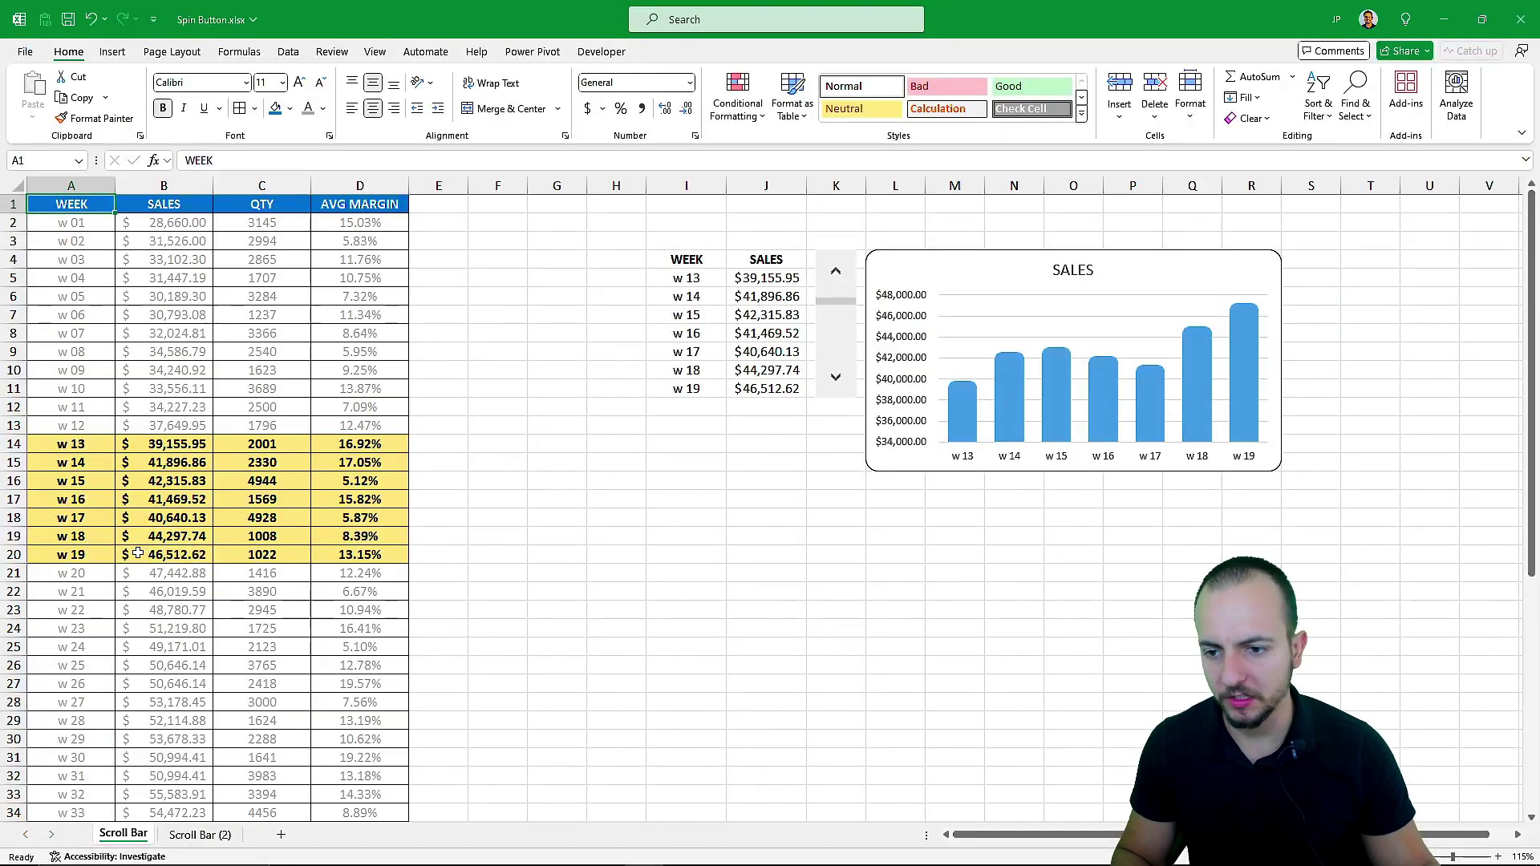
Step: Examine the weekly sales table down to w 52, the highlighted rows and the summary table with its chart
{"action": "scroll", "coordinate": [272, 752], "scroll_direction": "down", "scroll_amount": 6}
{"action": "scroll", "coordinate": [138, 555], "scroll_direction": "down", "scroll_amount": 1}
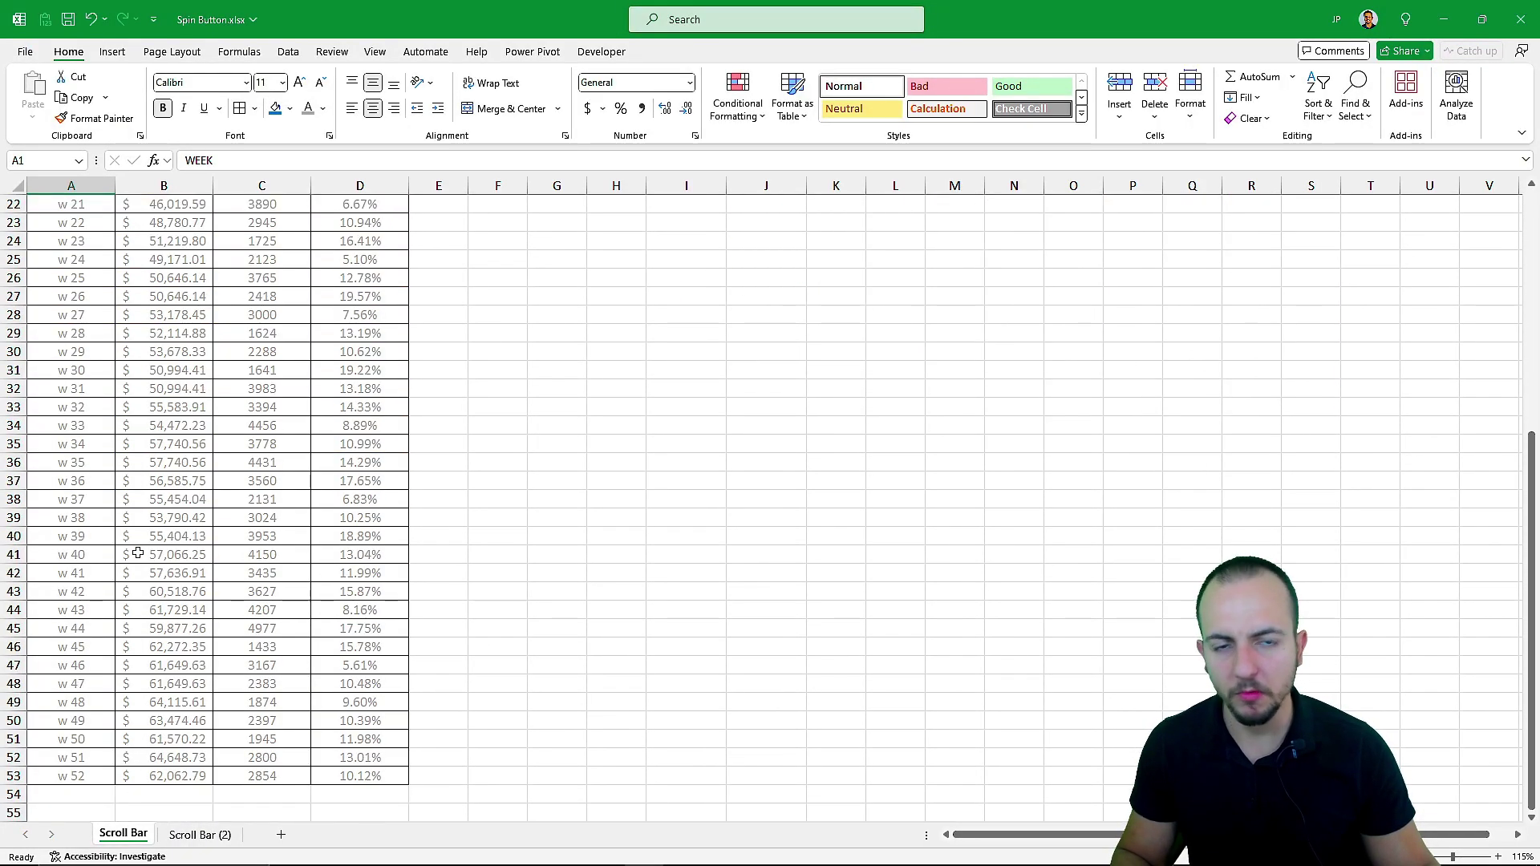
{"action": "scroll", "coordinate": [138, 554], "scroll_direction": "up", "scroll_amount": 7}
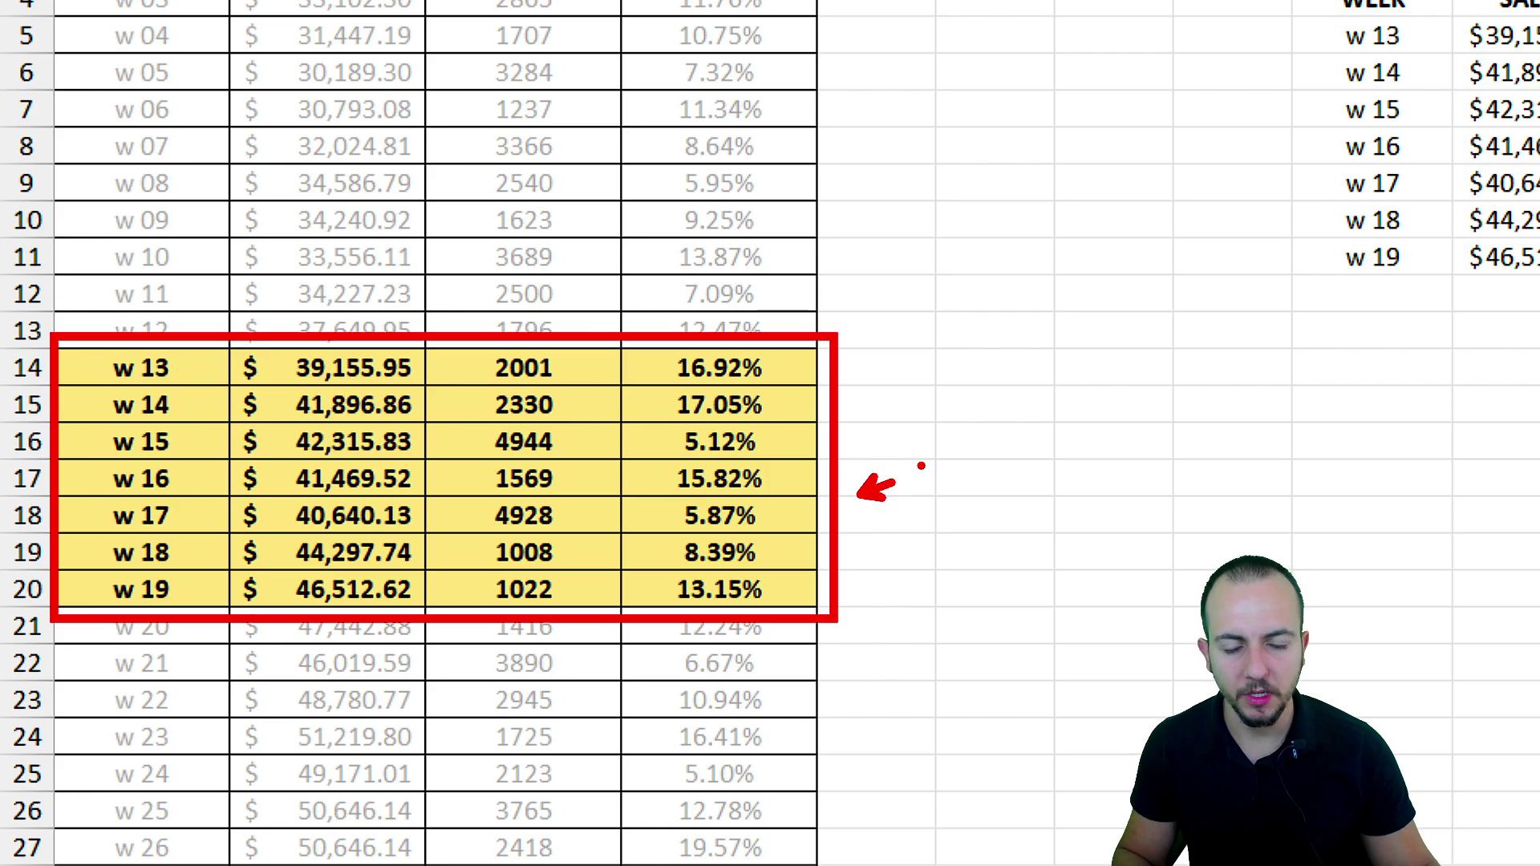
{"action": "left_click_drag", "start_coordinate": [940, 347], "coordinate": [1328, 159]}
{"action": "left_click_drag", "start_coordinate": [1134, 122], "coordinate": [1236, 251]}
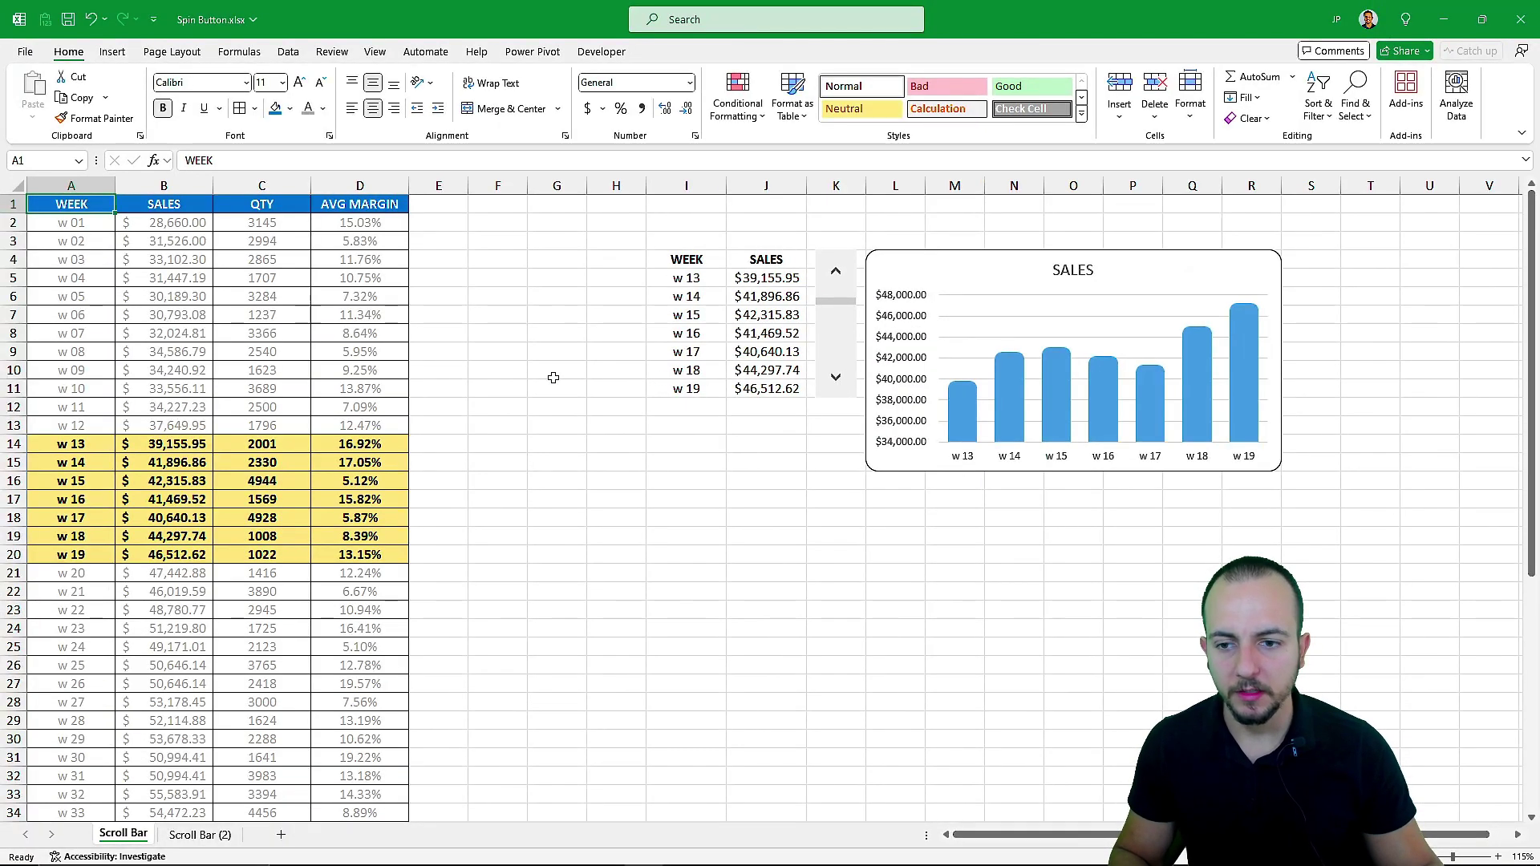
Step: Operate the existing scroll bar and examine how it drives the WEEK and SALES summary table, the highlighted rows and the chart
{"action": "left_click_drag", "start_coordinate": [834, 397], "coordinate": [836, 395]}
{"action": "left_click", "coordinate": [836, 271]}
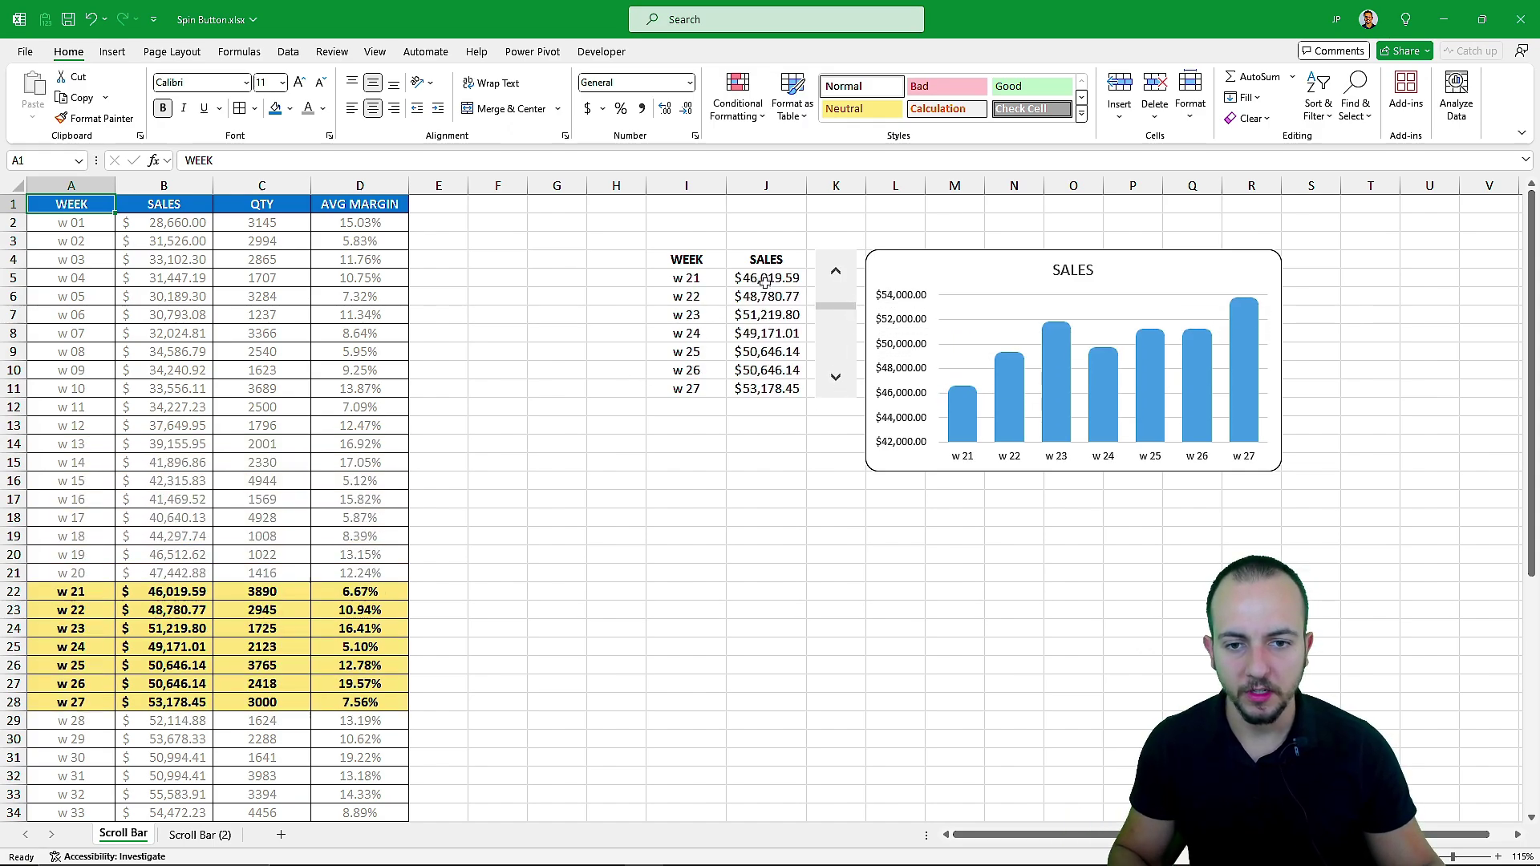
{"action": "left_click", "coordinate": [719, 259]}
{"action": "left_click_drag", "start_coordinate": [674, 234], "coordinate": [736, 484]}
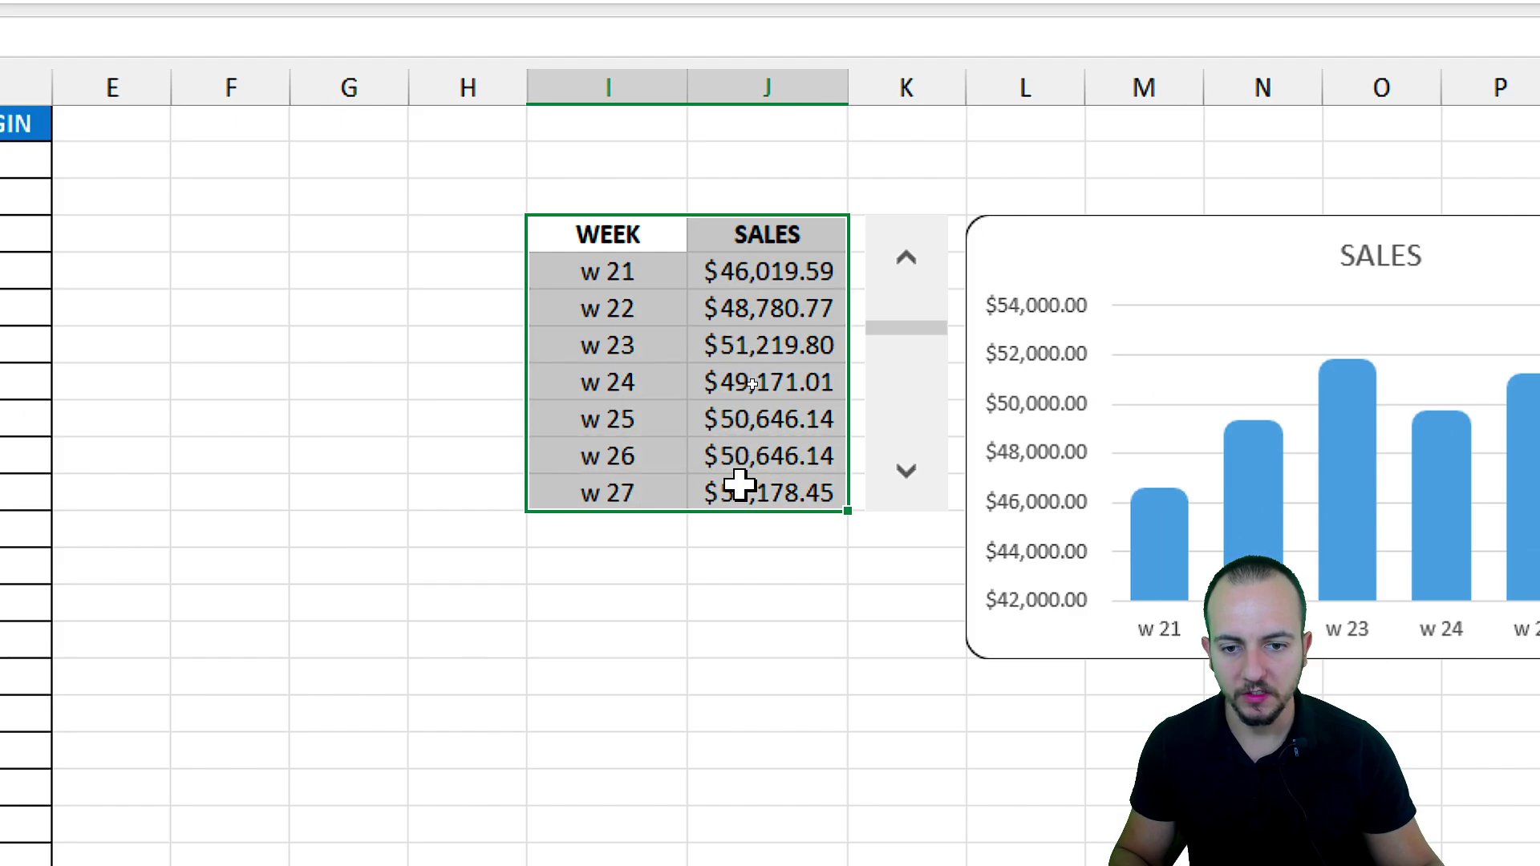
{"action": "left_click", "coordinate": [666, 227]}
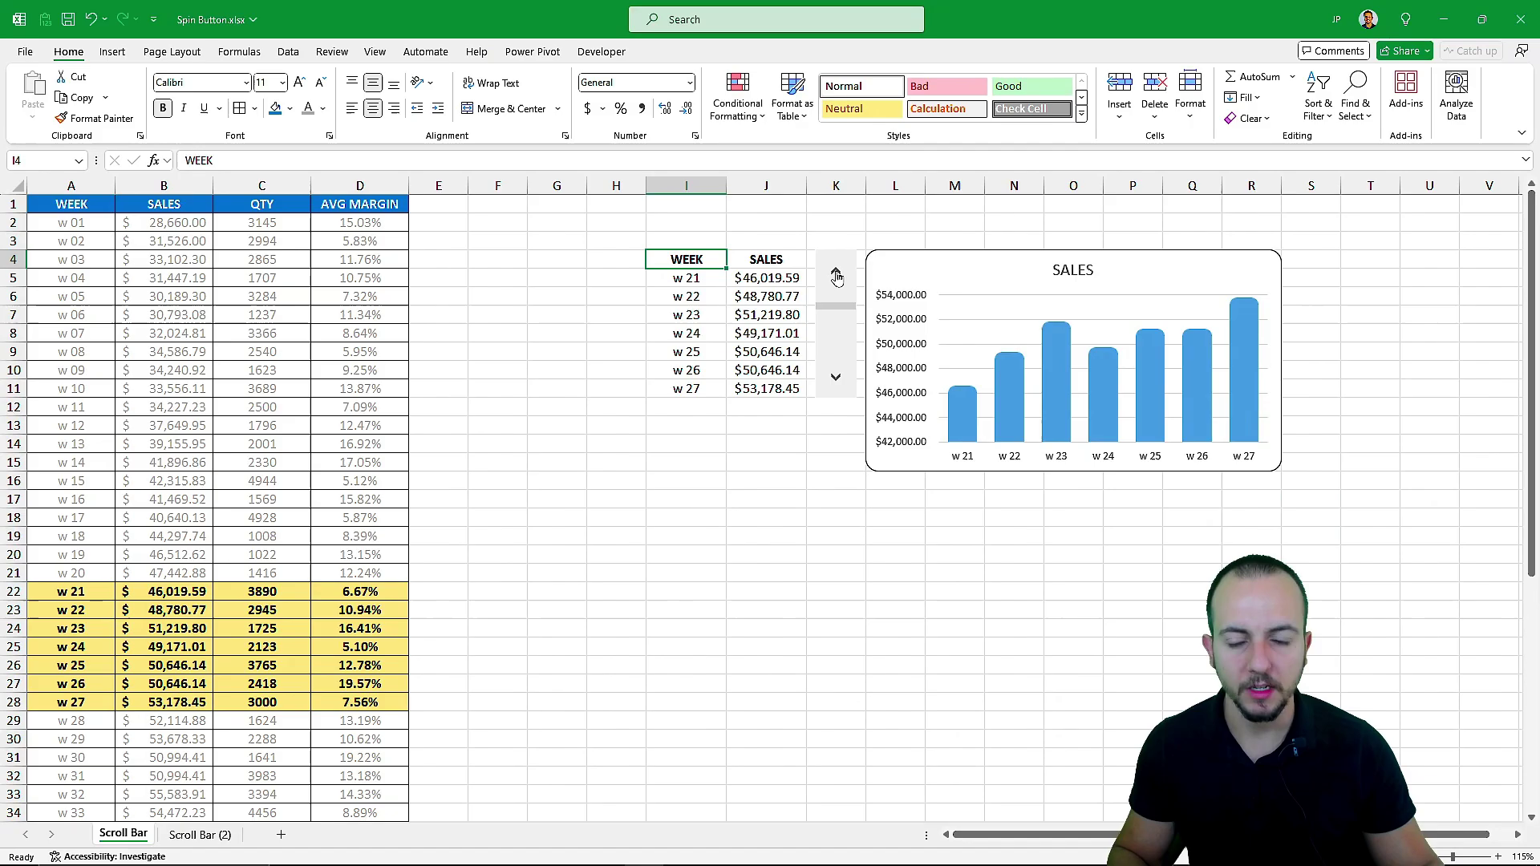
{"action": "left_click", "coordinate": [1258, 257]}
{"action": "left_click", "coordinate": [836, 277]}
{"action": "left_click", "coordinate": [836, 277]}
{"action": "left_click", "coordinate": [836, 277]}
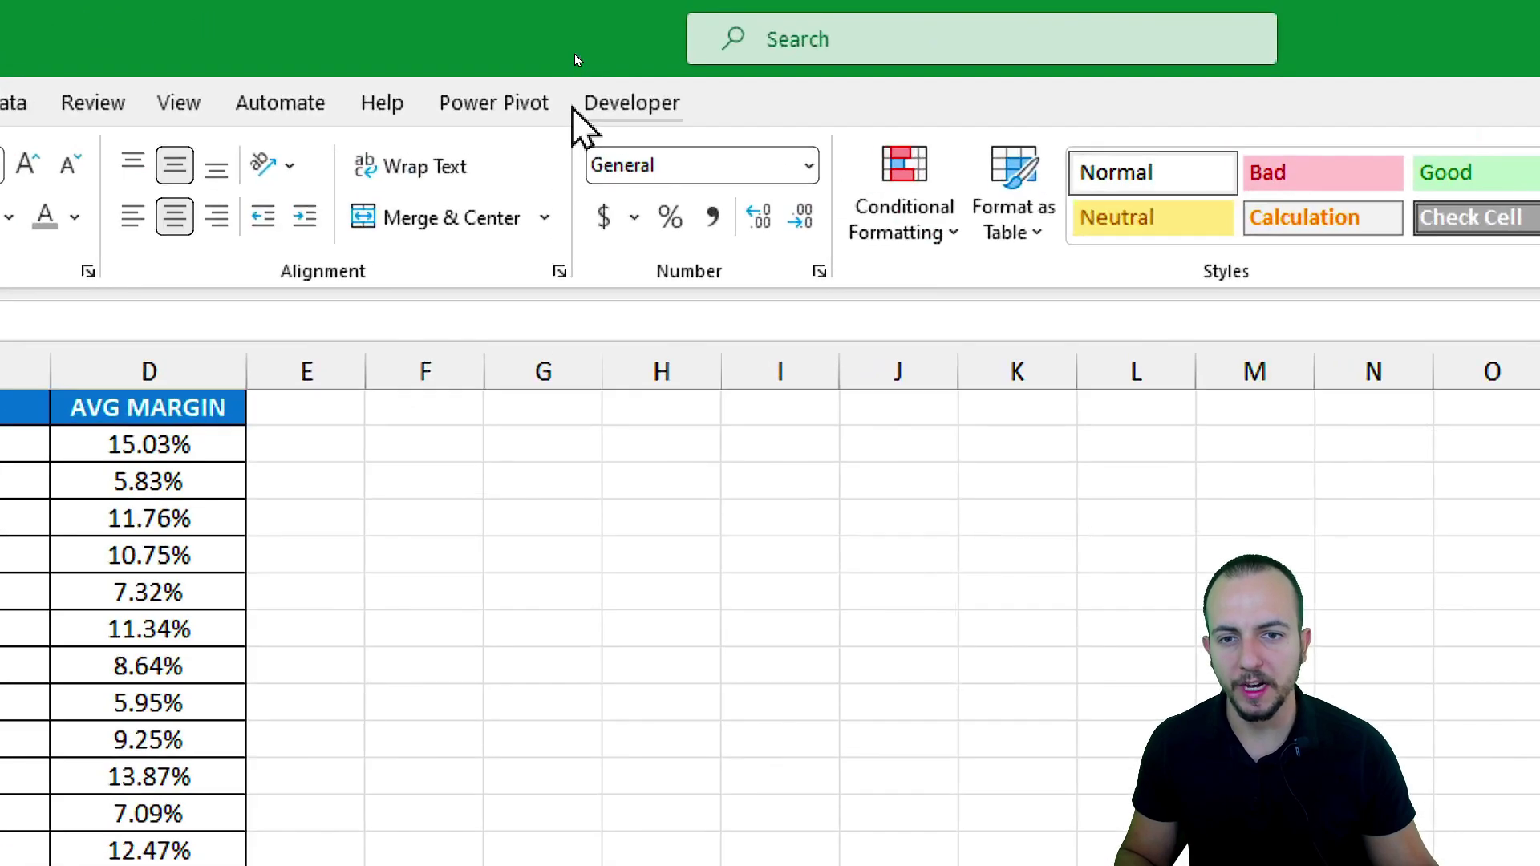
Step: Find Developer among the main tabs in the ribbon customization options and leave them without applying changes
{"action": "left_click", "coordinate": [608, 52]}
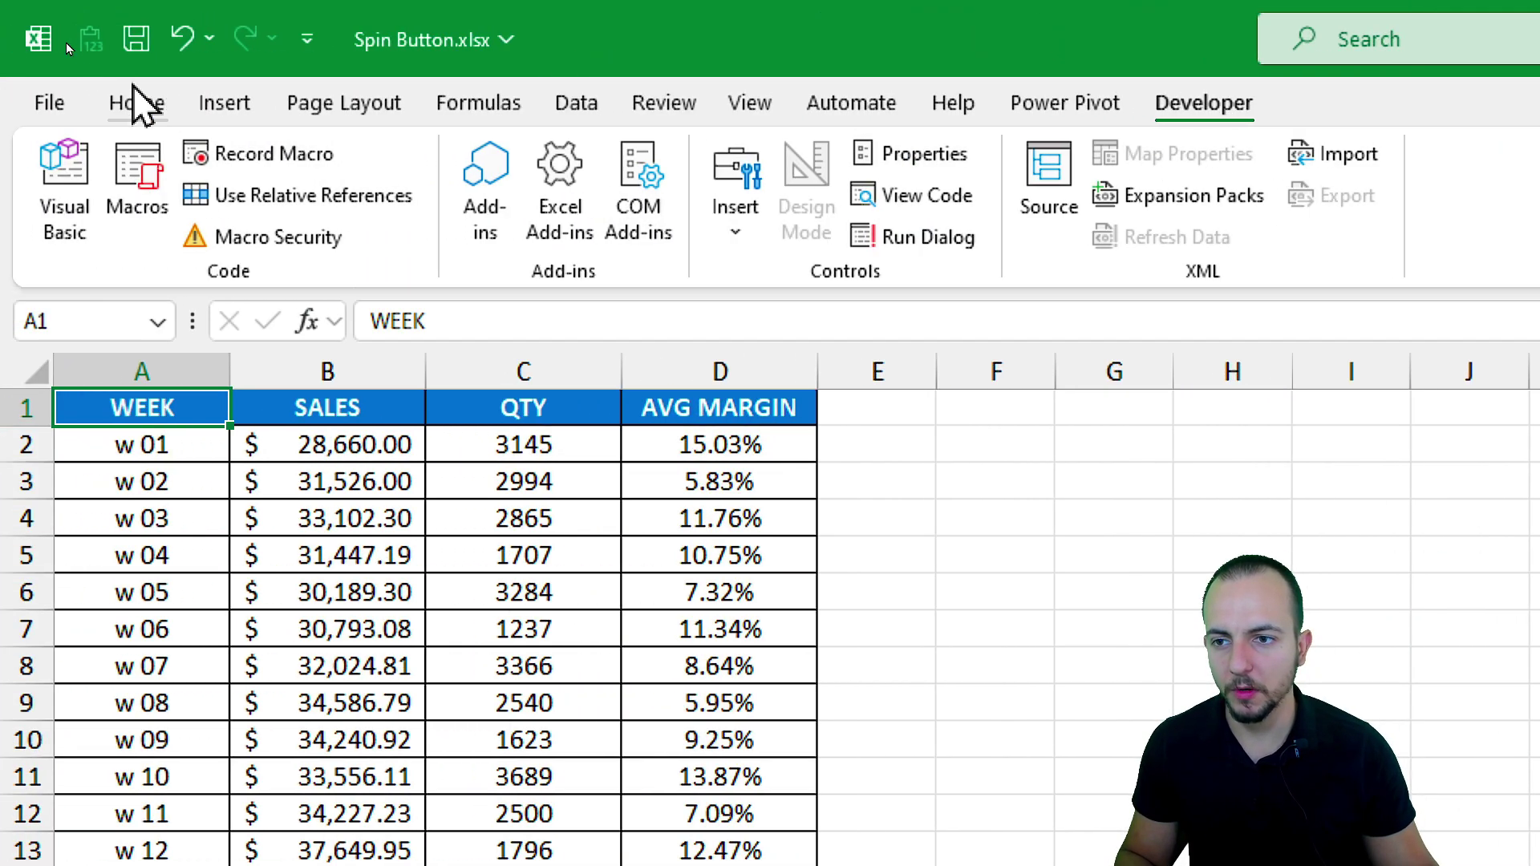
{"action": "left_click", "coordinate": [136, 101]}
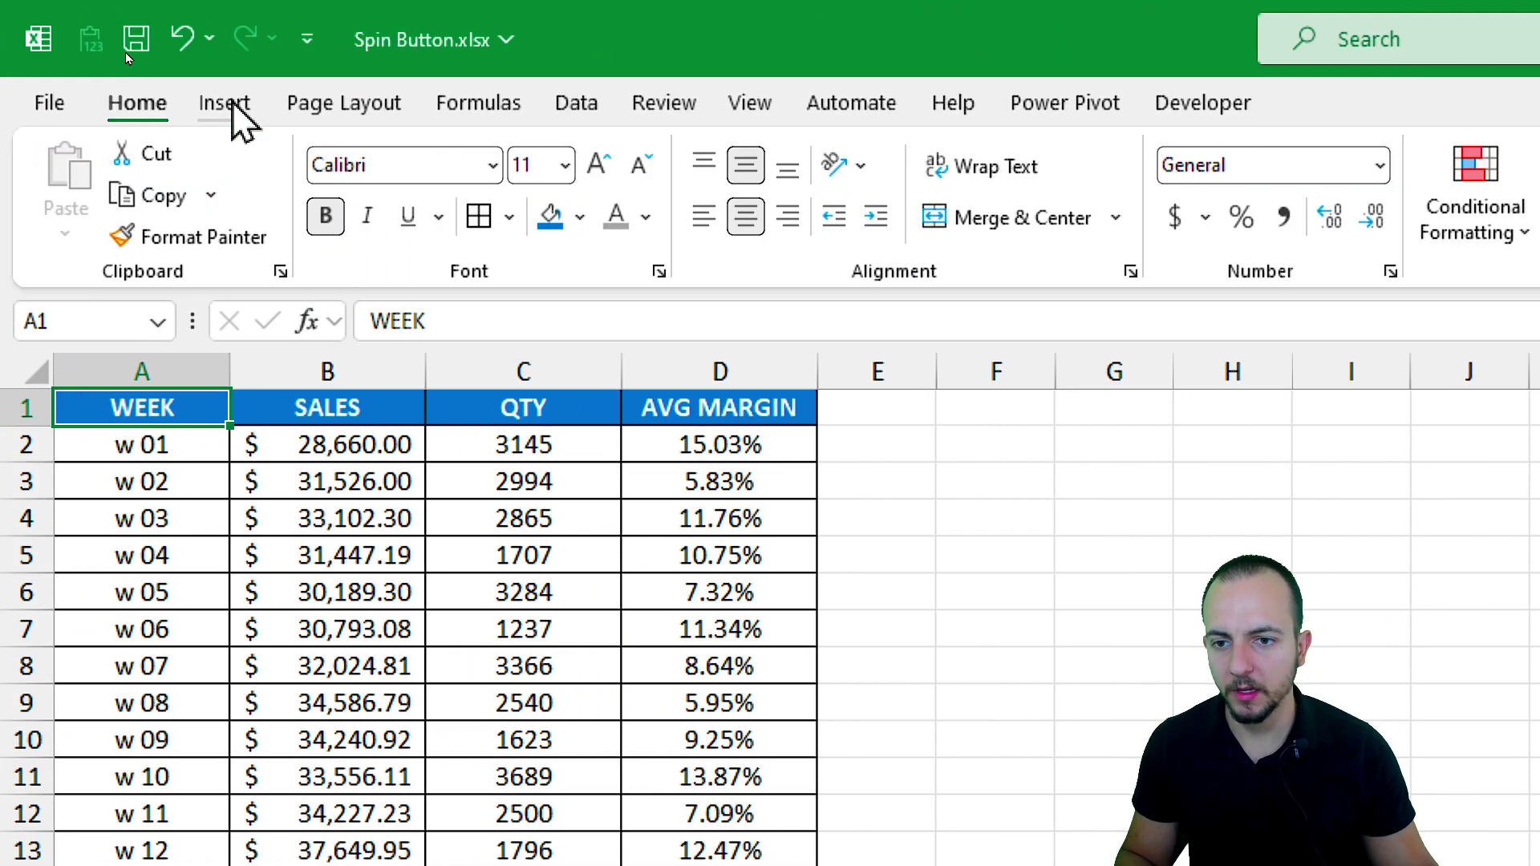
{"action": "right_click", "coordinate": [542, 267]}
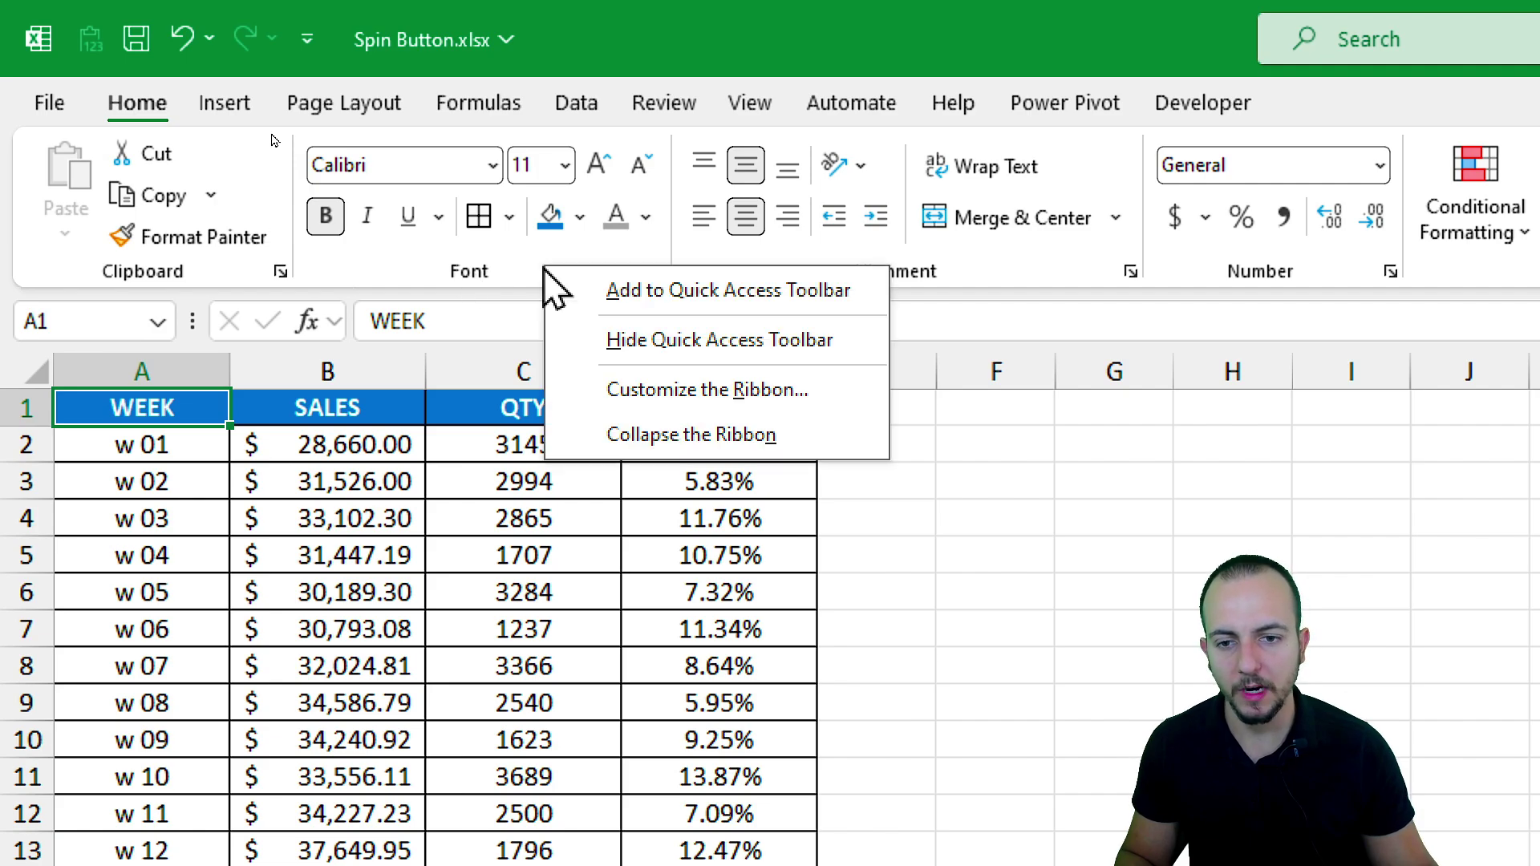
{"action": "left_click", "coordinate": [656, 387]}
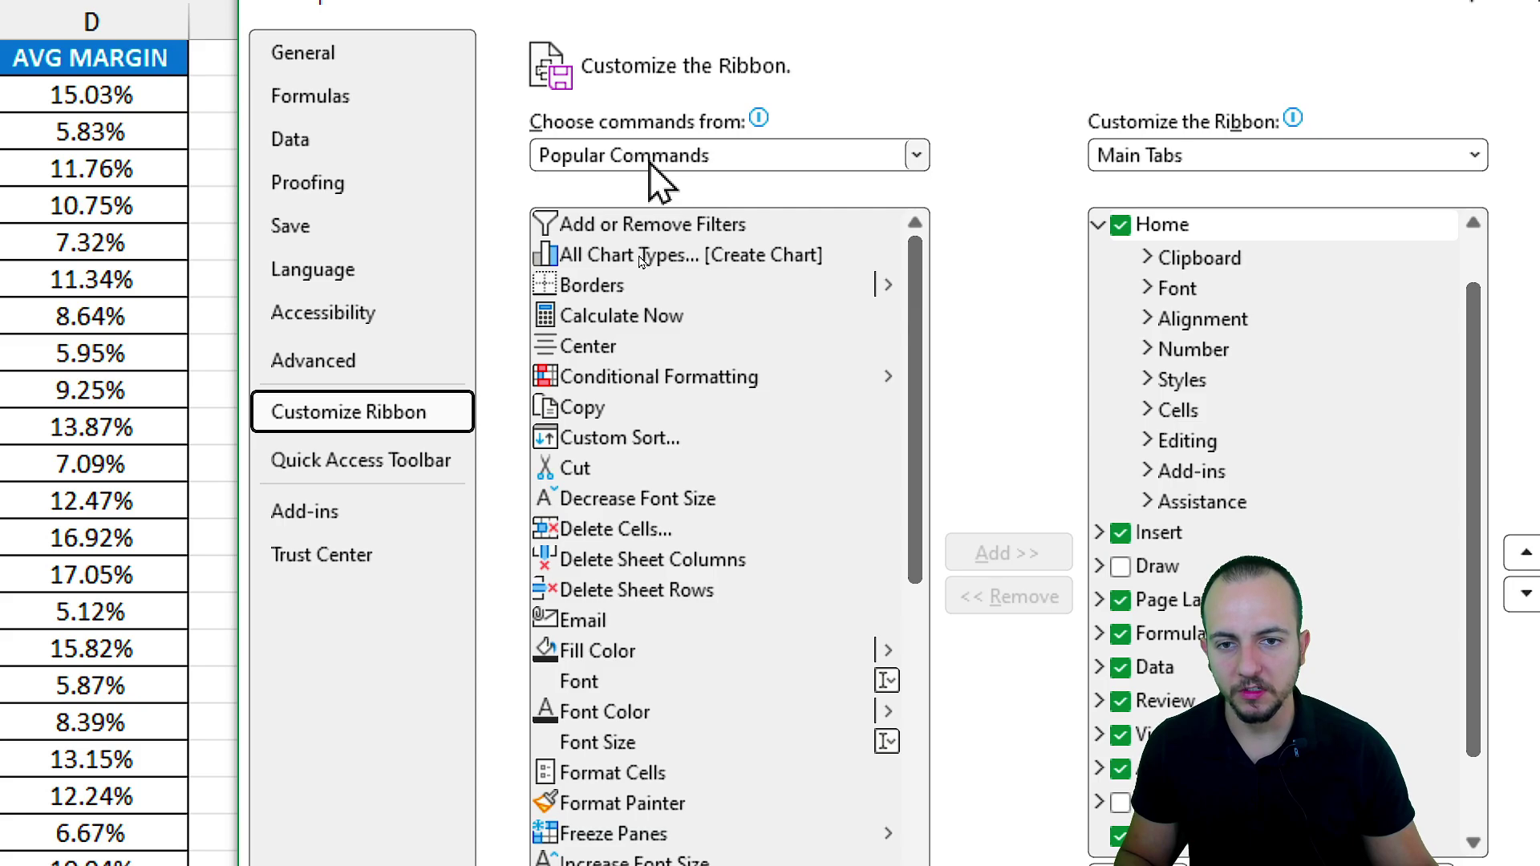
{"action": "left_click", "coordinate": [658, 157]}
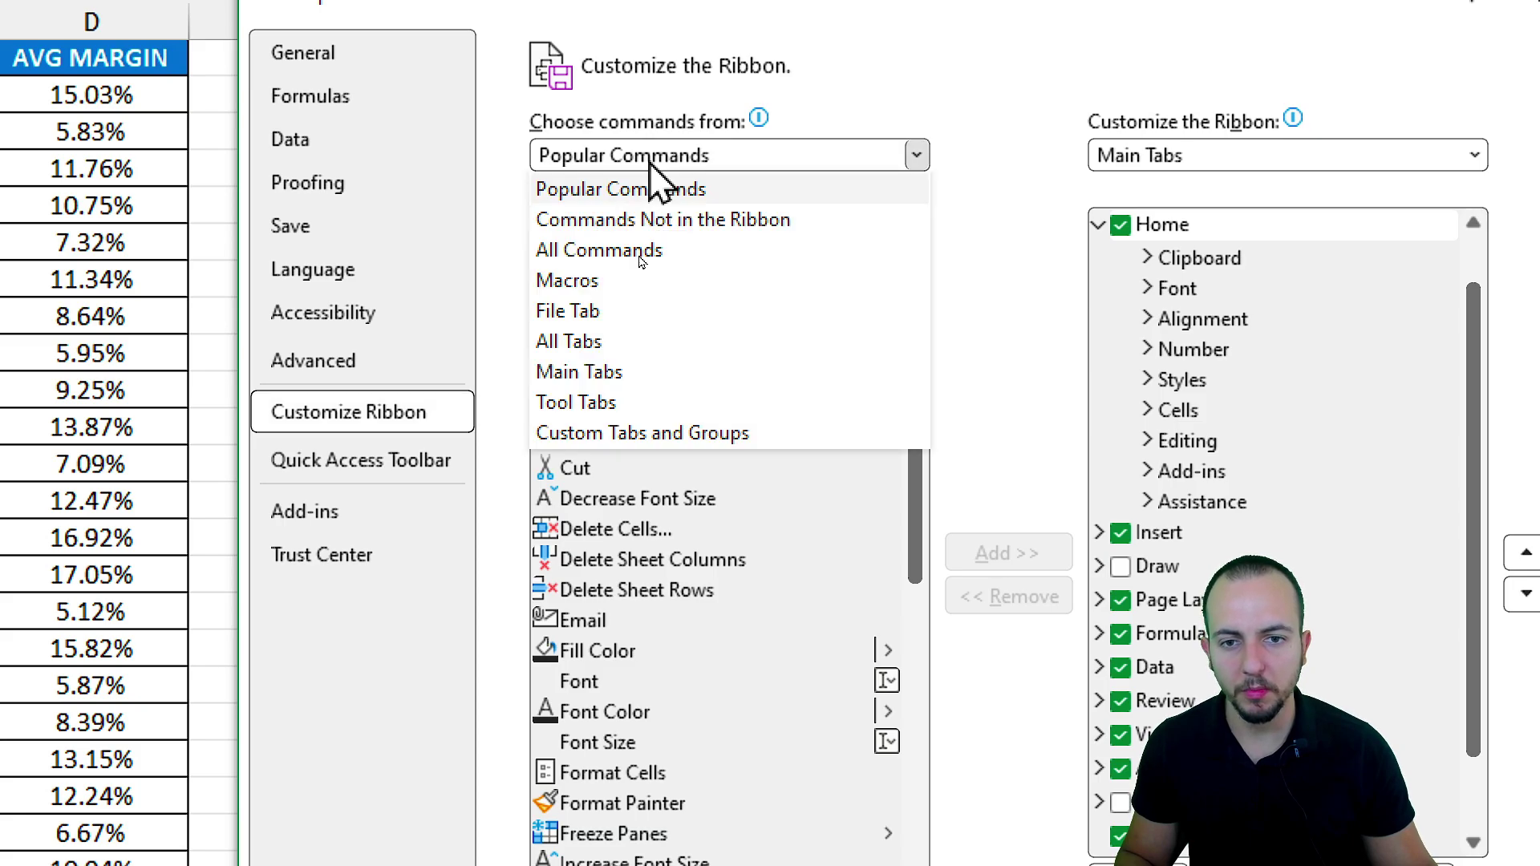
{"action": "left_click", "coordinate": [603, 372]}
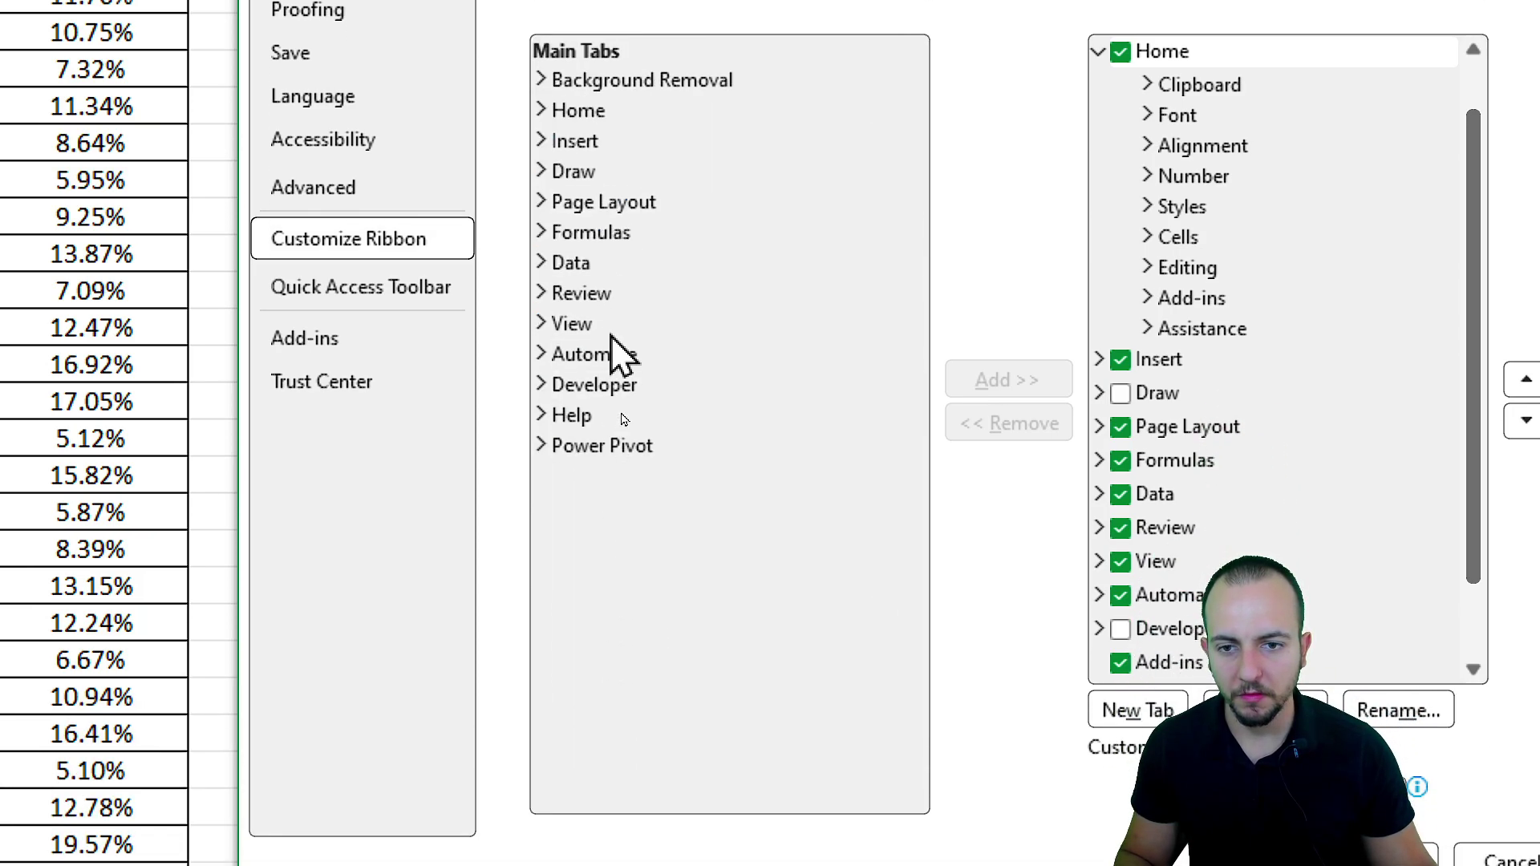
{"action": "left_click", "coordinate": [634, 391]}
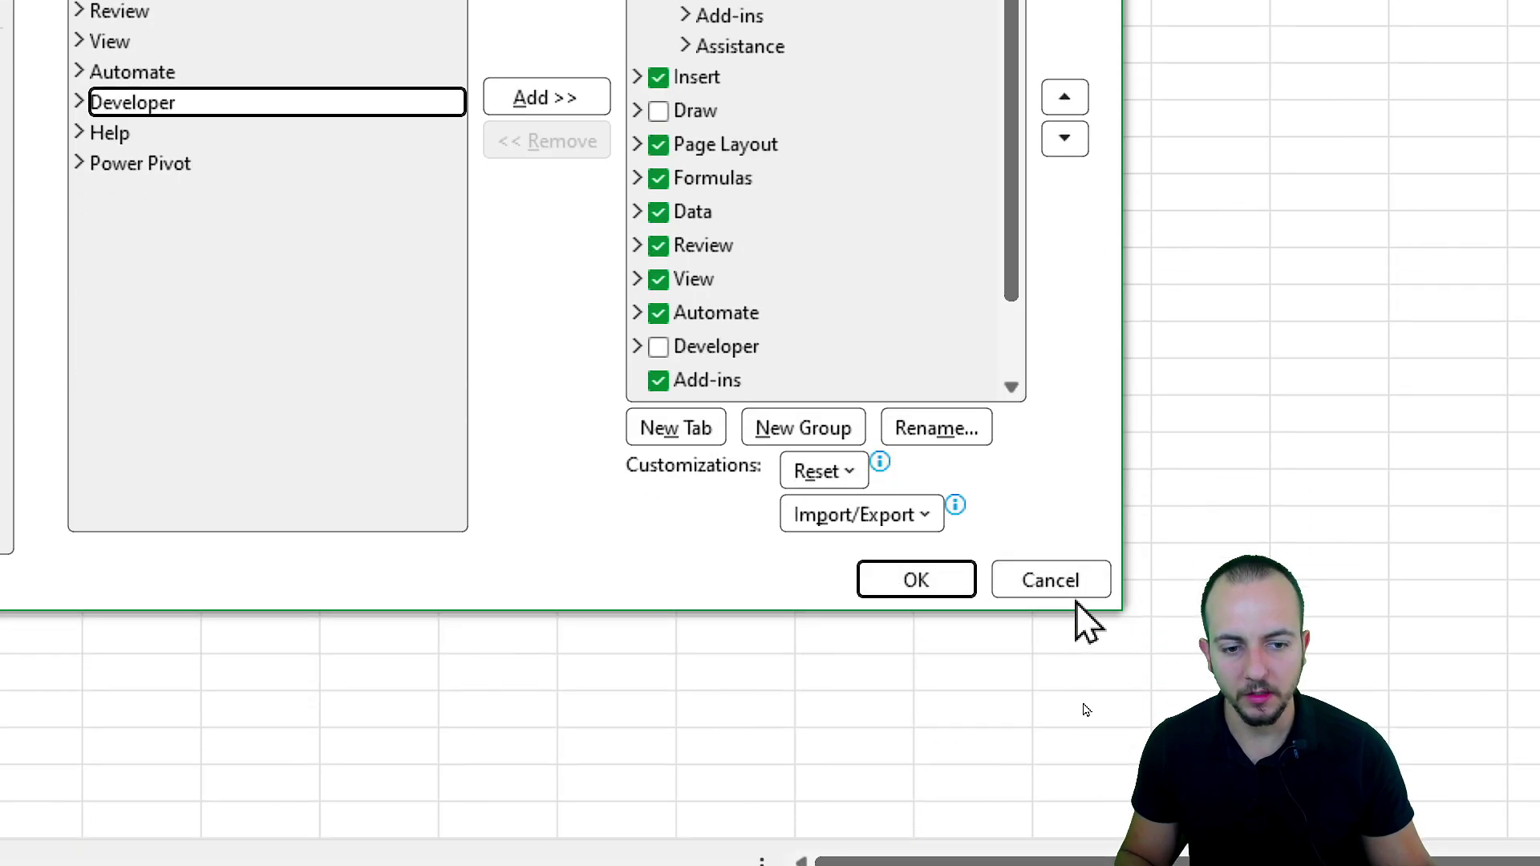
{"action": "left_click", "coordinate": [1139, 862]}
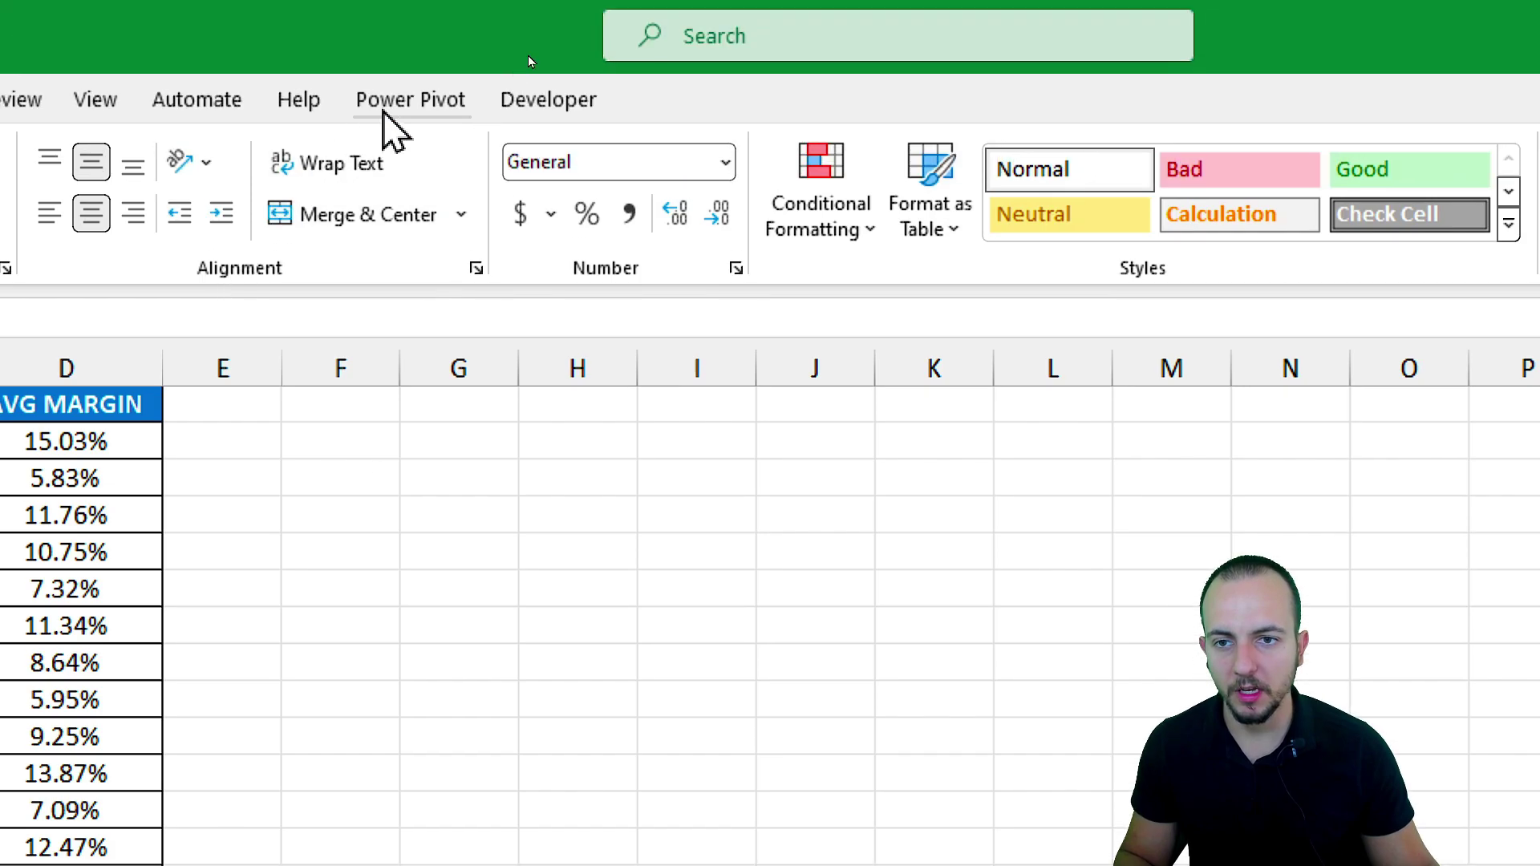
Step: Insert a vertical Scroll Bar form control in column J and size it to span rows 4 to 11
{"action": "left_click", "coordinate": [541, 104]}
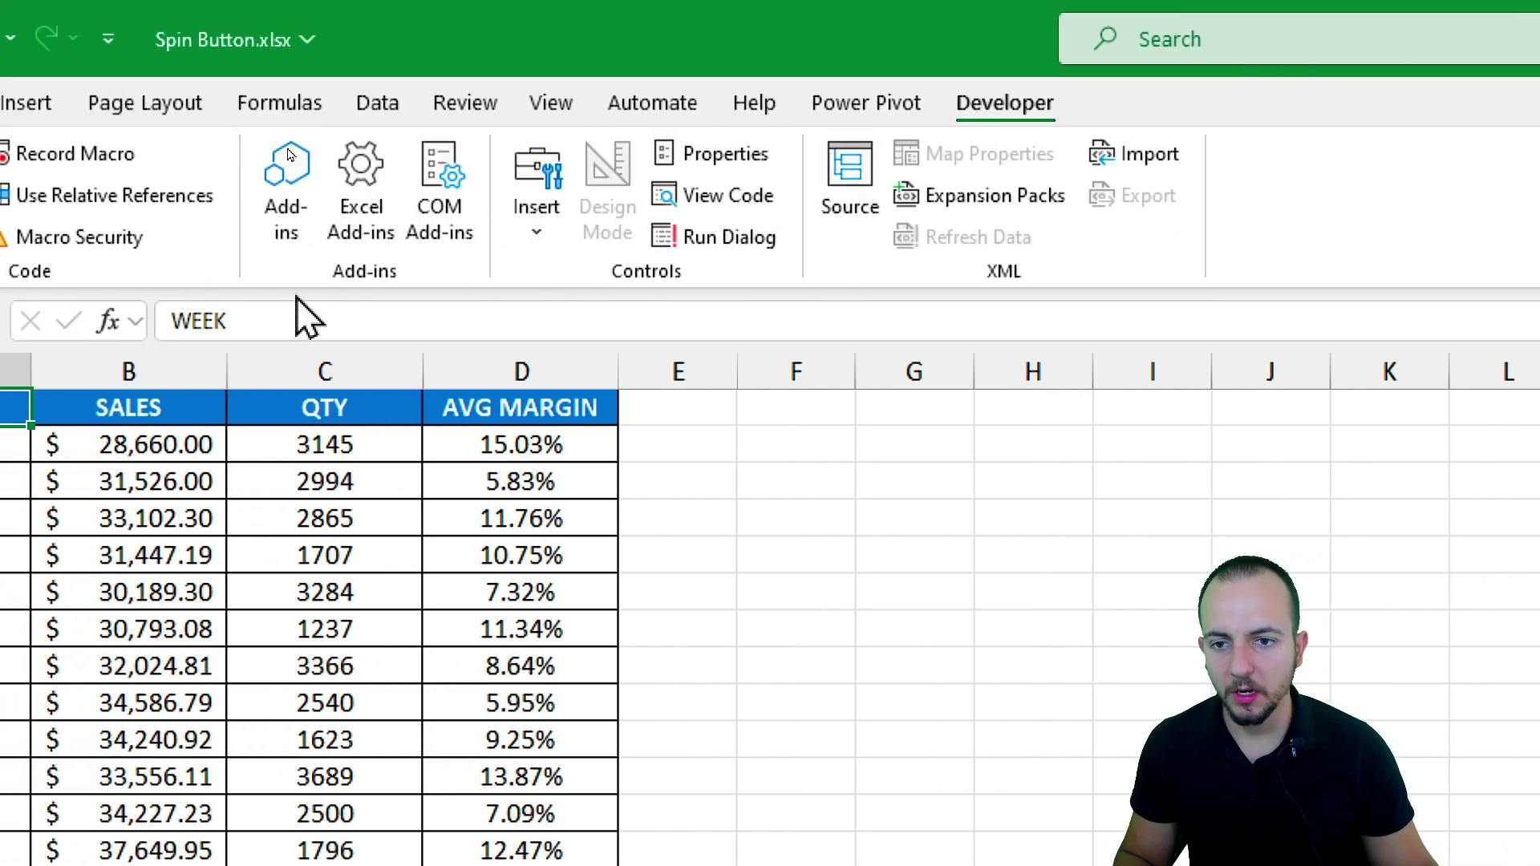
{"action": "left_click", "coordinate": [526, 244]}
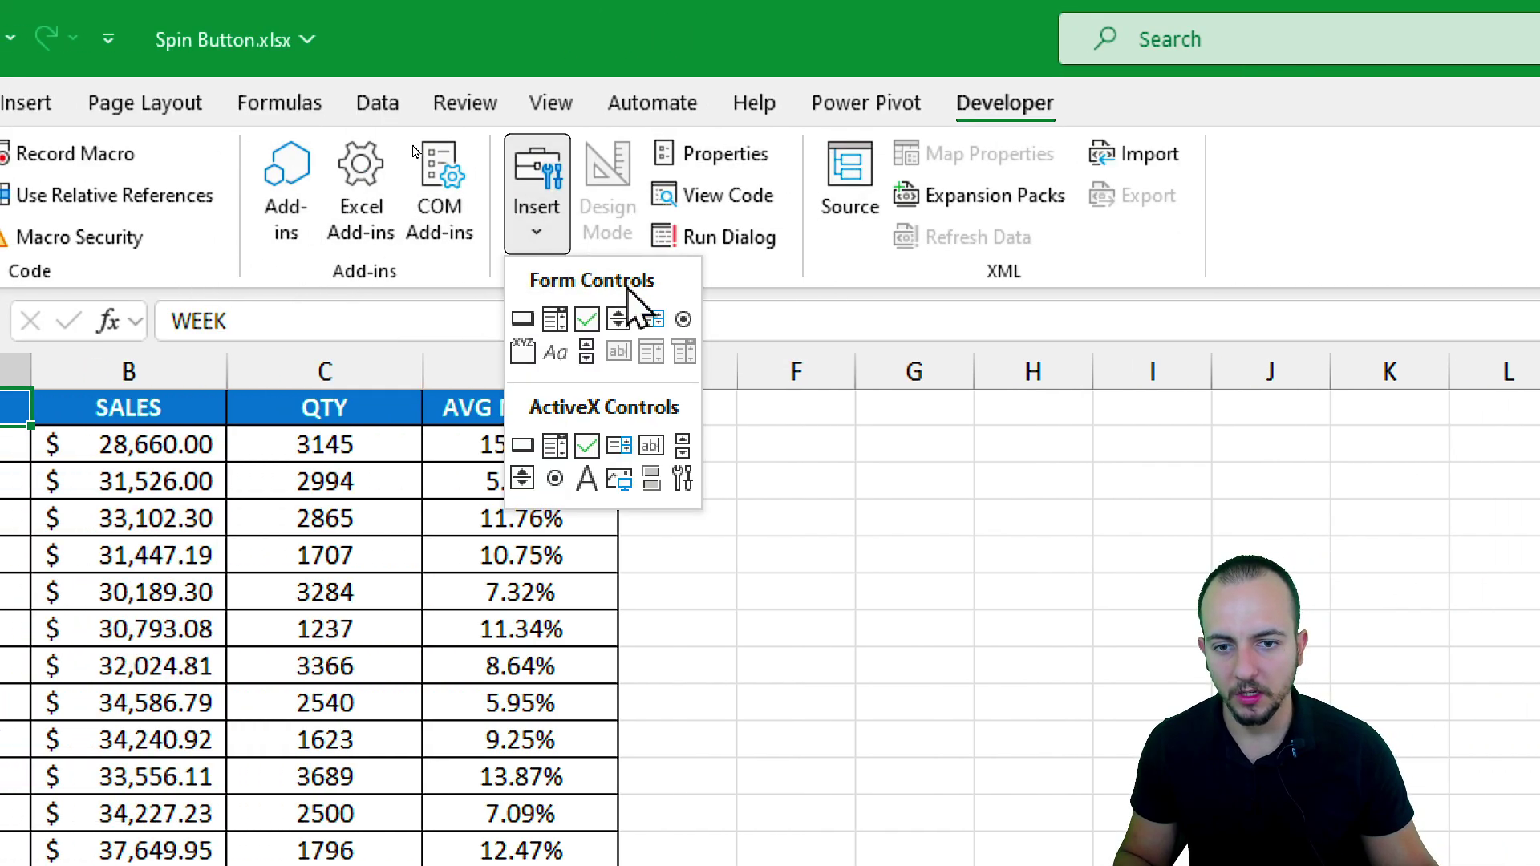
{"action": "left_click", "coordinate": [586, 353]}
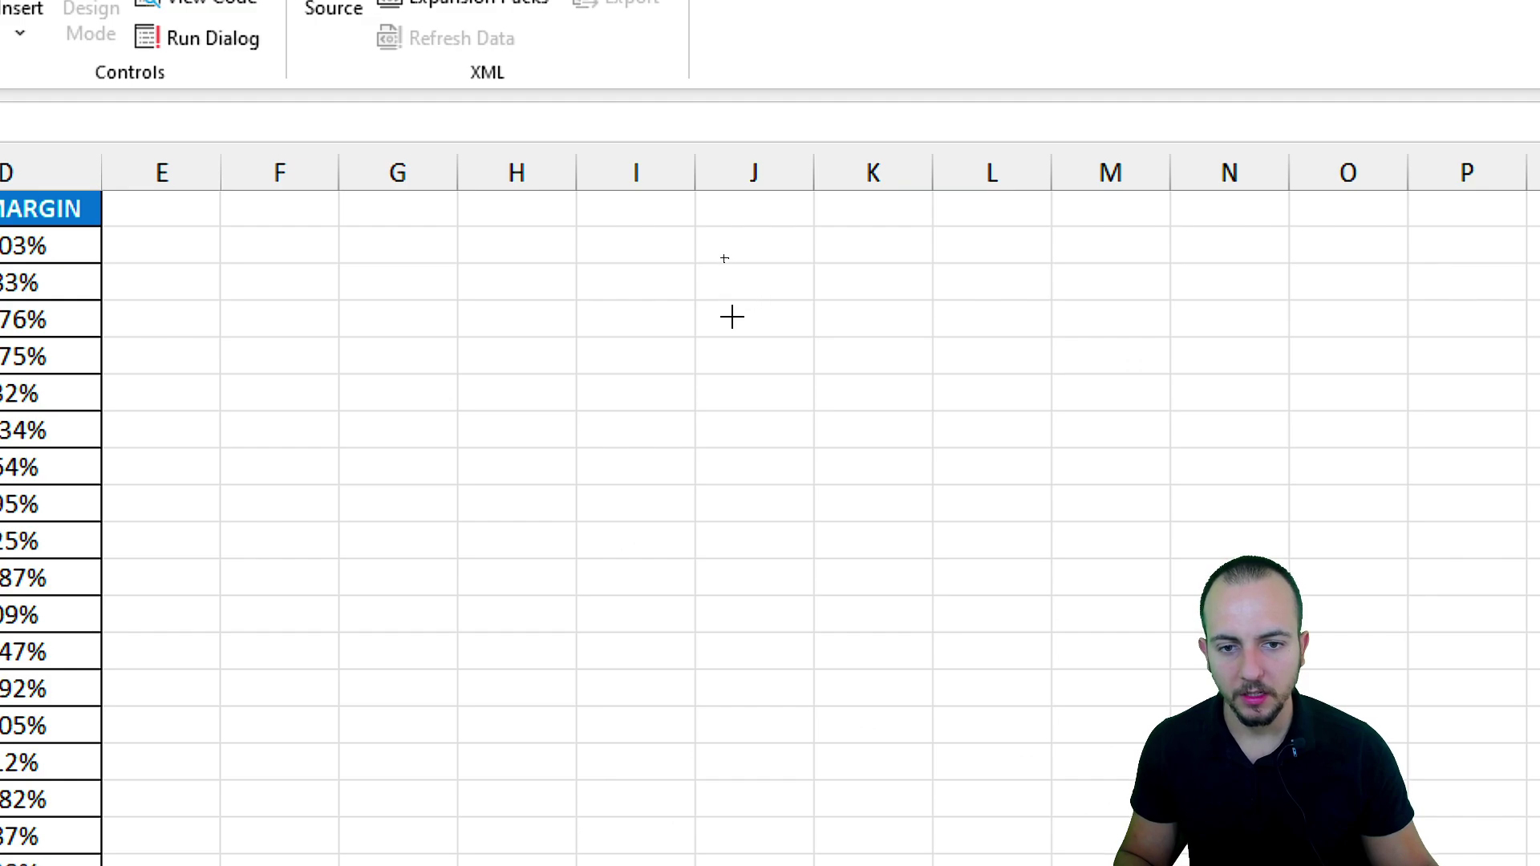
{"action": "left_click_drag", "start_coordinate": [731, 321], "coordinate": [777, 599]}
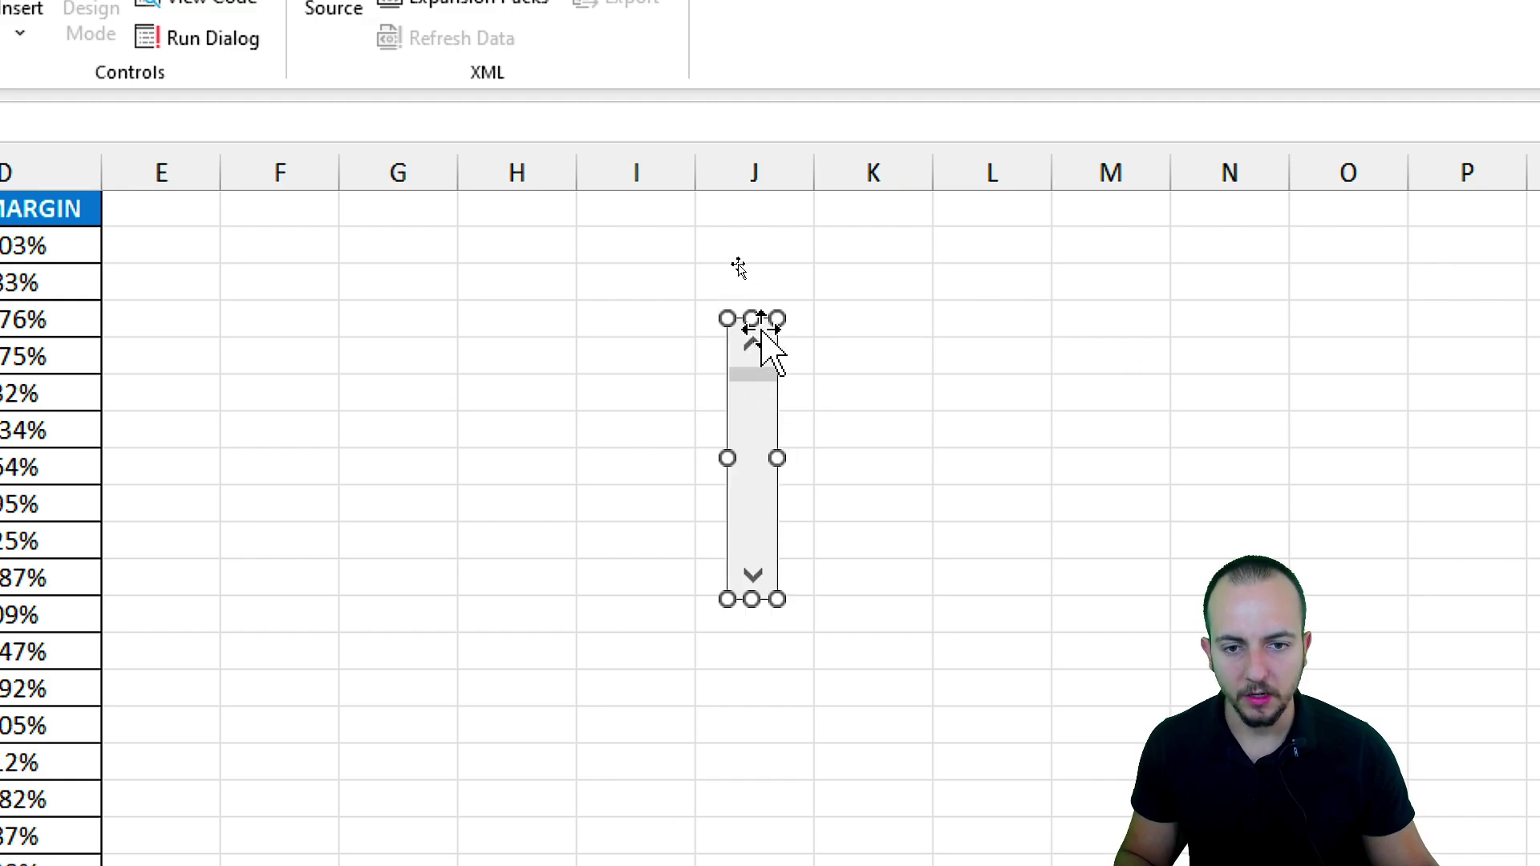
{"action": "left_click_drag", "start_coordinate": [751, 318], "coordinate": [762, 304]}
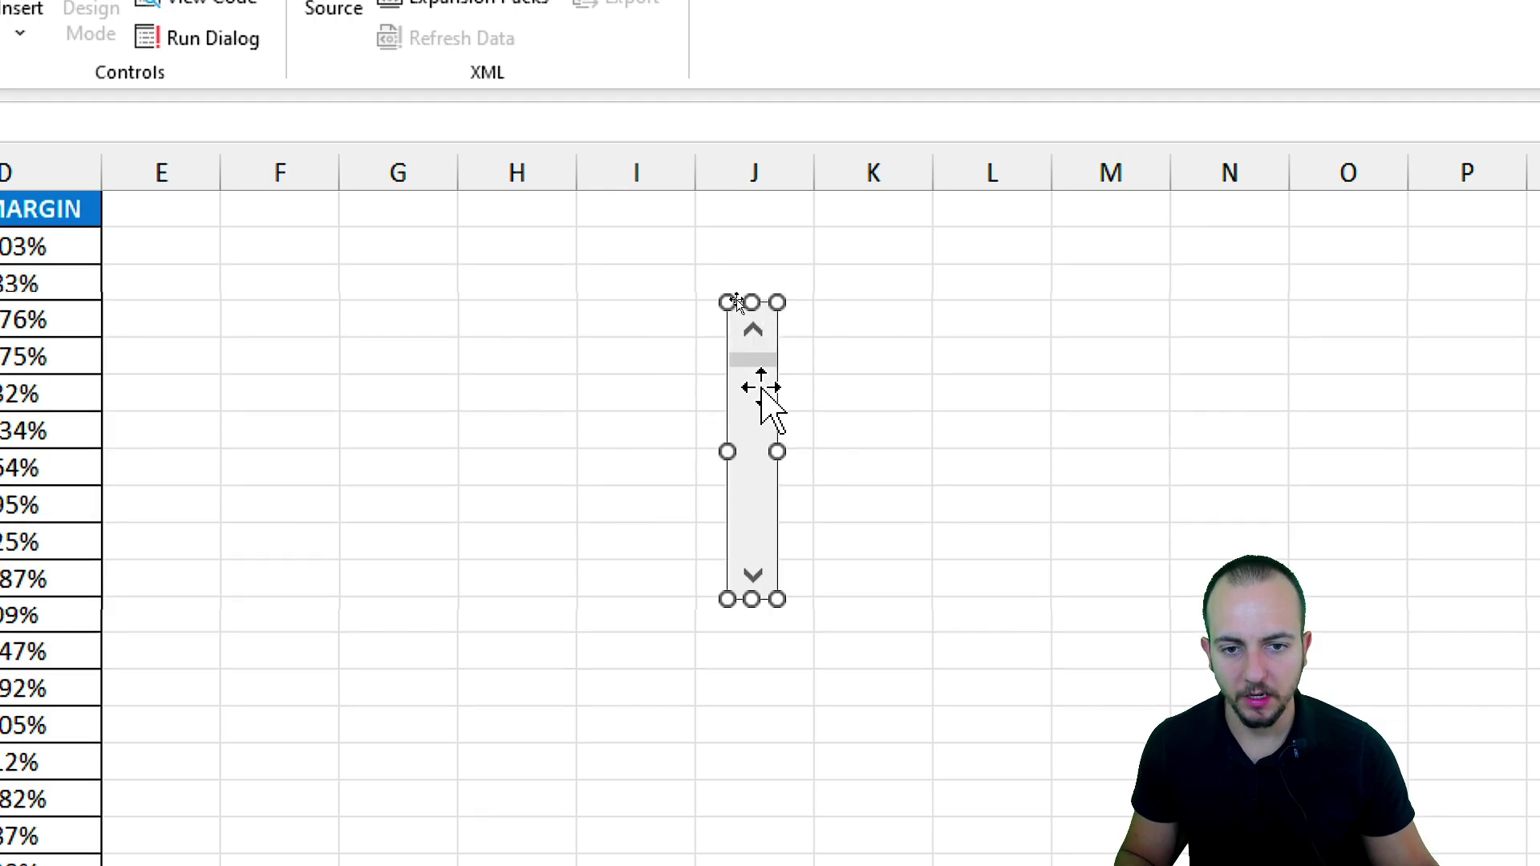
{"action": "left_click", "coordinate": [685, 642]}
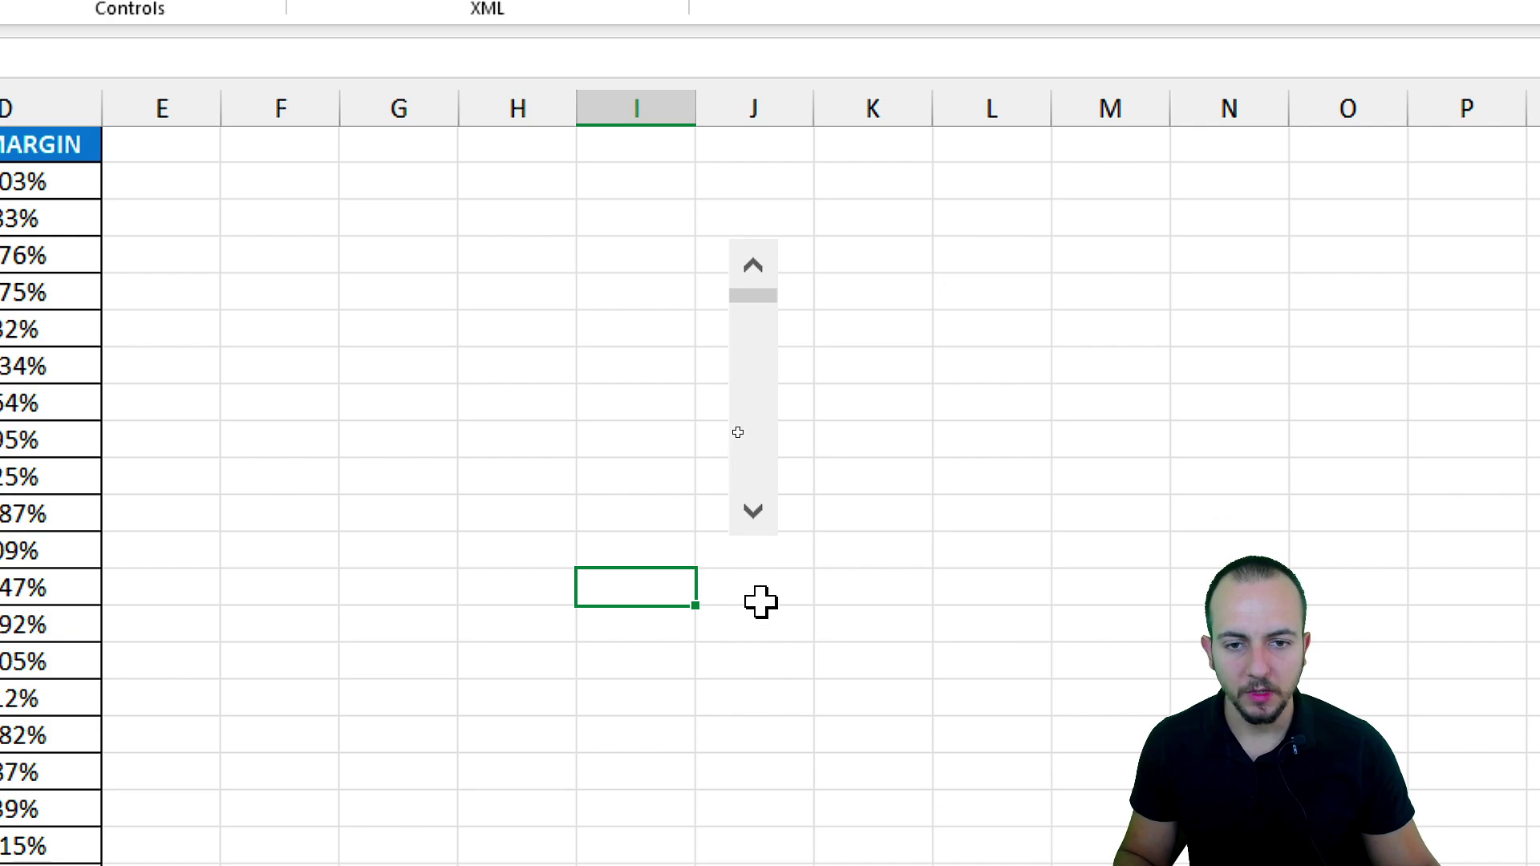
Step: Test the new scroll bar by moving it down and back up to its start
{"action": "left_click", "coordinate": [753, 511]}
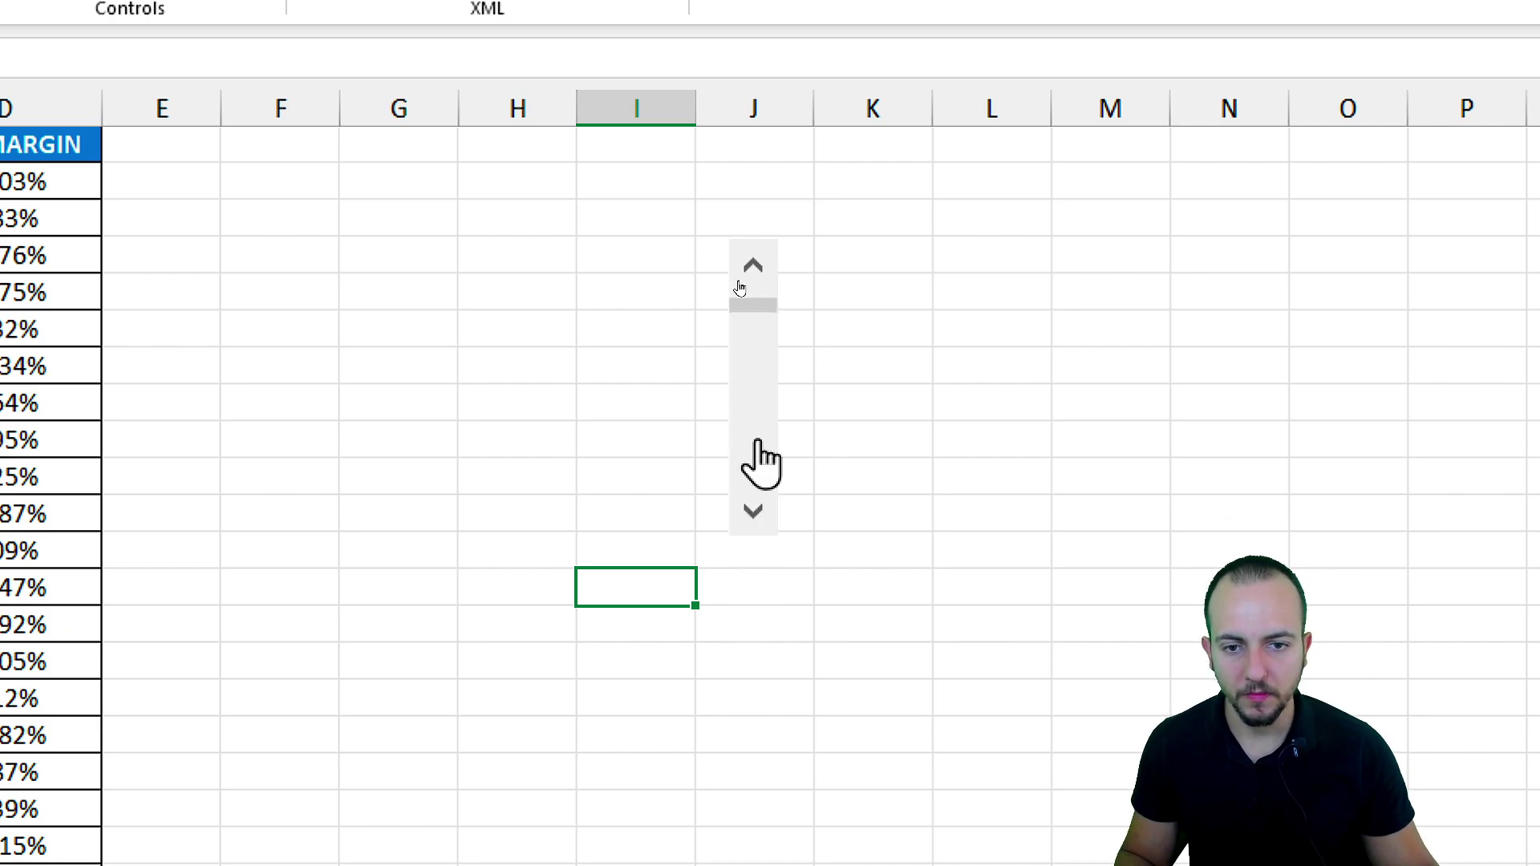
{"action": "left_click", "coordinate": [743, 265]}
{"action": "left_click", "coordinate": [742, 265]}
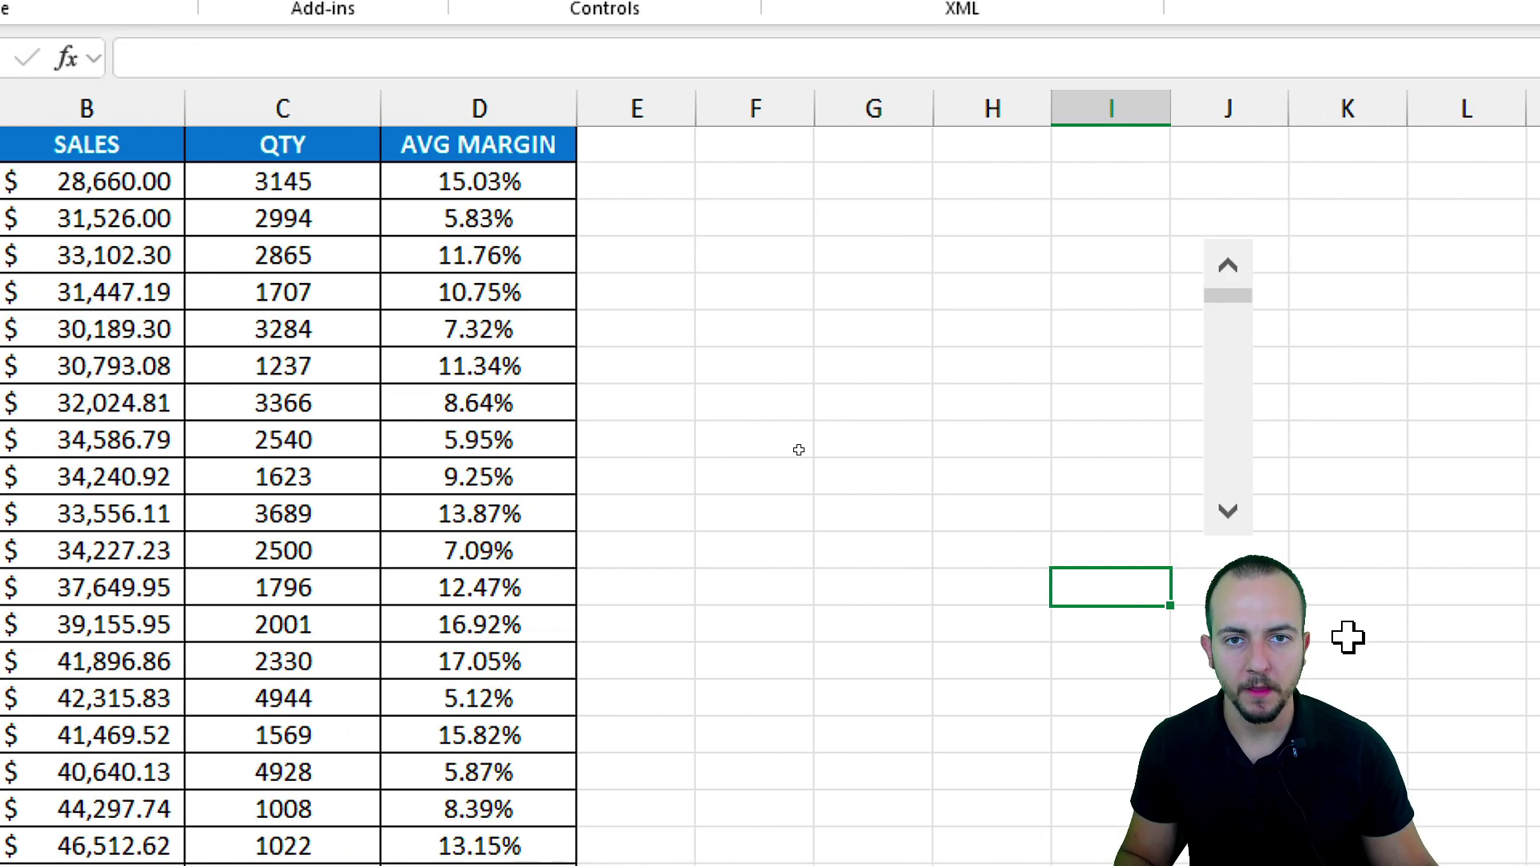
Step: Link the scroll bar to cell L4 in its control format settings
{"action": "right_click", "coordinate": [618, 371]}
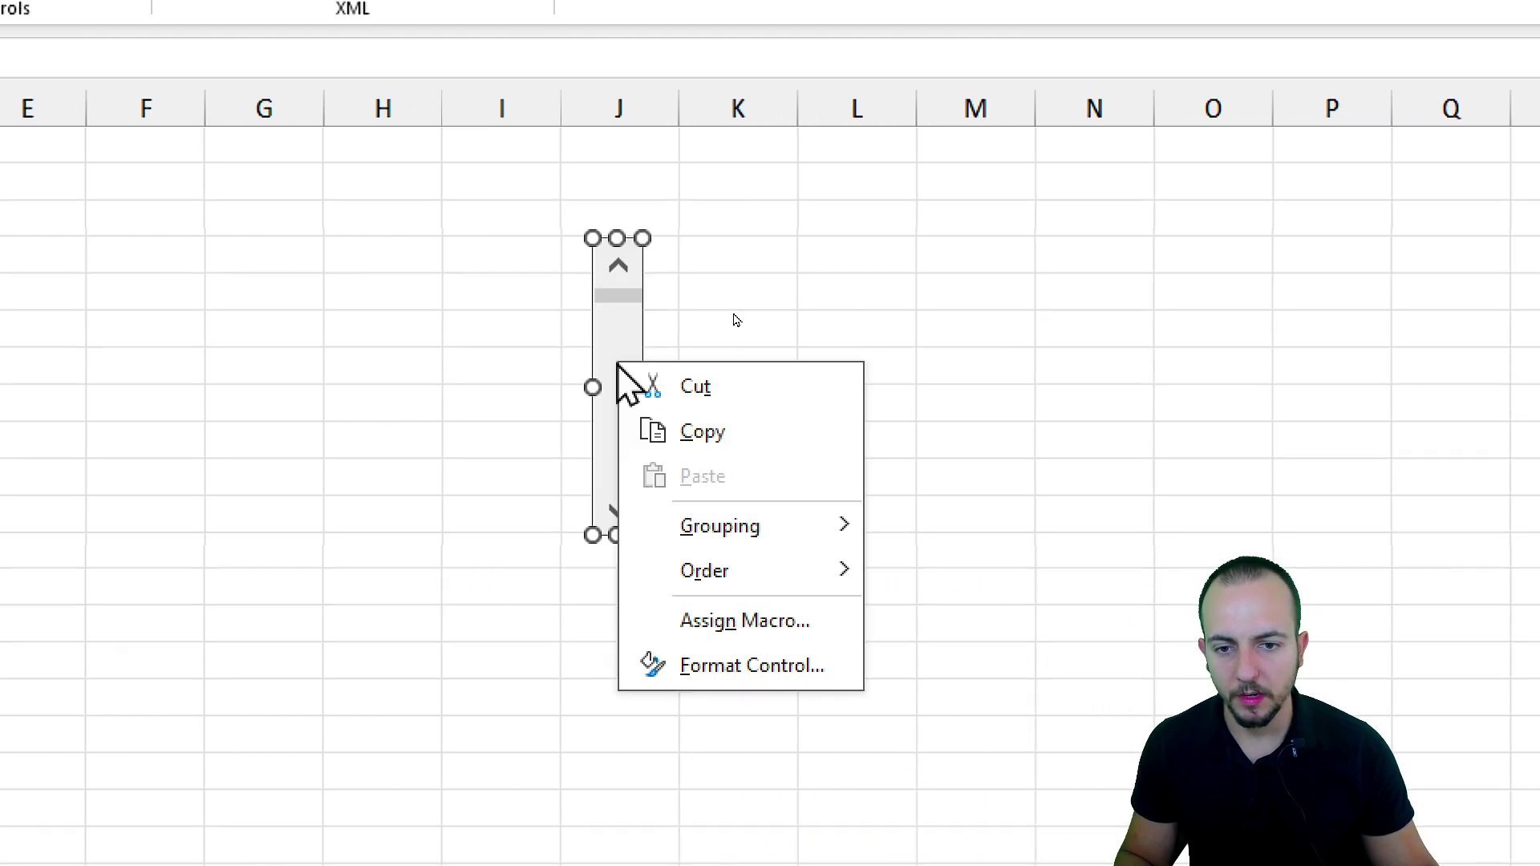
{"action": "left_click", "coordinate": [694, 666]}
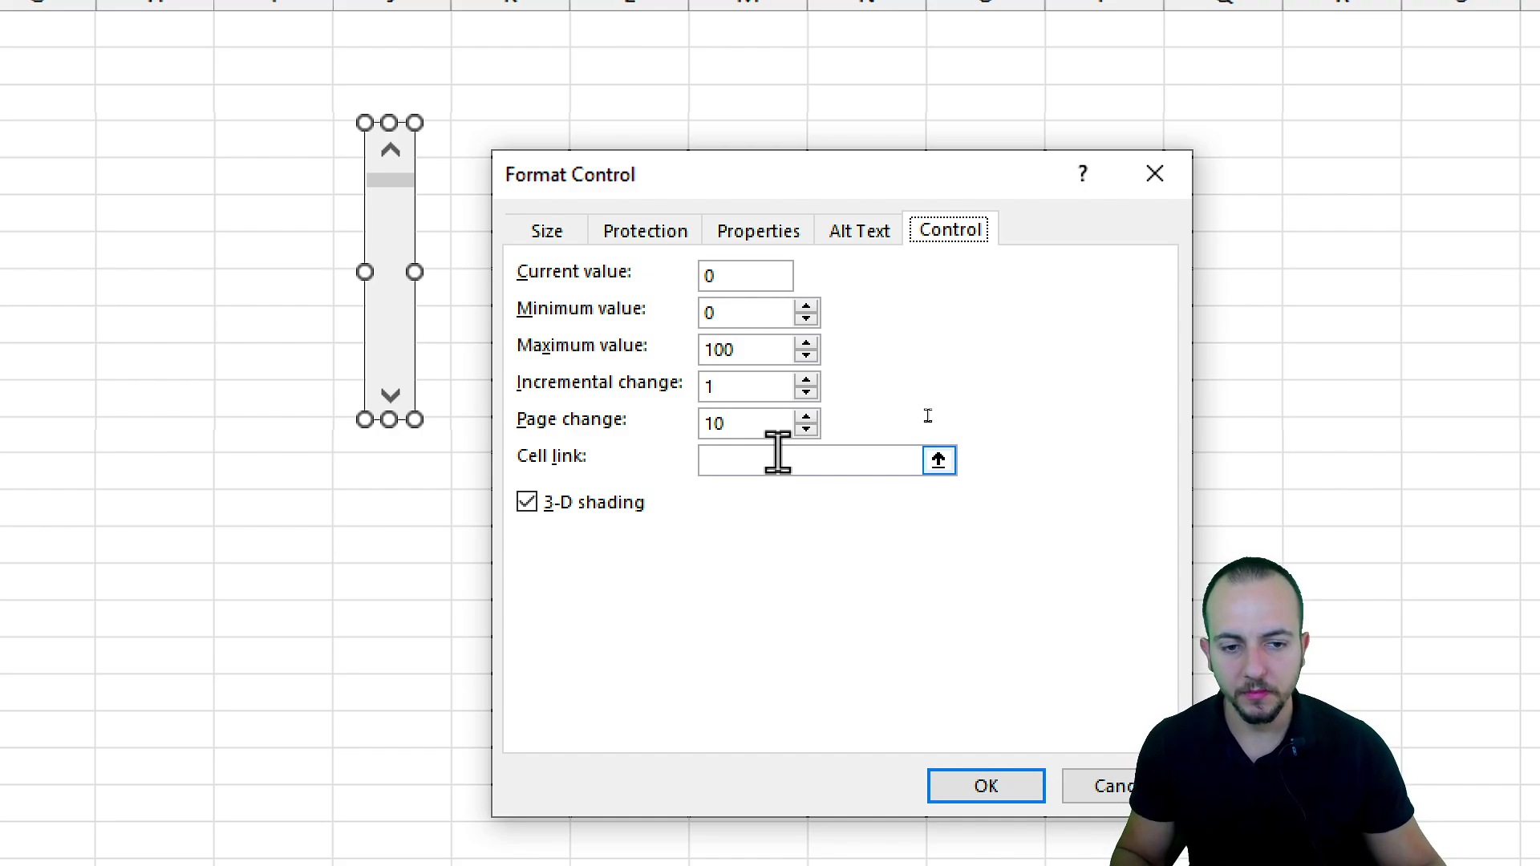
{"action": "left_click", "coordinate": [939, 461]}
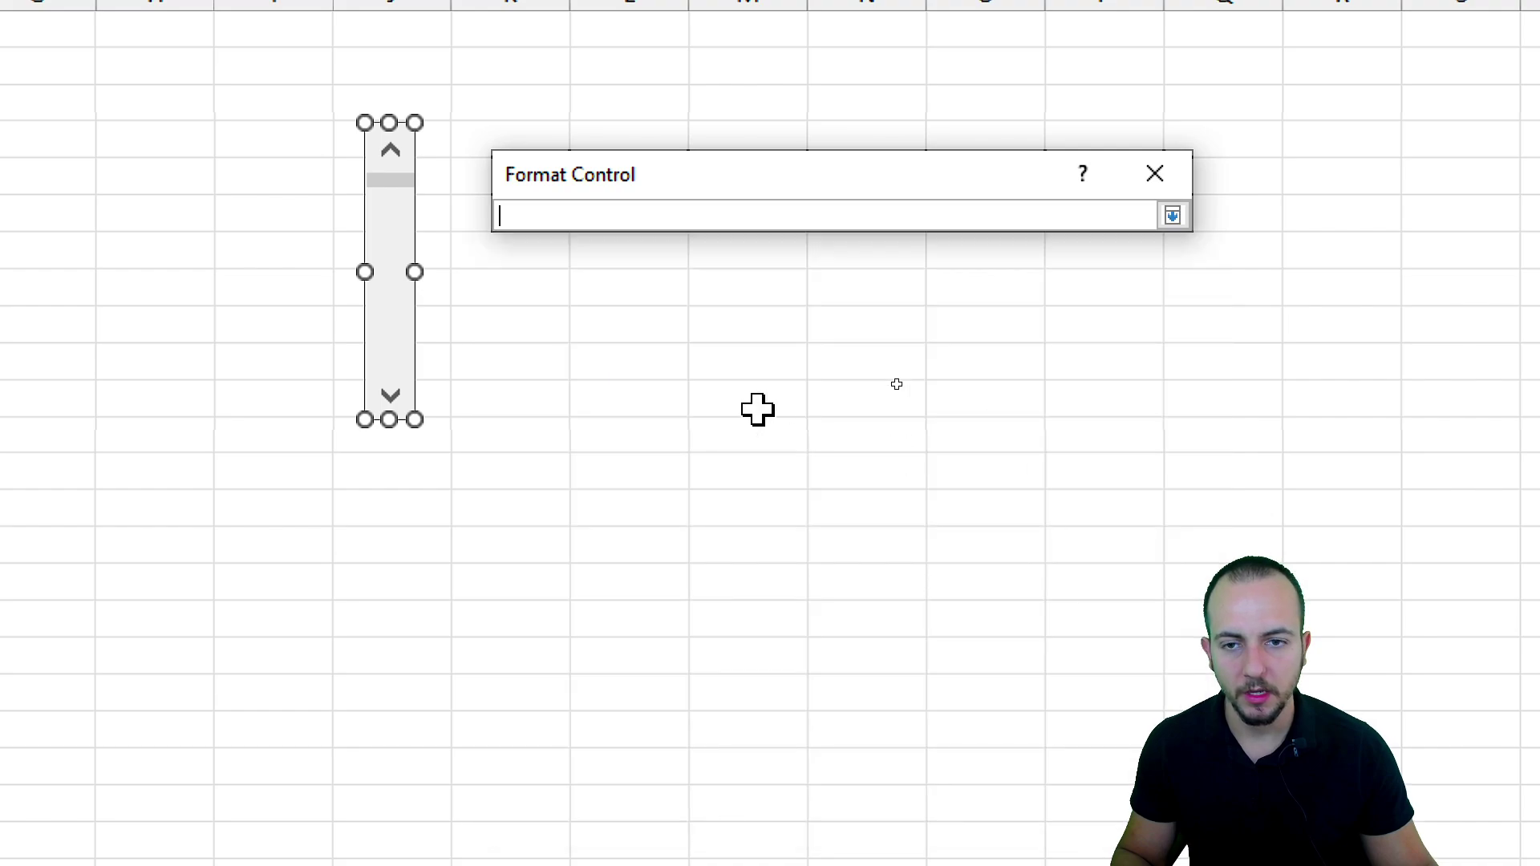
{"action": "left_click_drag", "start_coordinate": [547, 186], "coordinate": [553, 301]}
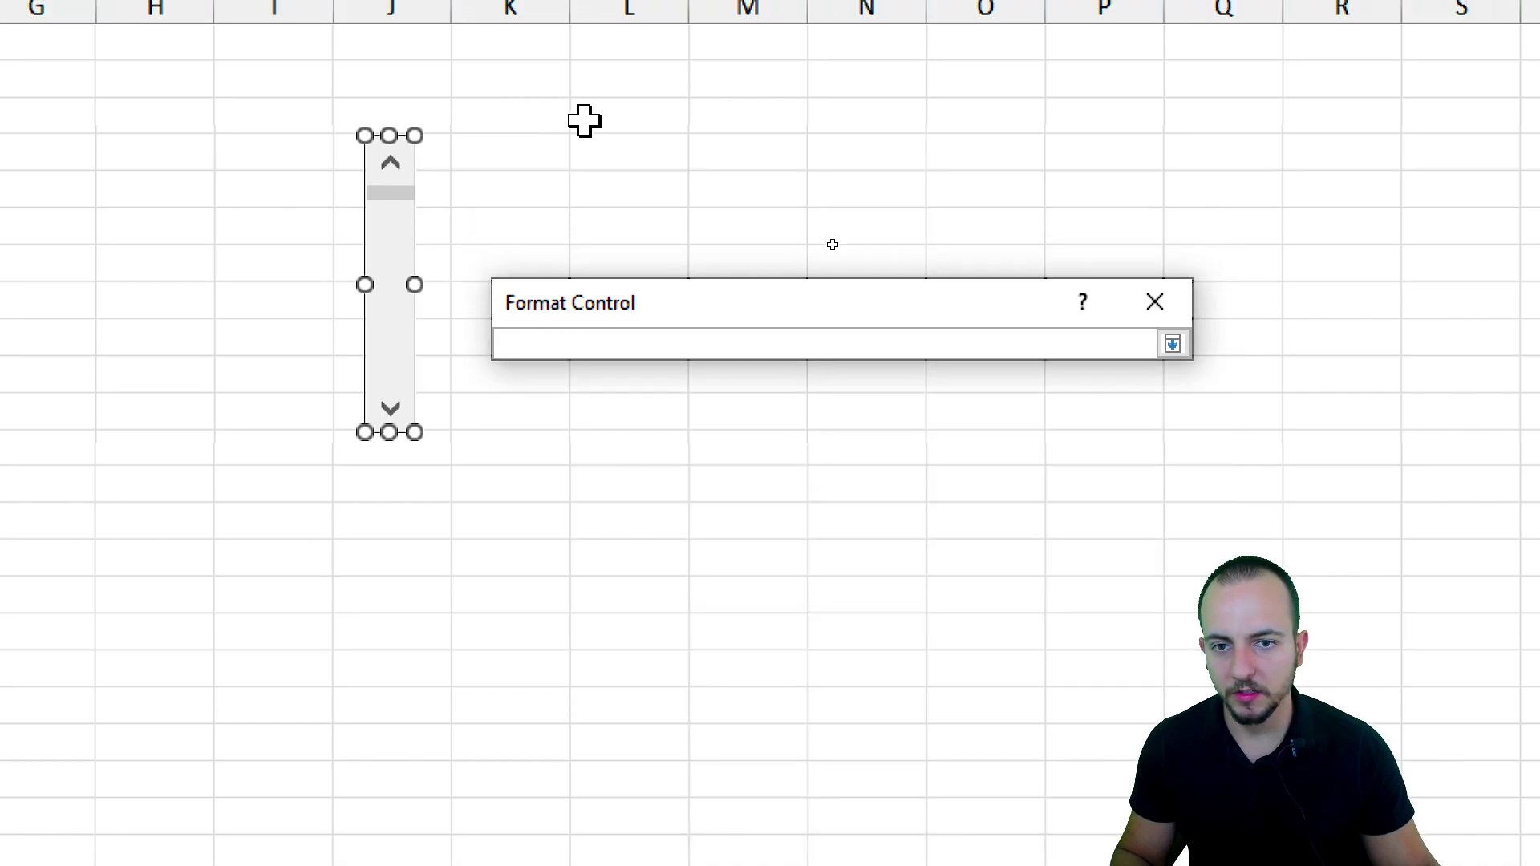
{"action": "left_click", "coordinate": [610, 144]}
{"action": "left_click", "coordinate": [578, 197]}
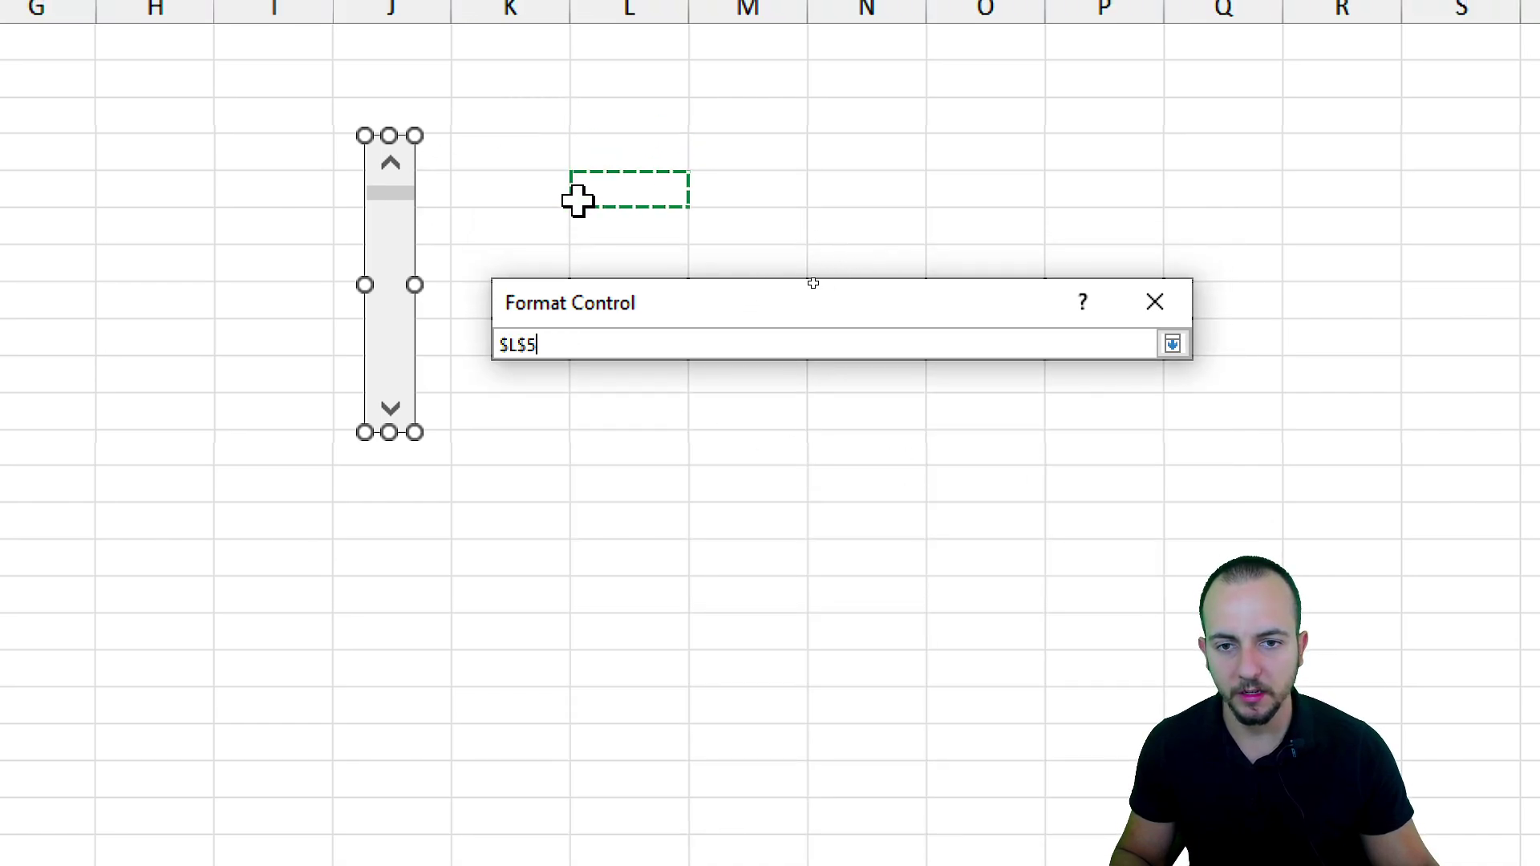
{"action": "left_click", "coordinate": [607, 159]}
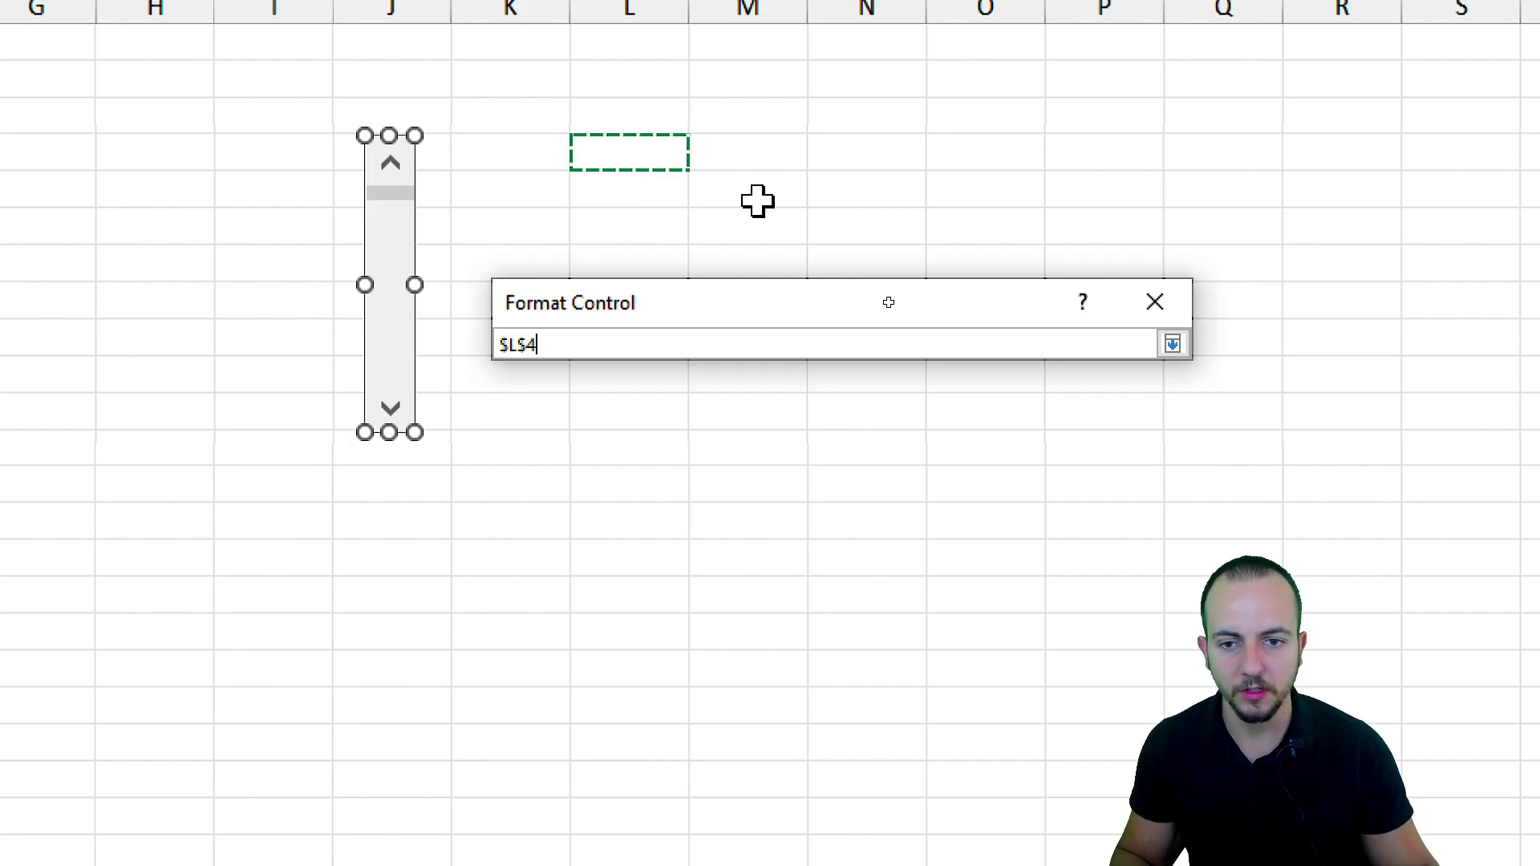
{"action": "left_click", "coordinate": [1170, 347]}
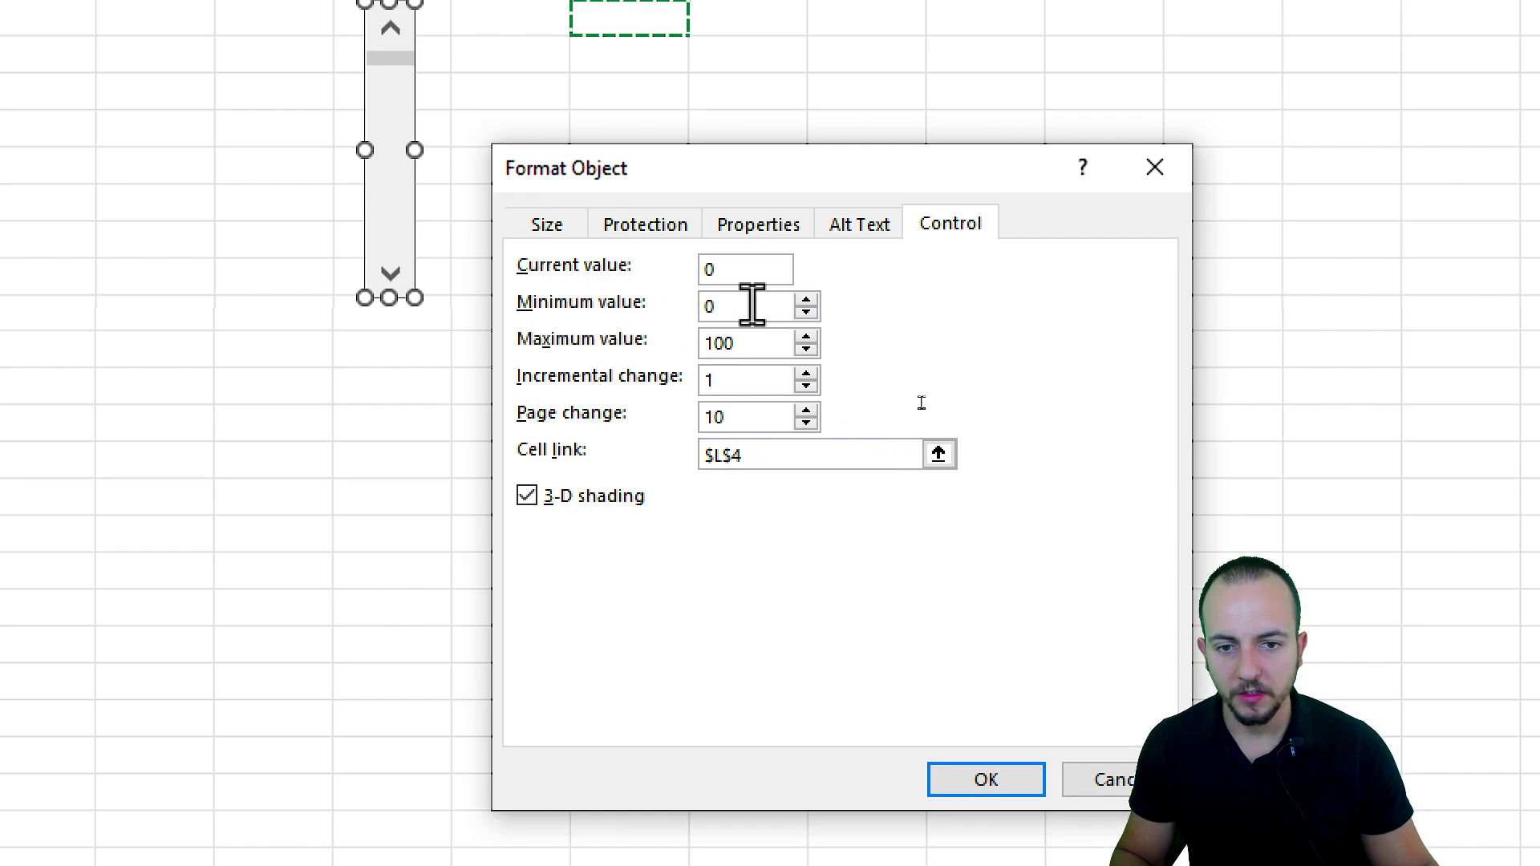
Step: Set the scroll bar's minimum value to 2 and apply the control settings
{"action": "double_click", "coordinate": [807, 302]}
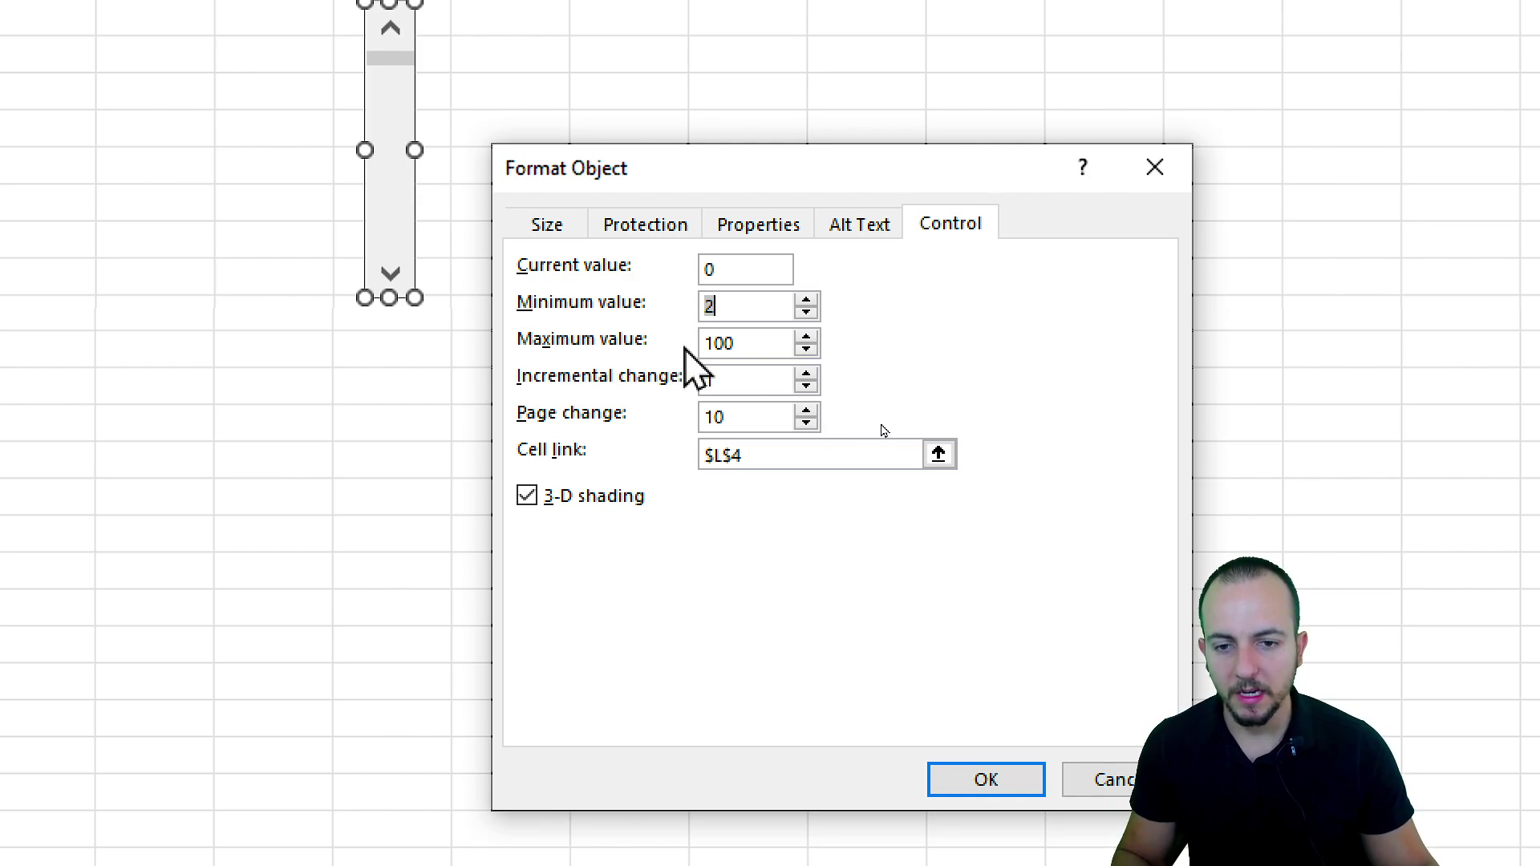
{"action": "double_click", "coordinate": [722, 342]}
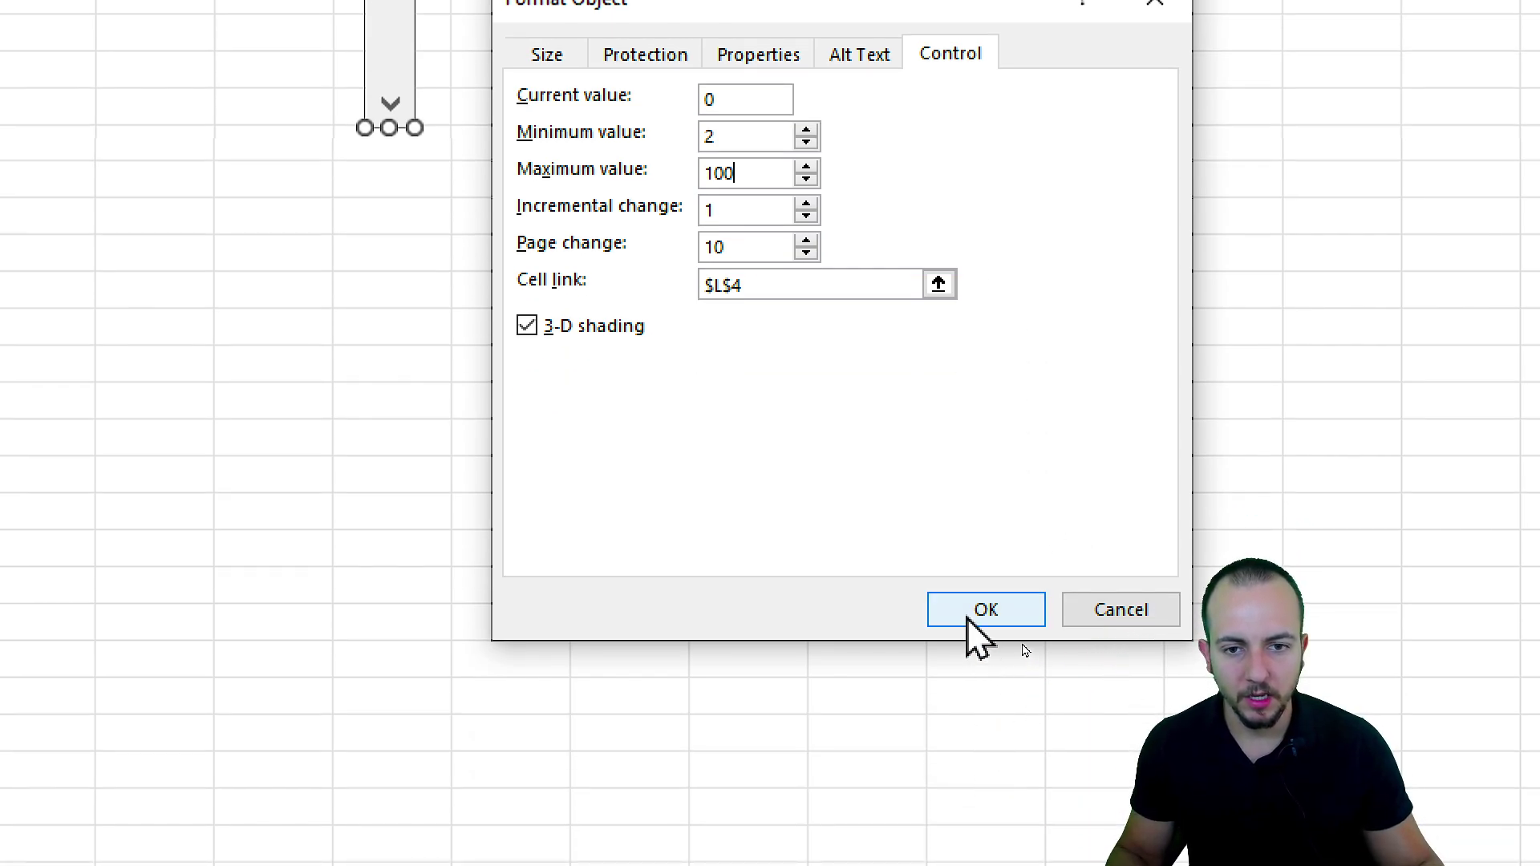
{"action": "left_click", "coordinate": [986, 780]}
Step: Deselect the scroll bar and advance it downward to test its link to cell L4
{"action": "left_click", "coordinate": [560, 234]}
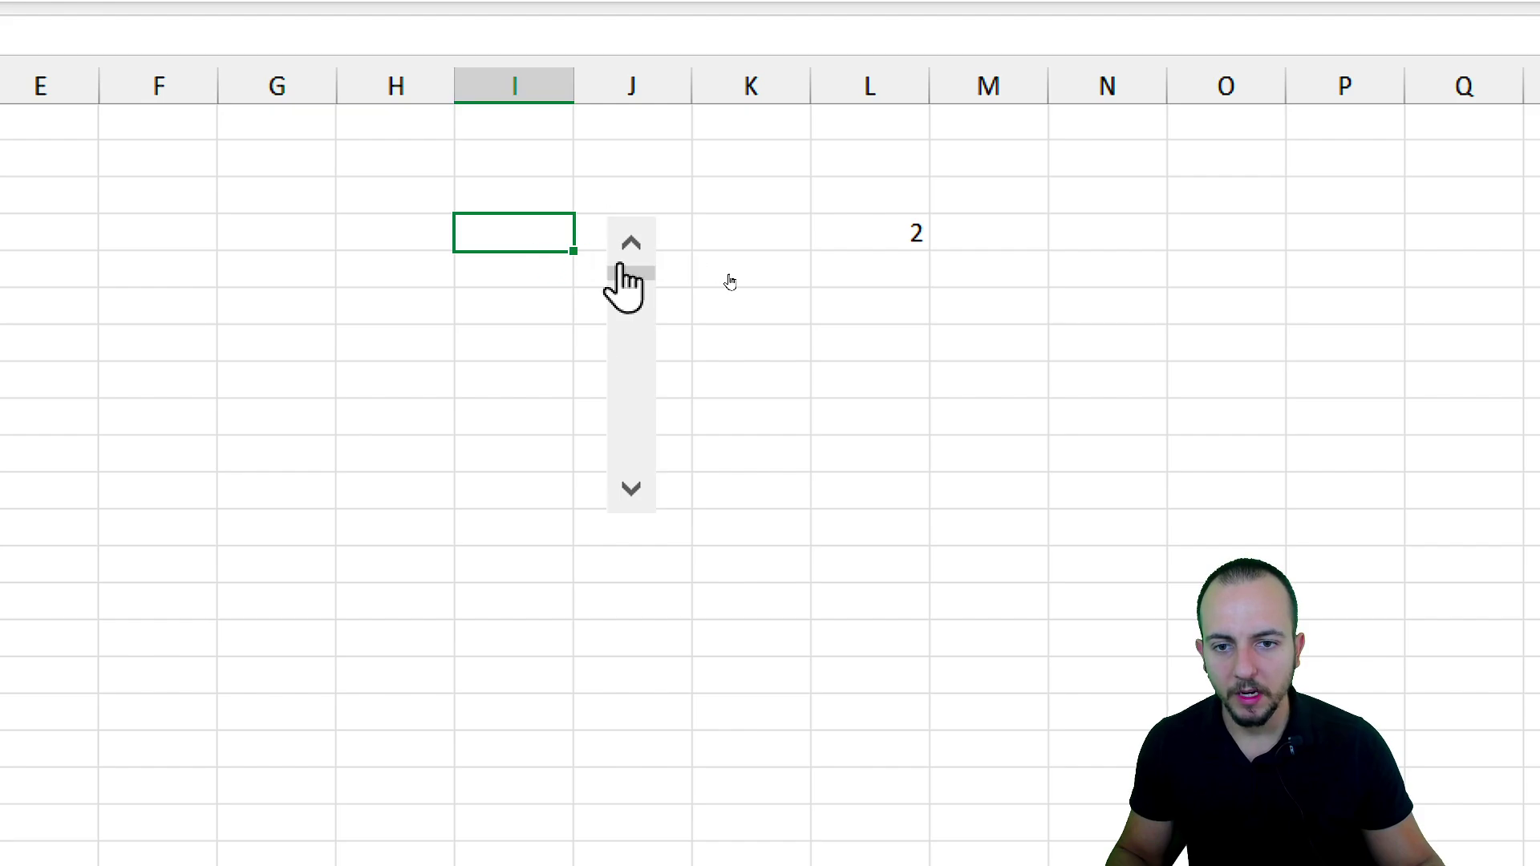
{"action": "left_click", "coordinate": [631, 489]}
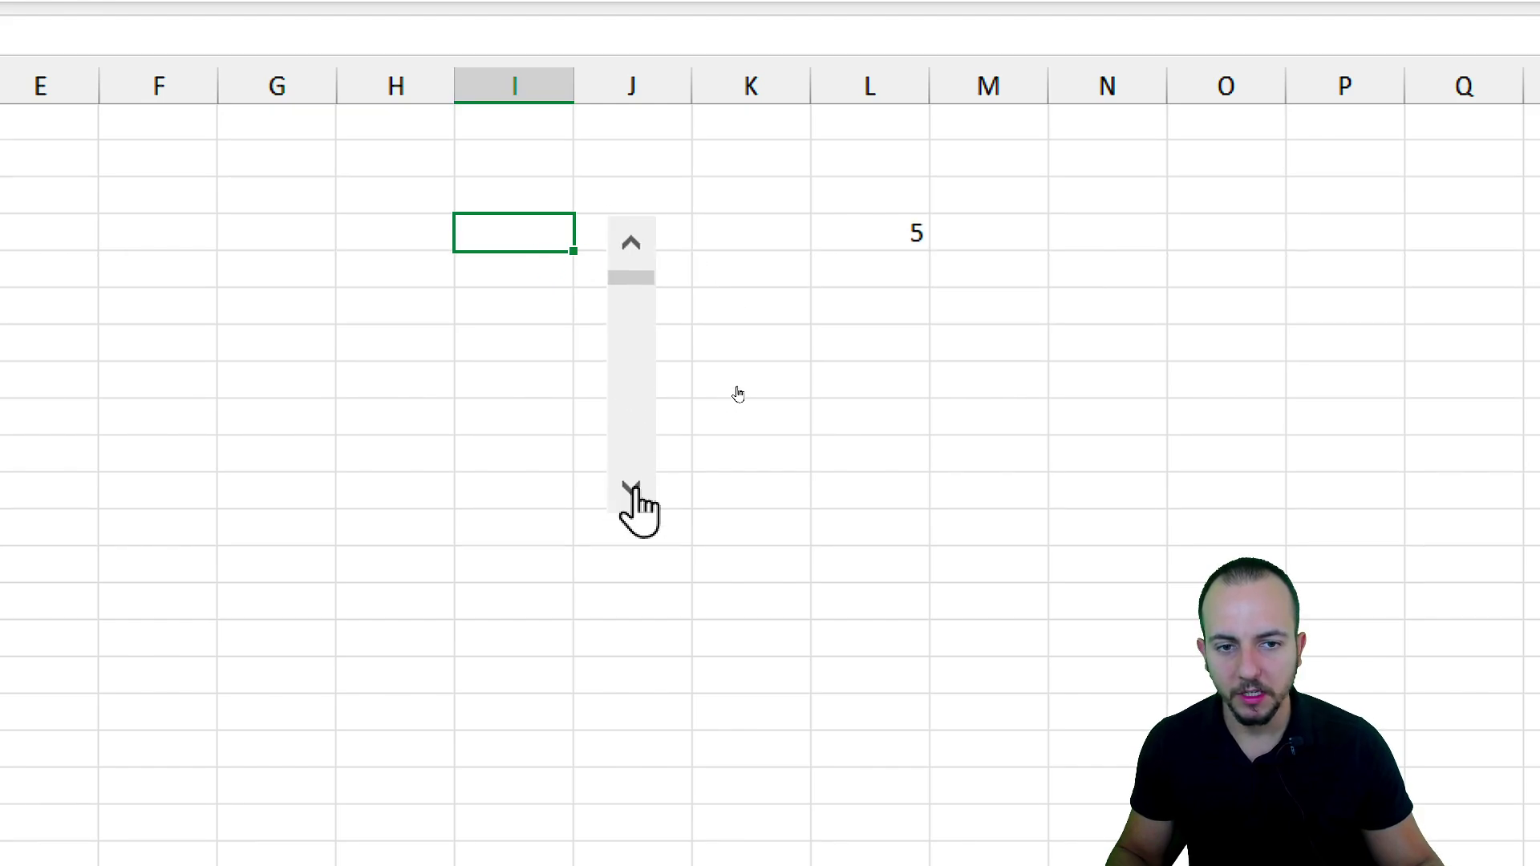
{"action": "left_click", "coordinate": [632, 489]}
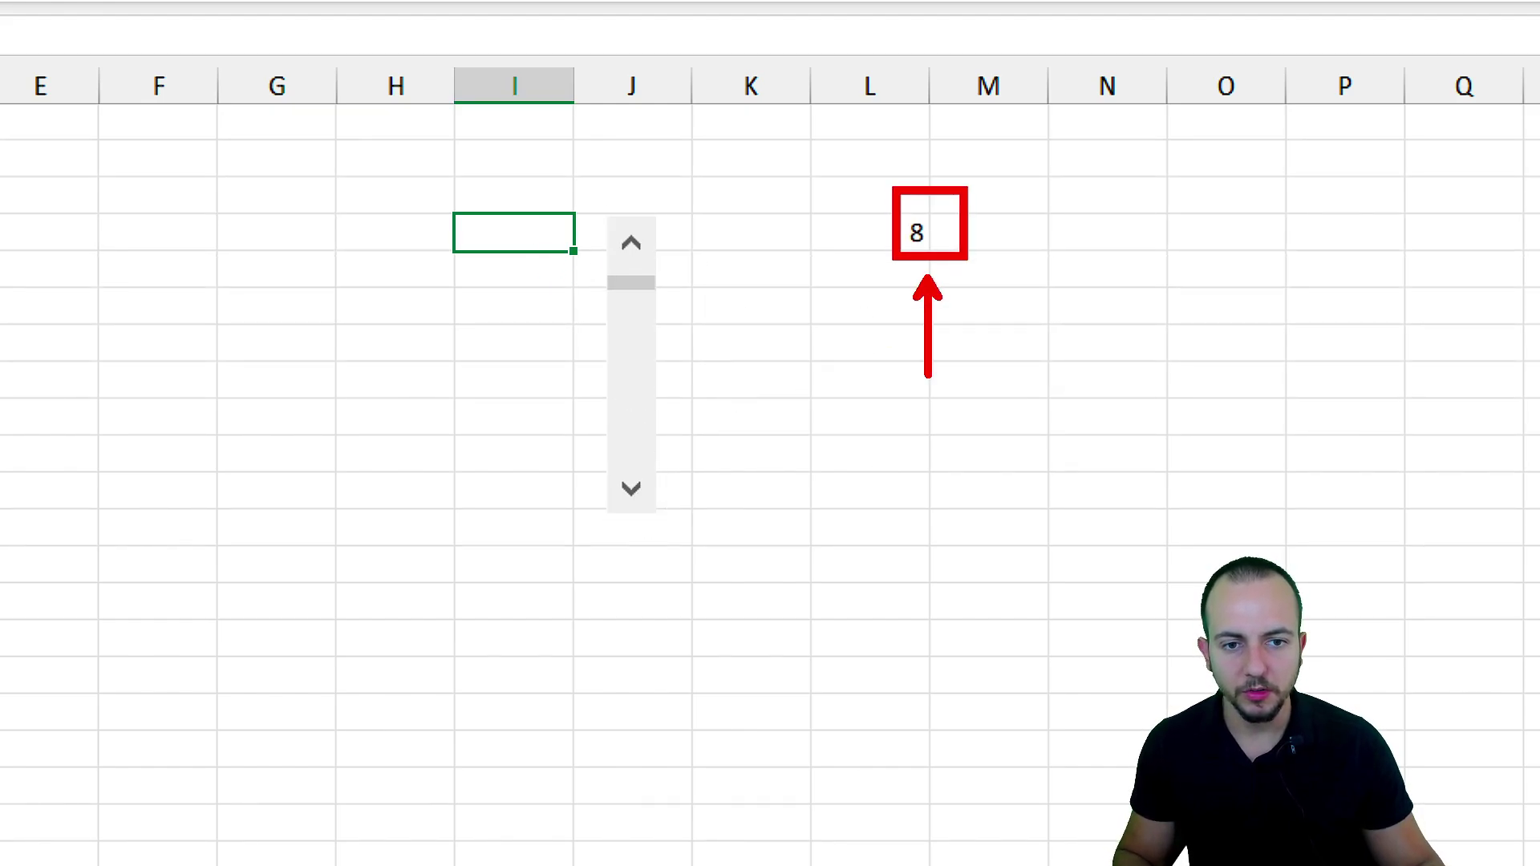
Step: Advance the scroll bar a few more increments and return it to its minimum to check how linked cell L4 responds
{"action": "left_click", "coordinate": [631, 488]}
{"action": "left_click", "coordinate": [631, 488]}
{"action": "left_click", "coordinate": [631, 489]}
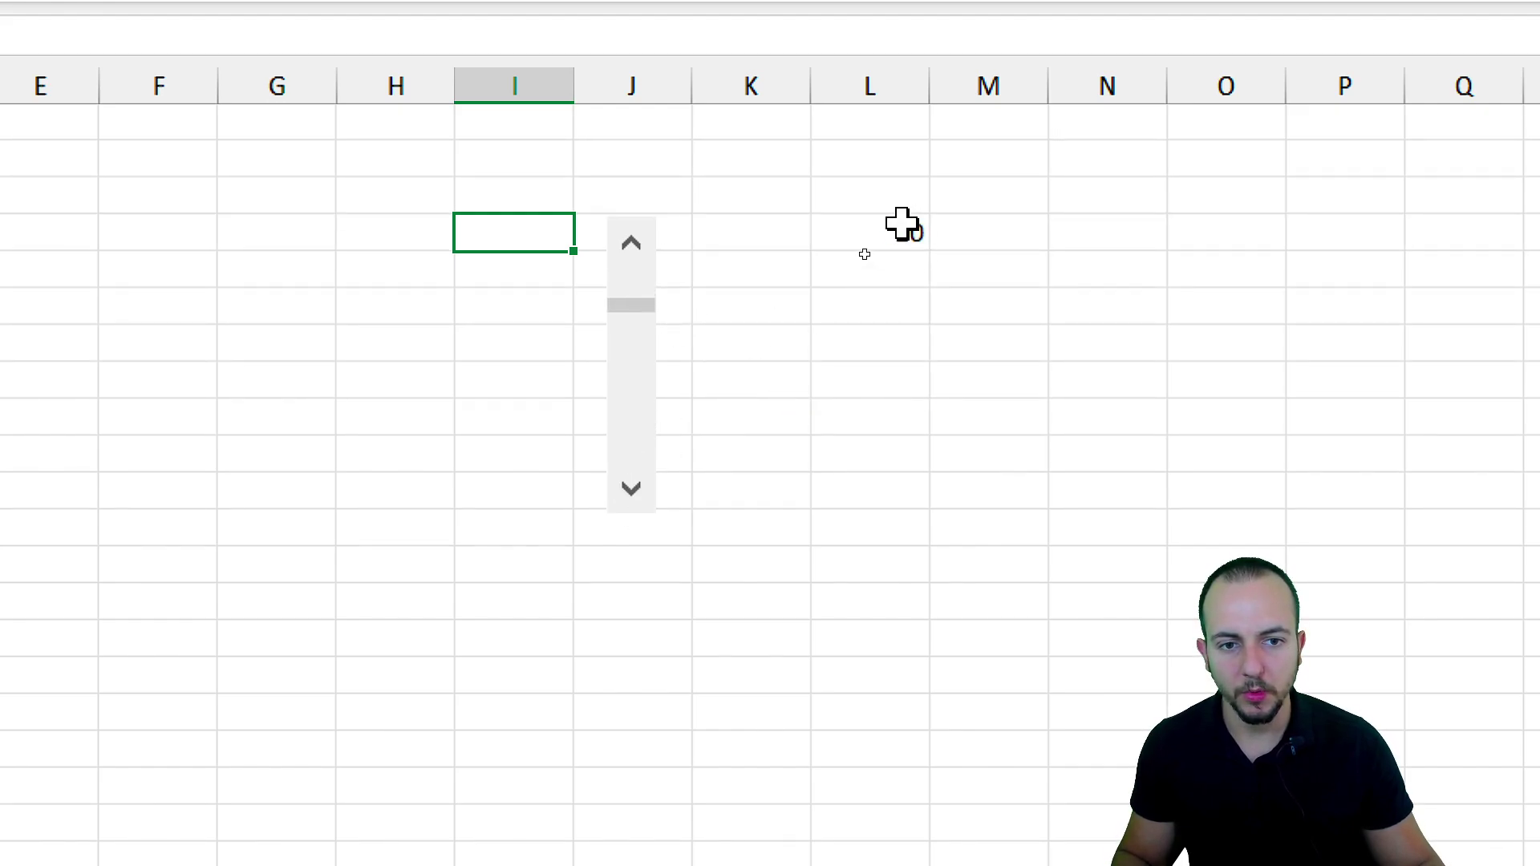
{"action": "left_click", "coordinate": [633, 244]}
{"action": "left_click", "coordinate": [633, 244]}
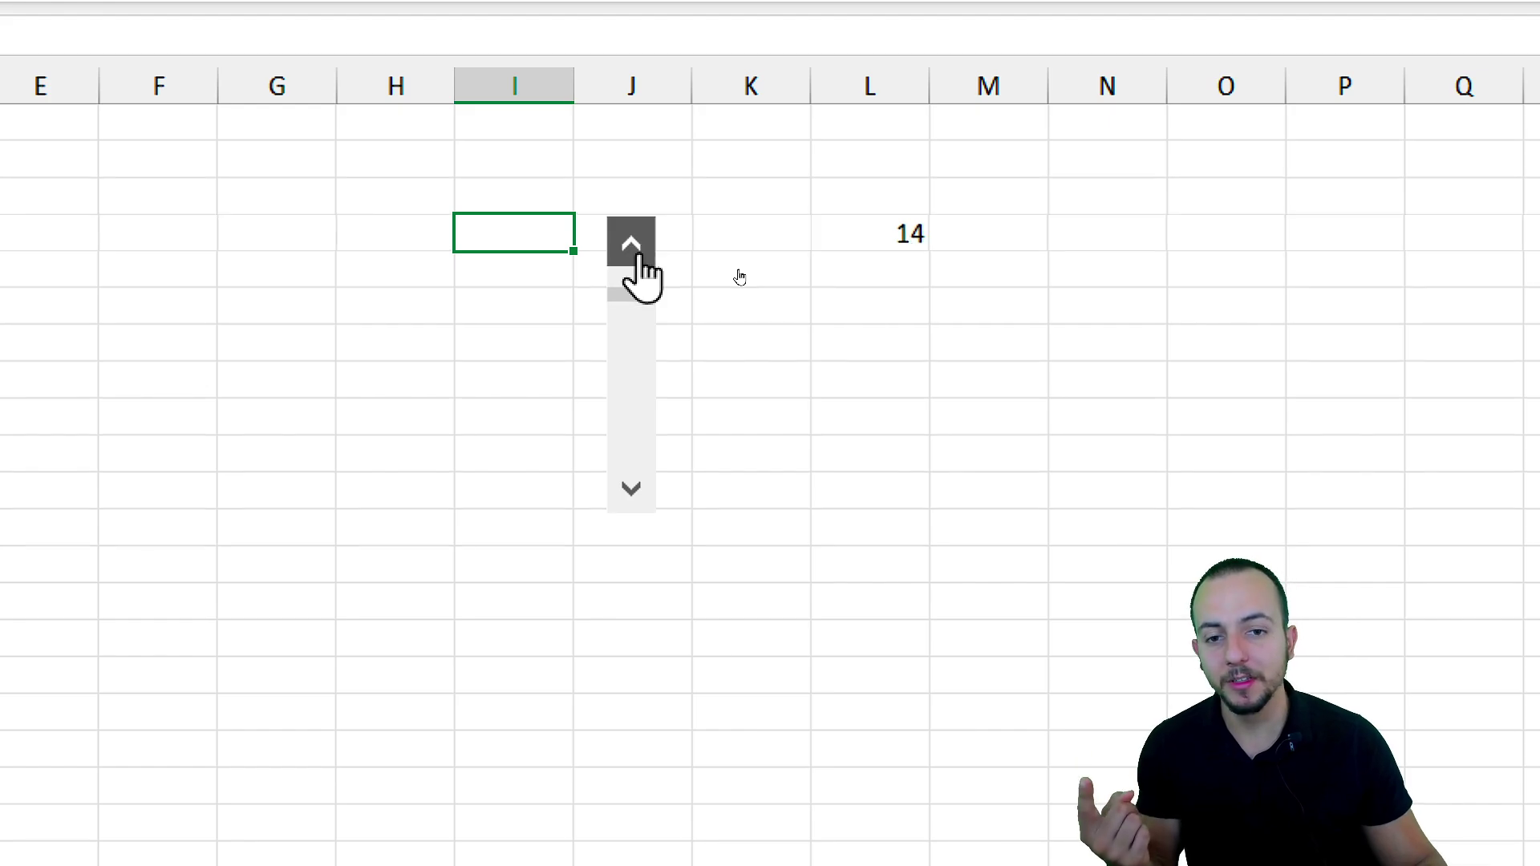
{"action": "left_click", "coordinate": [633, 244]}
{"action": "left_click", "coordinate": [631, 244]}
{"action": "left_click", "coordinate": [632, 244]}
{"action": "left_click", "coordinate": [632, 244]}
{"action": "left_click", "coordinate": [632, 244]}
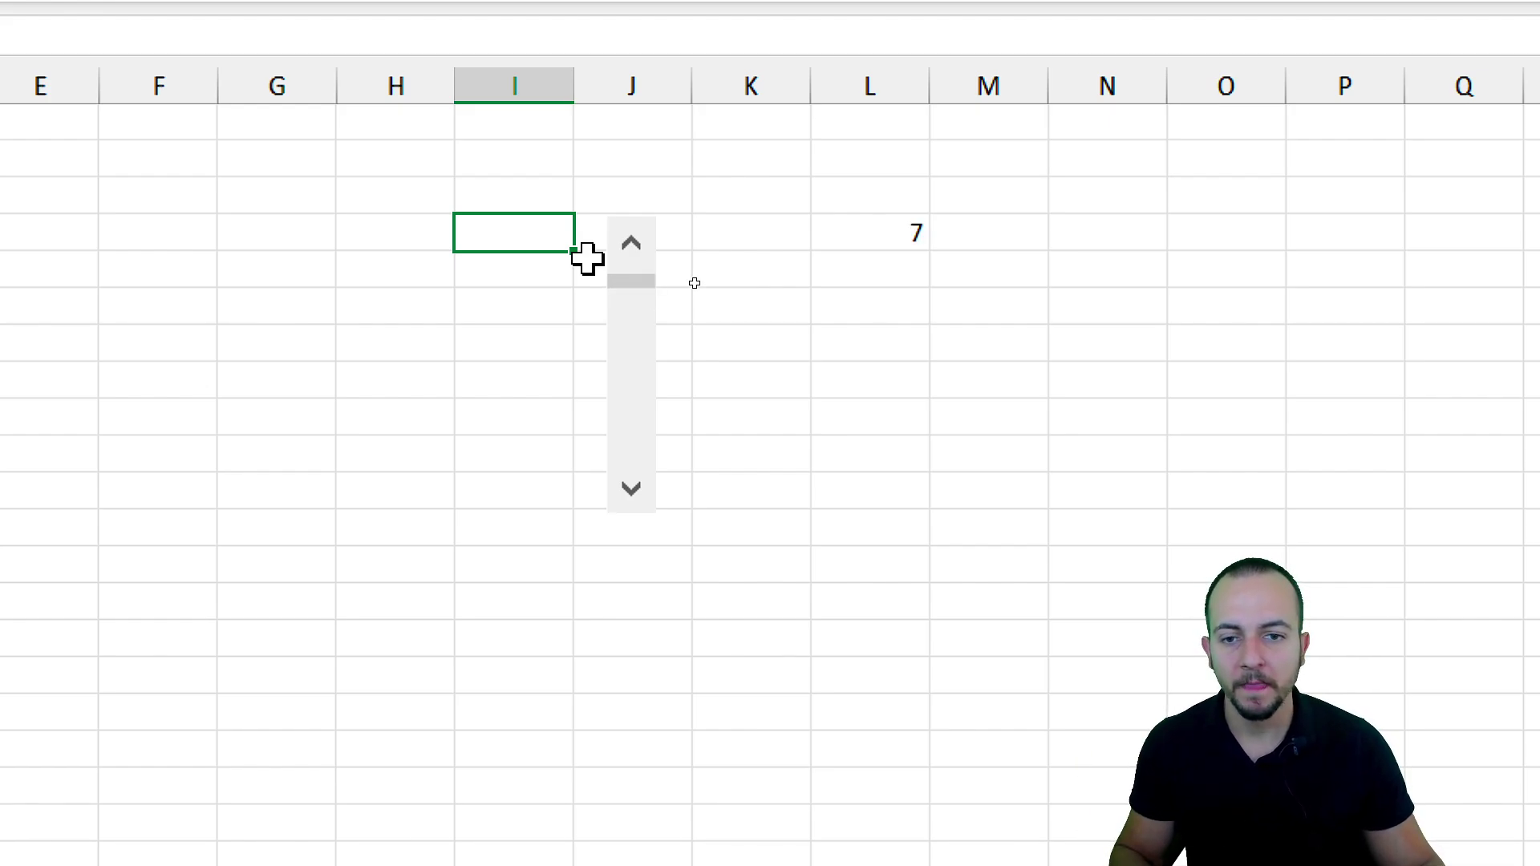
{"action": "left_click", "coordinate": [631, 244]}
{"action": "left_click", "coordinate": [631, 243]}
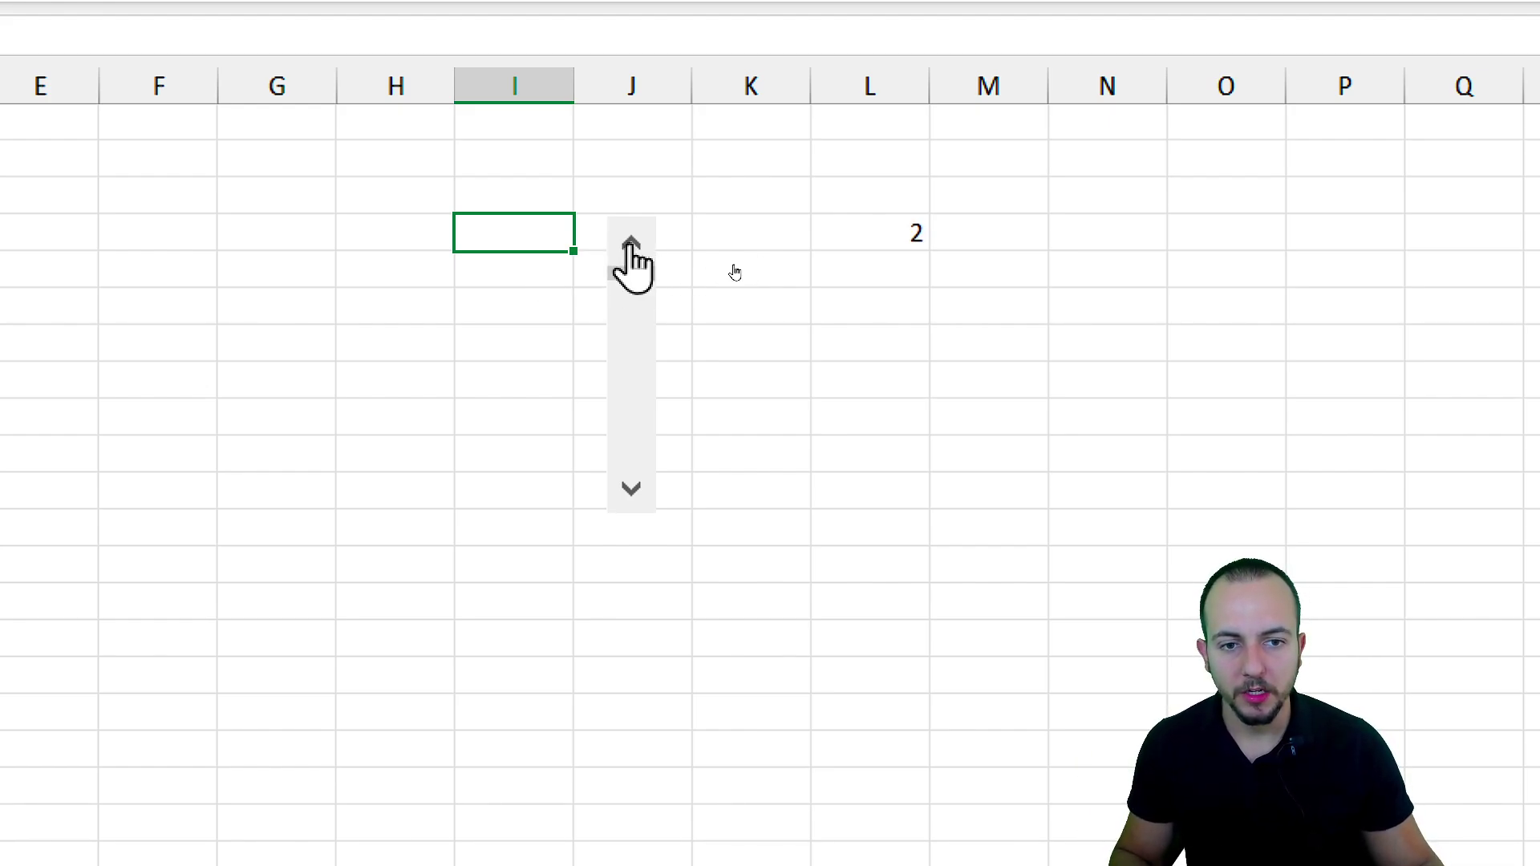
{"action": "left_click", "coordinate": [898, 239]}
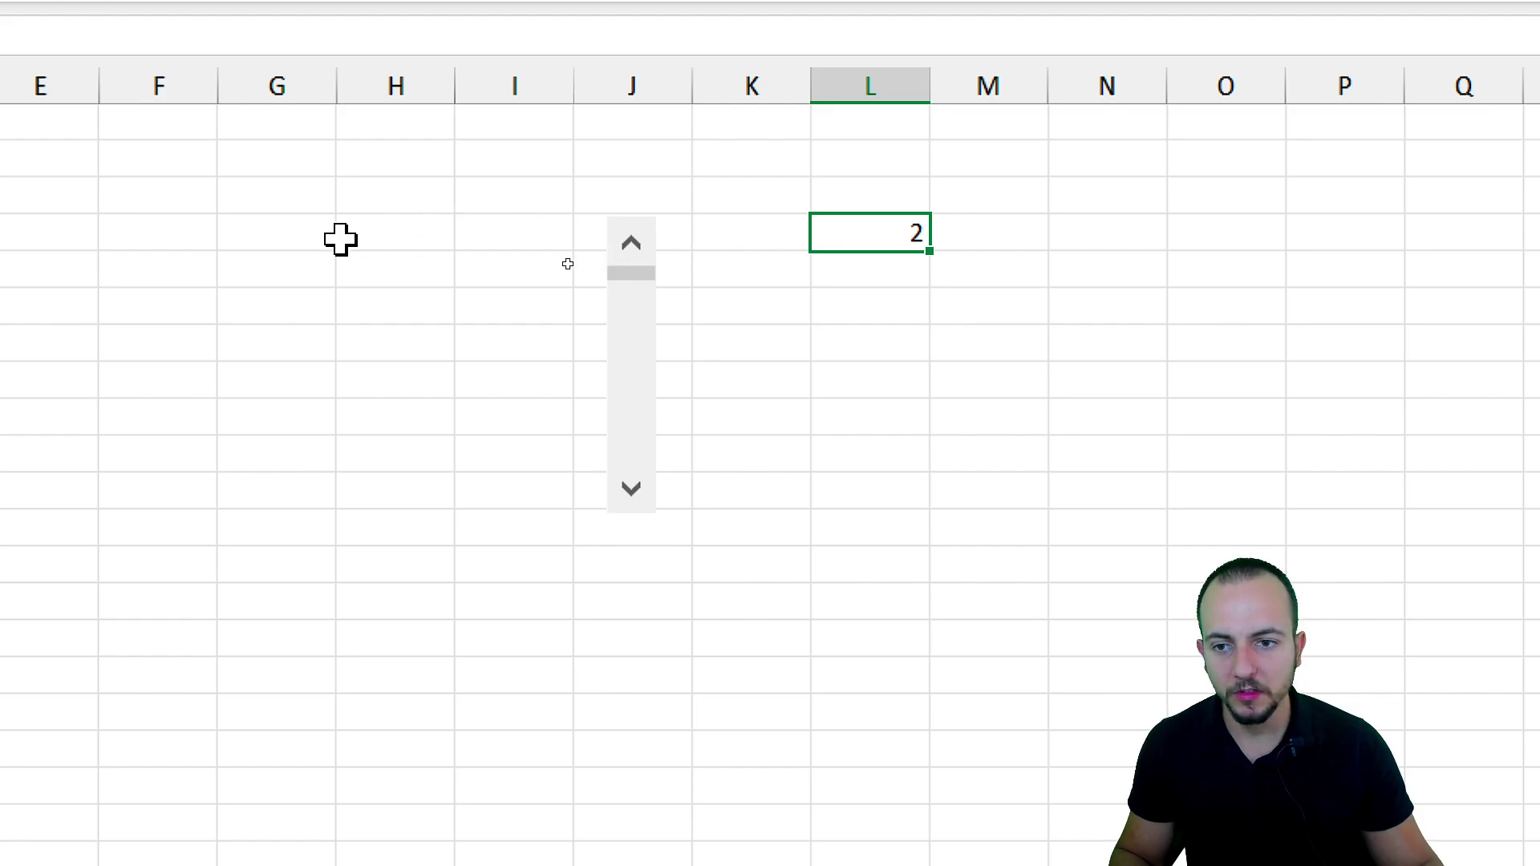
{"action": "scroll", "coordinate": [244, 283], "scroll_direction": "left", "scroll_amount": 2}
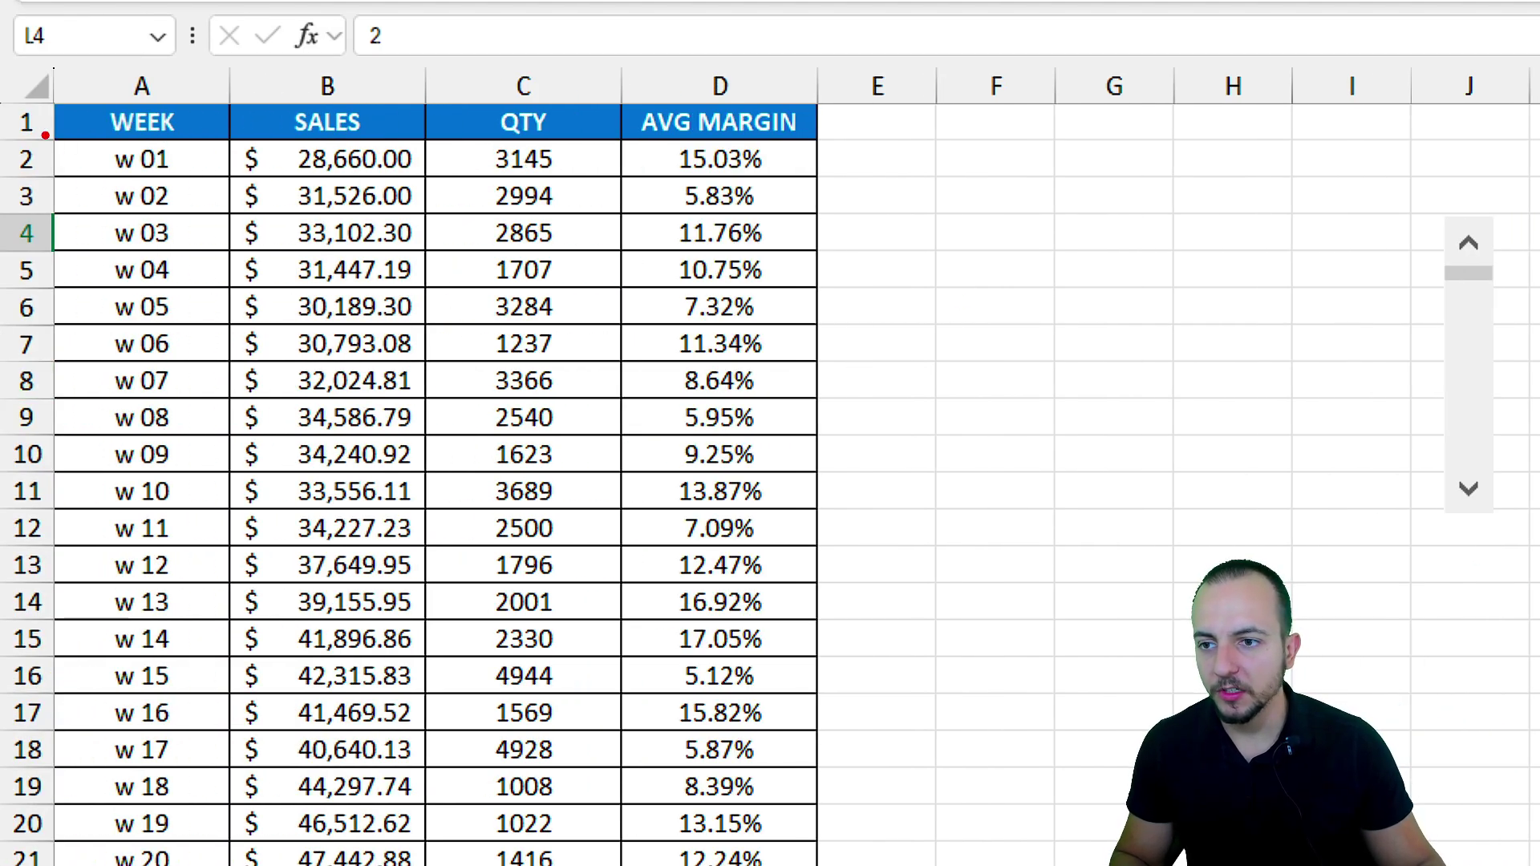
{"action": "mouse_move", "coordinate": [44, 135]}
{"action": "left_mouse_down"}
{"action": "mouse_move", "coordinate": [244, 165]}
{"action": "mouse_move", "coordinate": [847, 183]}
{"action": "mouse_move", "coordinate": [967, 265]}
{"action": "left_mouse_up"}
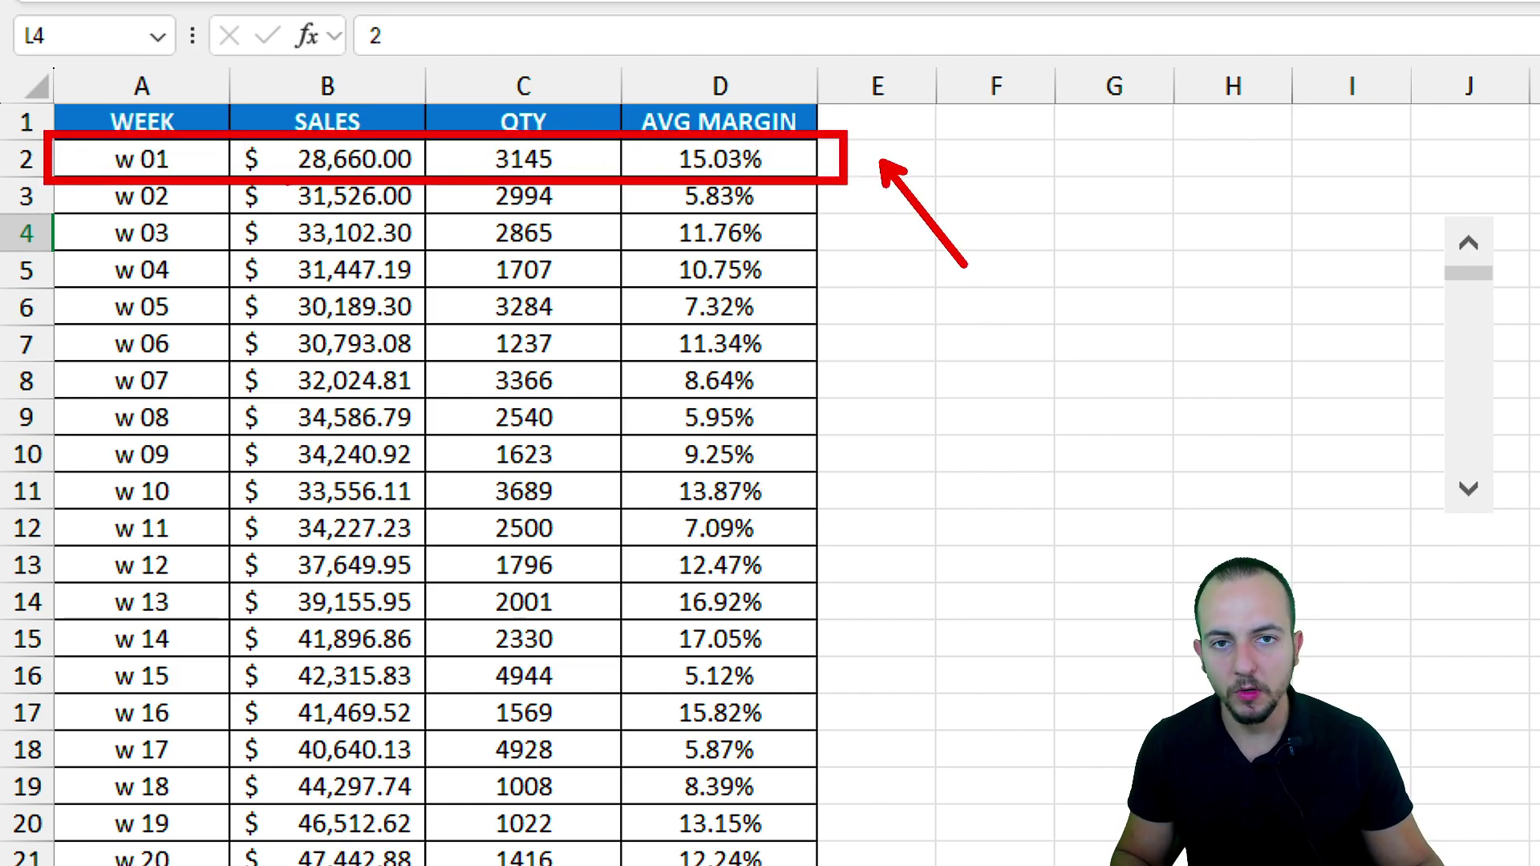
{"action": "key", "text": "ctrl+z"}
{"action": "mouse_move", "coordinate": [880, 137]}
{"action": "left_mouse_down"}
{"action": "mouse_move", "coordinate": [860, 214]}
{"action": "mouse_move", "coordinate": [939, 238]}
{"action": "left_mouse_up"}
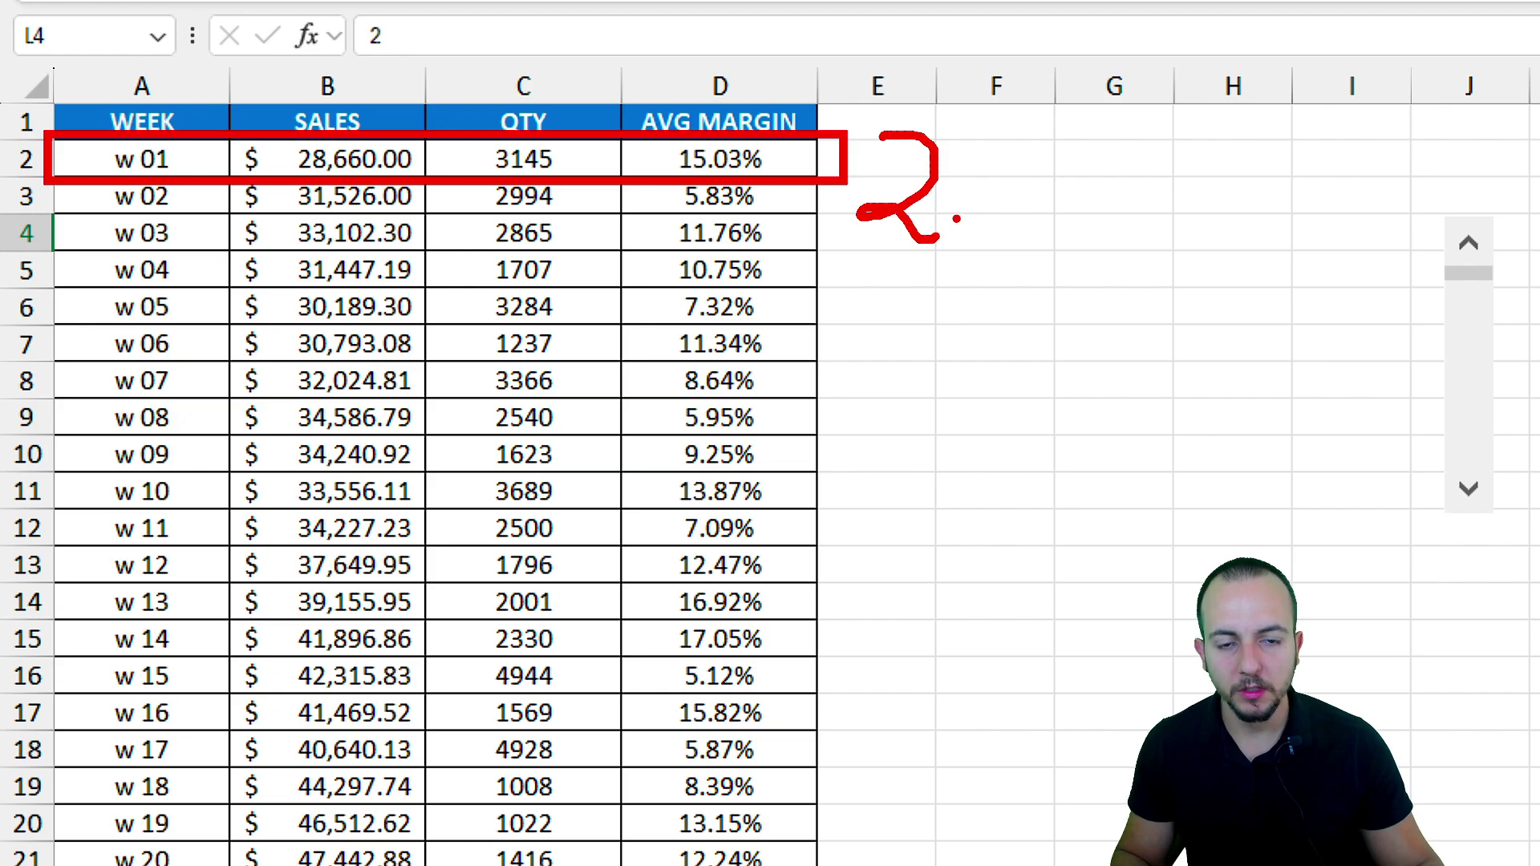
{"action": "key", "text": "ctrl+z"}
{"action": "key", "text": "ctrl+z"}
{"action": "mouse_move", "coordinate": [49, 96]}
{"action": "left_mouse_down"}
{"action": "mouse_move", "coordinate": [821, 151]}
{"action": "mouse_move", "coordinate": [931, 205]}
{"action": "left_mouse_up"}
{"action": "key", "text": "ctrl+z"}
{"action": "key", "text": "ctrl+z"}
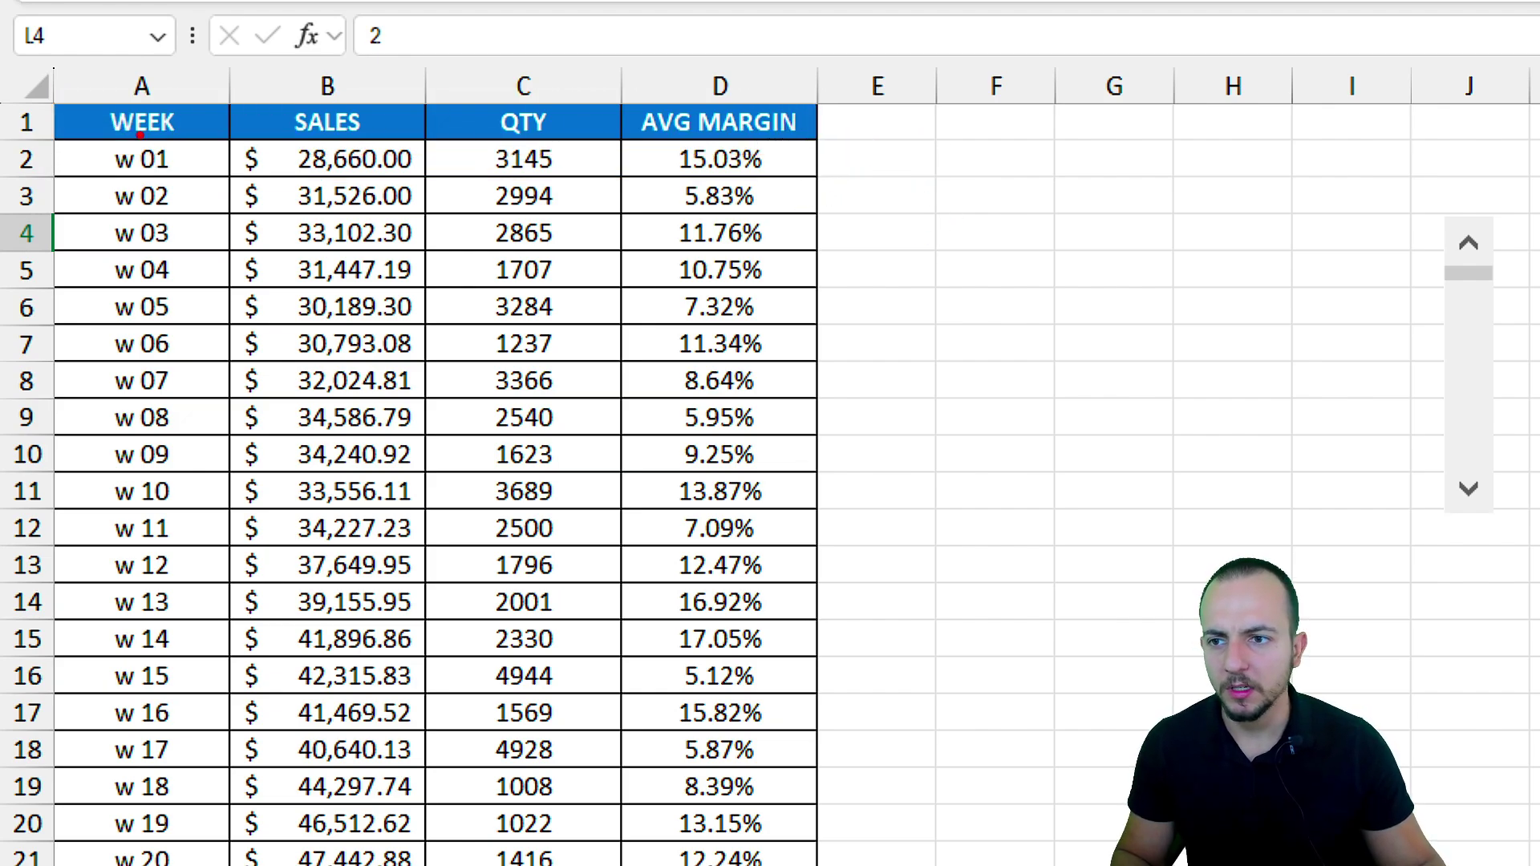
{"action": "left_click_drag", "start_coordinate": [46, 64], "coordinate": [828, 98]}
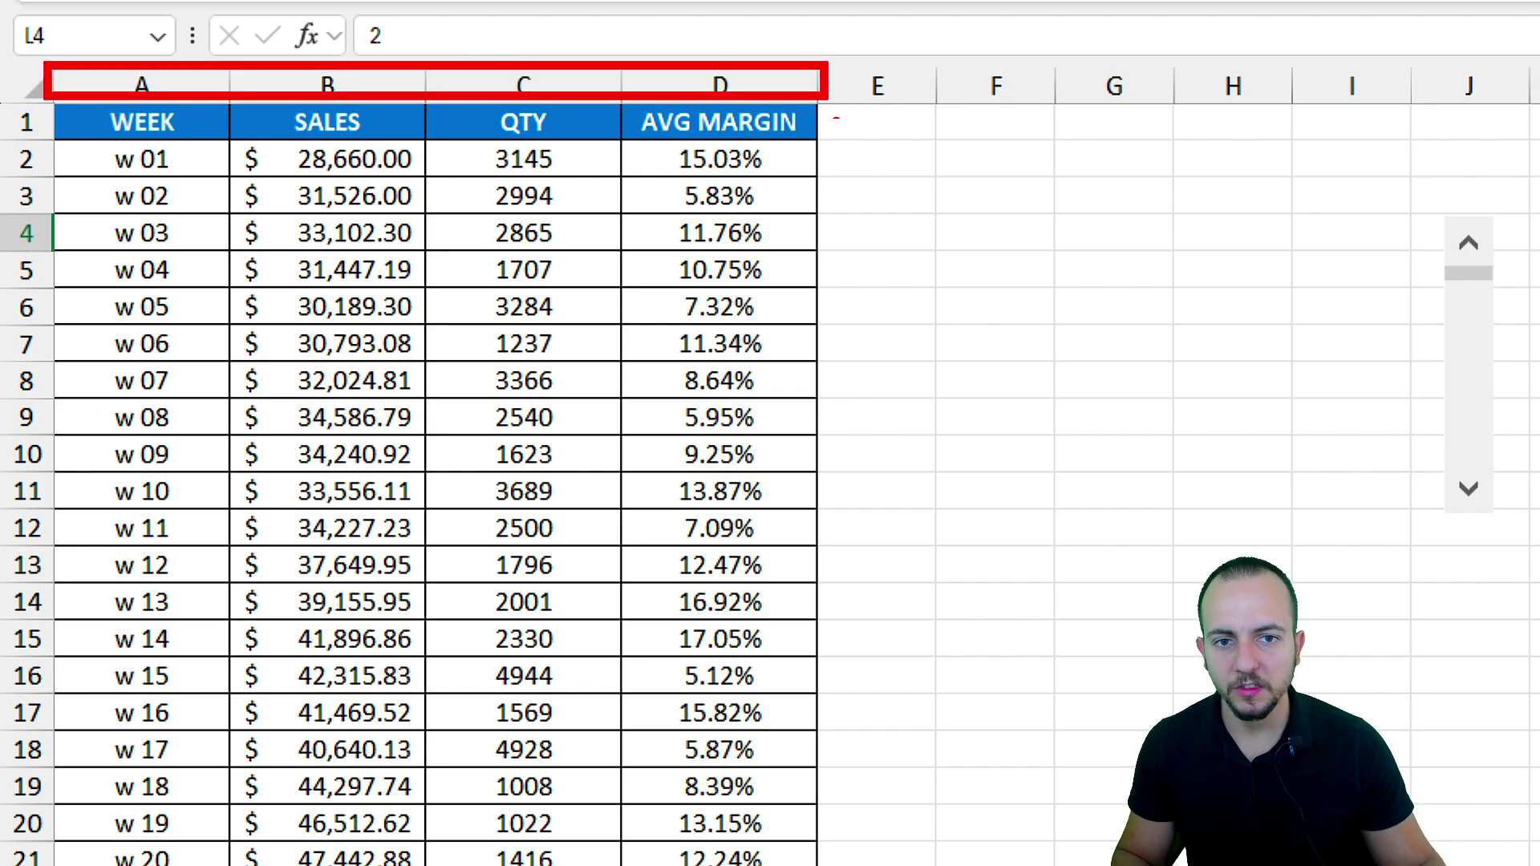
{"action": "key", "text": "ctrl+z"}
{"action": "mouse_move", "coordinate": [62, 143]}
{"action": "left_mouse_down"}
{"action": "mouse_move", "coordinate": [756, 189]}
{"action": "mouse_move", "coordinate": [834, 179]}
{"action": "left_mouse_up"}
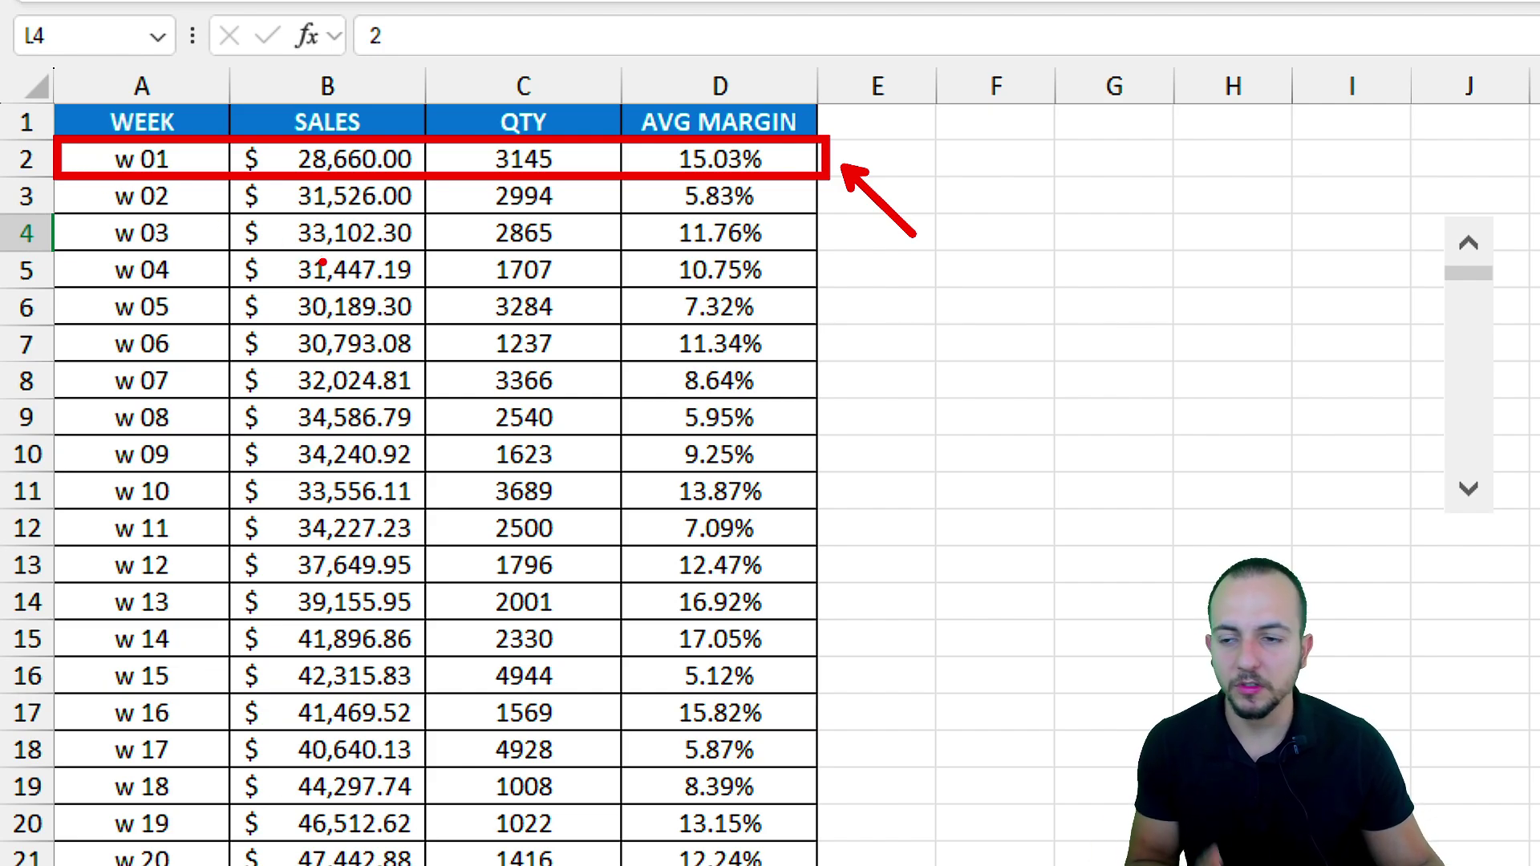
{"action": "key", "text": "Escape"}
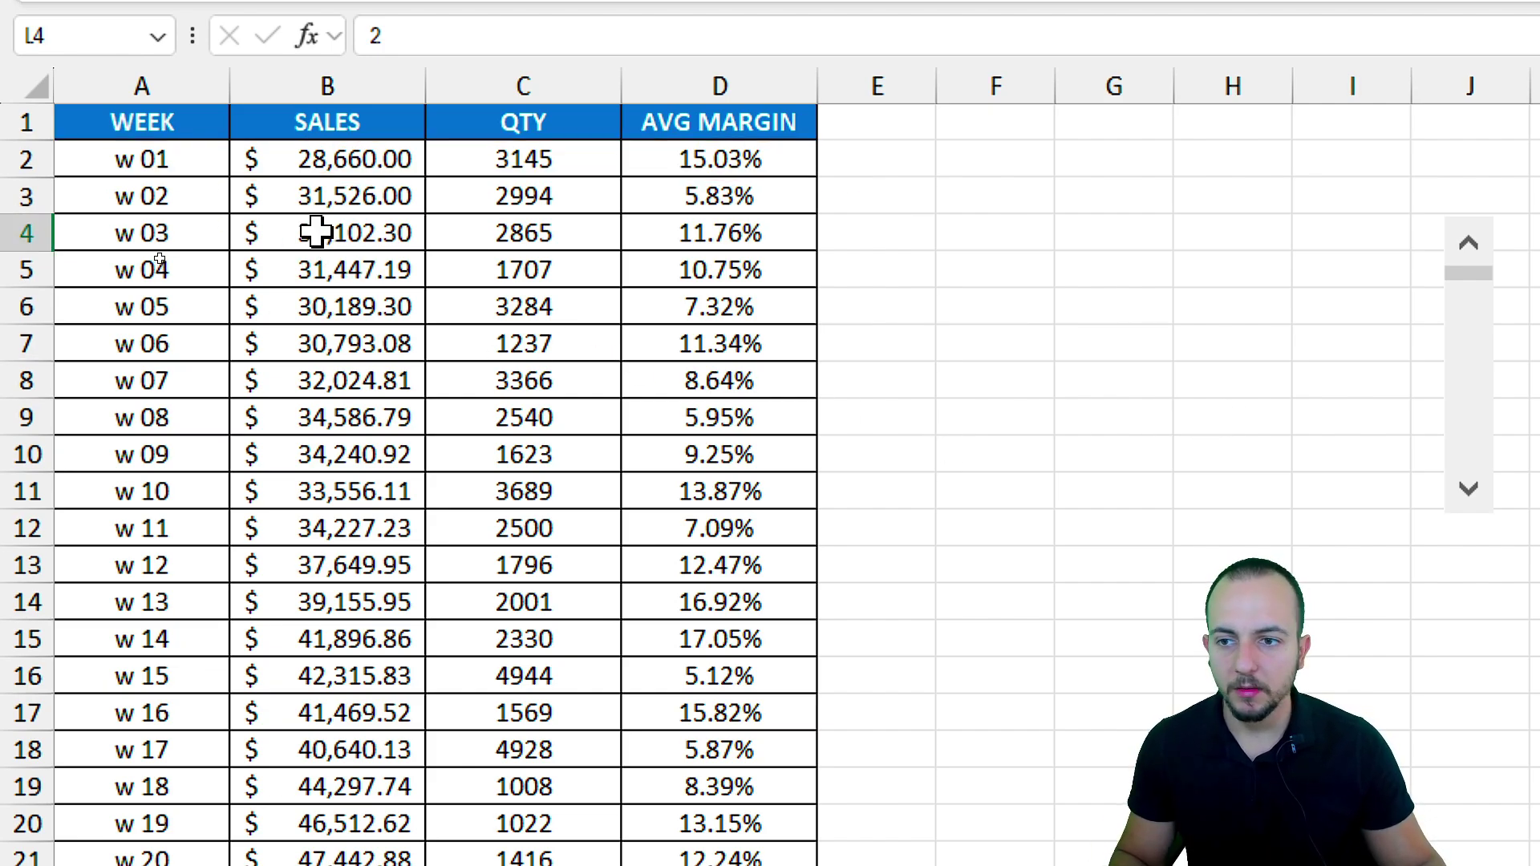
Step: Review the first week's row, linked cell L4, the free area beside the scroll bar, and the sales table's columns
{"action": "left_click_drag", "start_coordinate": [156, 161], "coordinate": [802, 161]}
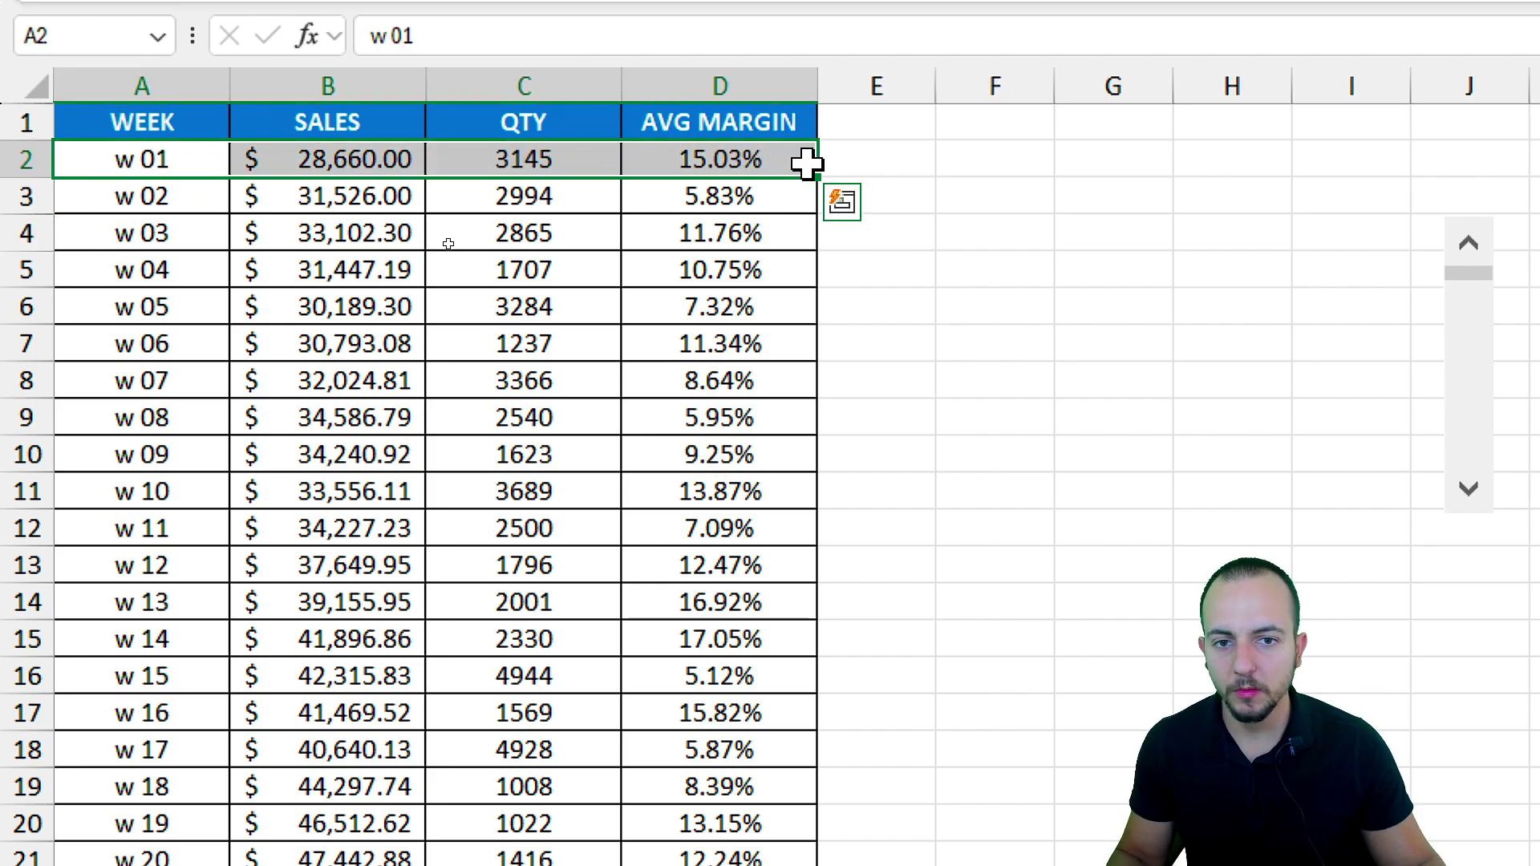
{"action": "left_click", "coordinate": [960, 232], "text": "ctrl"}
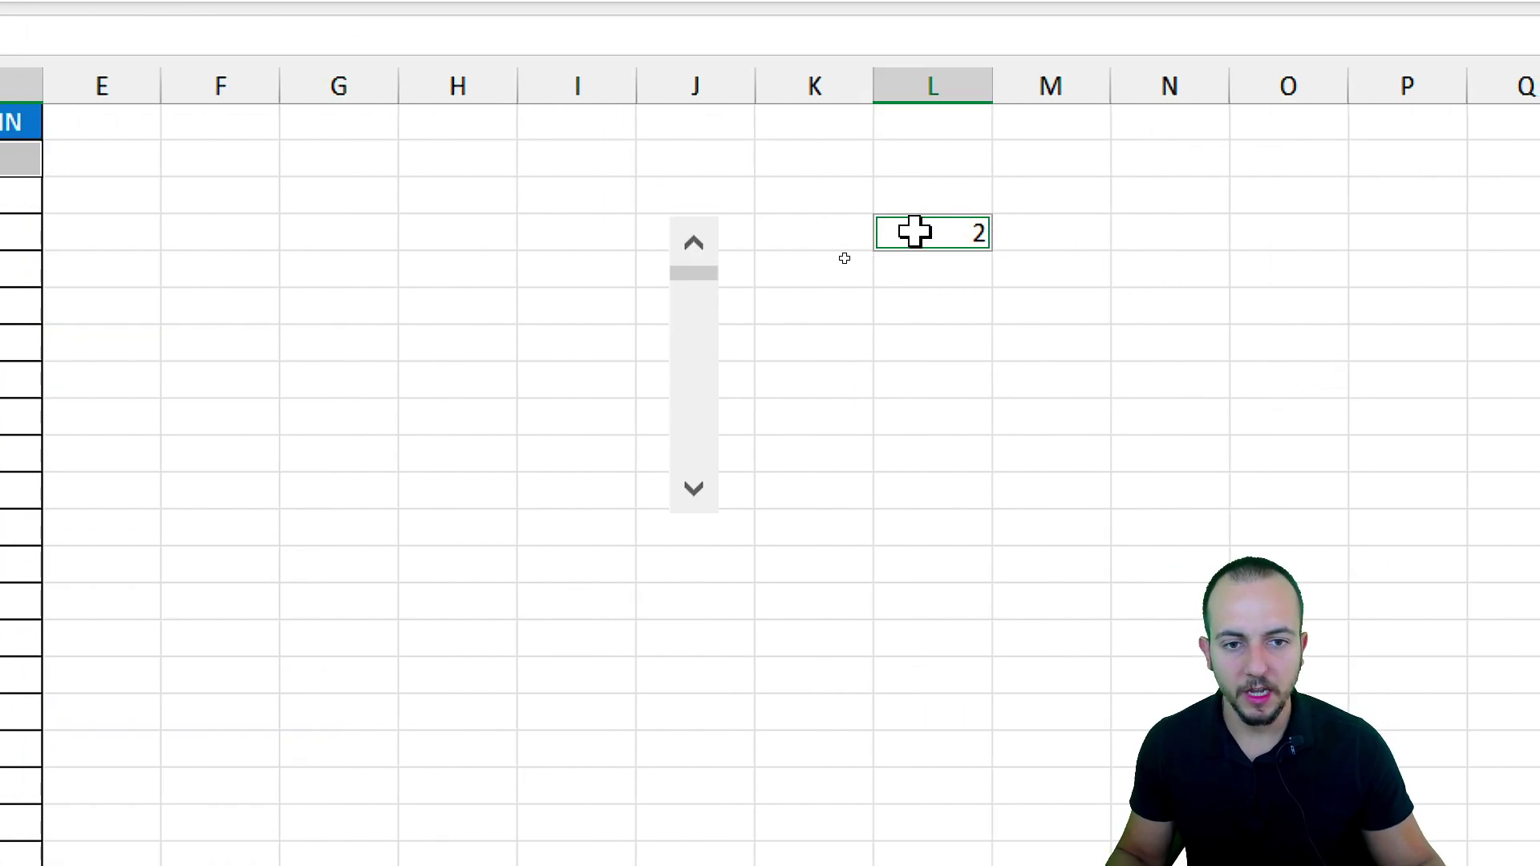
{"action": "left_click_drag", "start_coordinate": [438, 201], "coordinate": [552, 494]}
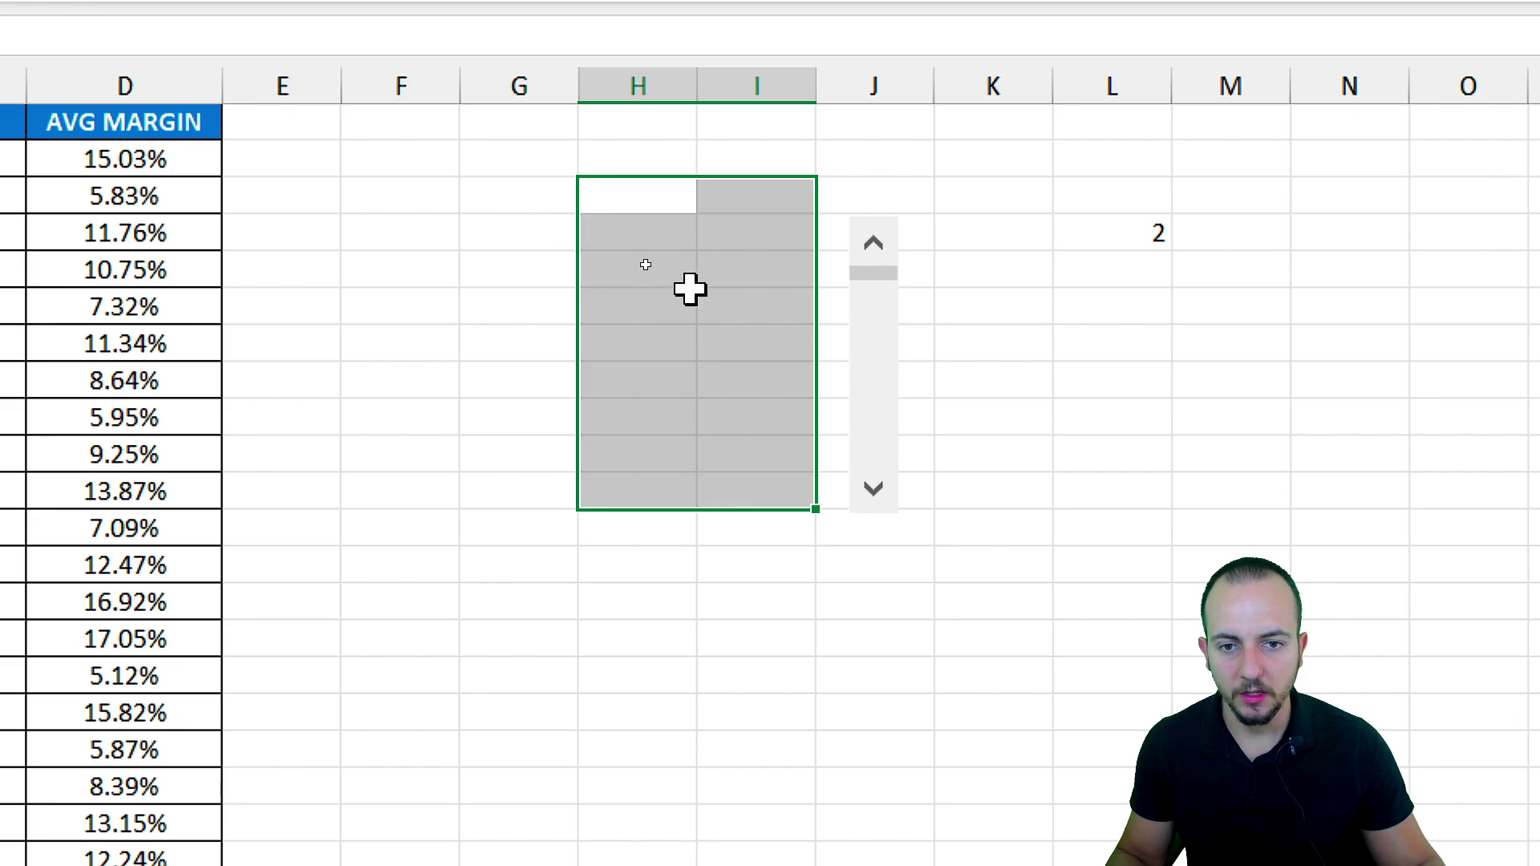
{"action": "left_click", "coordinate": [680, 244]}
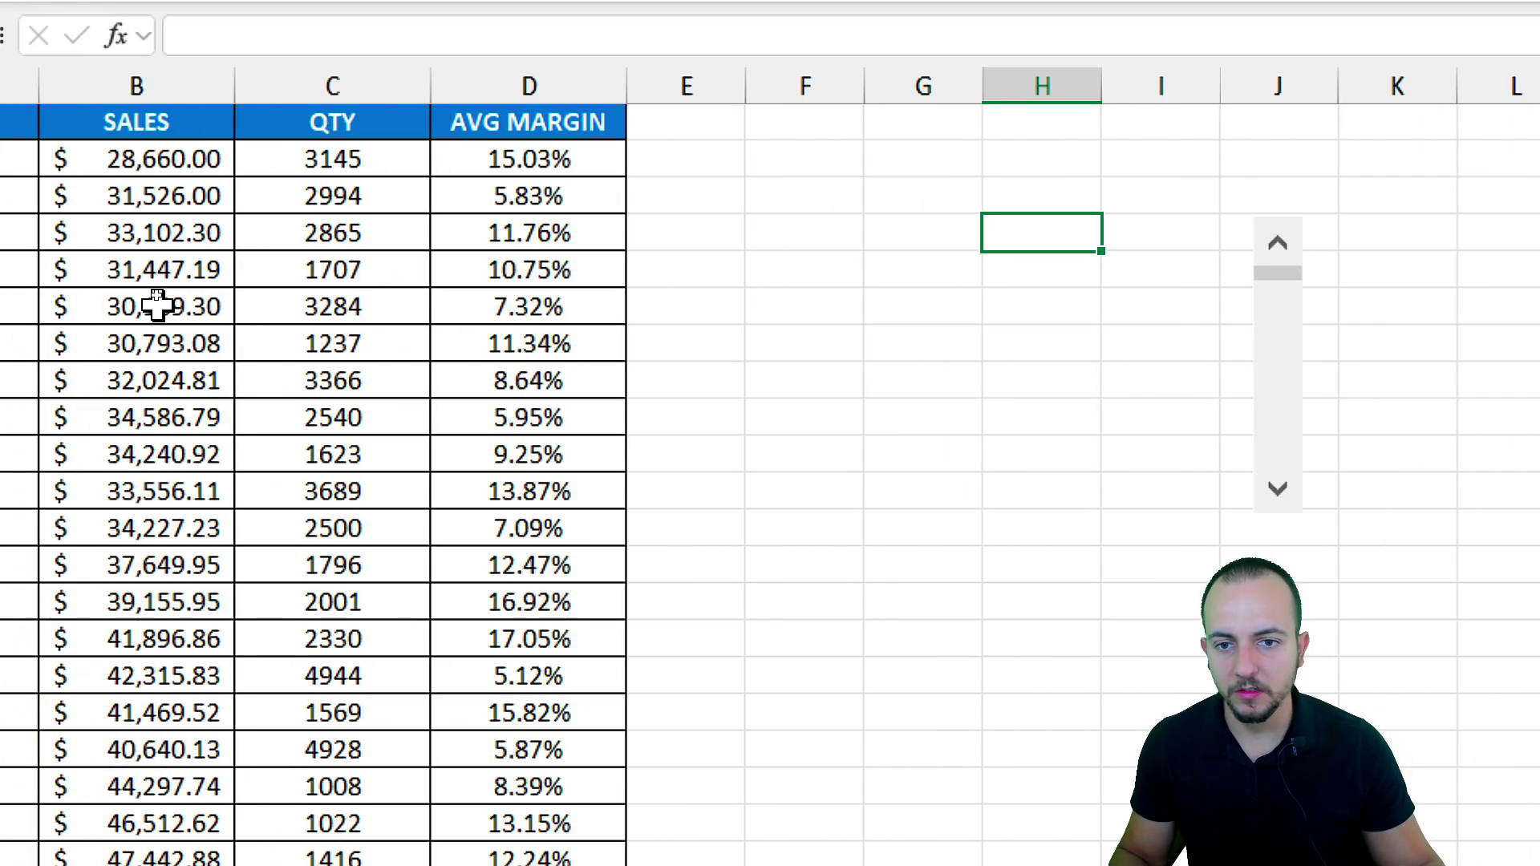
{"action": "left_click_drag", "start_coordinate": [156, 124], "coordinate": [271, 127]}
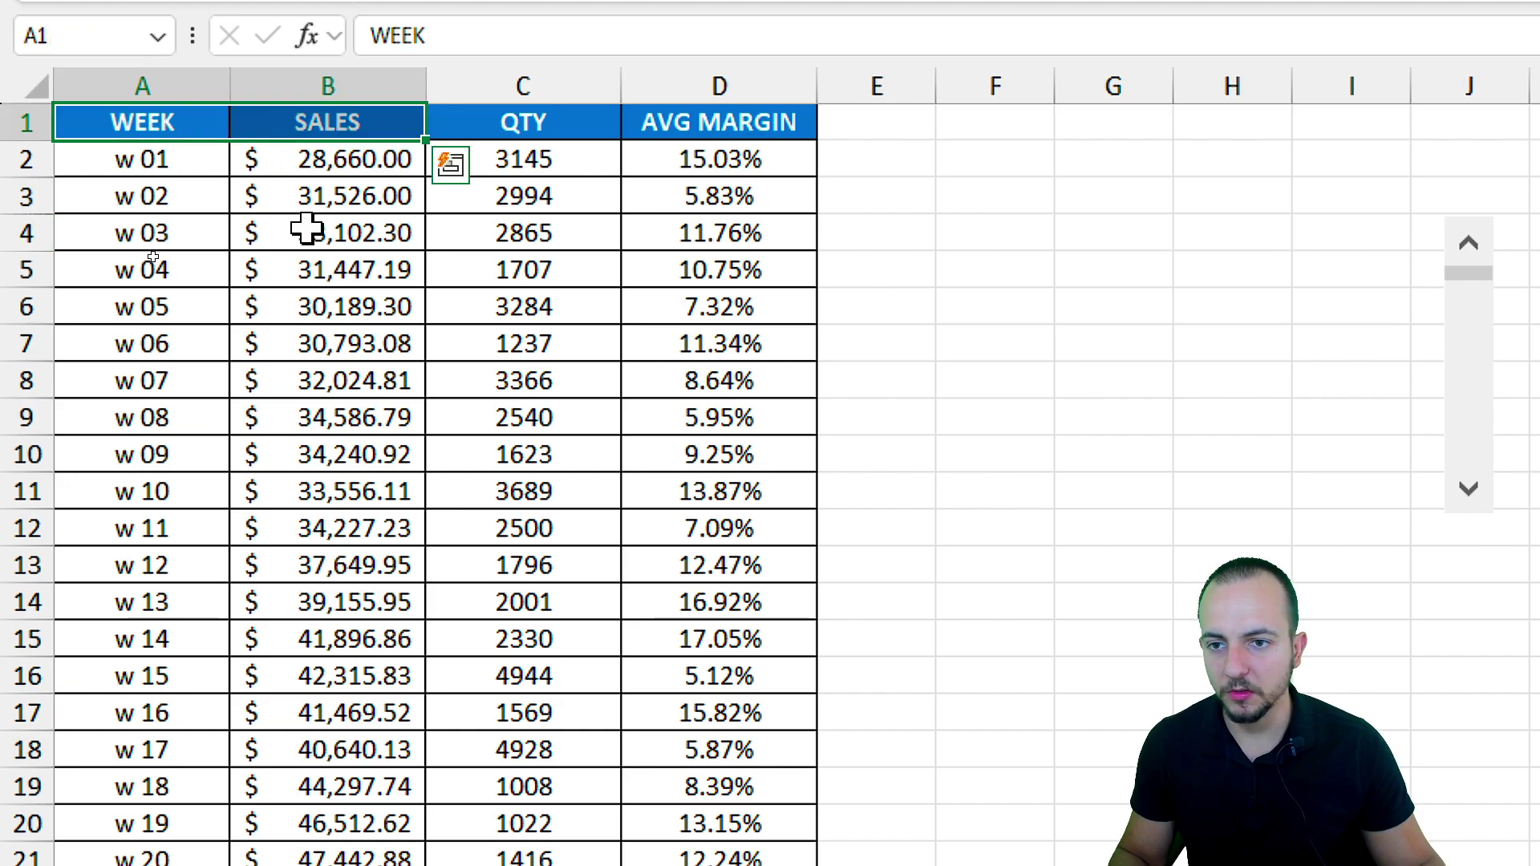
{"action": "left_click", "coordinate": [210, 127]}
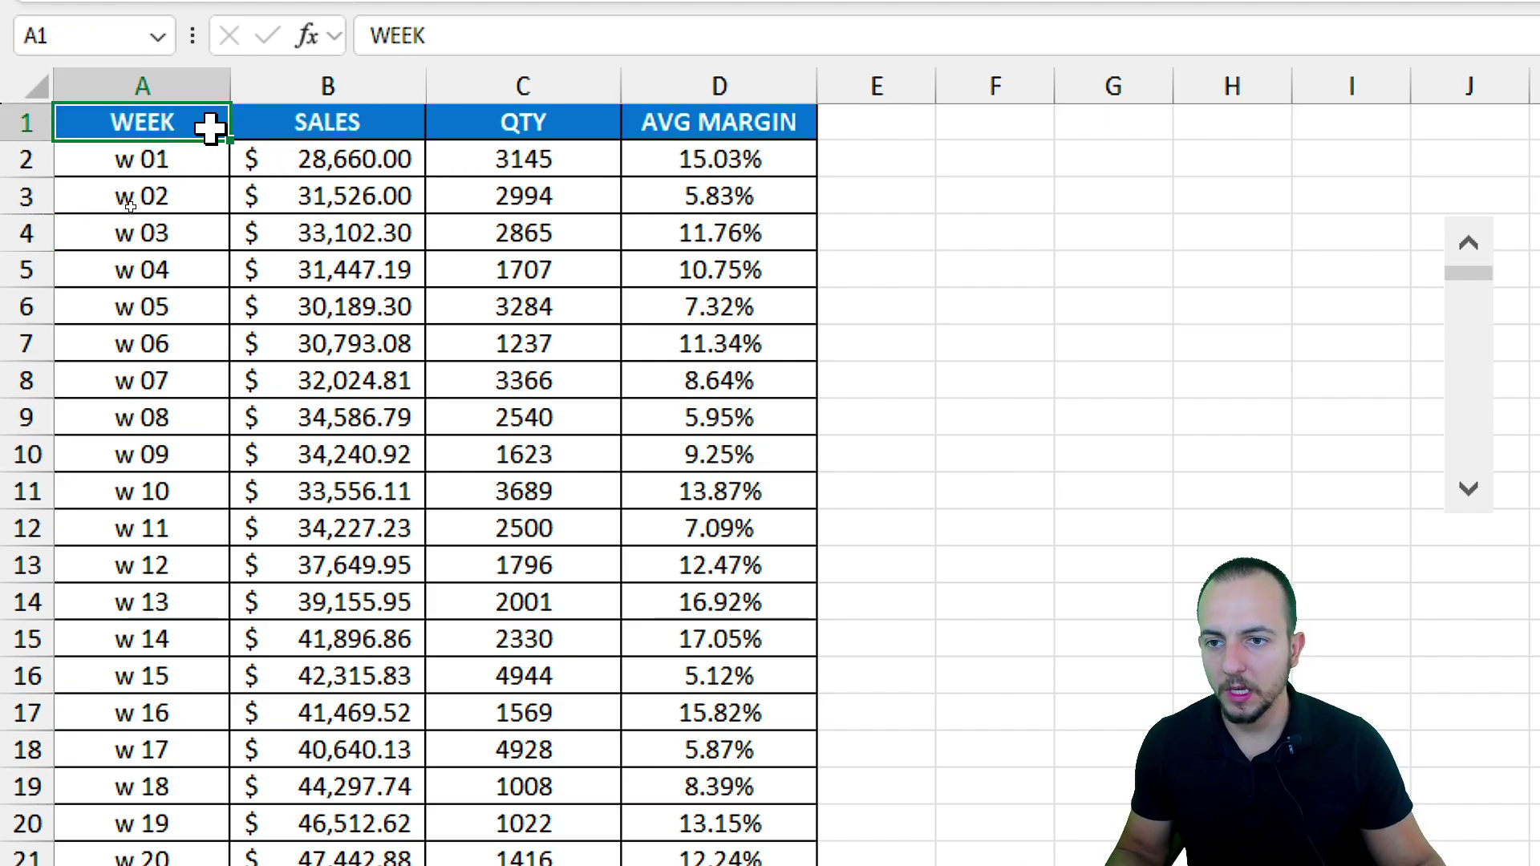
{"action": "left_click", "coordinate": [474, 126]}
{"action": "left_click", "coordinate": [488, 113]}
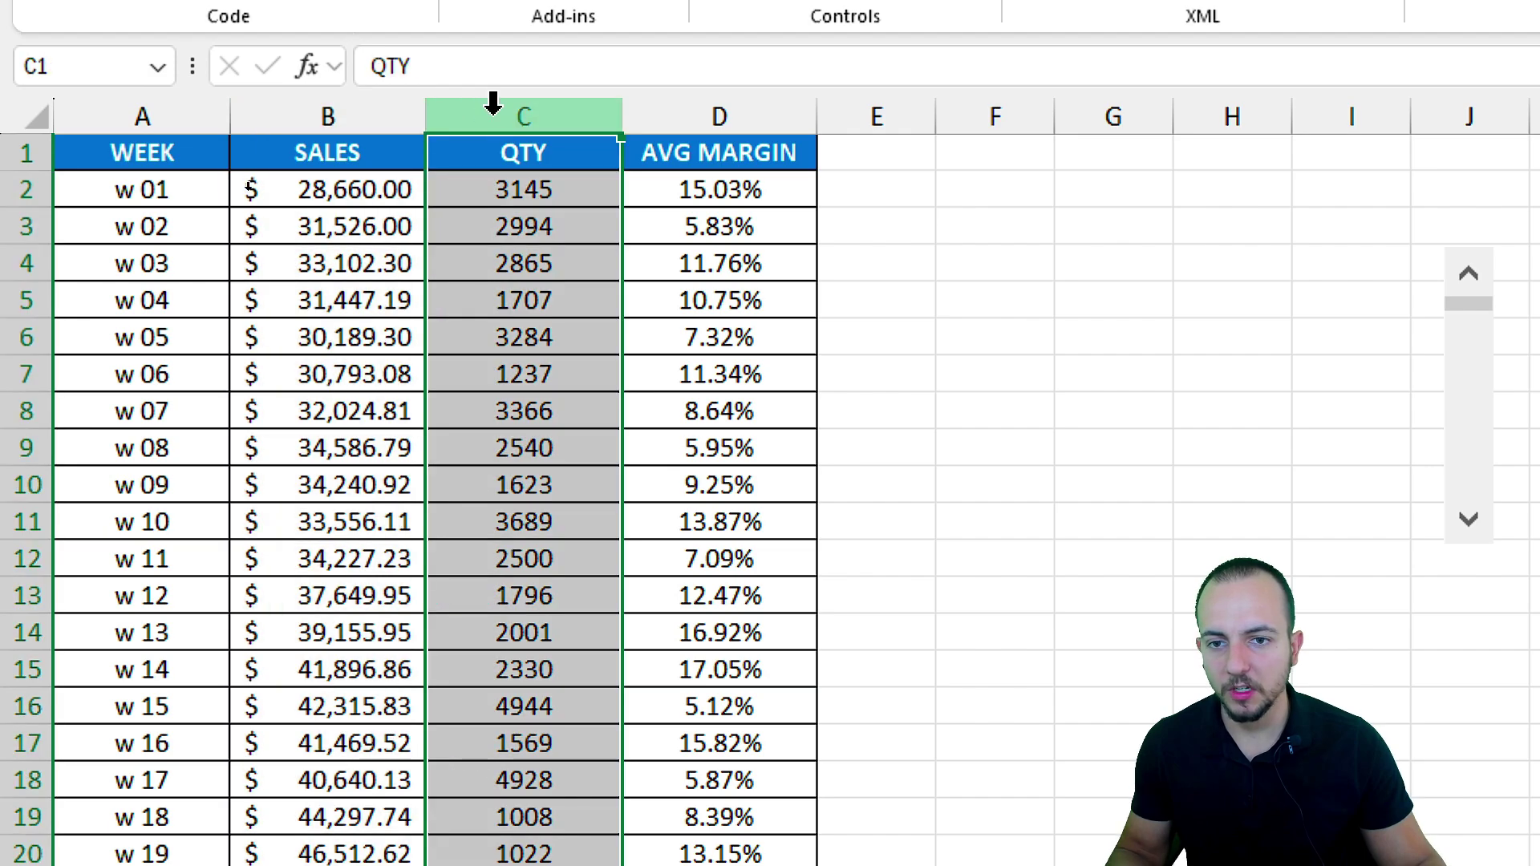
{"action": "left_click", "coordinate": [508, 154]}
{"action": "left_click_drag", "start_coordinate": [217, 119], "coordinate": [640, 113]}
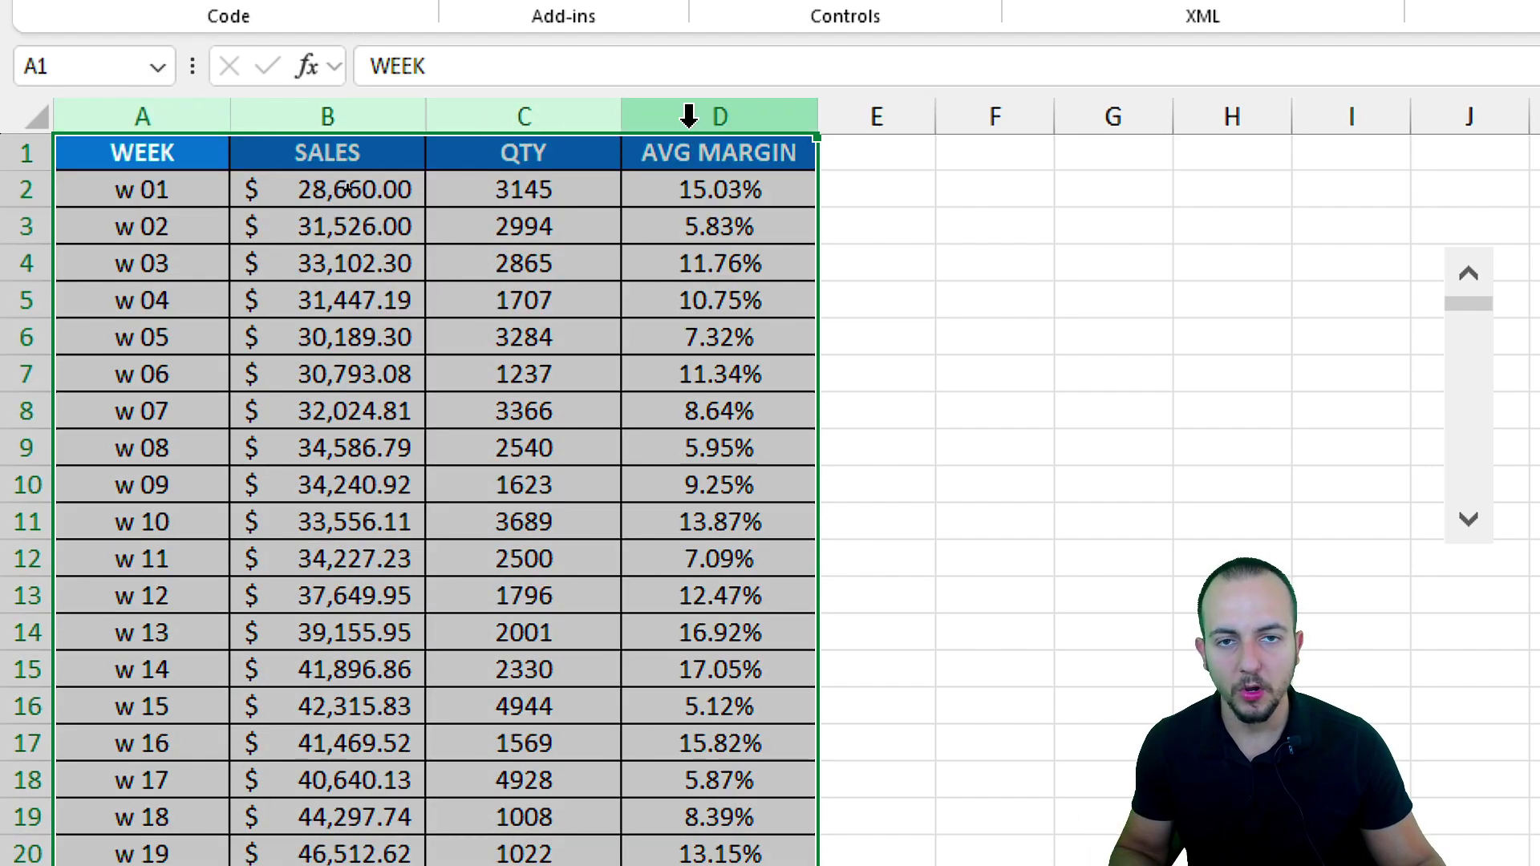
{"action": "left_click", "coordinate": [316, 147]}
{"action": "left_click", "coordinate": [168, 147]}
Step: Copy the WEEK and SALES headers from A1:B1 into H4:I4 beside the scroll bar
{"action": "left_click_drag", "start_coordinate": [168, 146], "coordinate": [268, 152]}
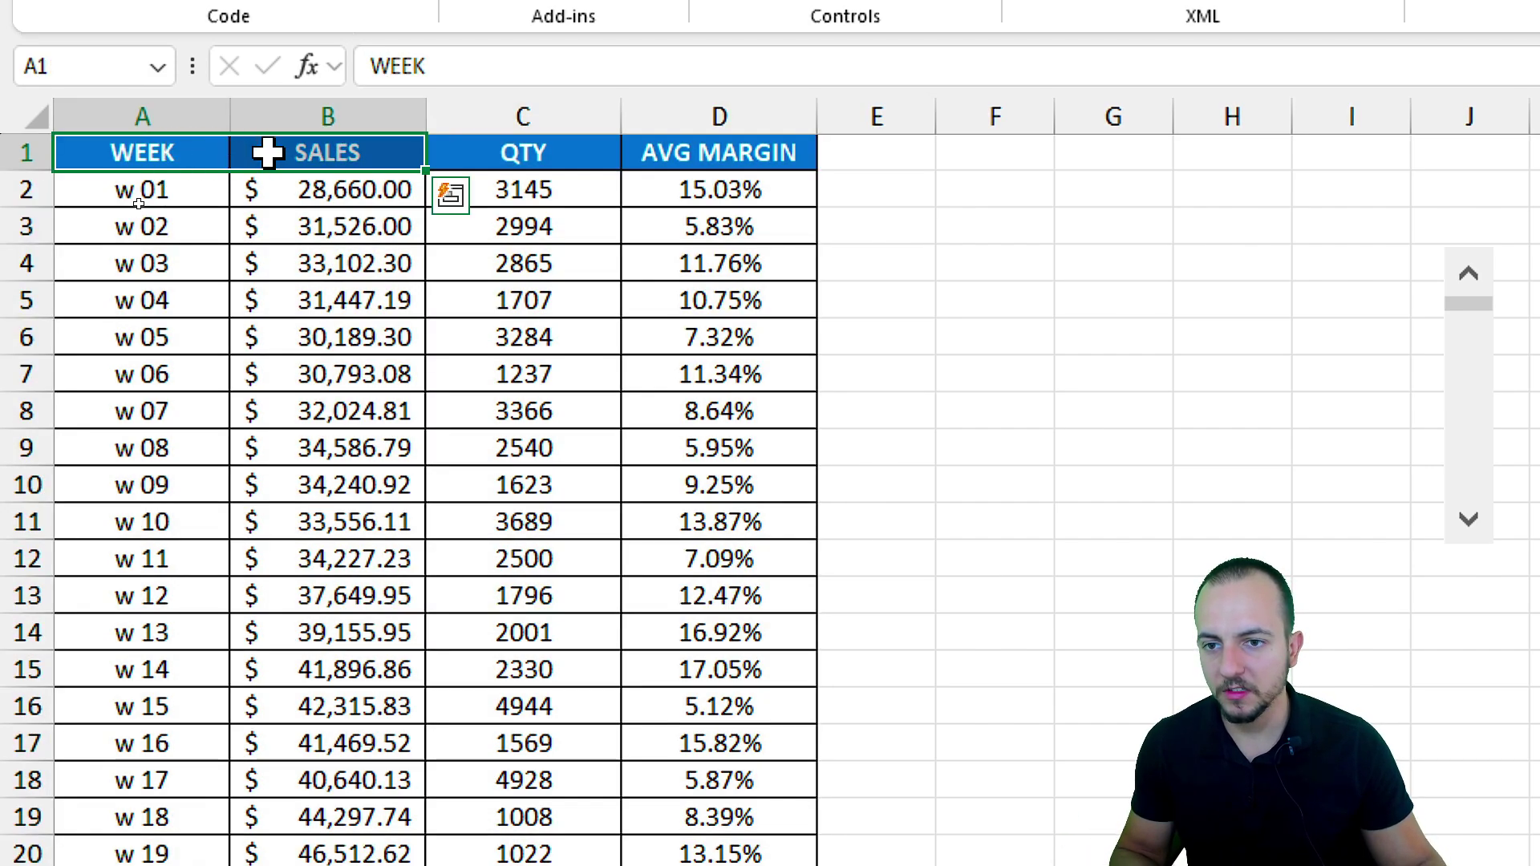
{"action": "key", "text": "ctrl+c"}
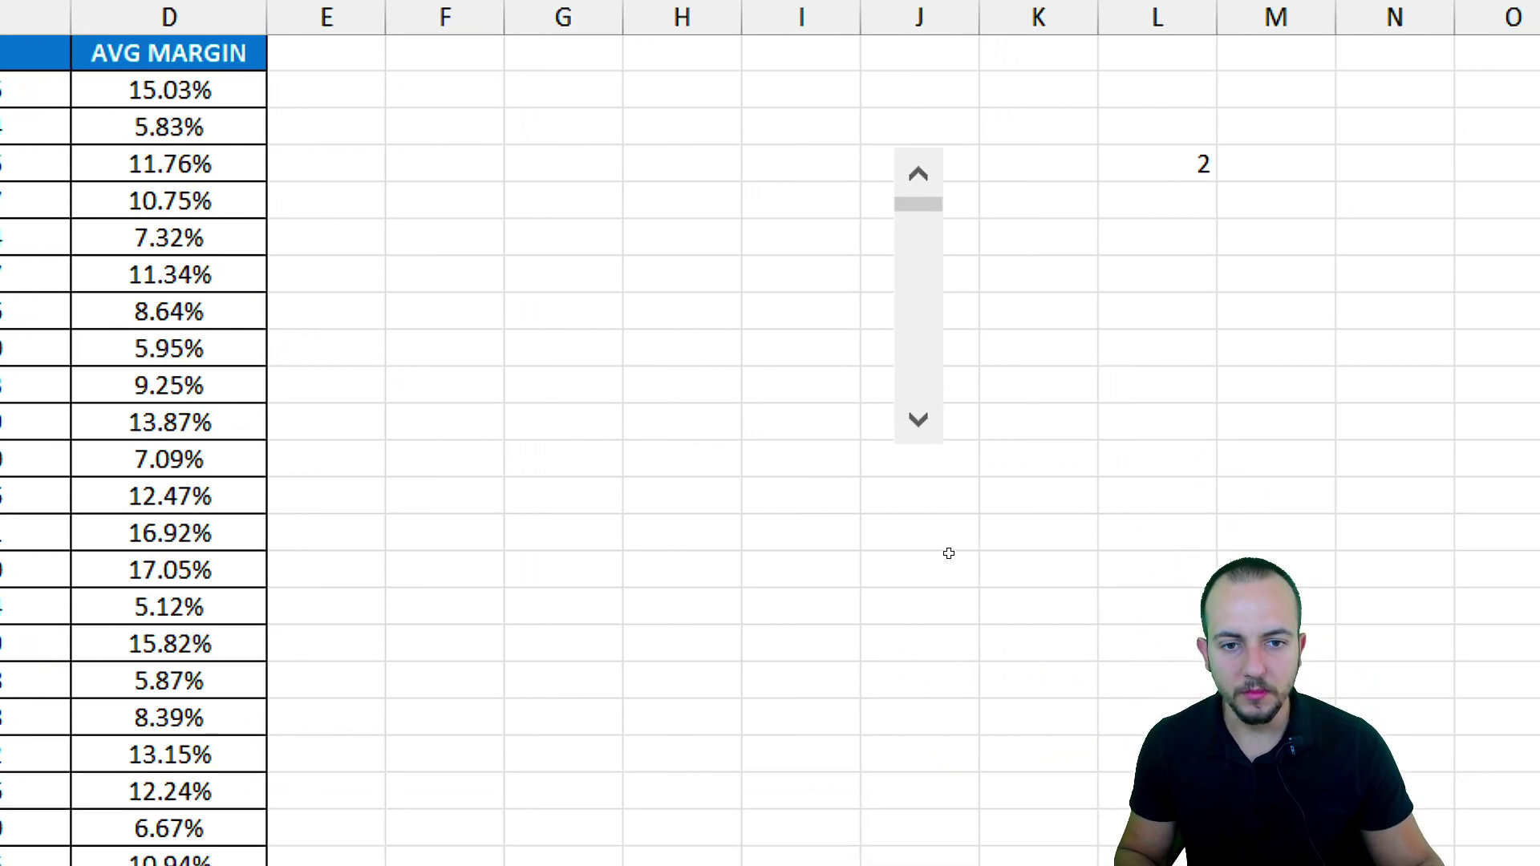
{"action": "left_click", "coordinate": [690, 163]}
{"action": "key", "text": "ctrl+v"}
{"action": "left_click", "coordinate": [734, 258]}
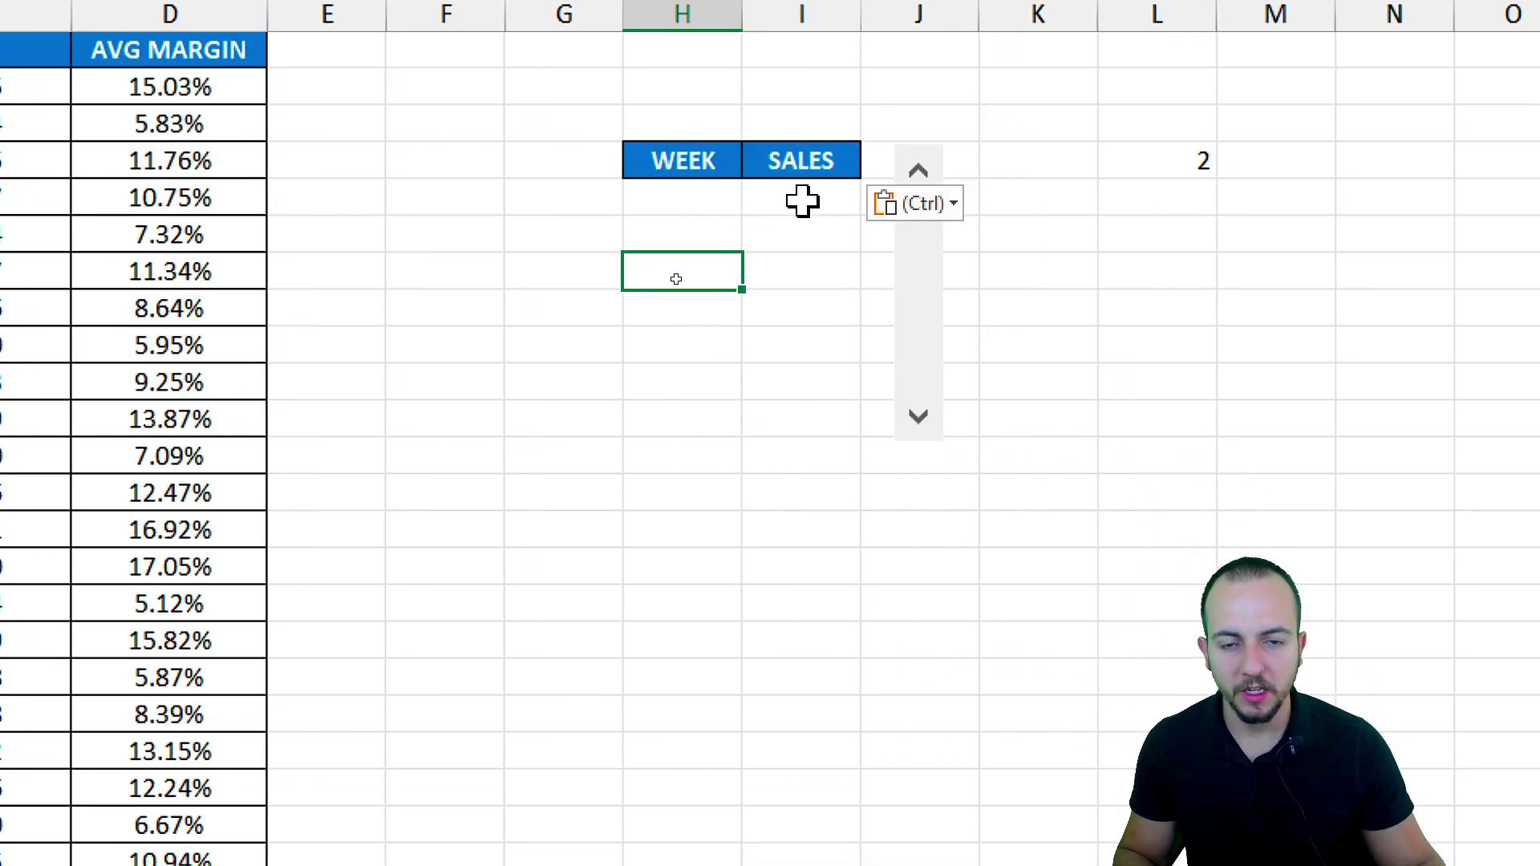
Step: Widen columns H and I equally to give the new summary table more room
{"action": "left_click_drag", "start_coordinate": [683, 19], "coordinate": [760, 24]}
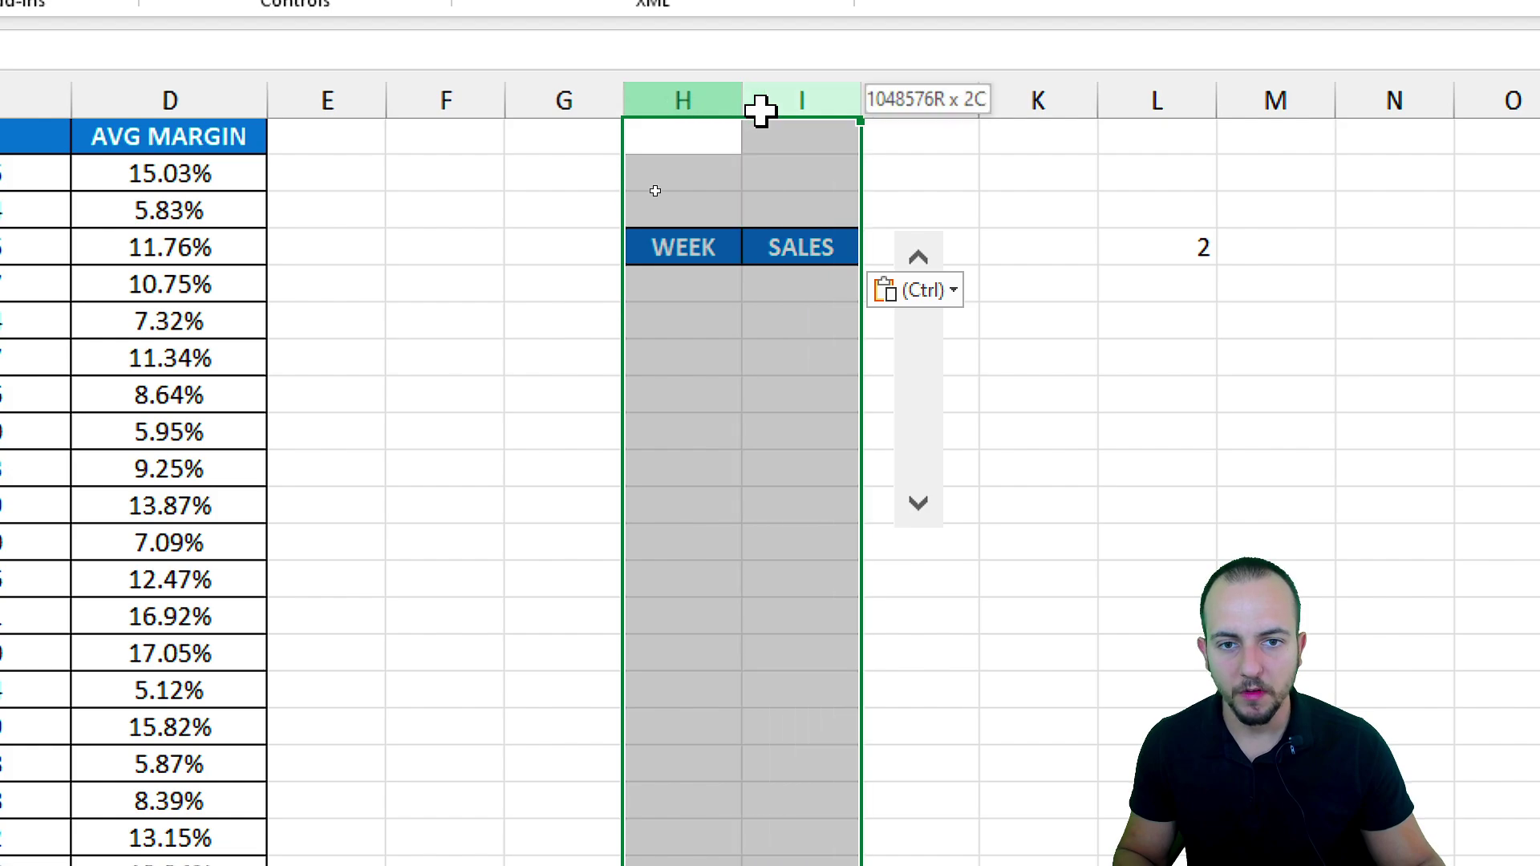
{"action": "left_click_drag", "start_coordinate": [761, 108], "coordinate": [825, 107]}
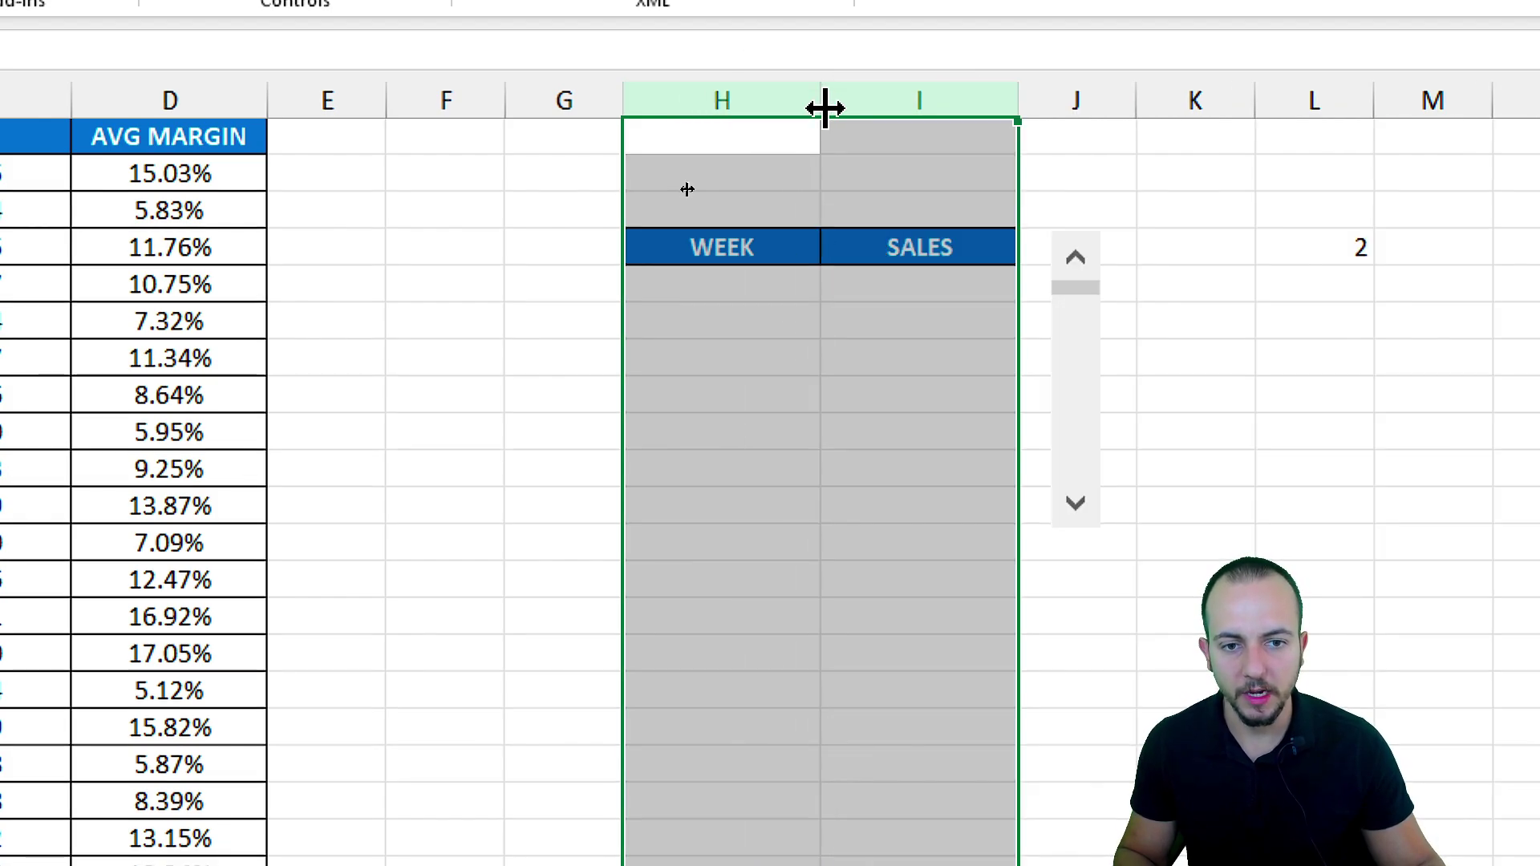
{"action": "left_click", "coordinate": [827, 272]}
{"action": "left_click", "coordinate": [777, 283]}
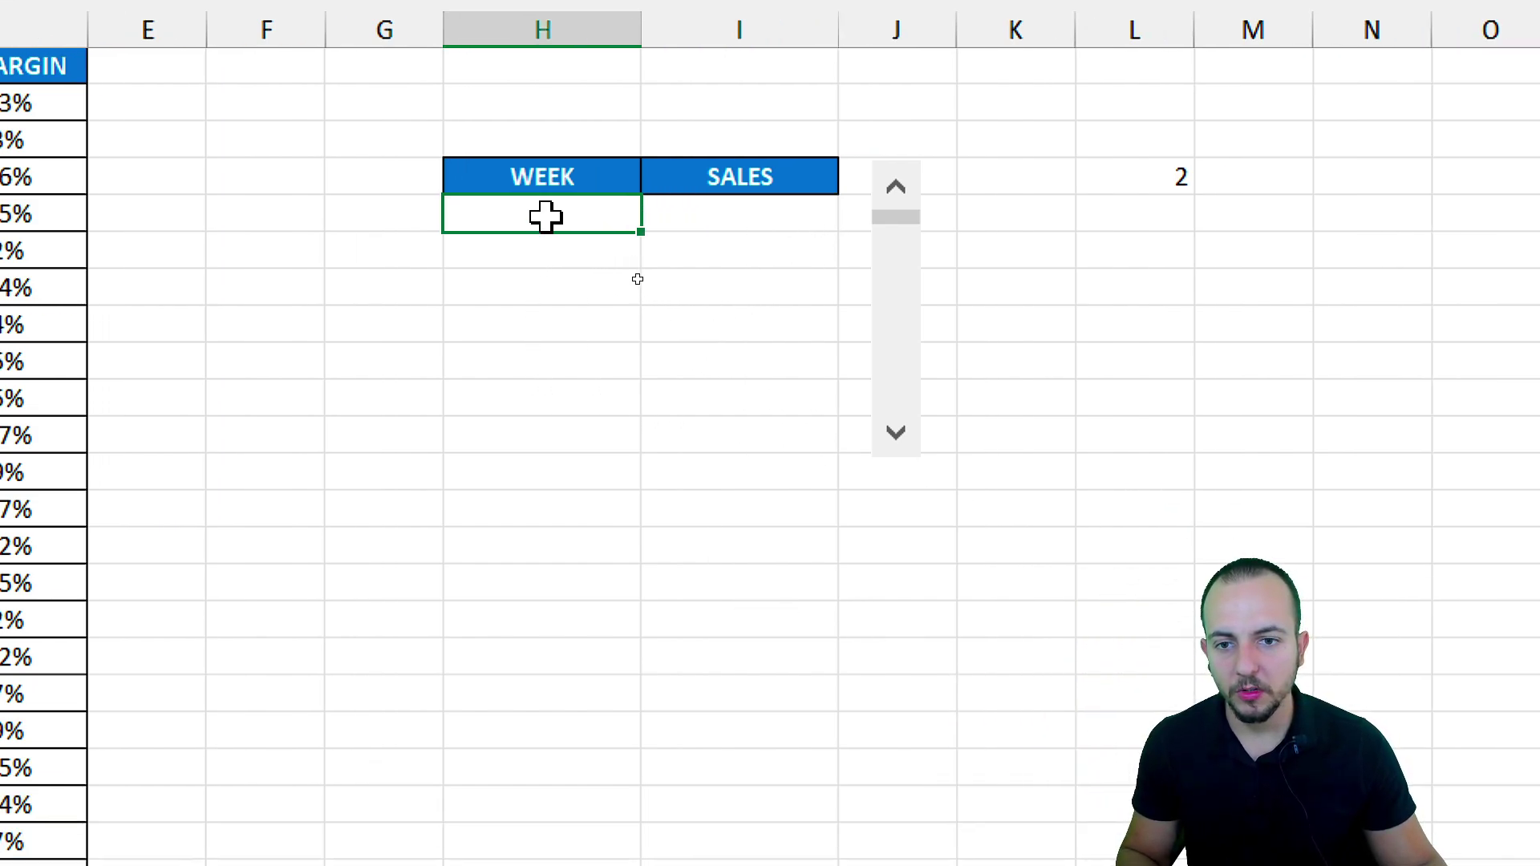
{"action": "left_click_drag", "start_coordinate": [523, 213], "coordinate": [693, 213]}
{"action": "left_click_drag", "start_coordinate": [545, 181], "coordinate": [563, 193]}
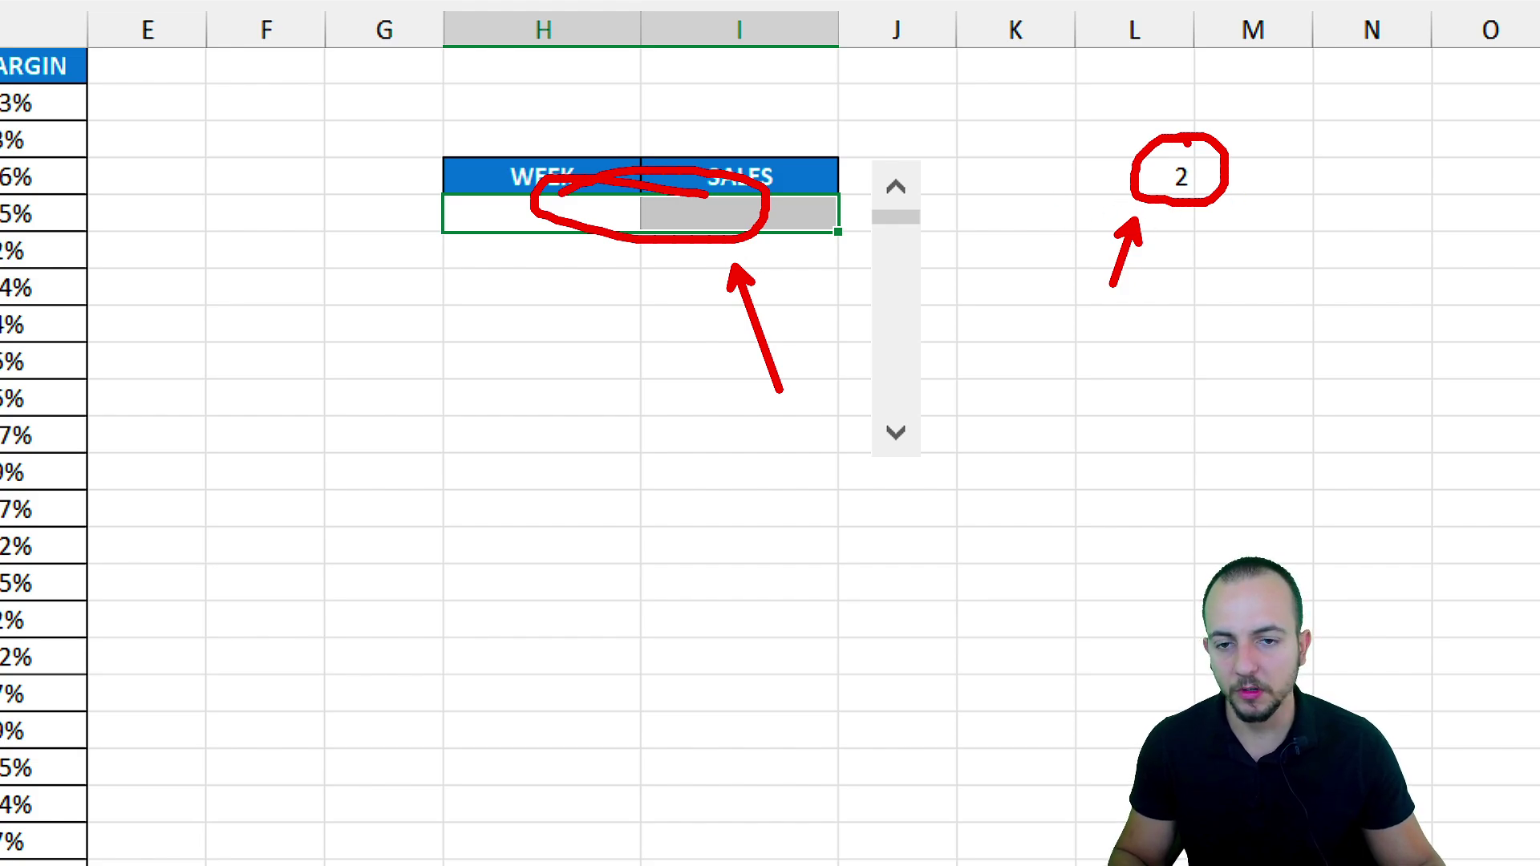
{"action": "key", "text": "Escape"}
Step: Enter =INDEX(A:A,L4) in cell H5 under the WEEK header to return the week for the linked row number
{"action": "left_click", "coordinate": [591, 216]}
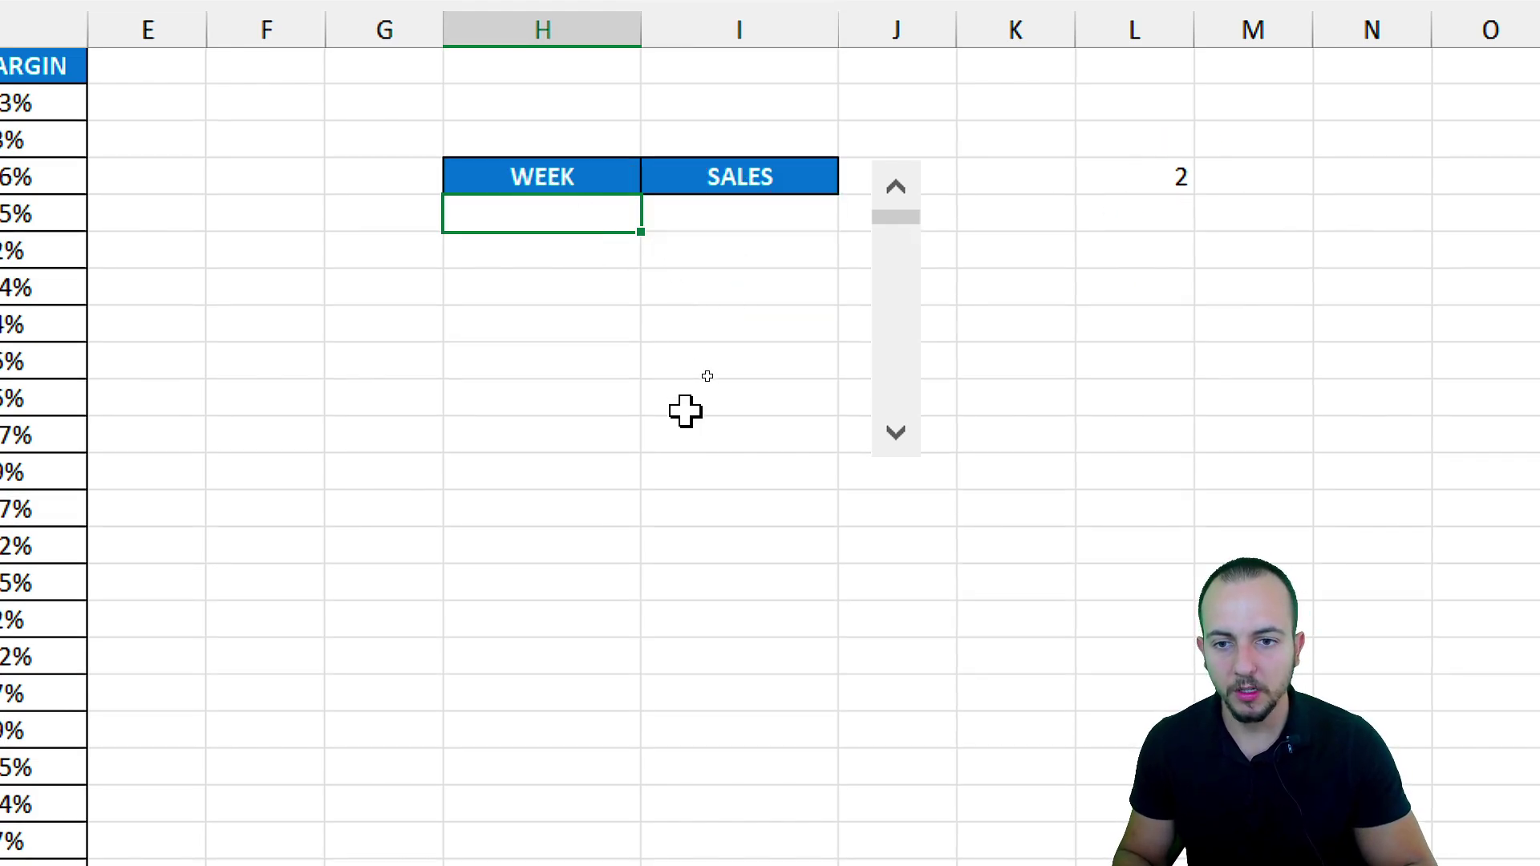
{"action": "type", "text": "=index"}
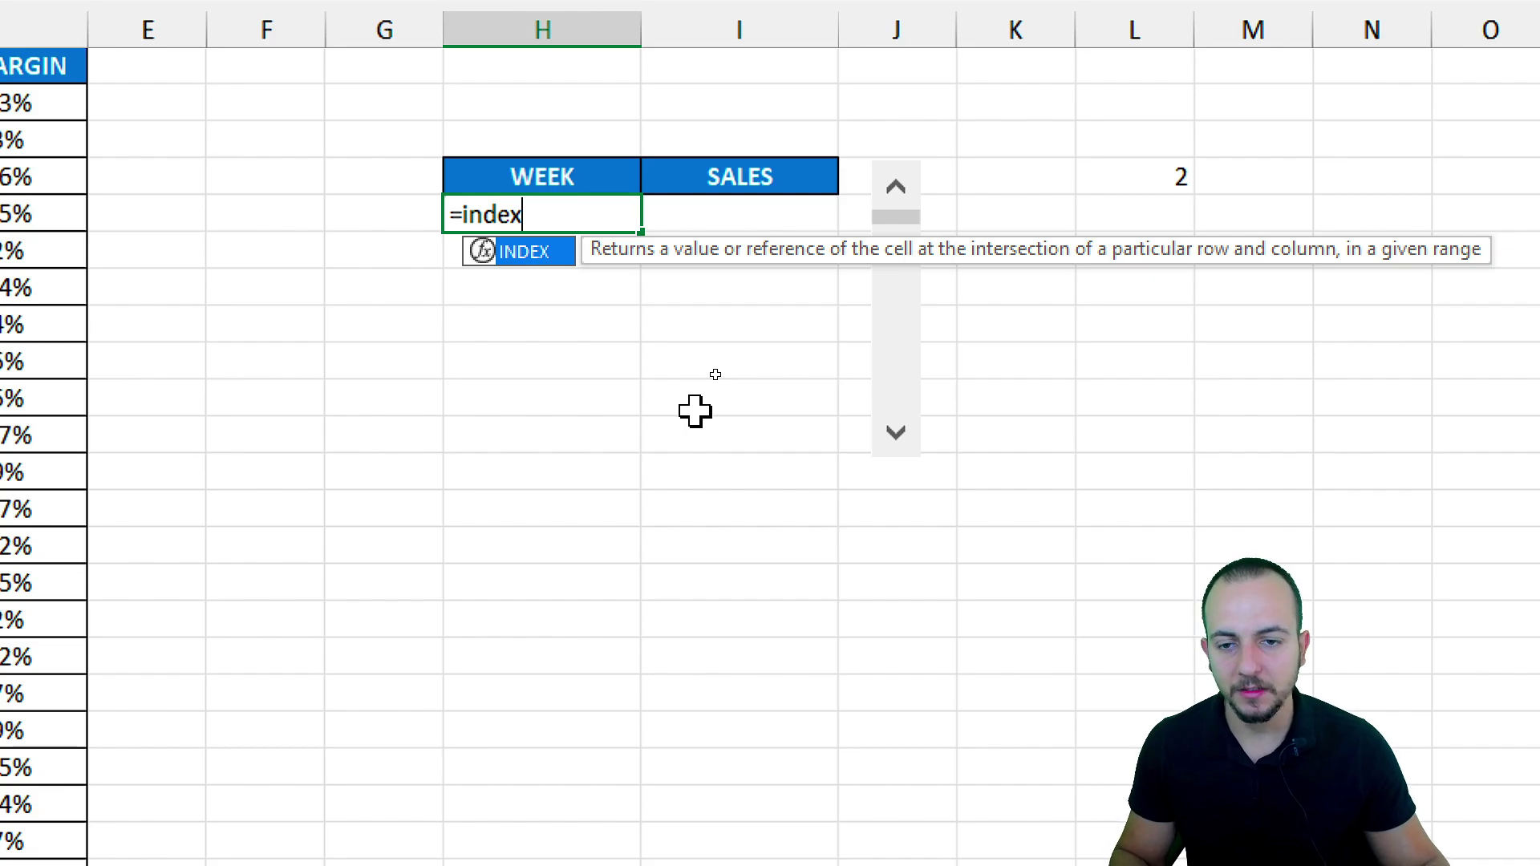
{"action": "double_click", "coordinate": [530, 258]}
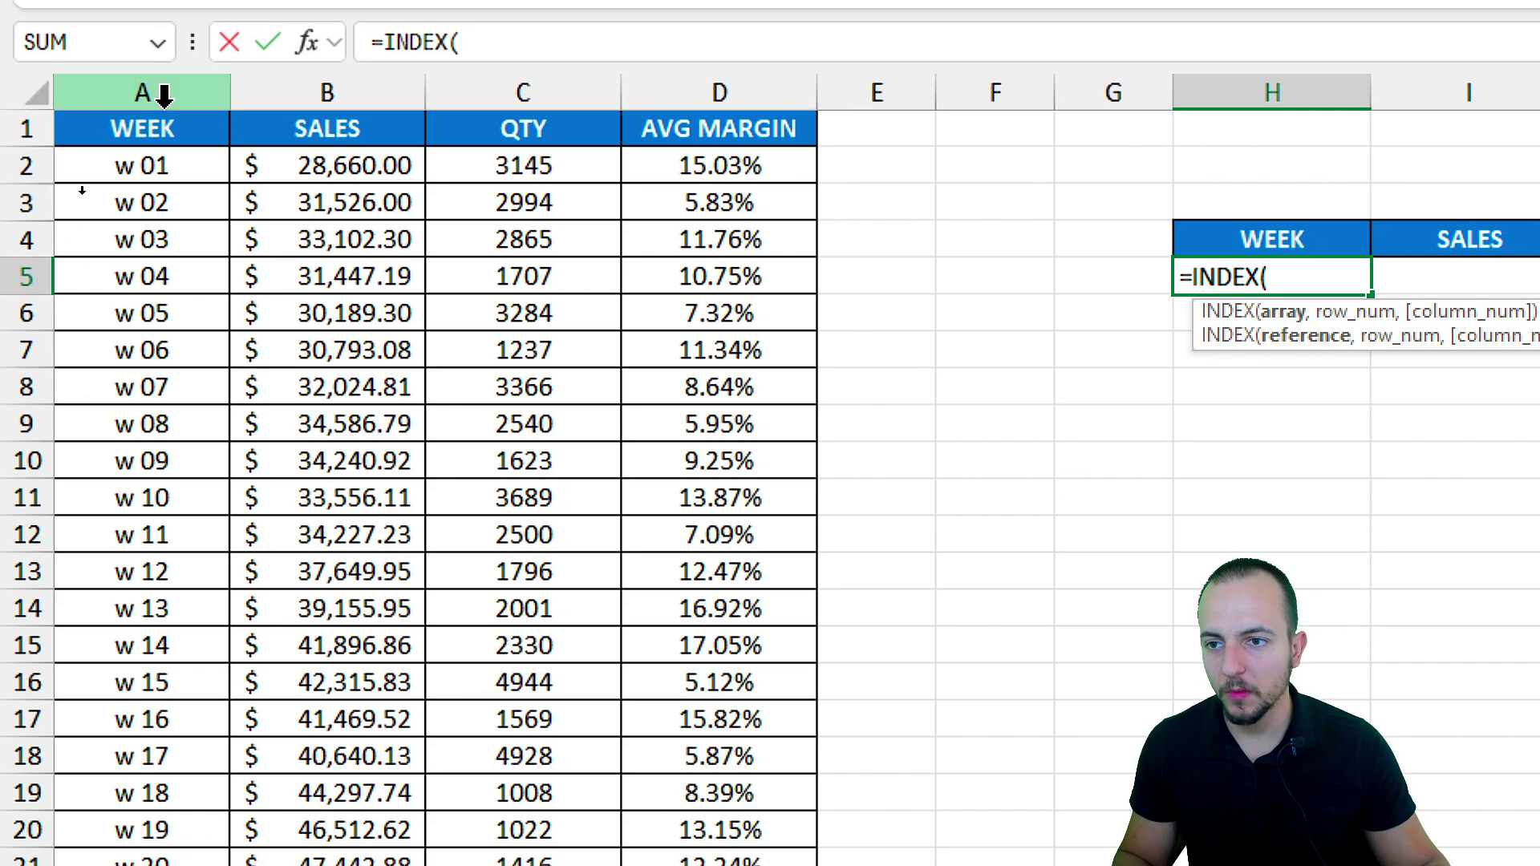
{"action": "left_click", "coordinate": [160, 95]}
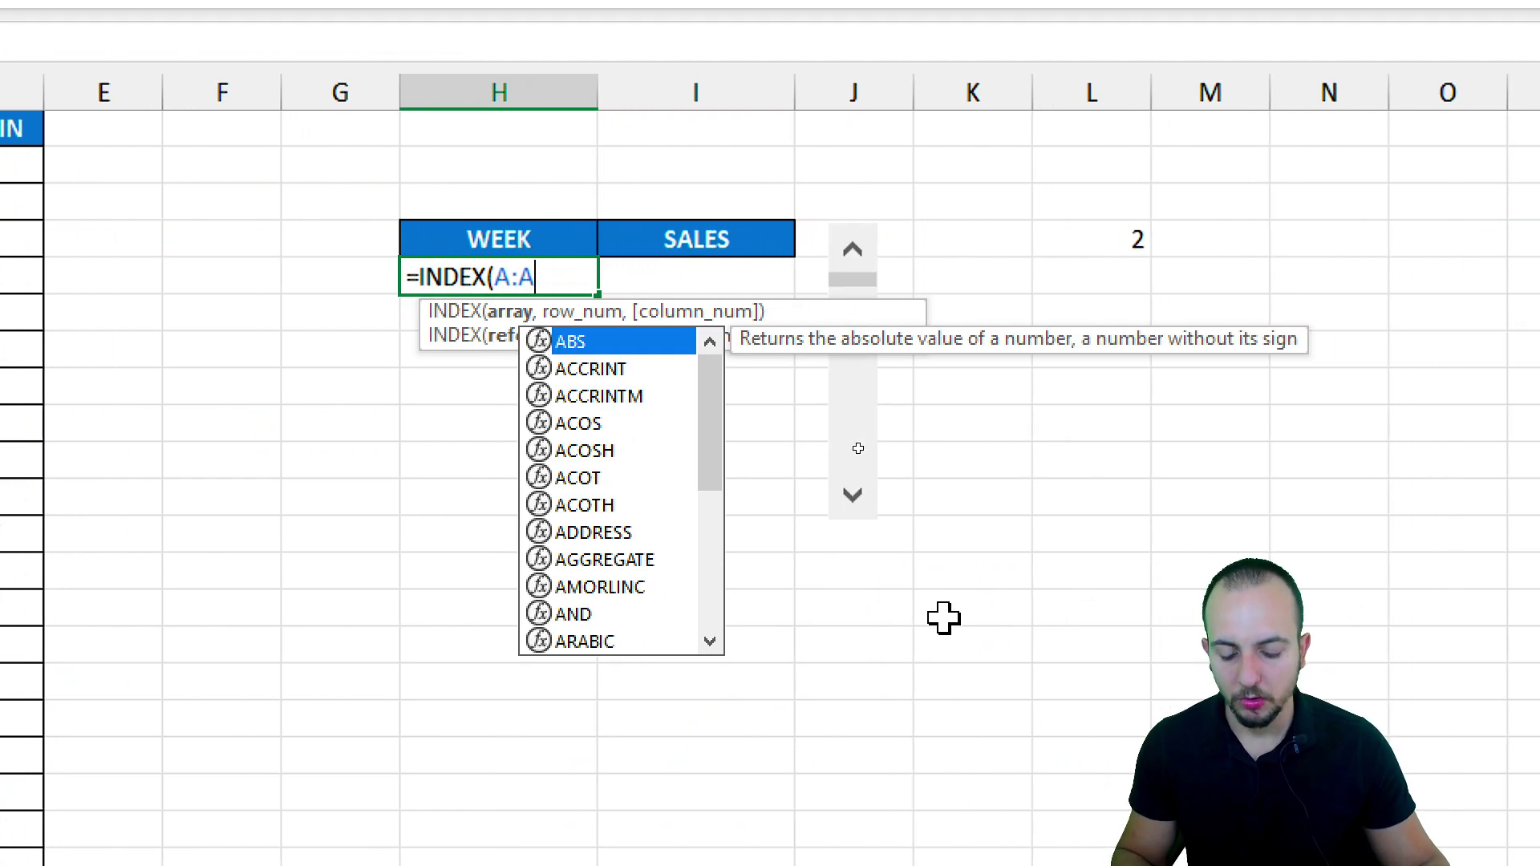
{"action": "type", "text": ","}
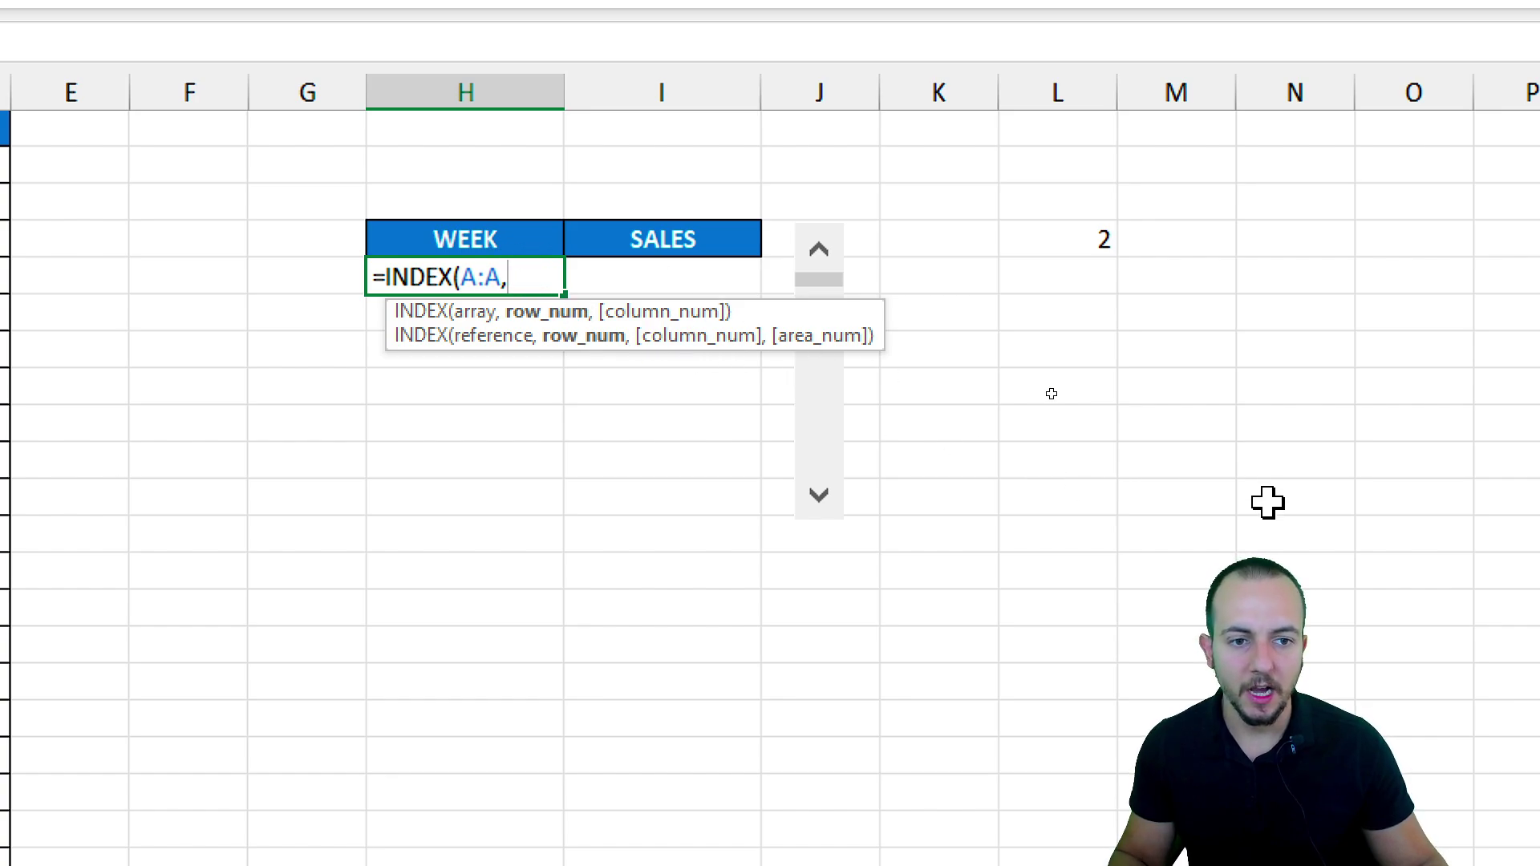
{"action": "left_click", "coordinate": [870, 235]}
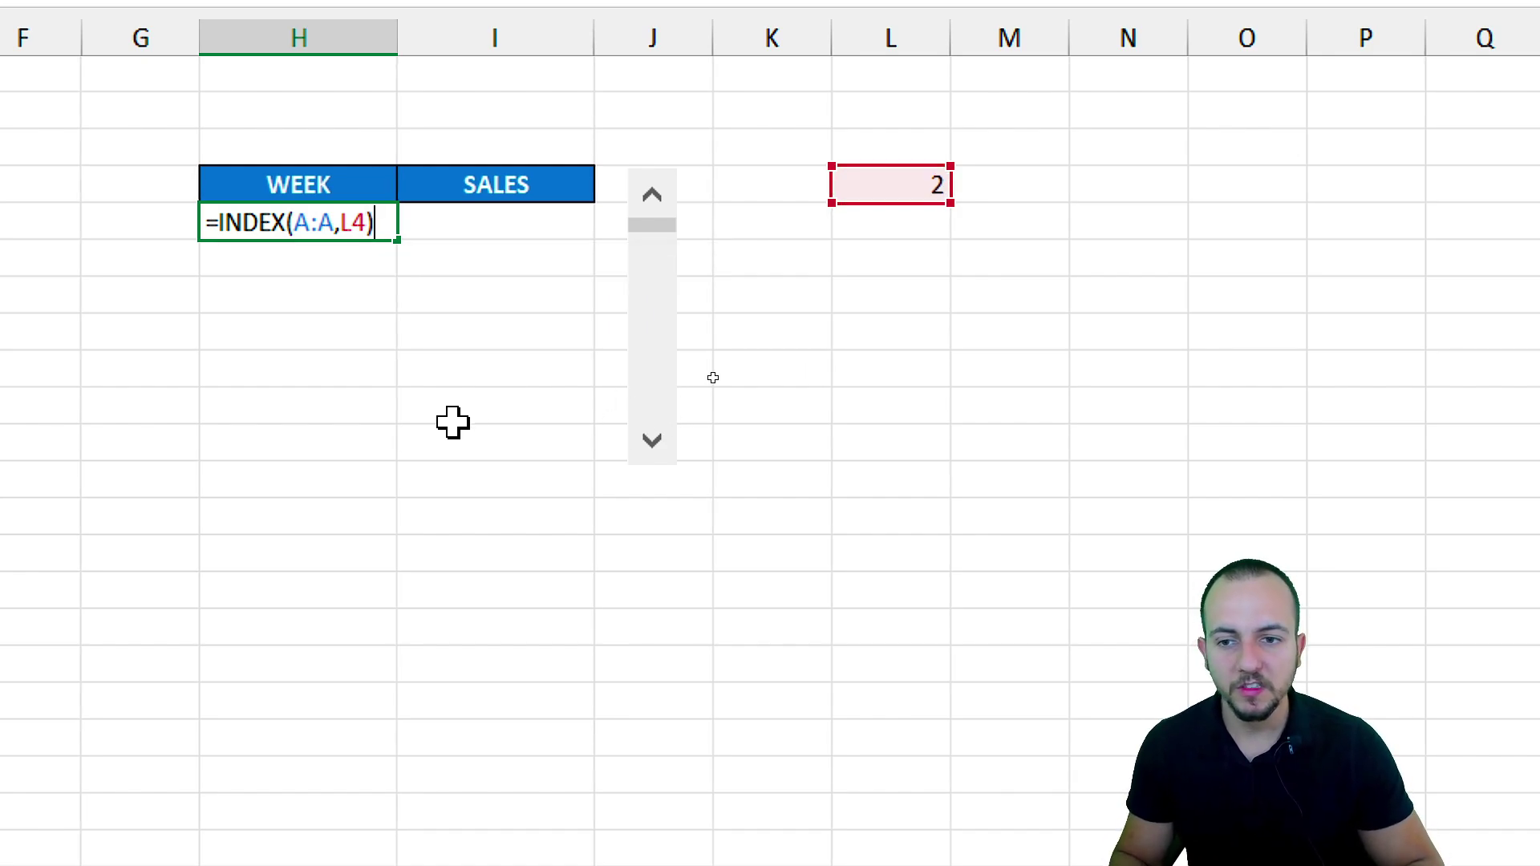
{"action": "key", "text": "Return"}
{"action": "left_click", "coordinate": [321, 223]}
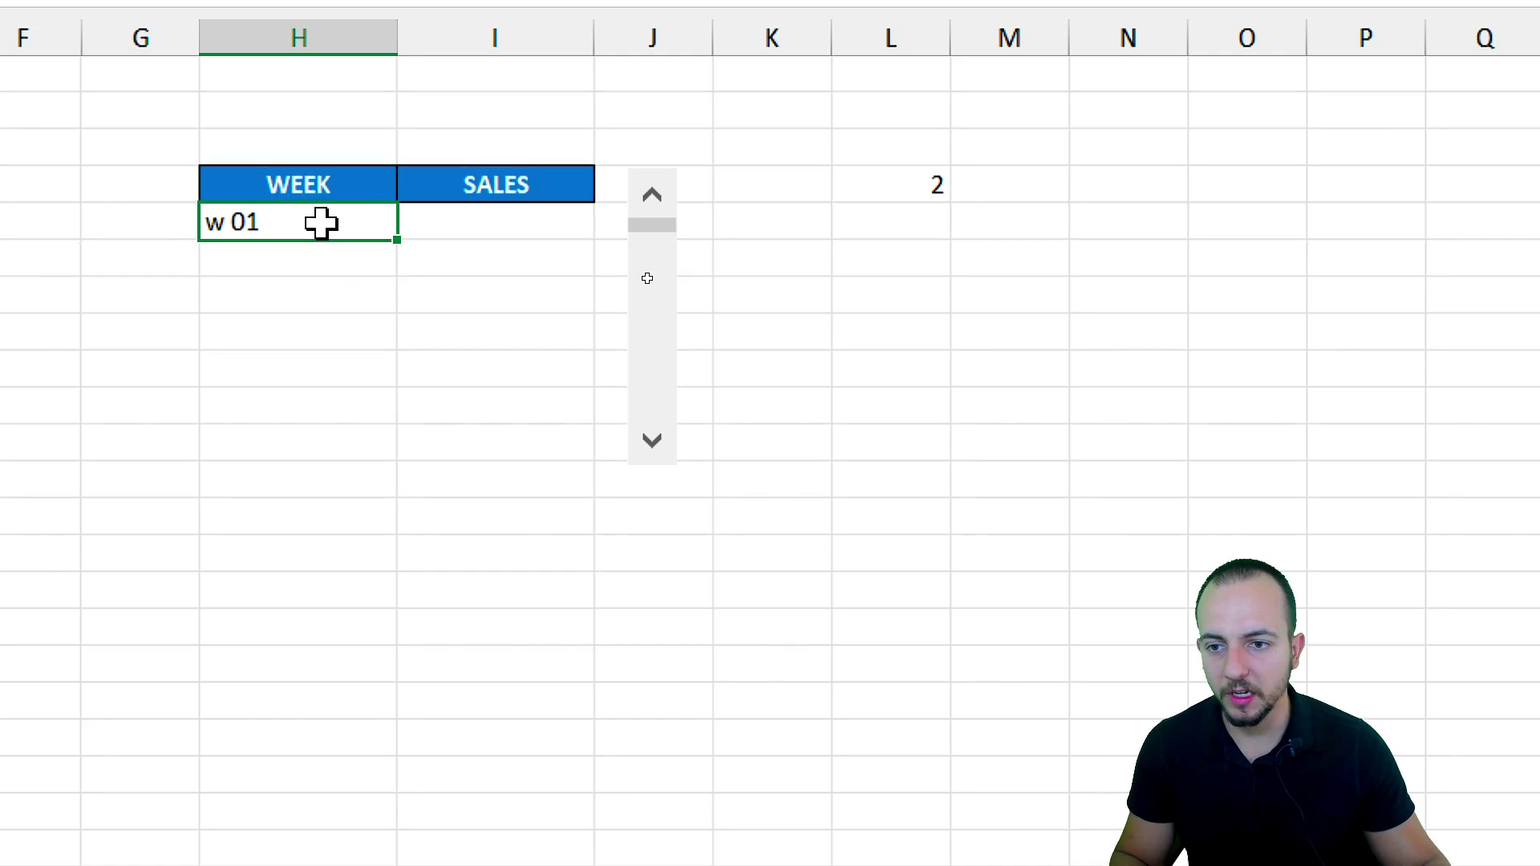
Step: Move the scroll bar down to test that the week in cell H5 follows linked cell L4
{"action": "left_click_drag", "start_coordinate": [649, 443], "coordinate": [649, 443]}
{"action": "left_click", "coordinate": [649, 441]}
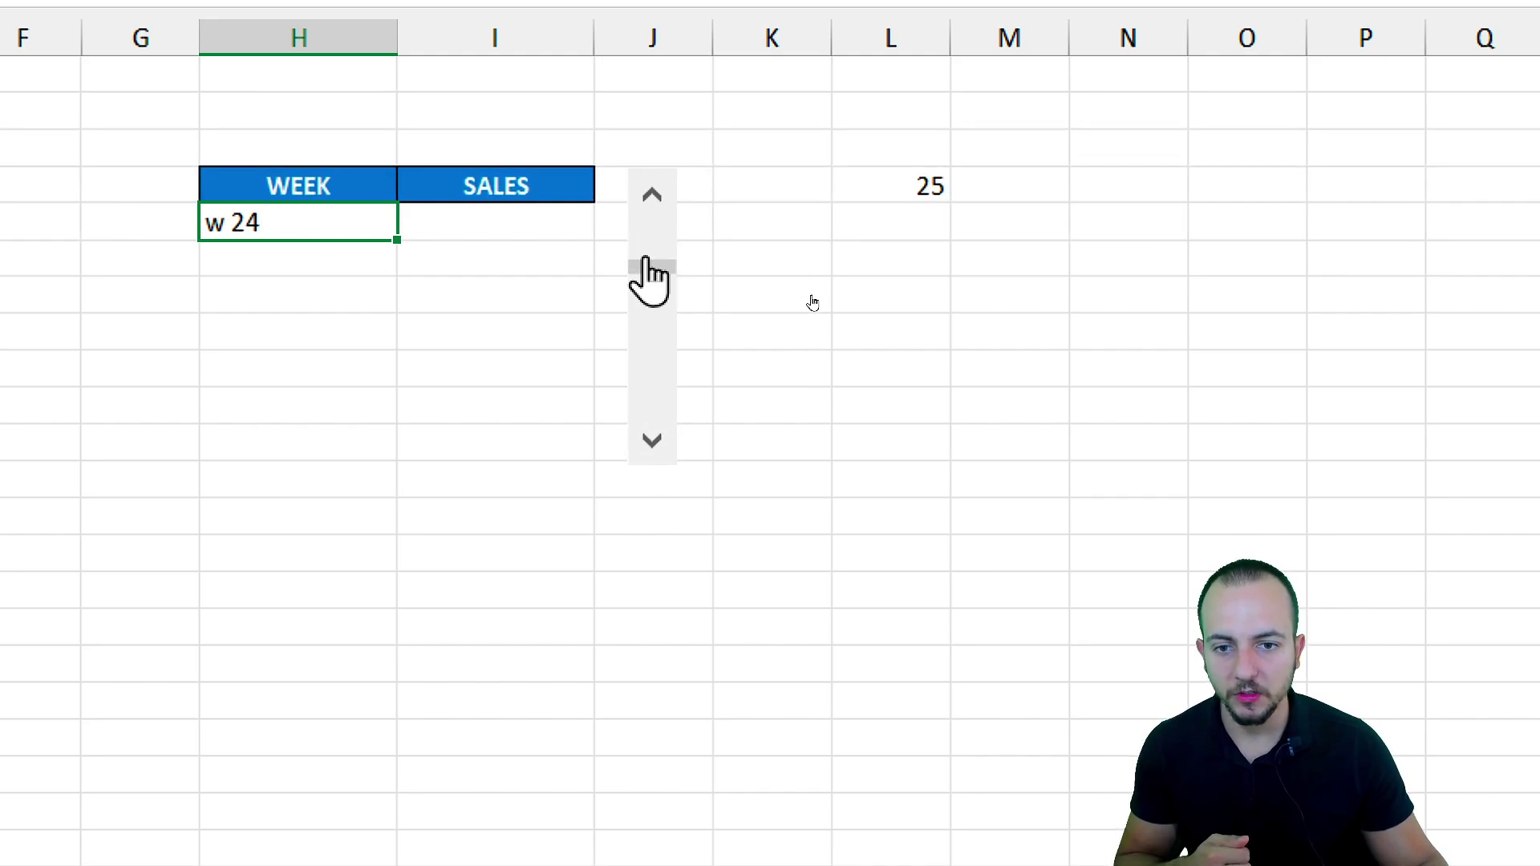
Step: Return the scroll bar to its start and enter =INDEX(B:B,L4) in cell I5 under the SALES header
{"action": "left_click_drag", "start_coordinate": [652, 268], "coordinate": [651, 195]}
{"action": "left_click", "coordinate": [471, 230]}
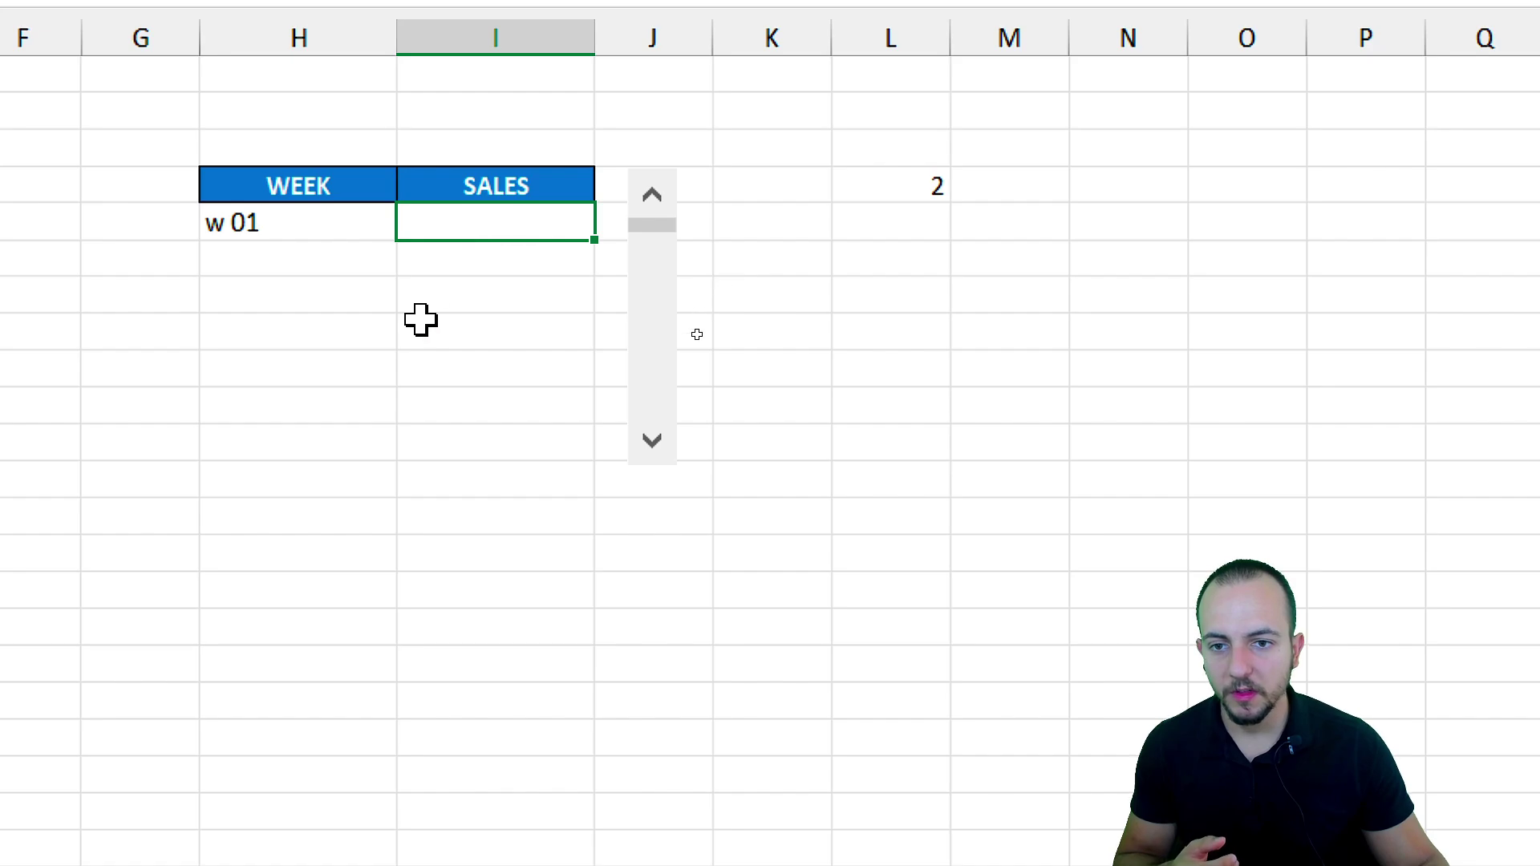
{"action": "type", "text": "=inde"}
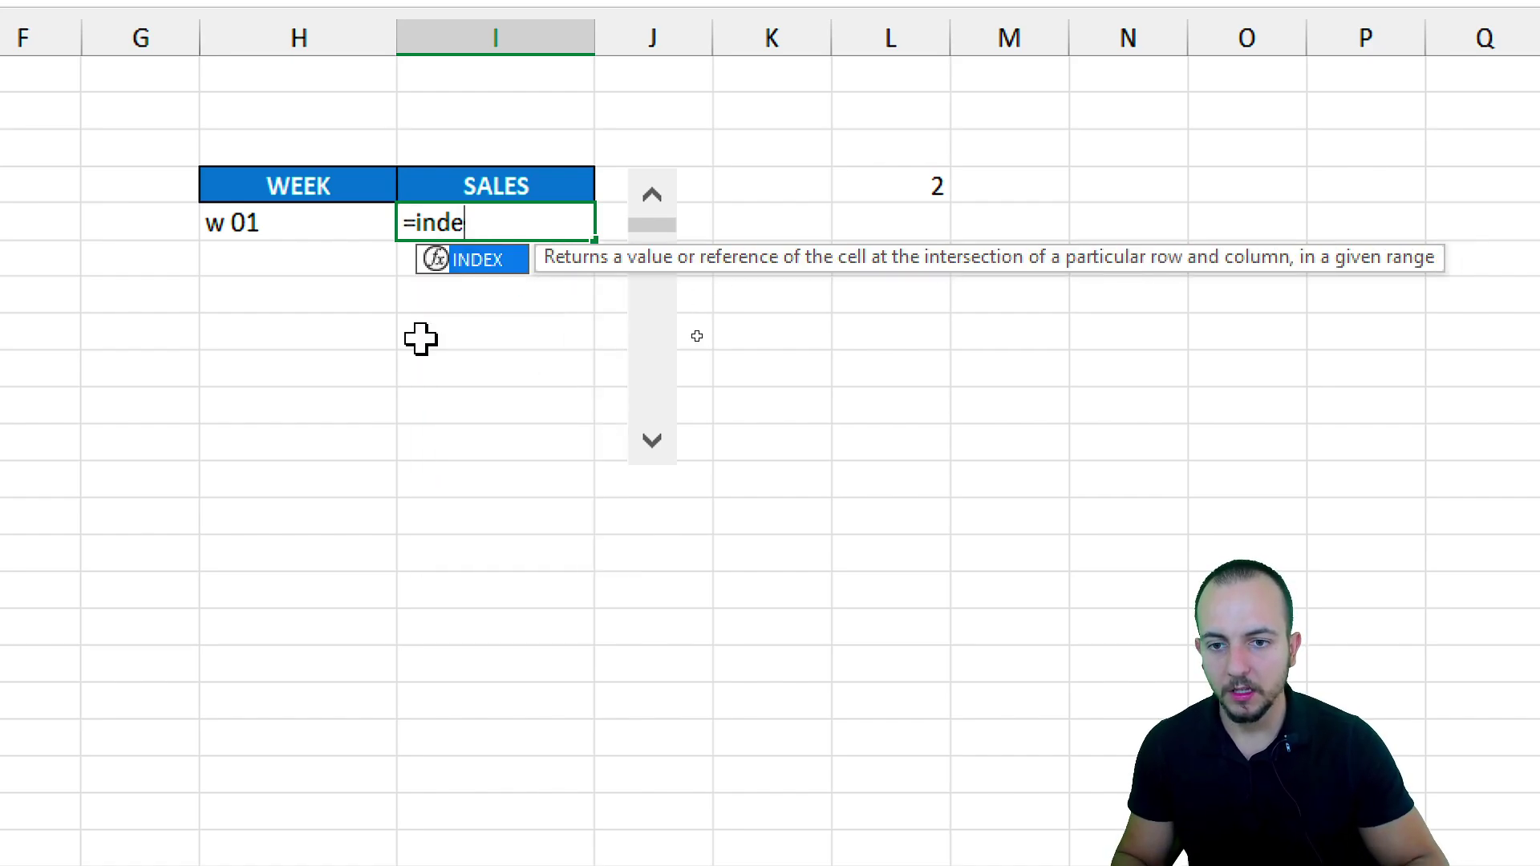
{"action": "key", "text": "Tab"}
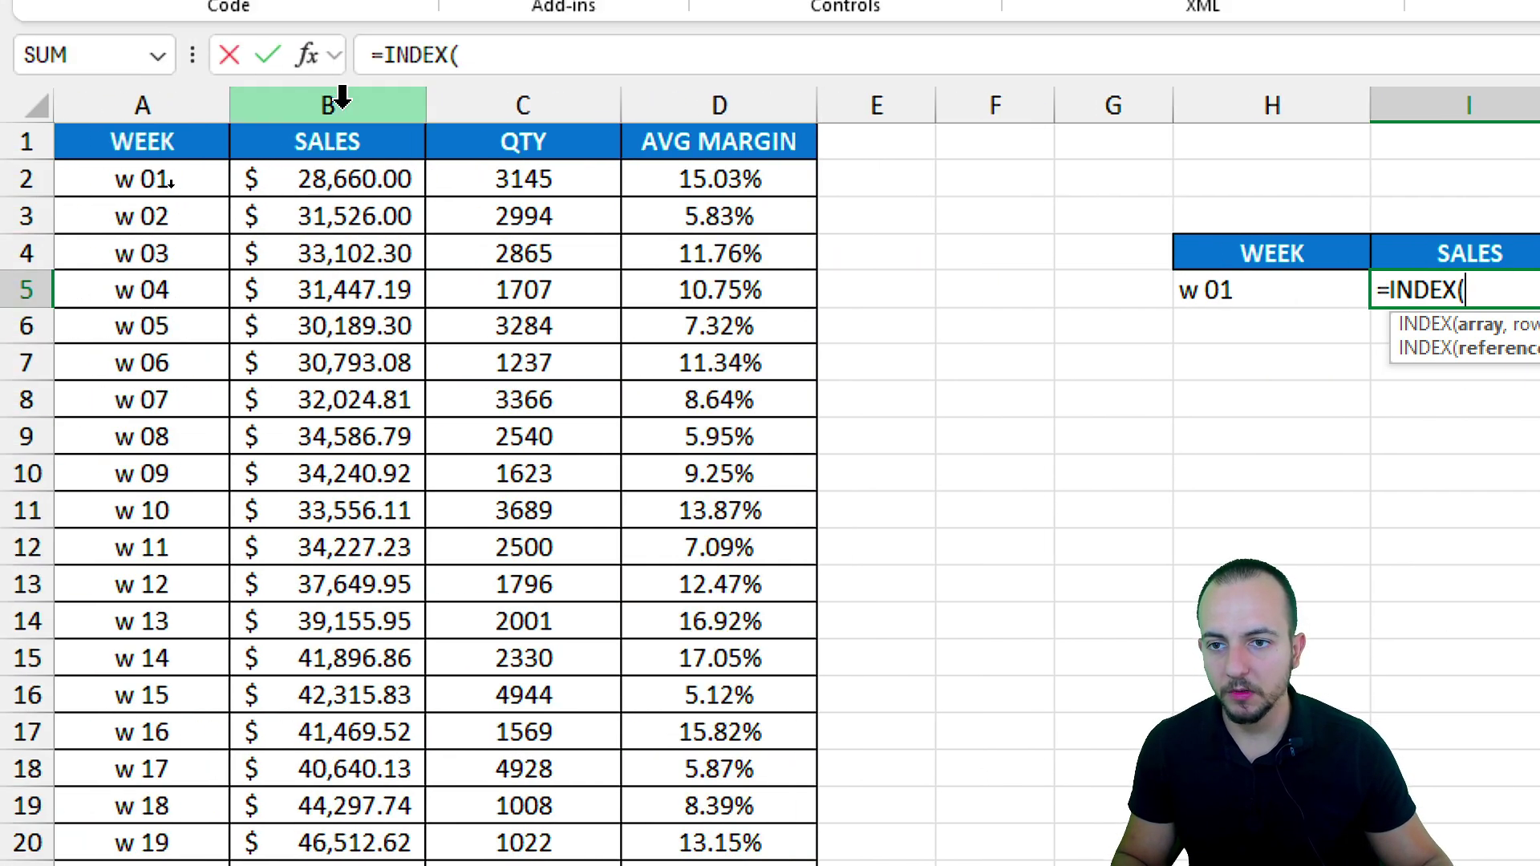
{"action": "left_click", "coordinate": [343, 97]}
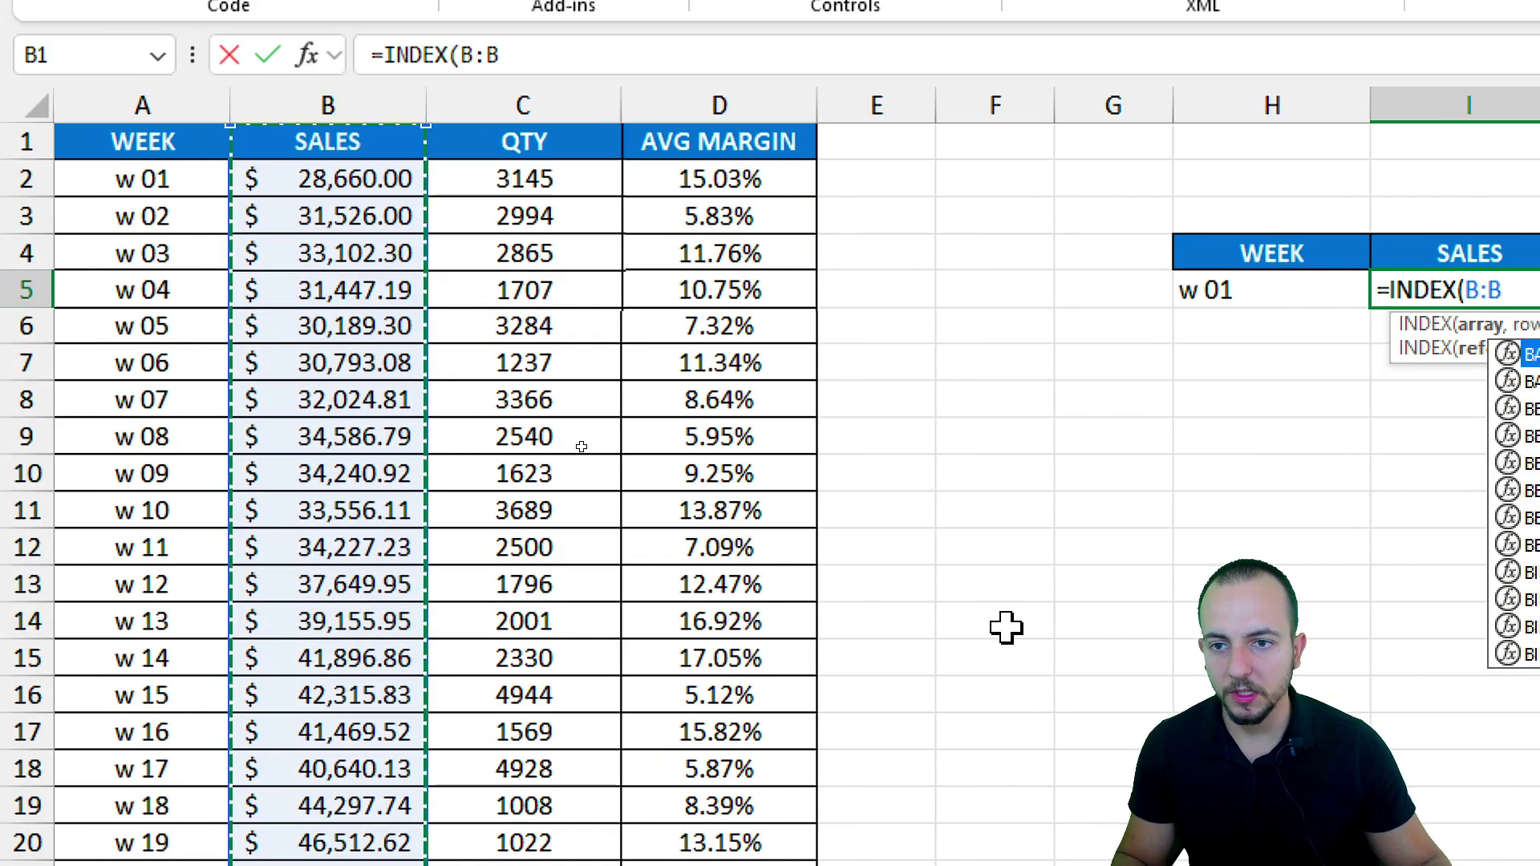
{"action": "type", "text": ","}
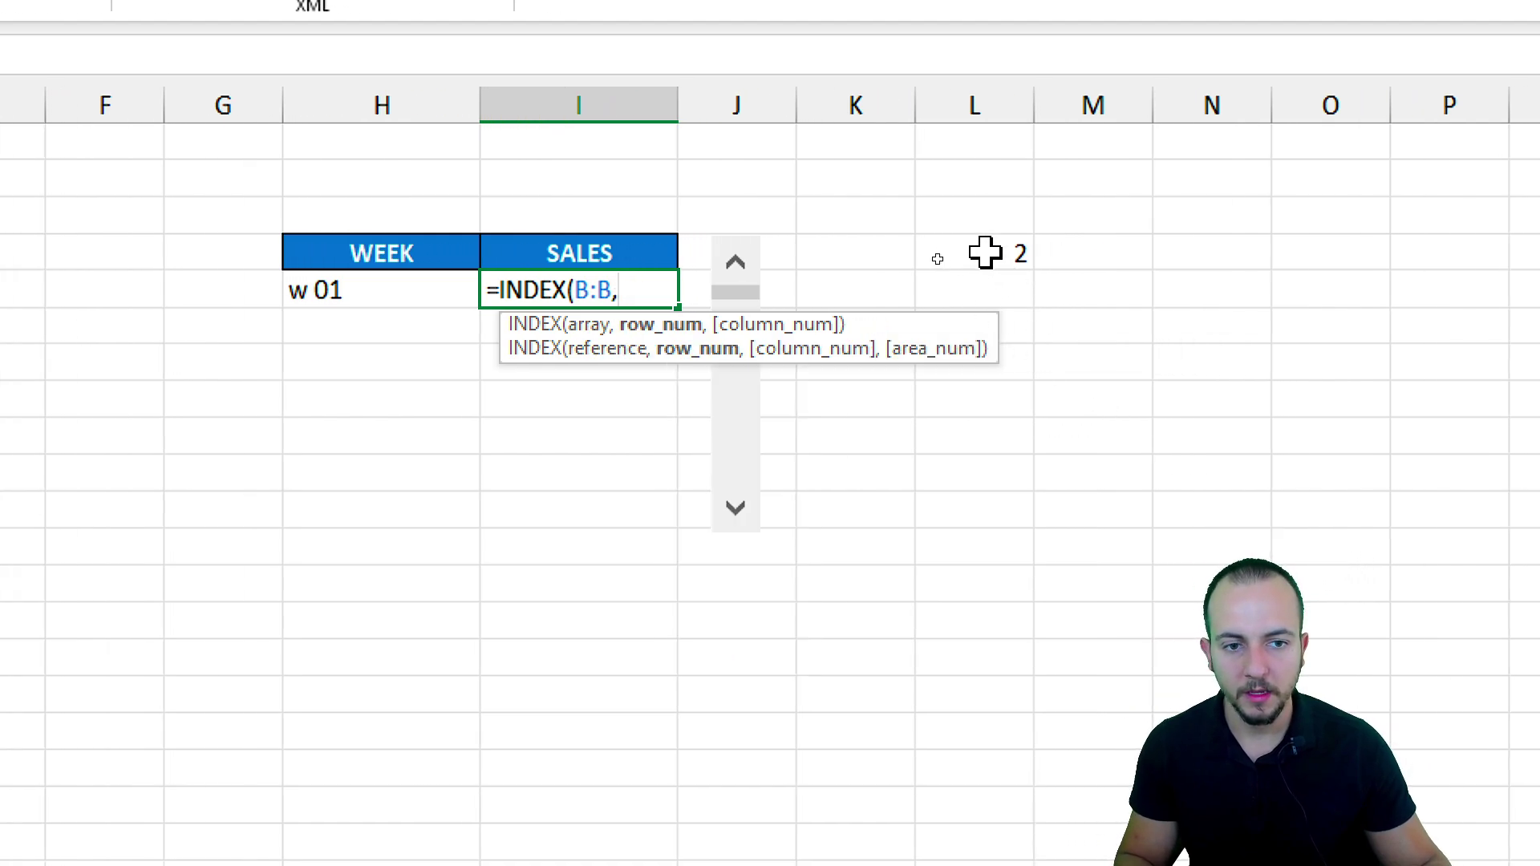
{"action": "left_click", "coordinate": [985, 253]}
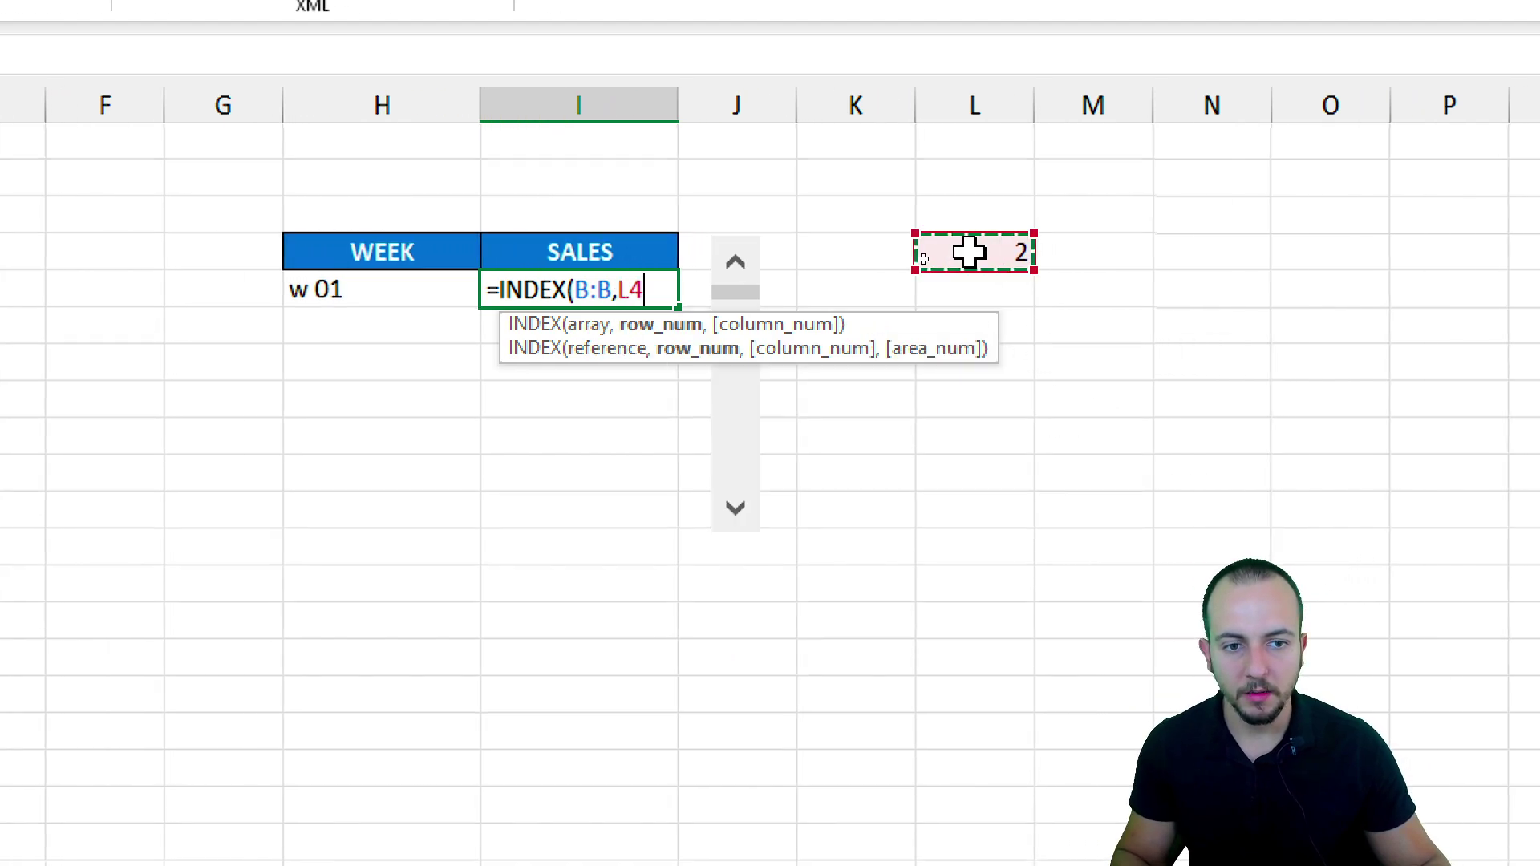
{"action": "key", "text": "Return"}
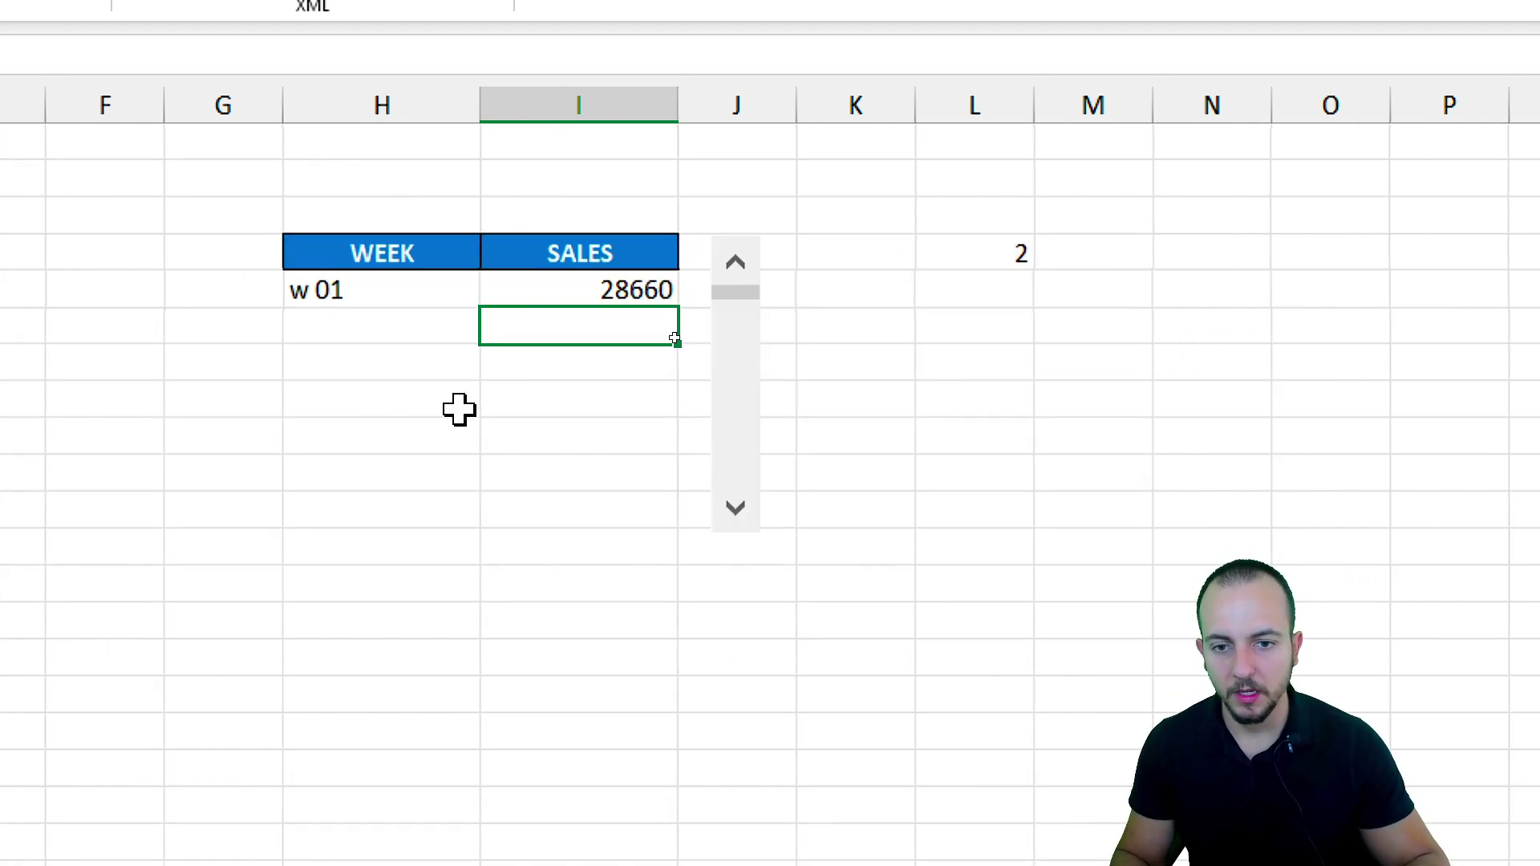
Step: Step the scroll bar down several weeks and back up to test that H5 and I5 follow linked cell L4
{"action": "left_click", "coordinate": [737, 521]}
{"action": "left_click", "coordinate": [736, 522]}
{"action": "left_click", "coordinate": [736, 522]}
{"action": "left_click", "coordinate": [737, 522]}
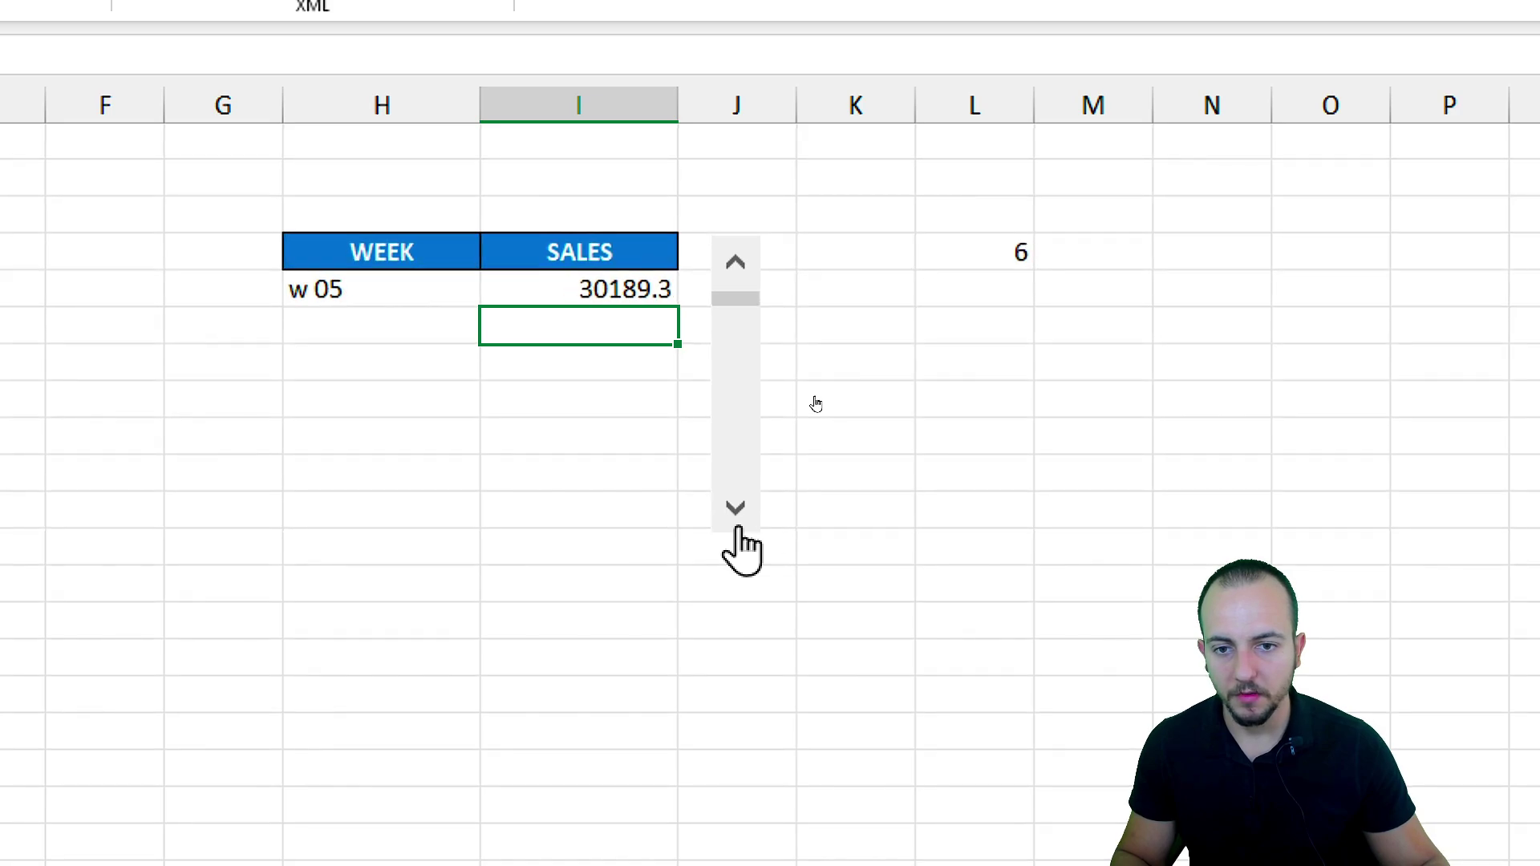
{"action": "left_click", "coordinate": [737, 522]}
{"action": "left_click", "coordinate": [737, 521]}
{"action": "left_click", "coordinate": [737, 522]}
{"action": "left_click", "coordinate": [735, 263]}
{"action": "left_click", "coordinate": [735, 263]}
{"action": "left_click", "coordinate": [736, 262]}
{"action": "left_click", "coordinate": [736, 263]}
{"action": "left_click", "coordinate": [736, 262]}
{"action": "left_click", "coordinate": [736, 262]}
{"action": "left_click", "coordinate": [735, 263]}
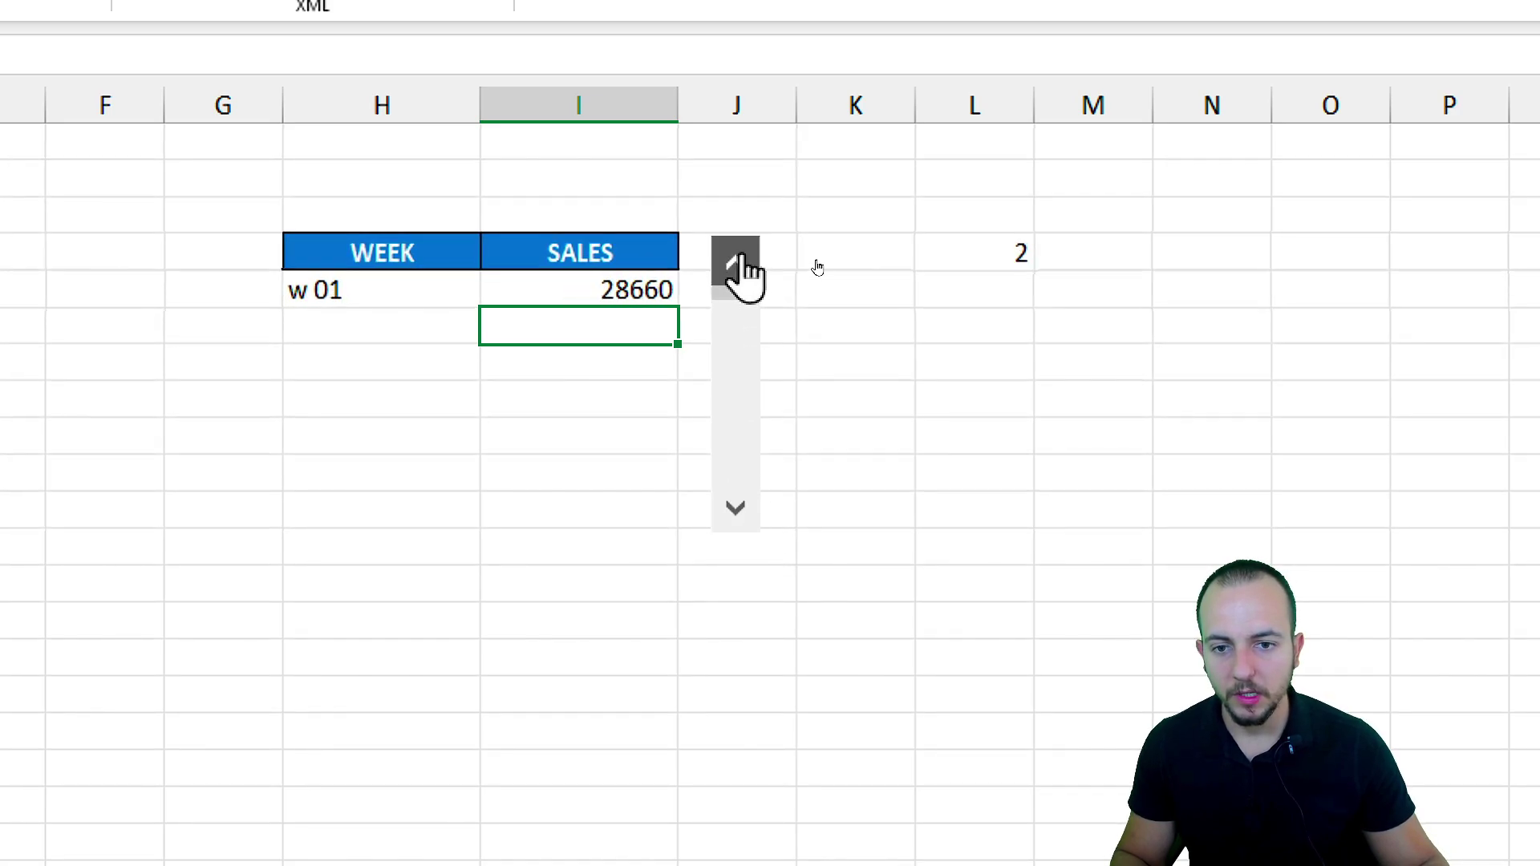
Step: Enter =L4+1 in cell L5 and fill it down to L11 to build consecutive row numbers below the linked cell
{"action": "left_click_drag", "start_coordinate": [457, 325], "coordinate": [533, 513]}
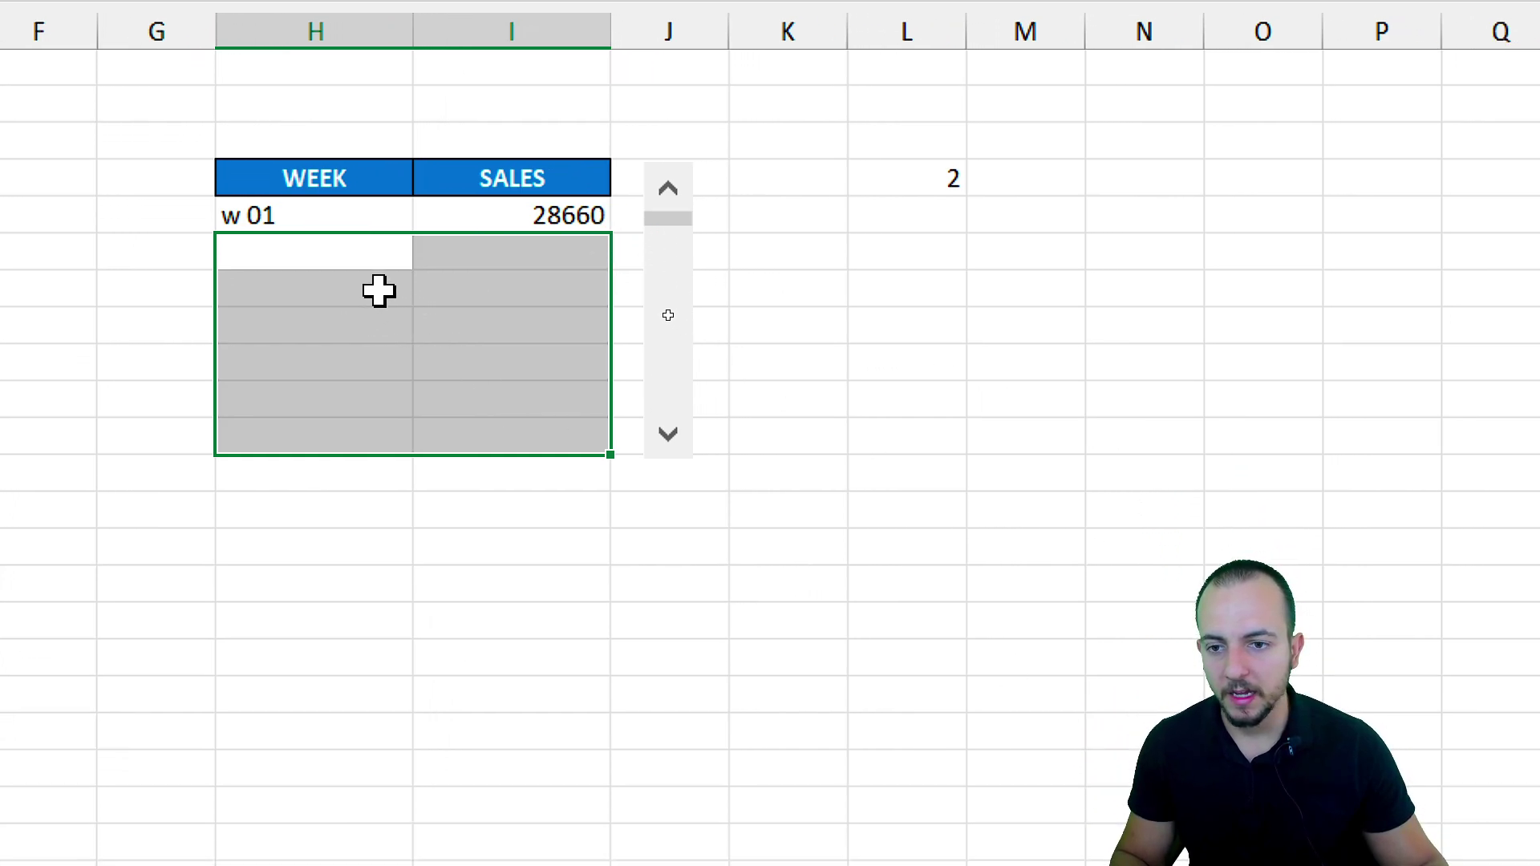
{"action": "left_click", "coordinate": [426, 358]}
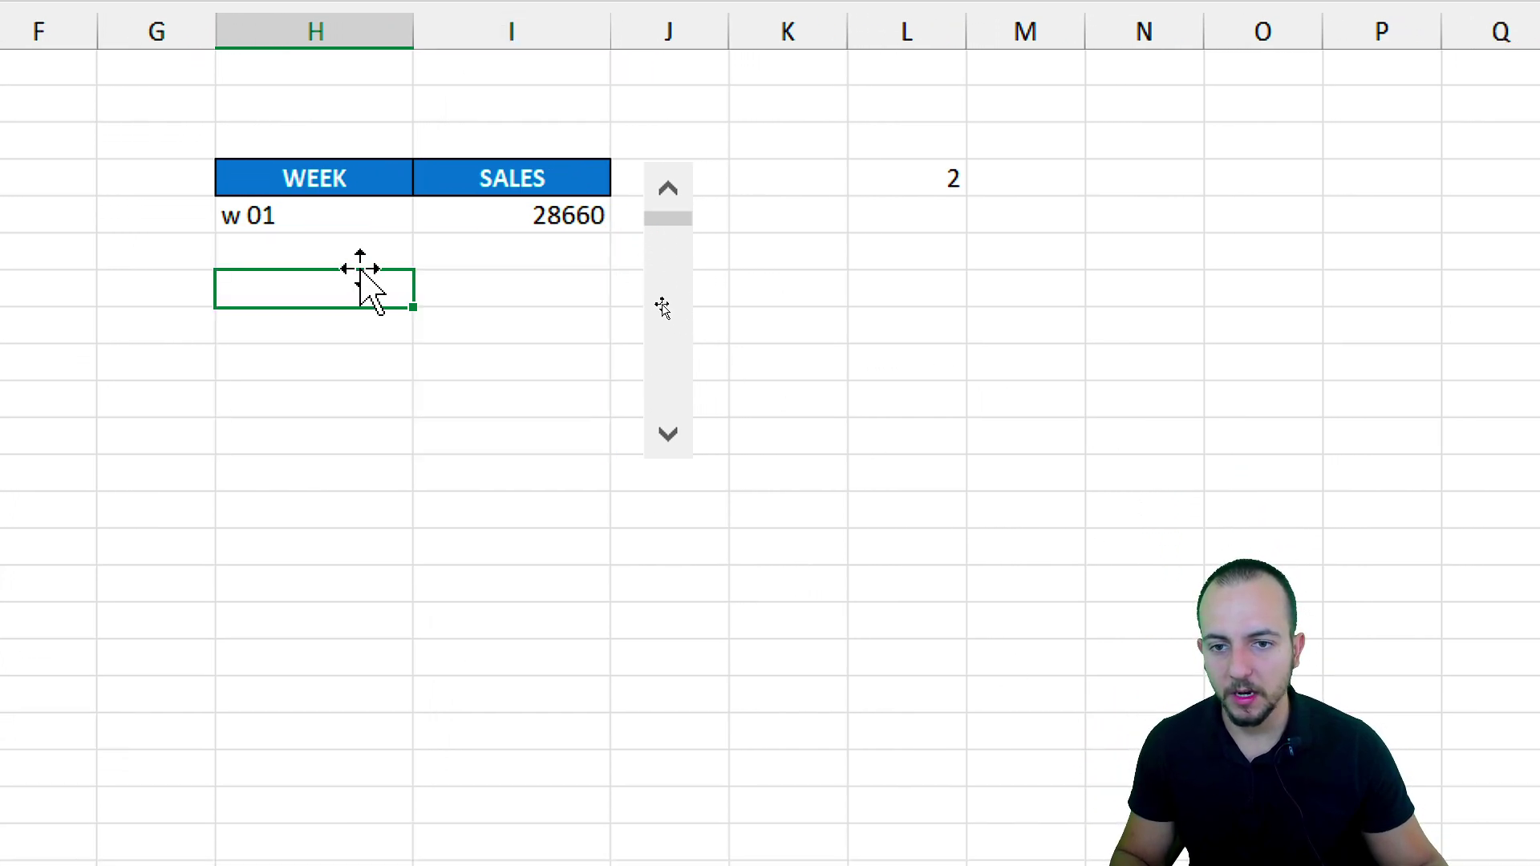
{"action": "left_click", "coordinate": [921, 227]}
{"action": "left_click", "coordinate": [910, 177]}
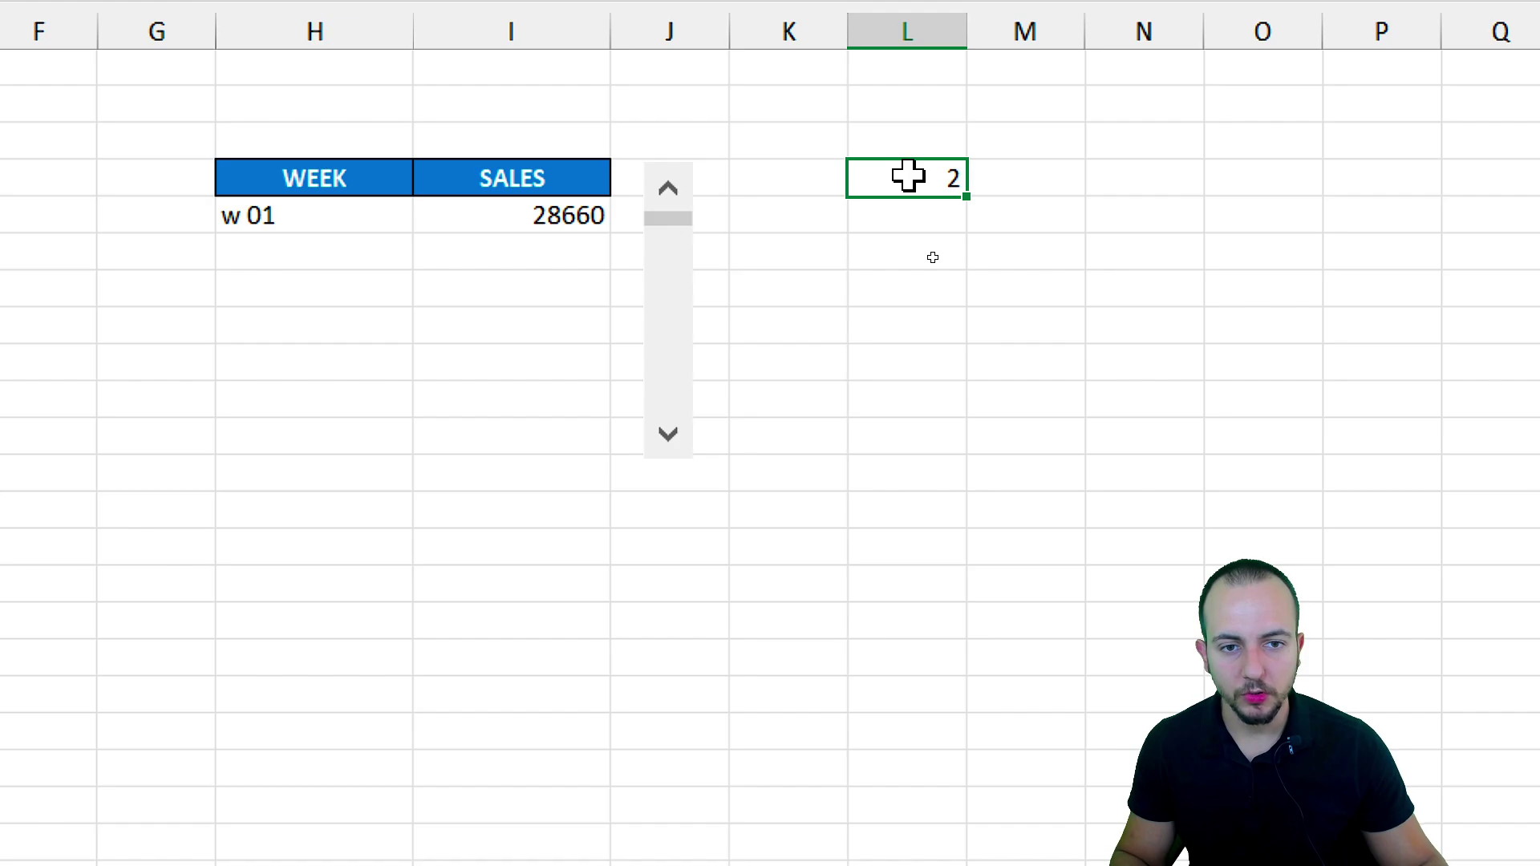
{"action": "left_click", "coordinate": [940, 211]}
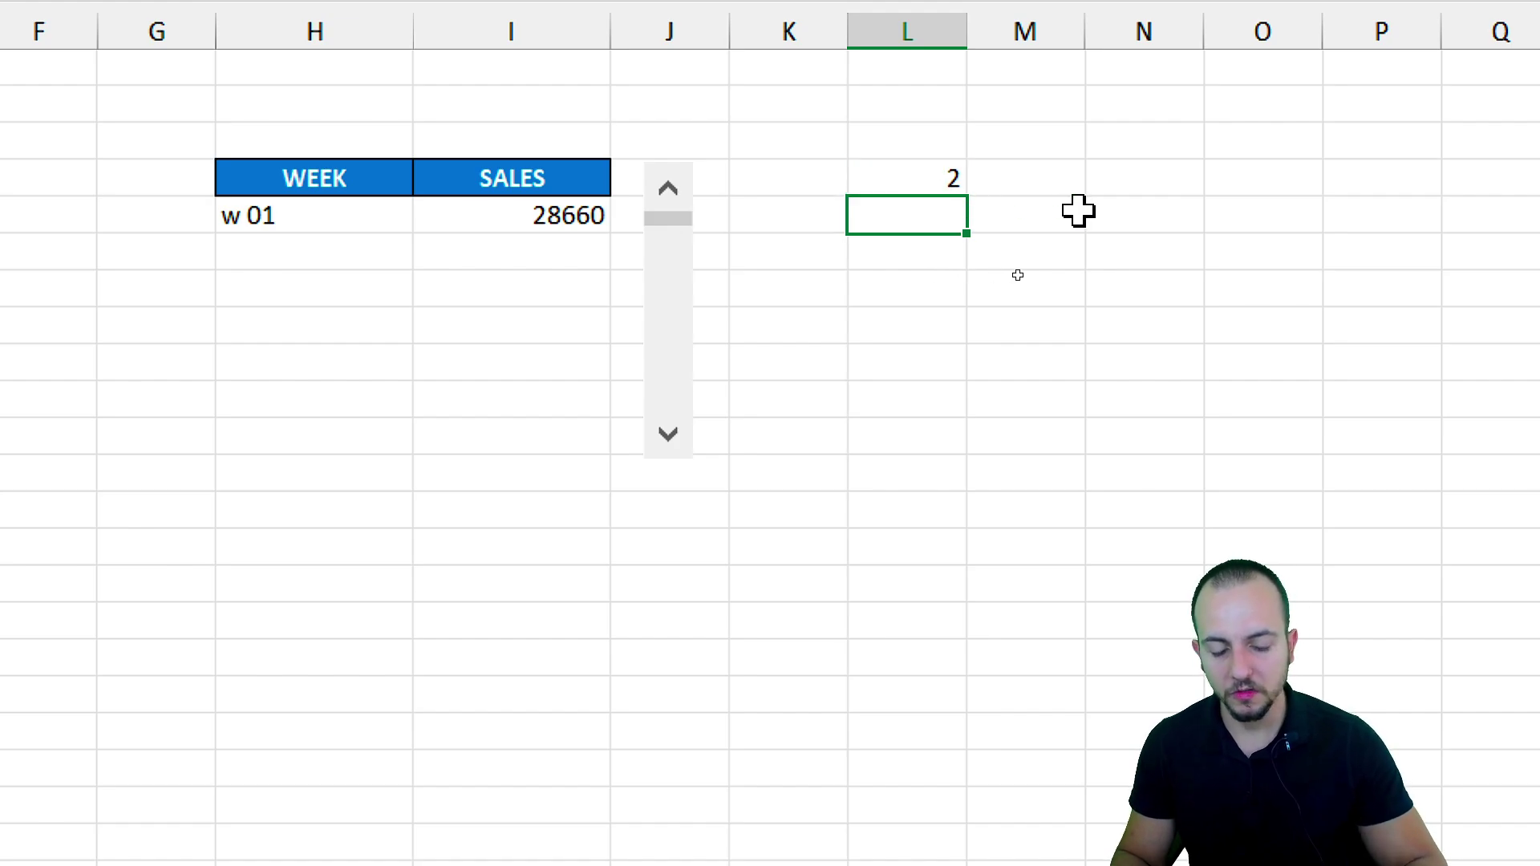
{"action": "left_click", "coordinate": [933, 173]}
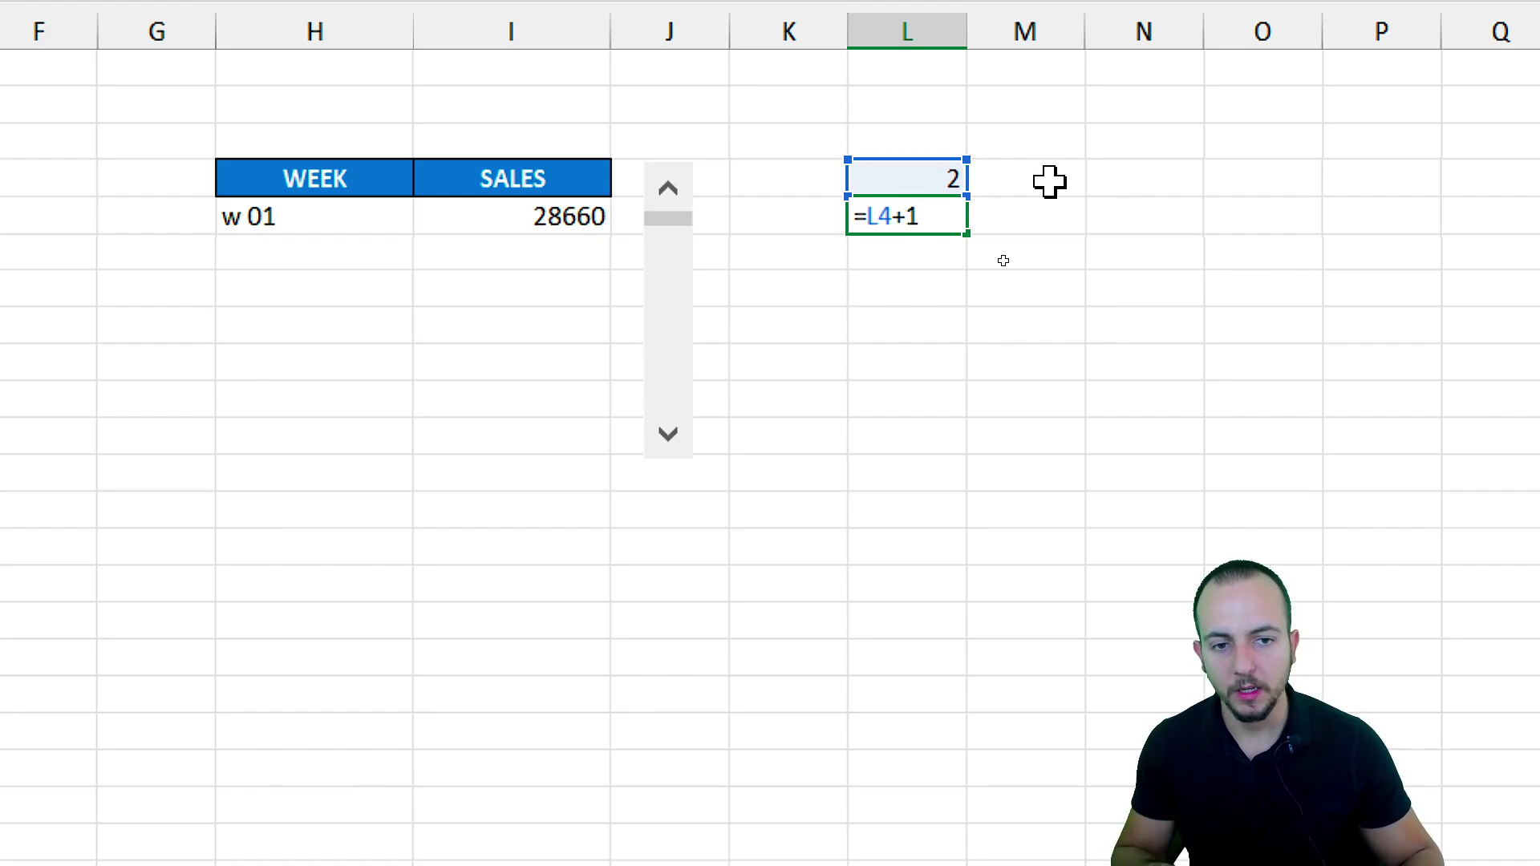
{"action": "key", "text": "Return"}
{"action": "left_click", "coordinate": [933, 213]}
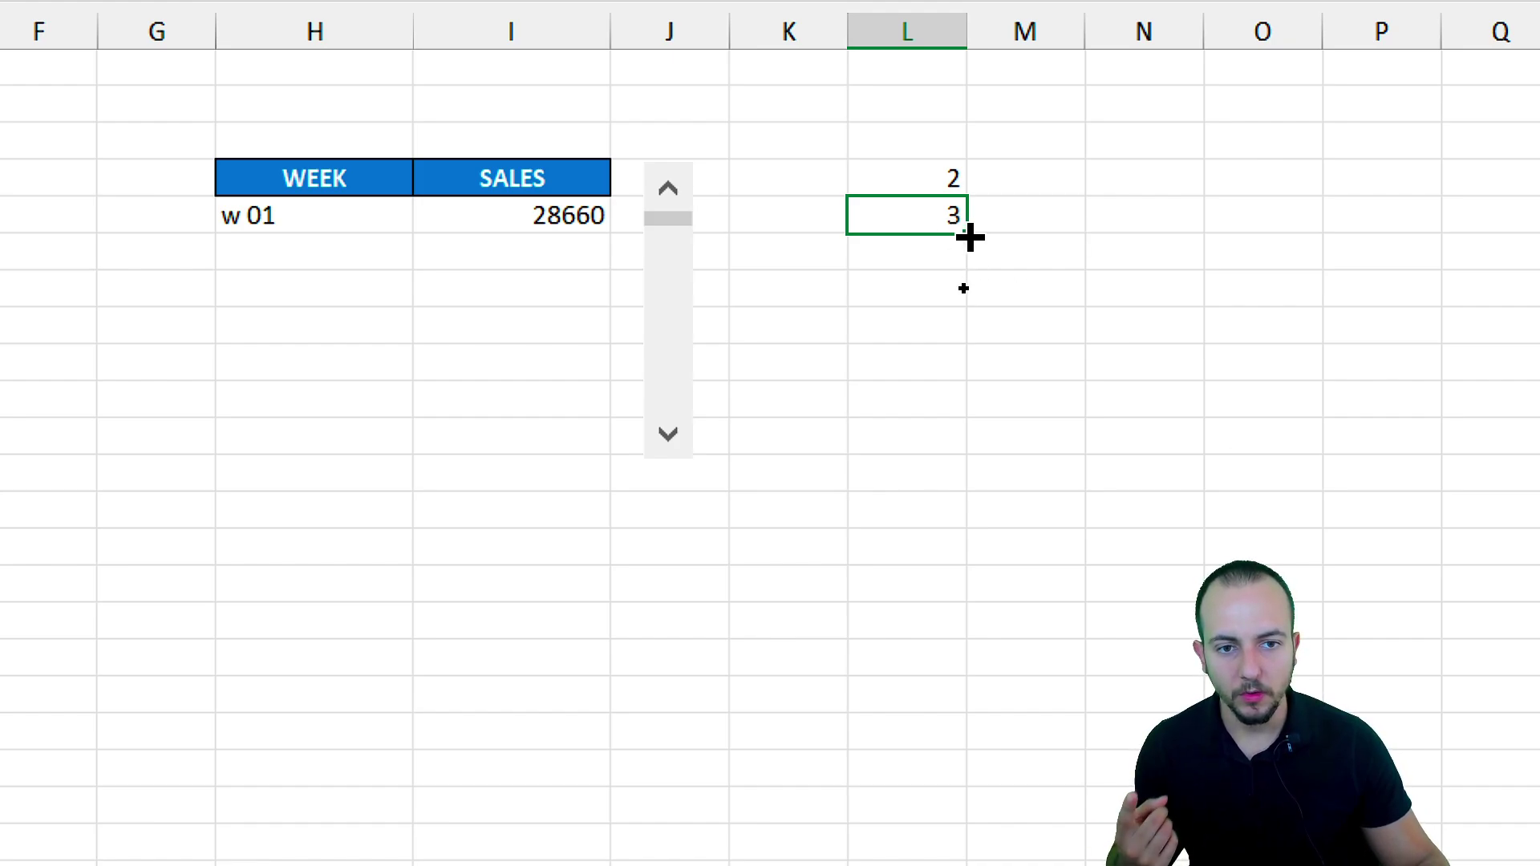
{"action": "left_click_drag", "start_coordinate": [969, 238], "coordinate": [964, 449]}
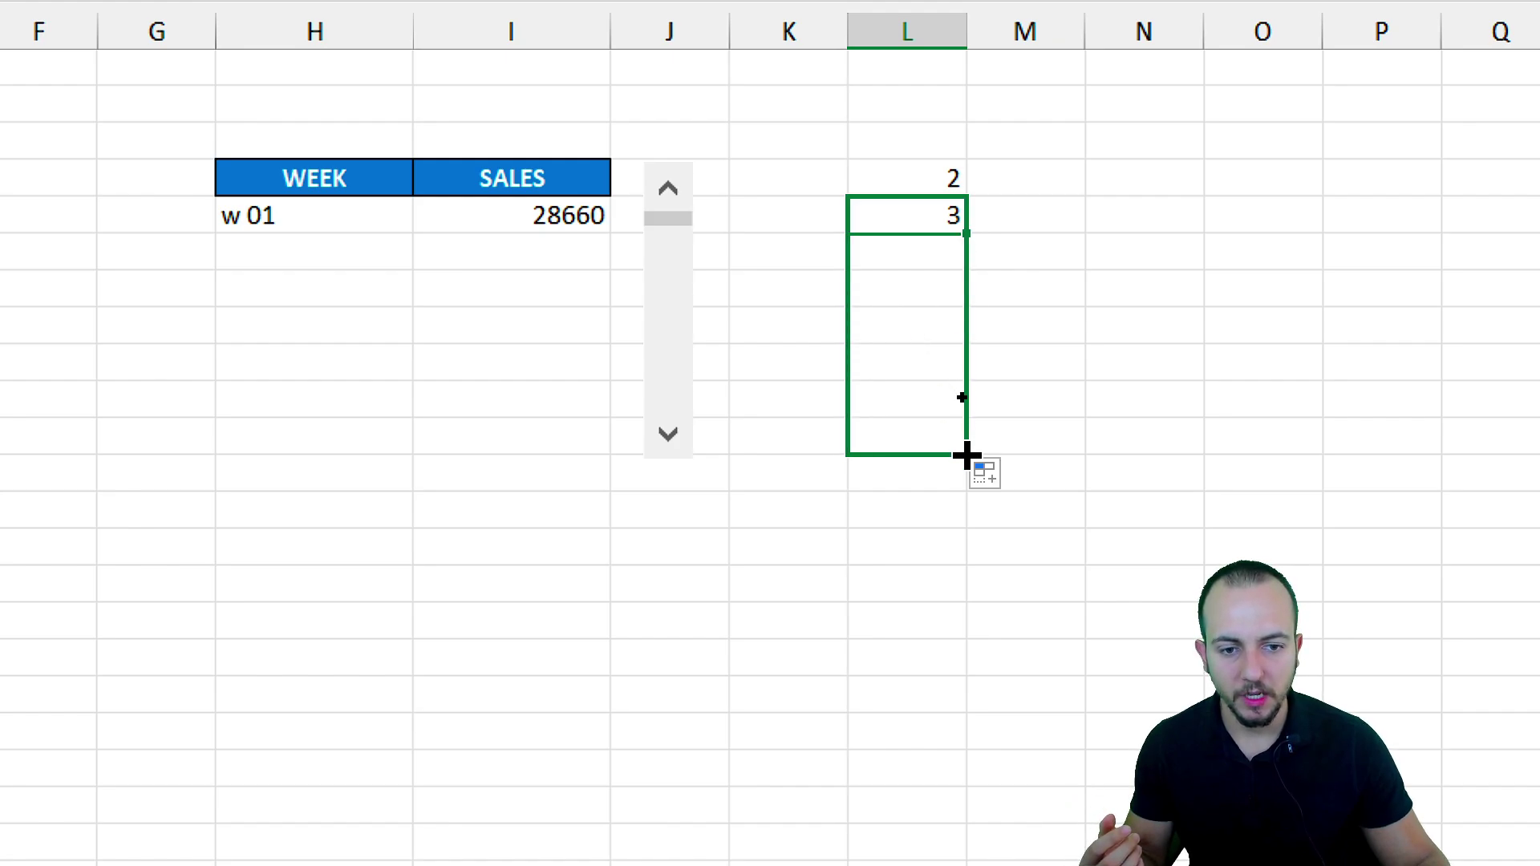
Step: Fill the INDEX formulas from H5:I5 down to row 11 to list seven weeks with their sales
{"action": "left_click", "coordinate": [472, 353]}
{"action": "left_click_drag", "start_coordinate": [344, 205], "coordinate": [478, 378]}
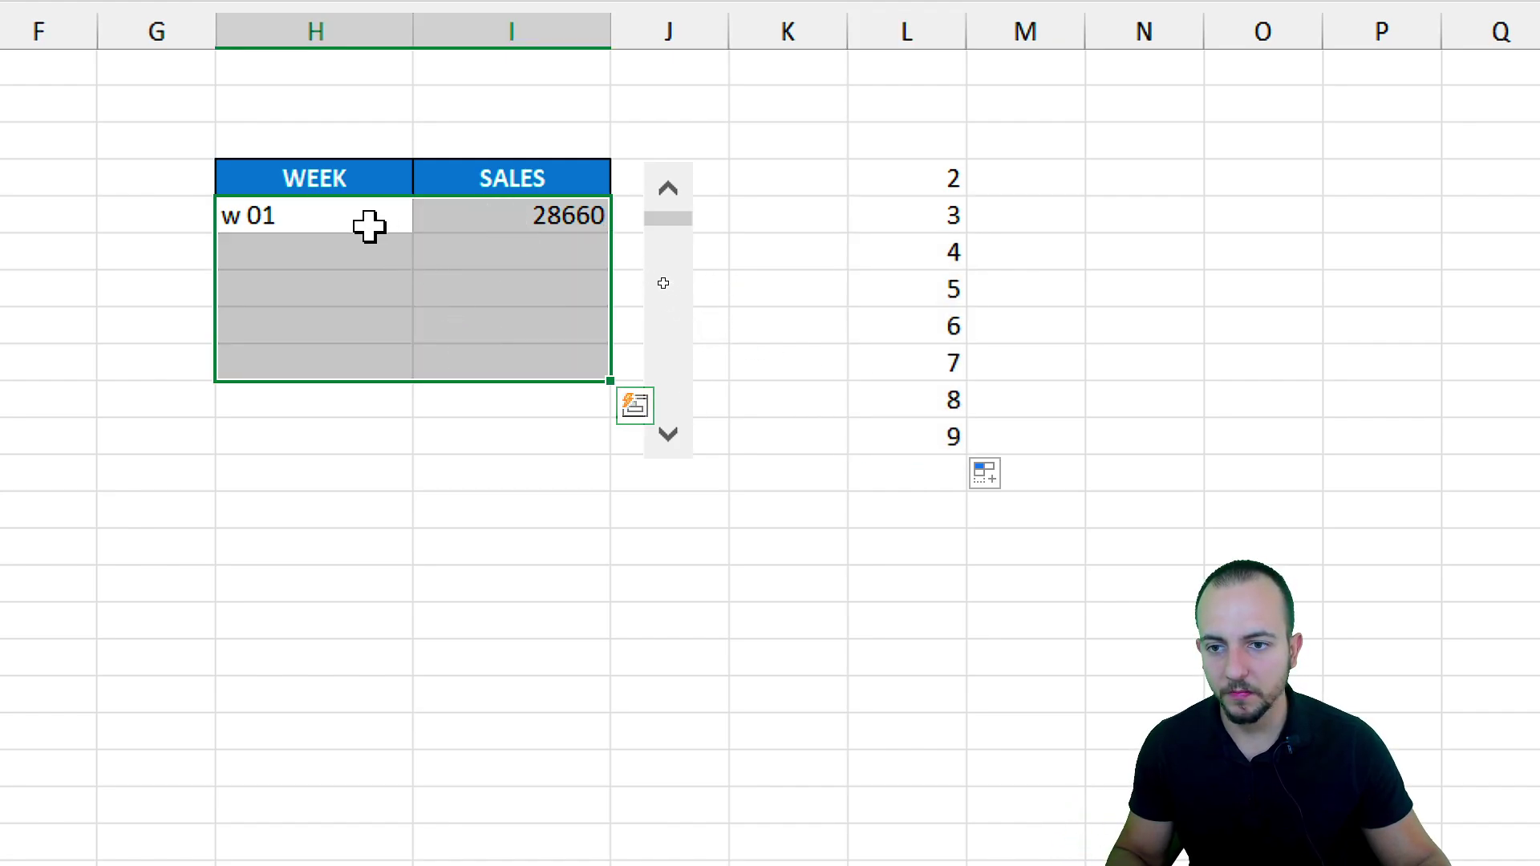
{"action": "left_click_drag", "start_coordinate": [369, 224], "coordinate": [568, 414]}
{"action": "left_click_drag", "start_coordinate": [409, 399], "coordinate": [500, 394]}
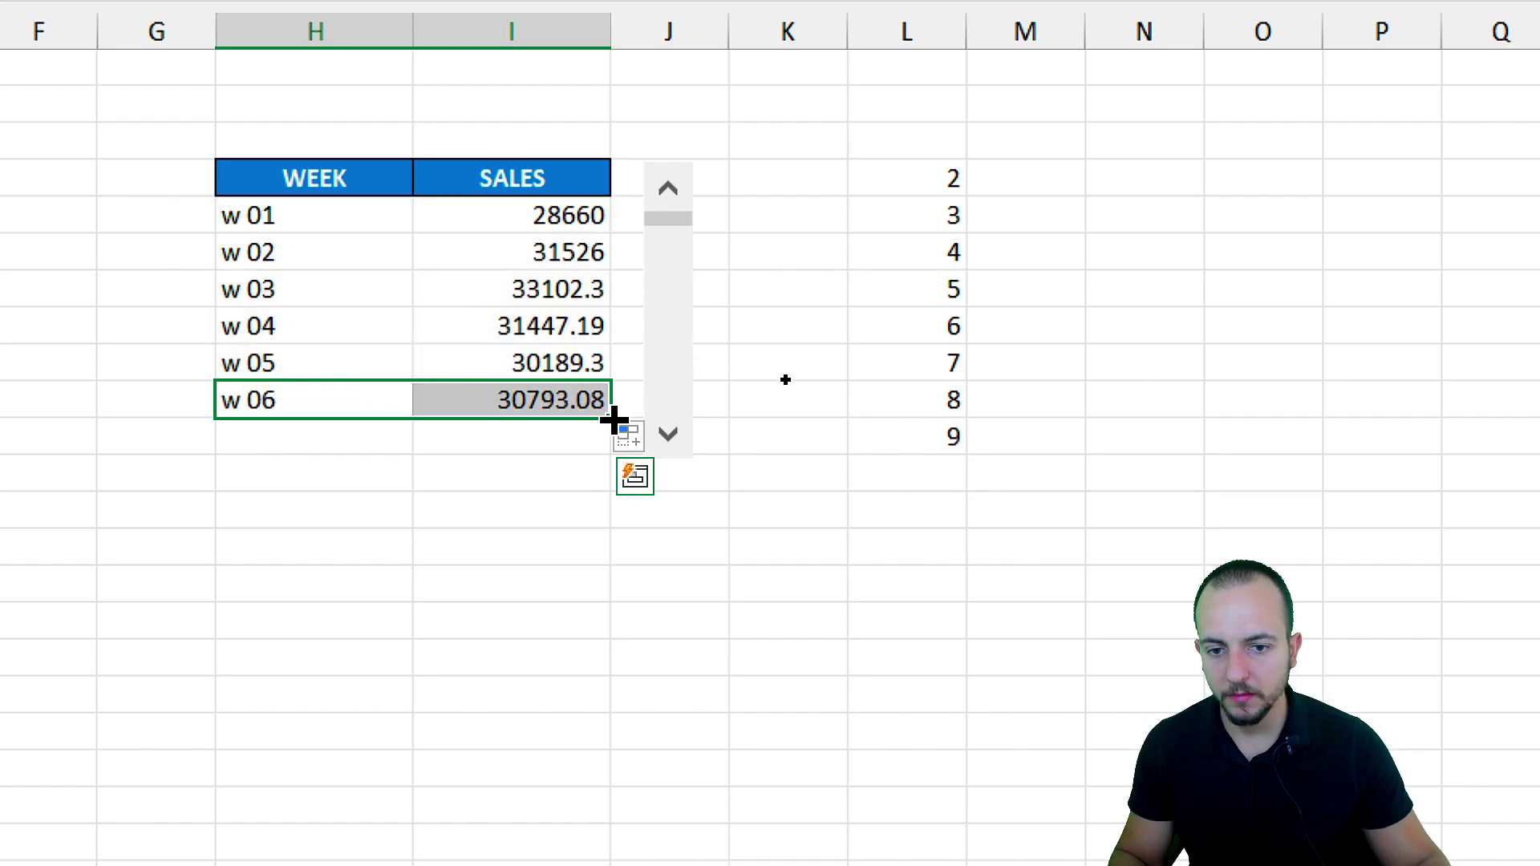
{"action": "left_click_drag", "start_coordinate": [612, 418], "coordinate": [543, 447]}
{"action": "left_click", "coordinate": [456, 515]}
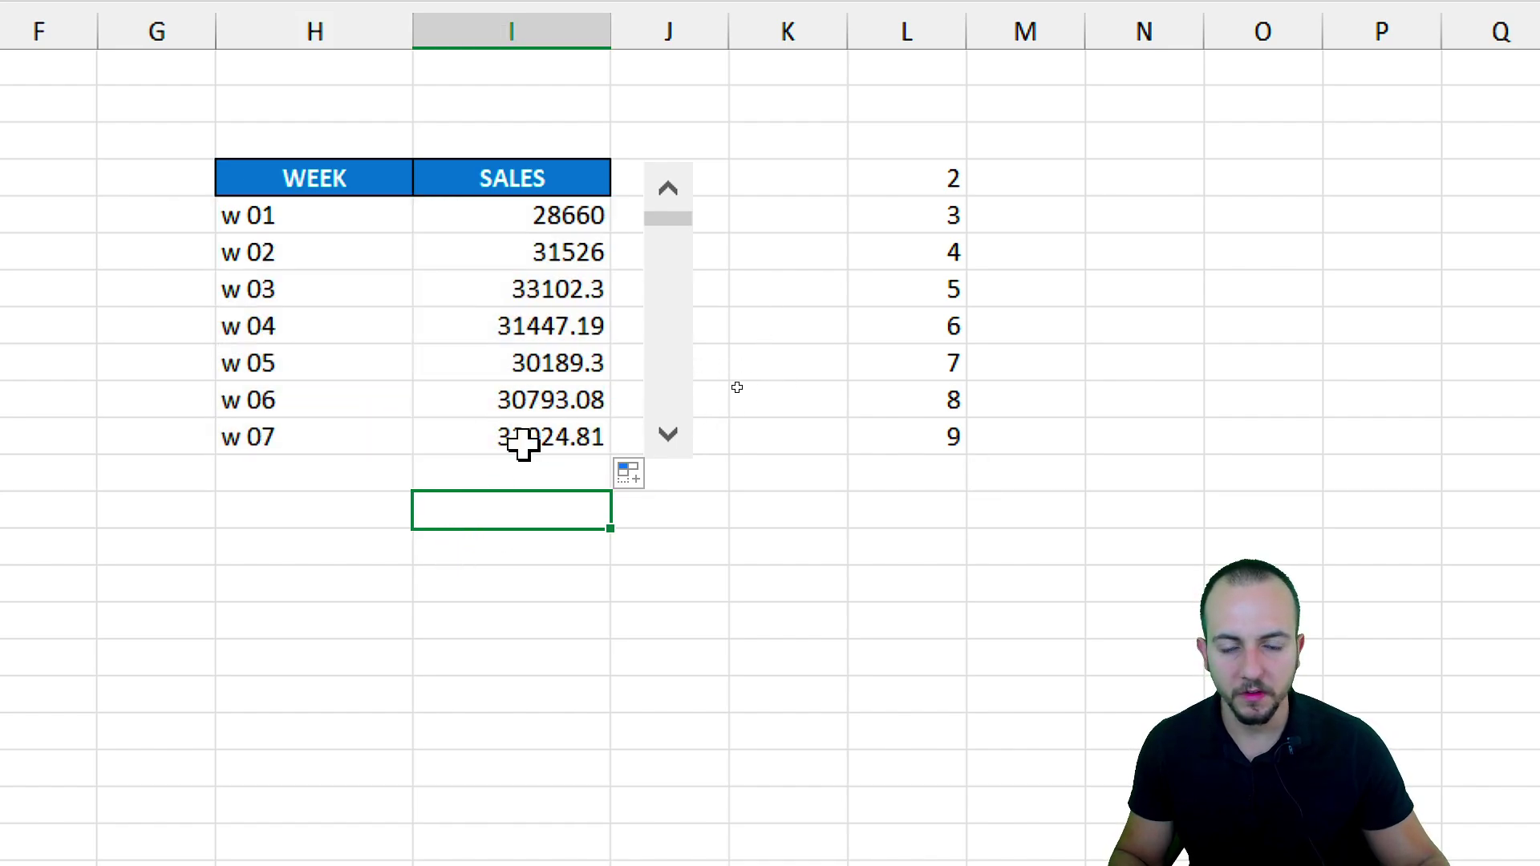
Step: Apply the Accounting number format with the dollar sign to the sales values in I5:I11
{"action": "left_click_drag", "start_coordinate": [513, 215], "coordinate": [498, 447]}
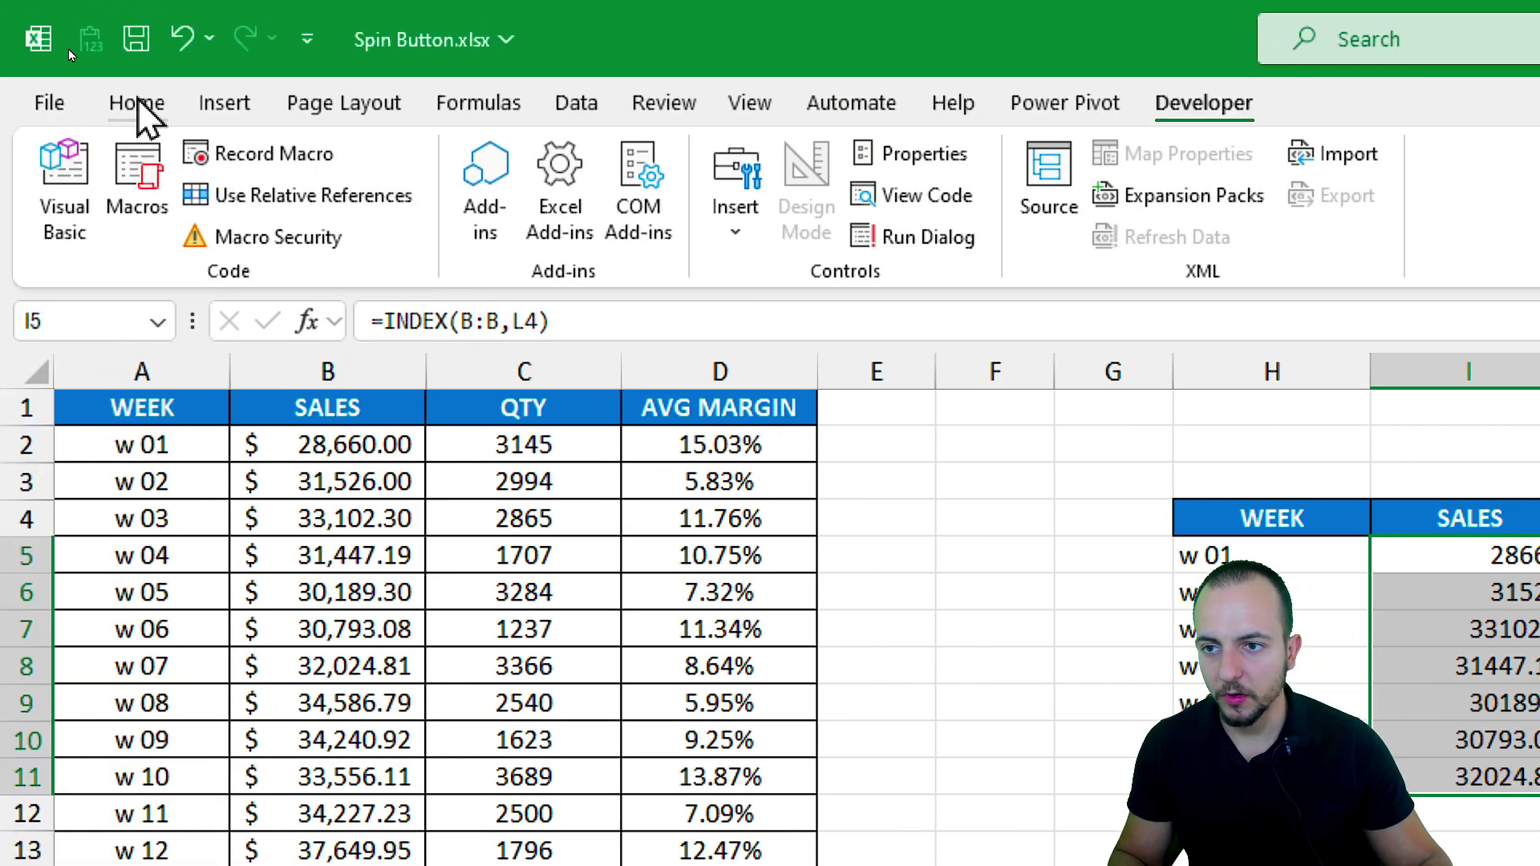
{"action": "left_click", "coordinate": [79, 74]}
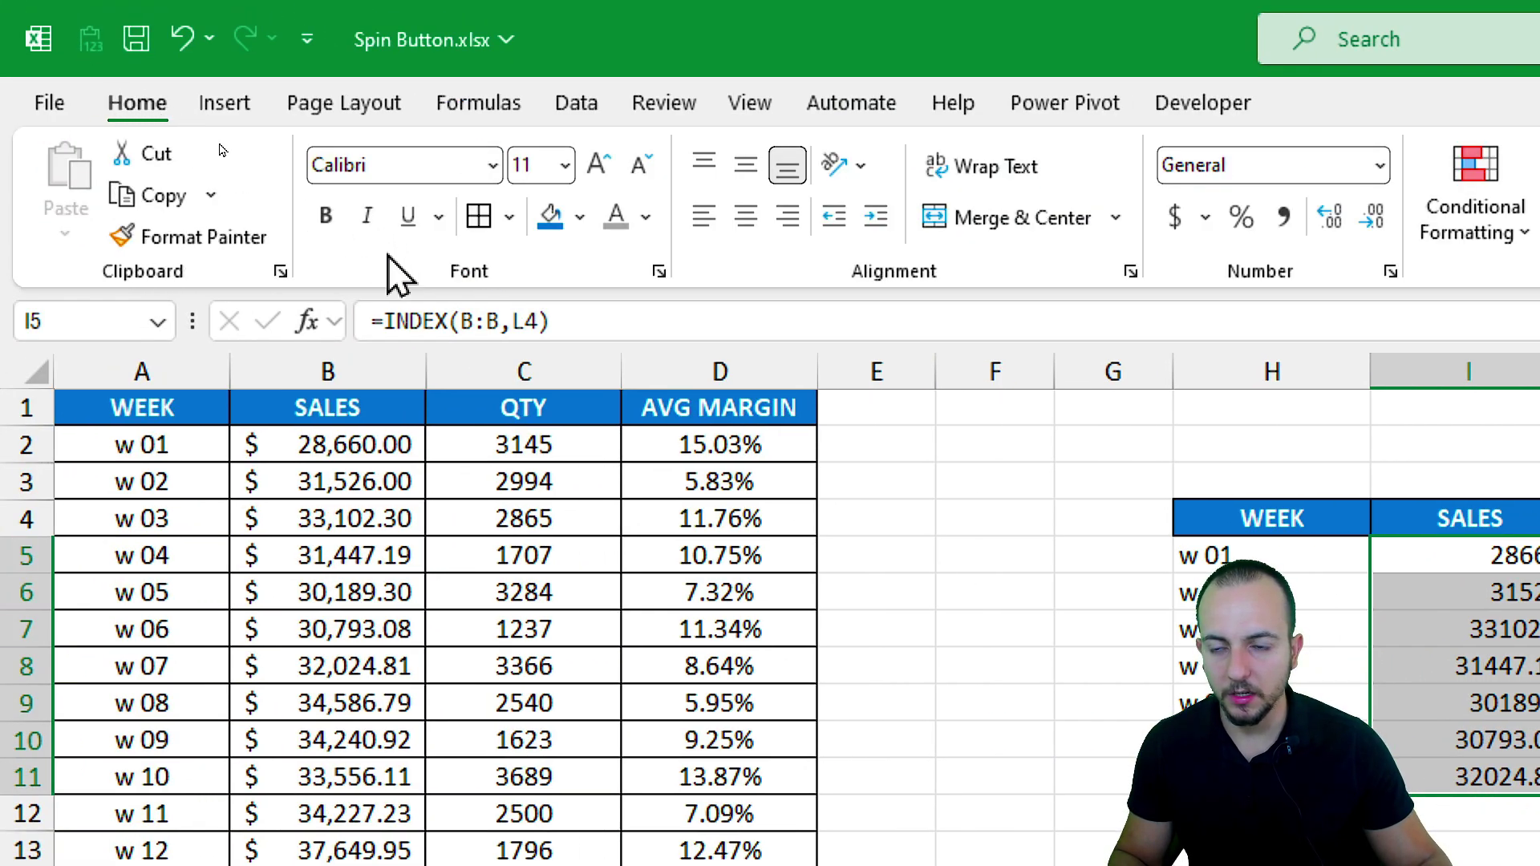
{"action": "left_click", "coordinate": [1174, 217]}
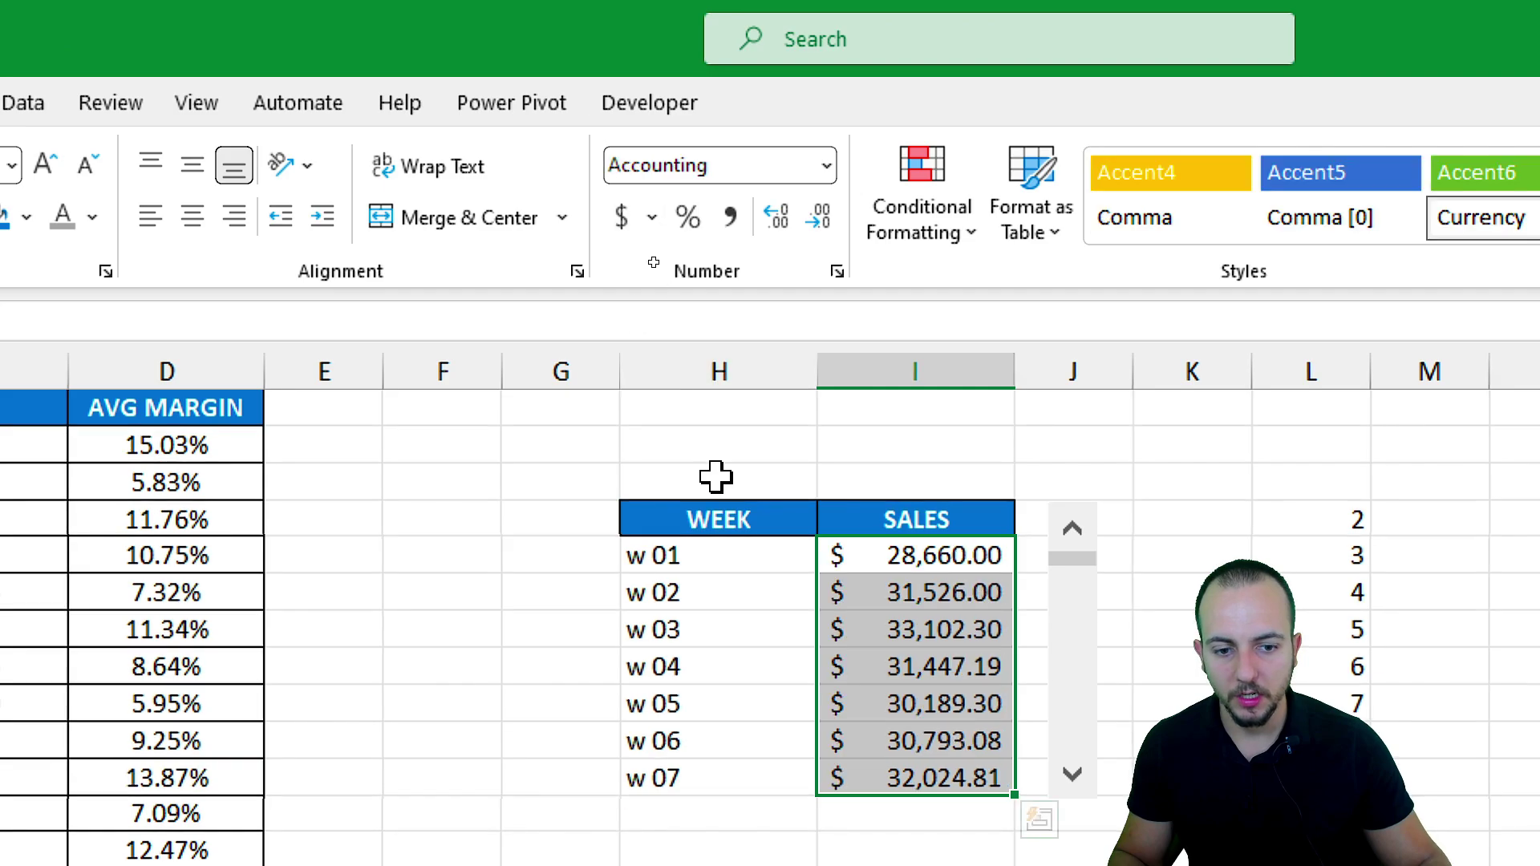
{"action": "left_click", "coordinate": [714, 592]}
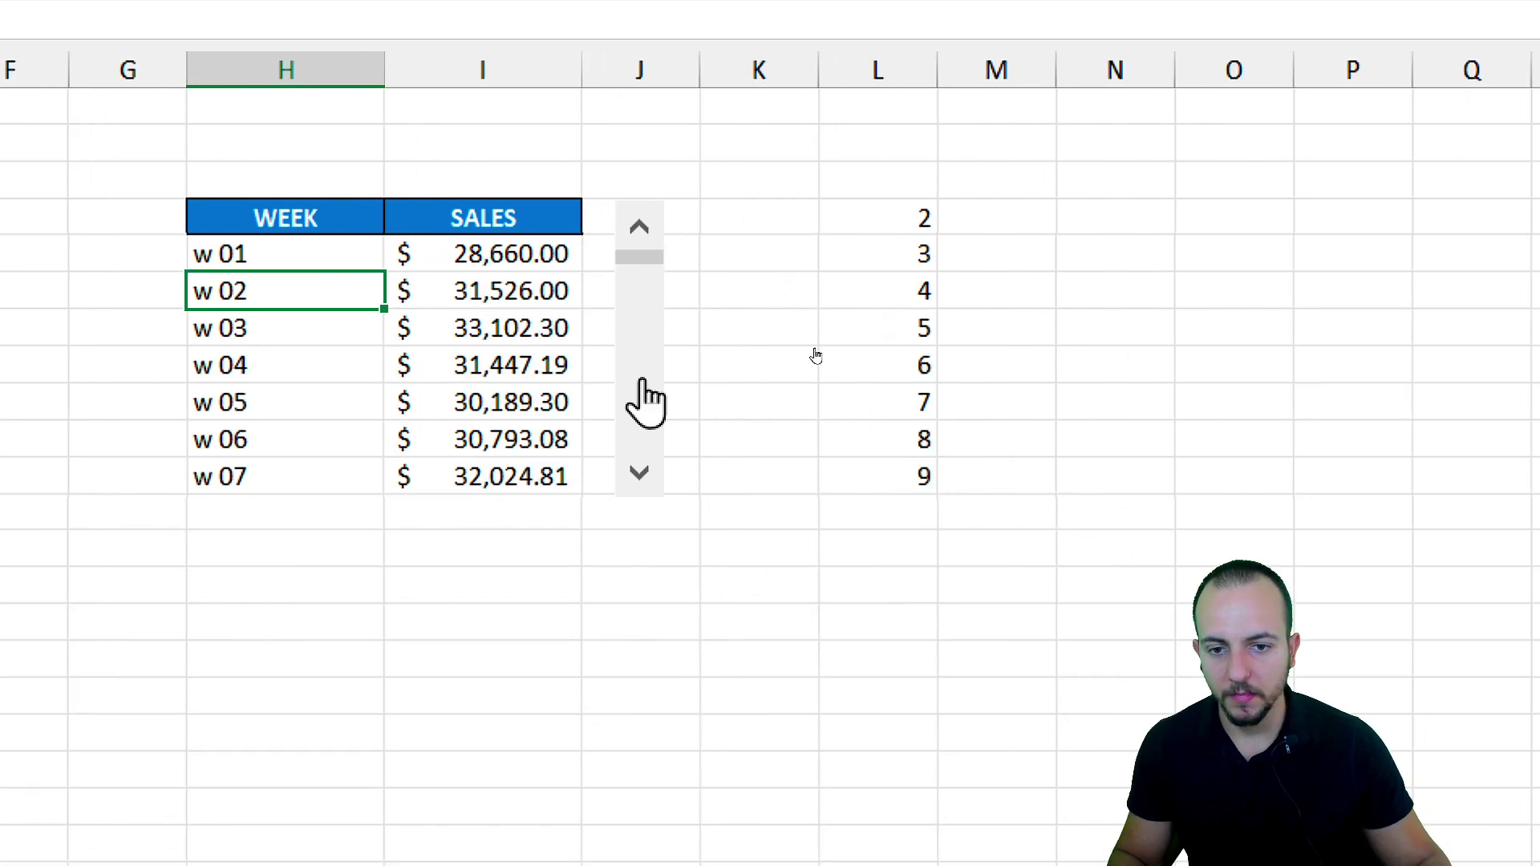
Step: Move the scroll bar down and partly back up to test that all seven table rows update together
{"action": "left_click", "coordinate": [639, 472]}
{"action": "left_click", "coordinate": [639, 472]}
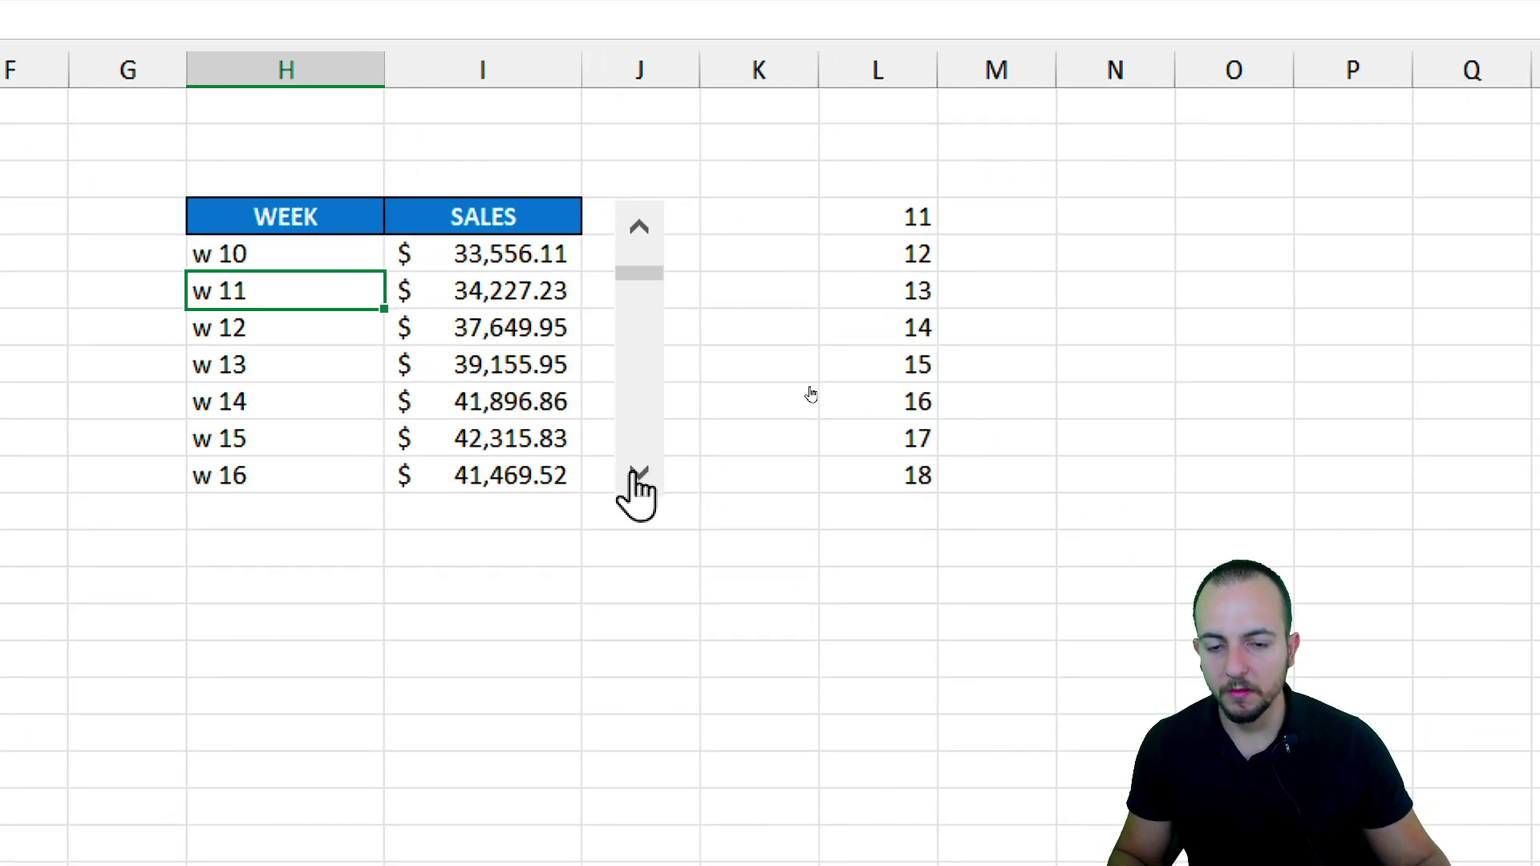
{"action": "left_click", "coordinate": [637, 241]}
{"action": "left_click", "coordinate": [638, 241]}
{"action": "left_click", "coordinate": [638, 241]}
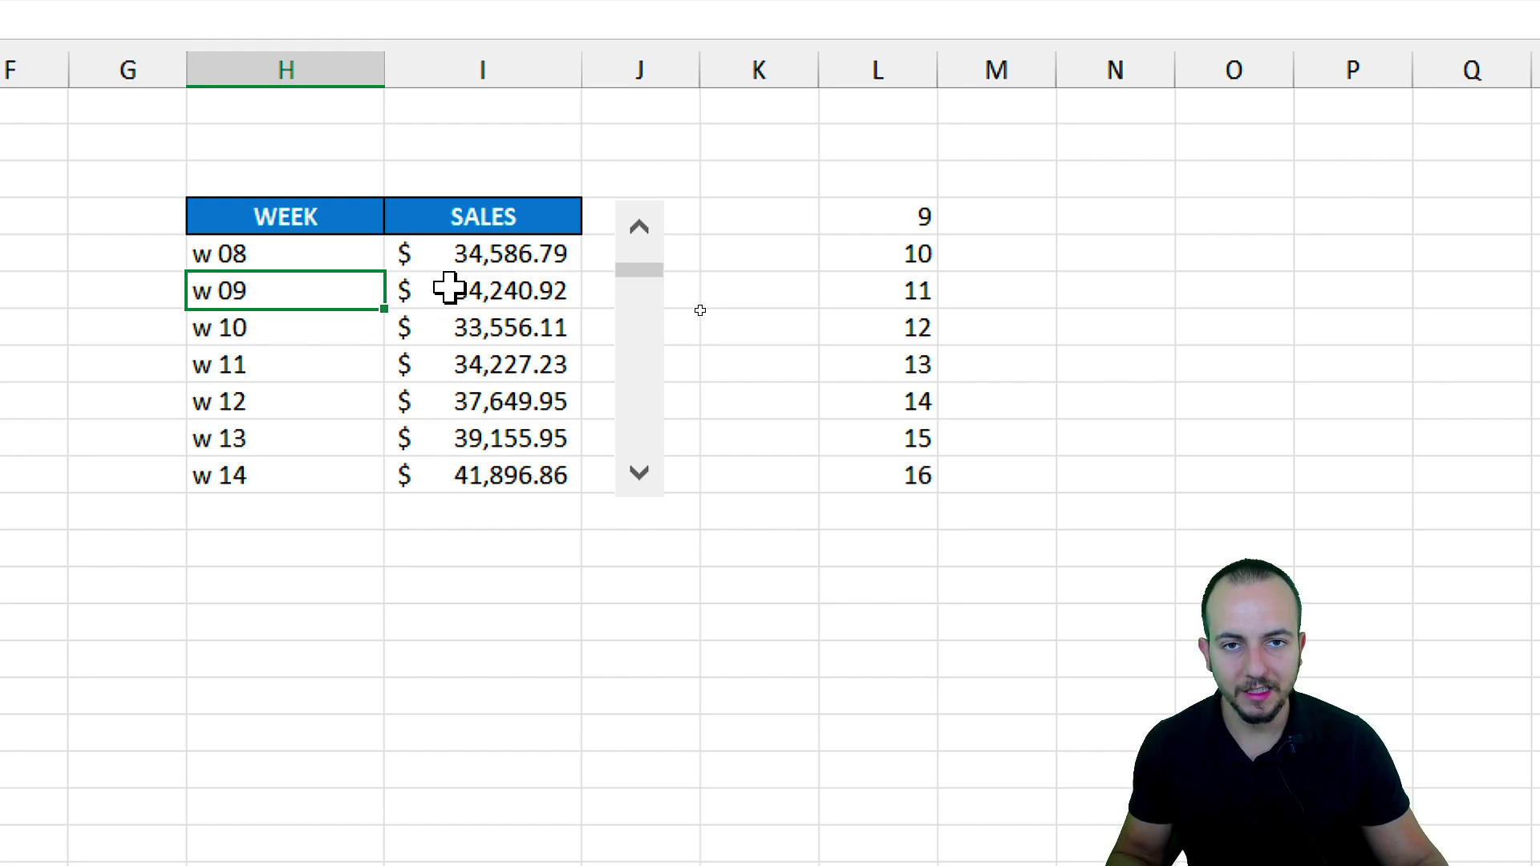
Step: Insert a clustered column chart from H4:I11 and place it beside the scroll bar, covering columns K to R
{"action": "left_click_drag", "start_coordinate": [144, 329], "coordinate": [716, 695]}
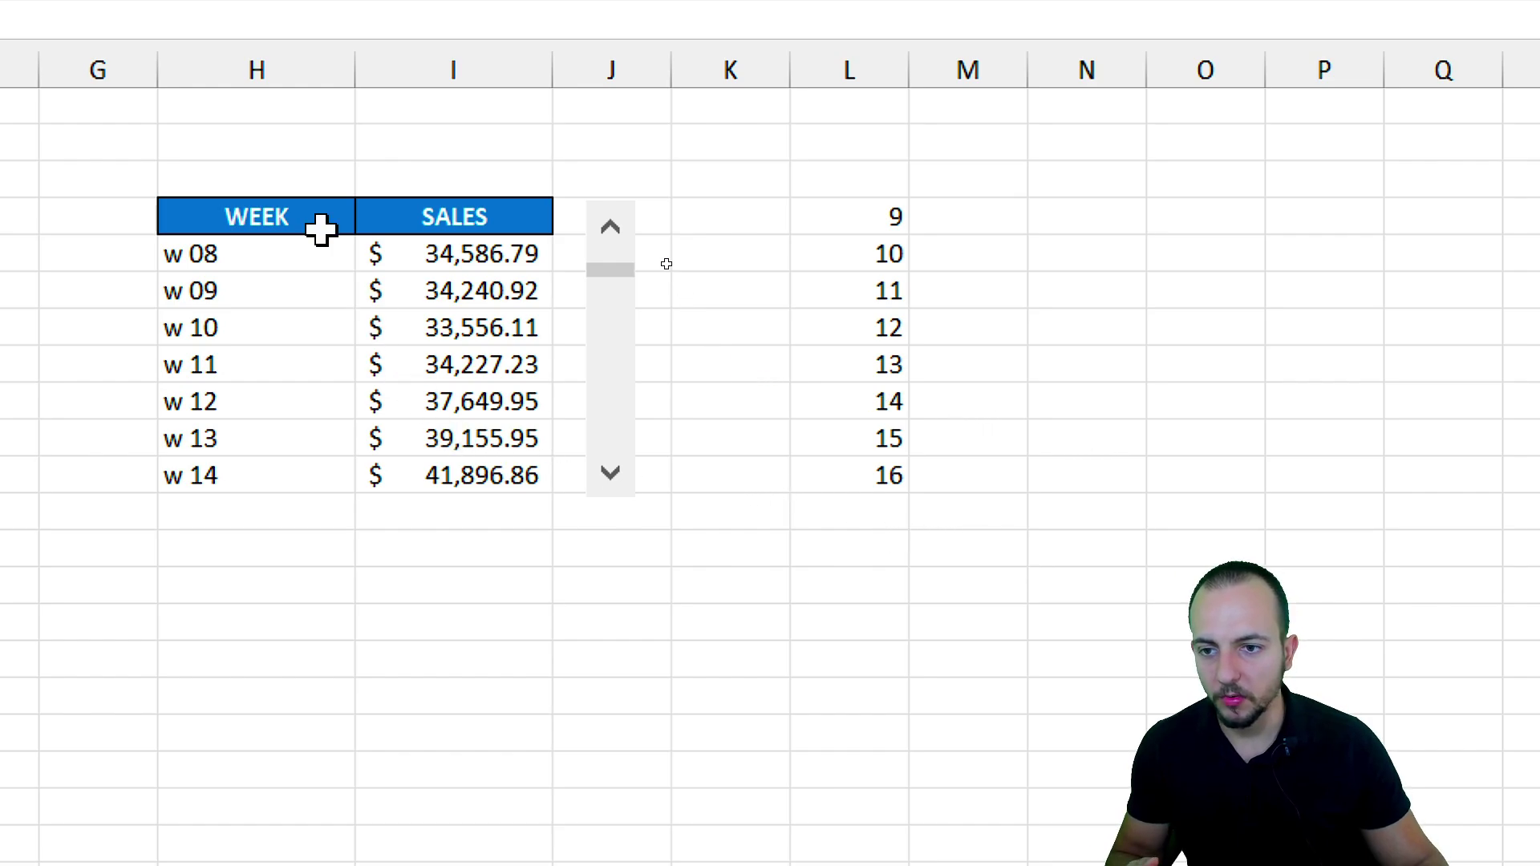
{"action": "left_click_drag", "start_coordinate": [321, 230], "coordinate": [406, 468]}
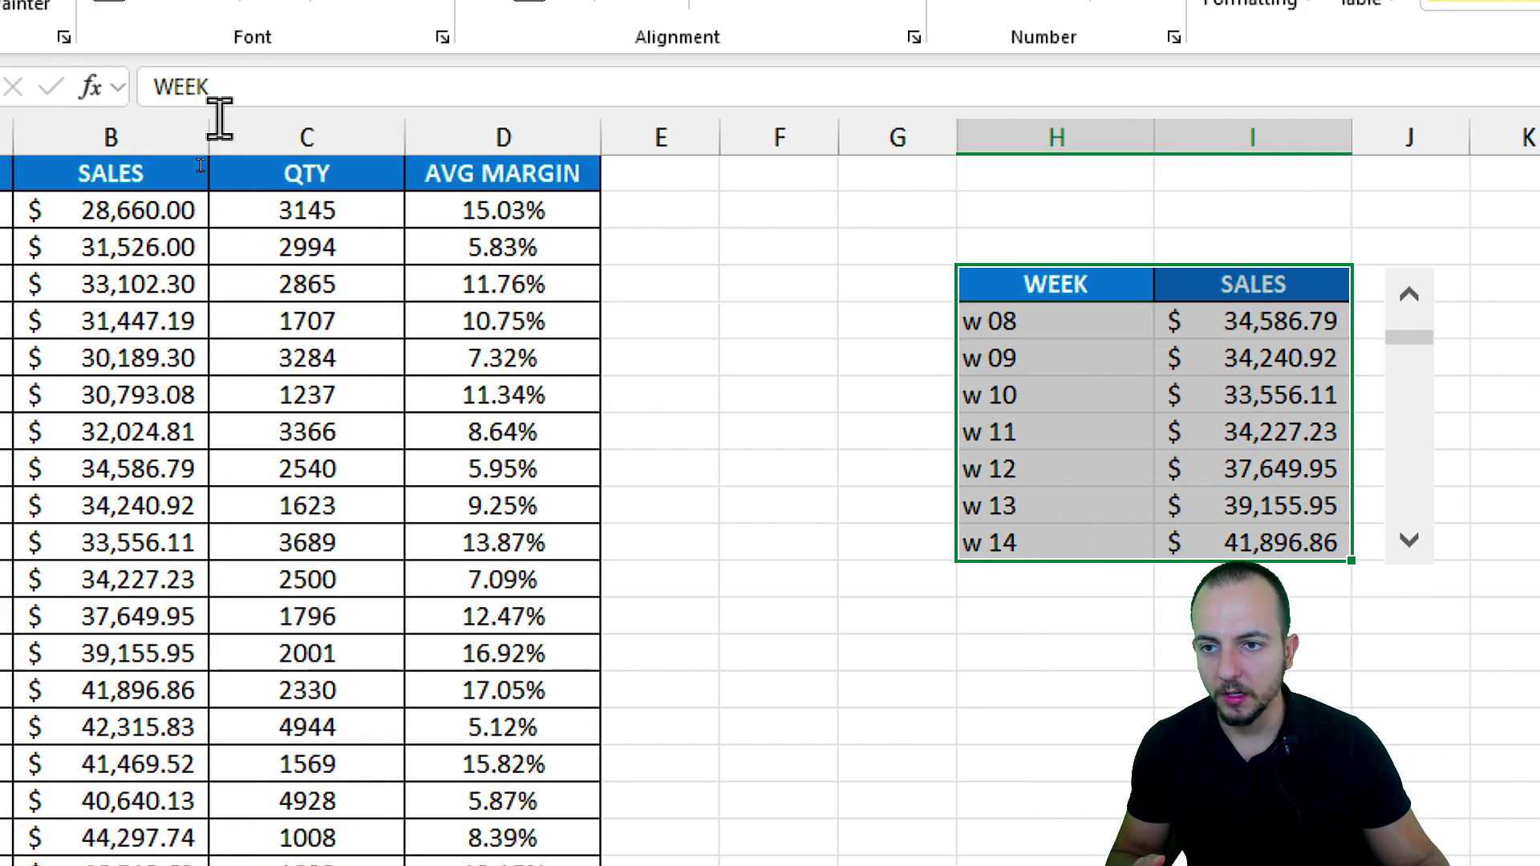
{"action": "left_click", "coordinate": [172, 104]}
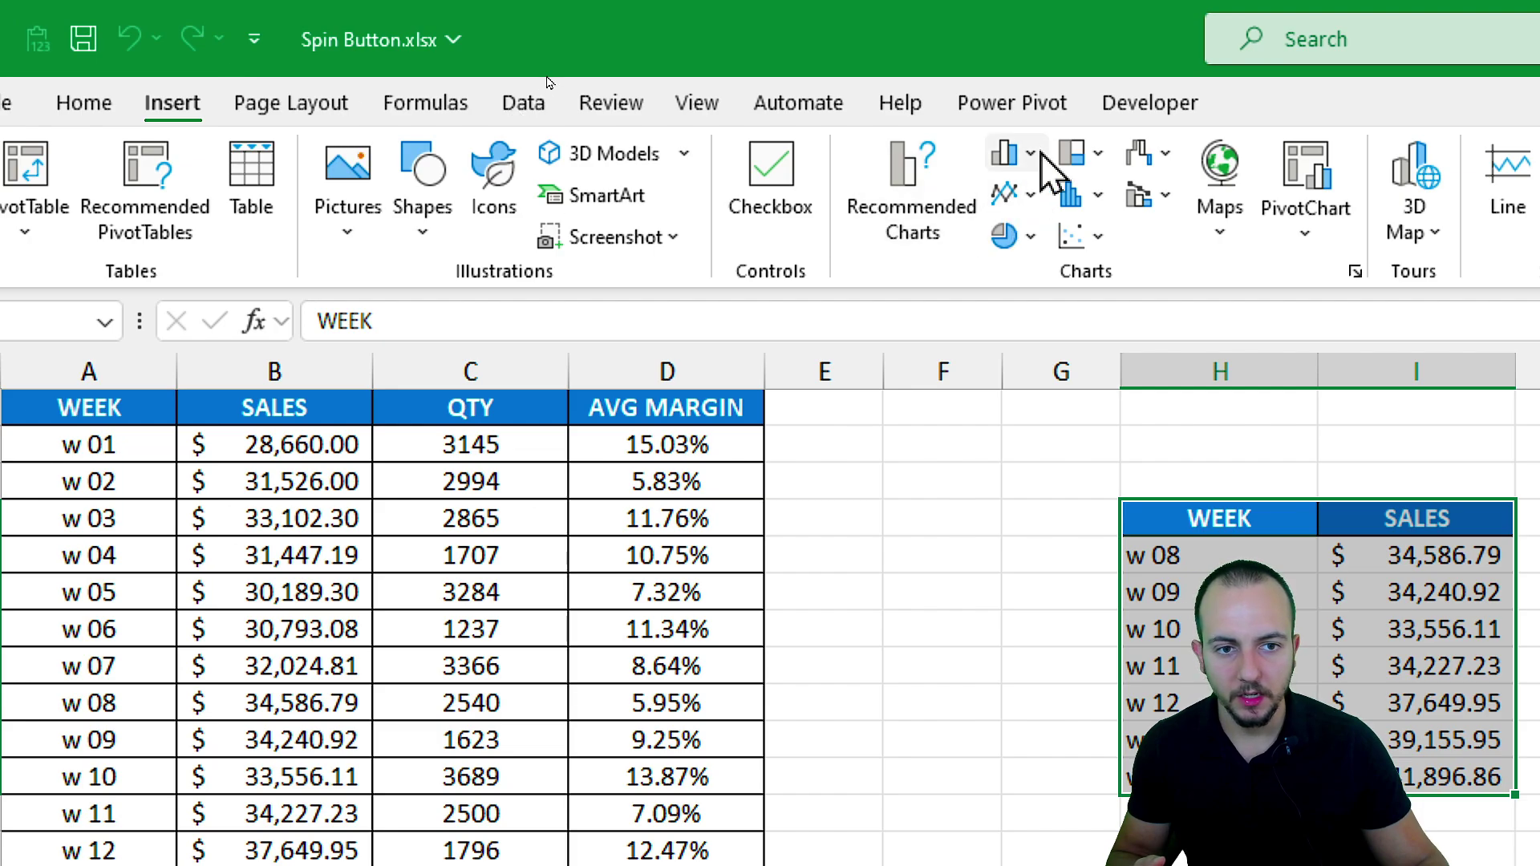
{"action": "left_click", "coordinate": [1017, 154]}
{"action": "left_click", "coordinate": [1107, 265]}
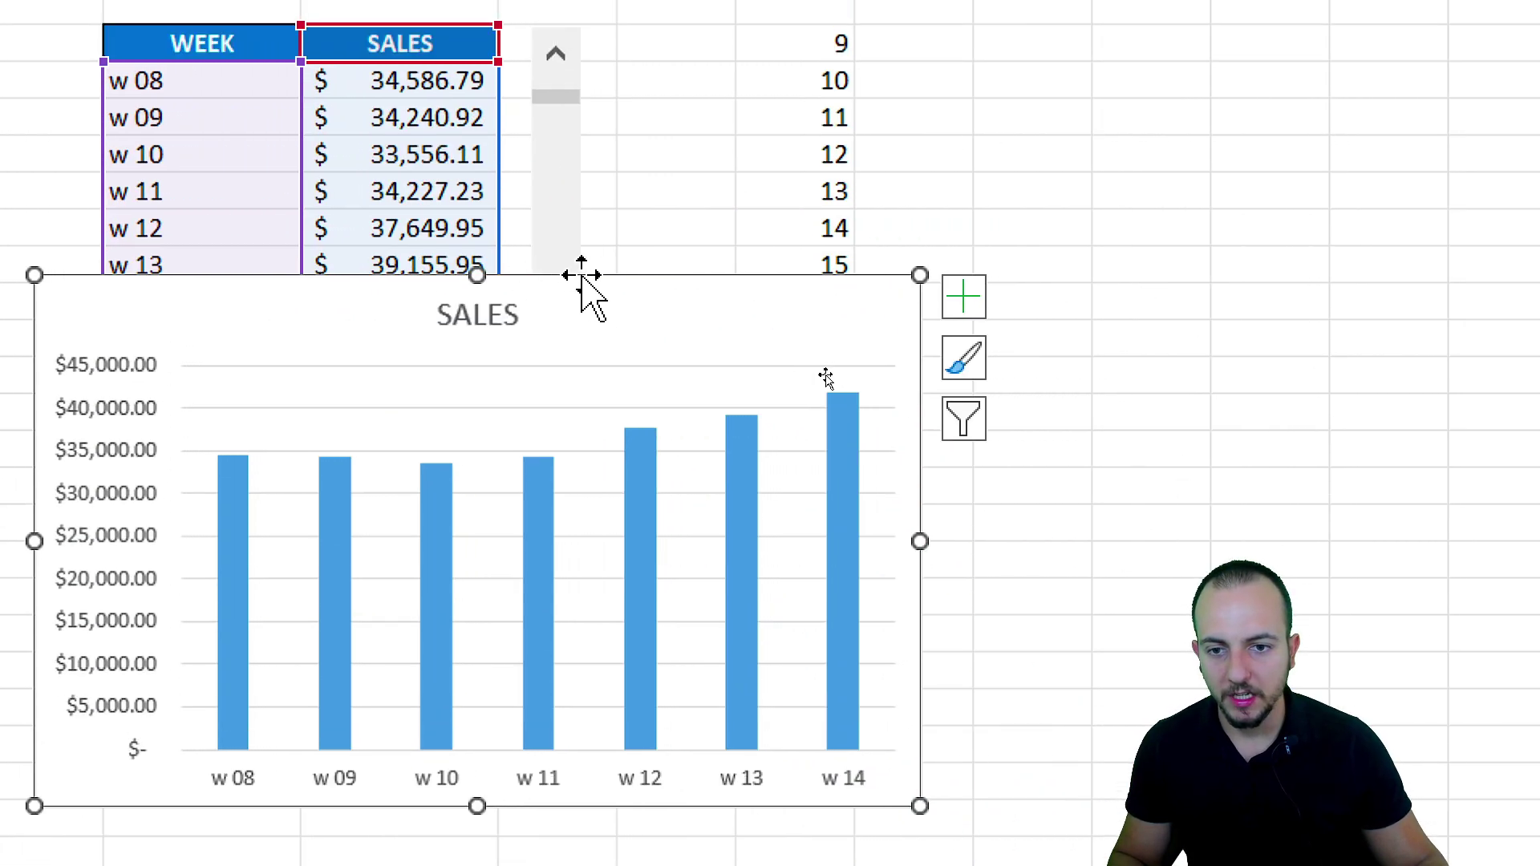
{"action": "left_click_drag", "start_coordinate": [581, 276], "coordinate": [1025, 144]}
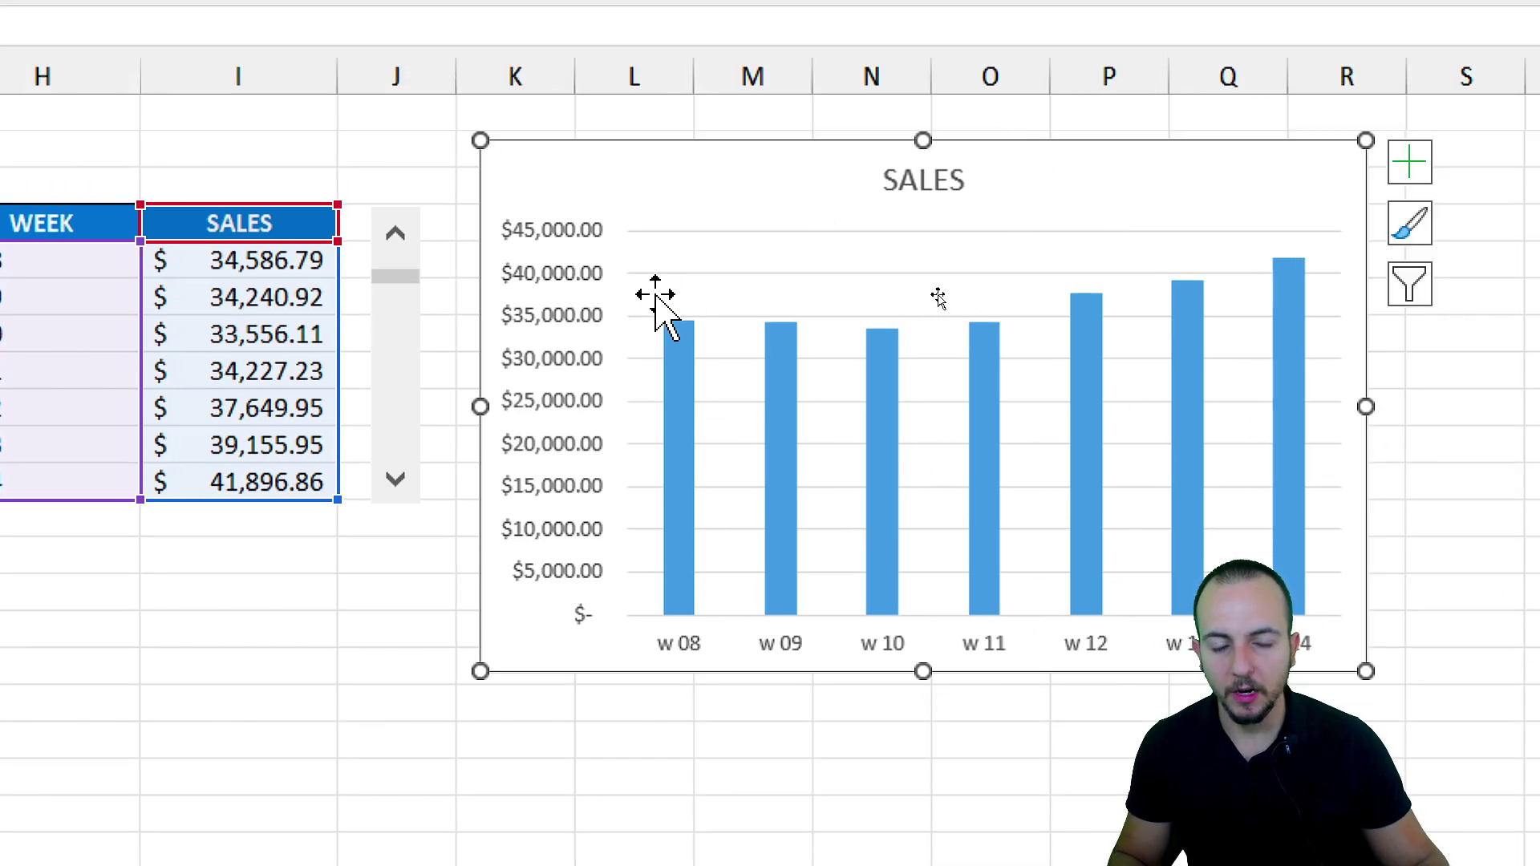
{"action": "left_click", "coordinate": [350, 622]}
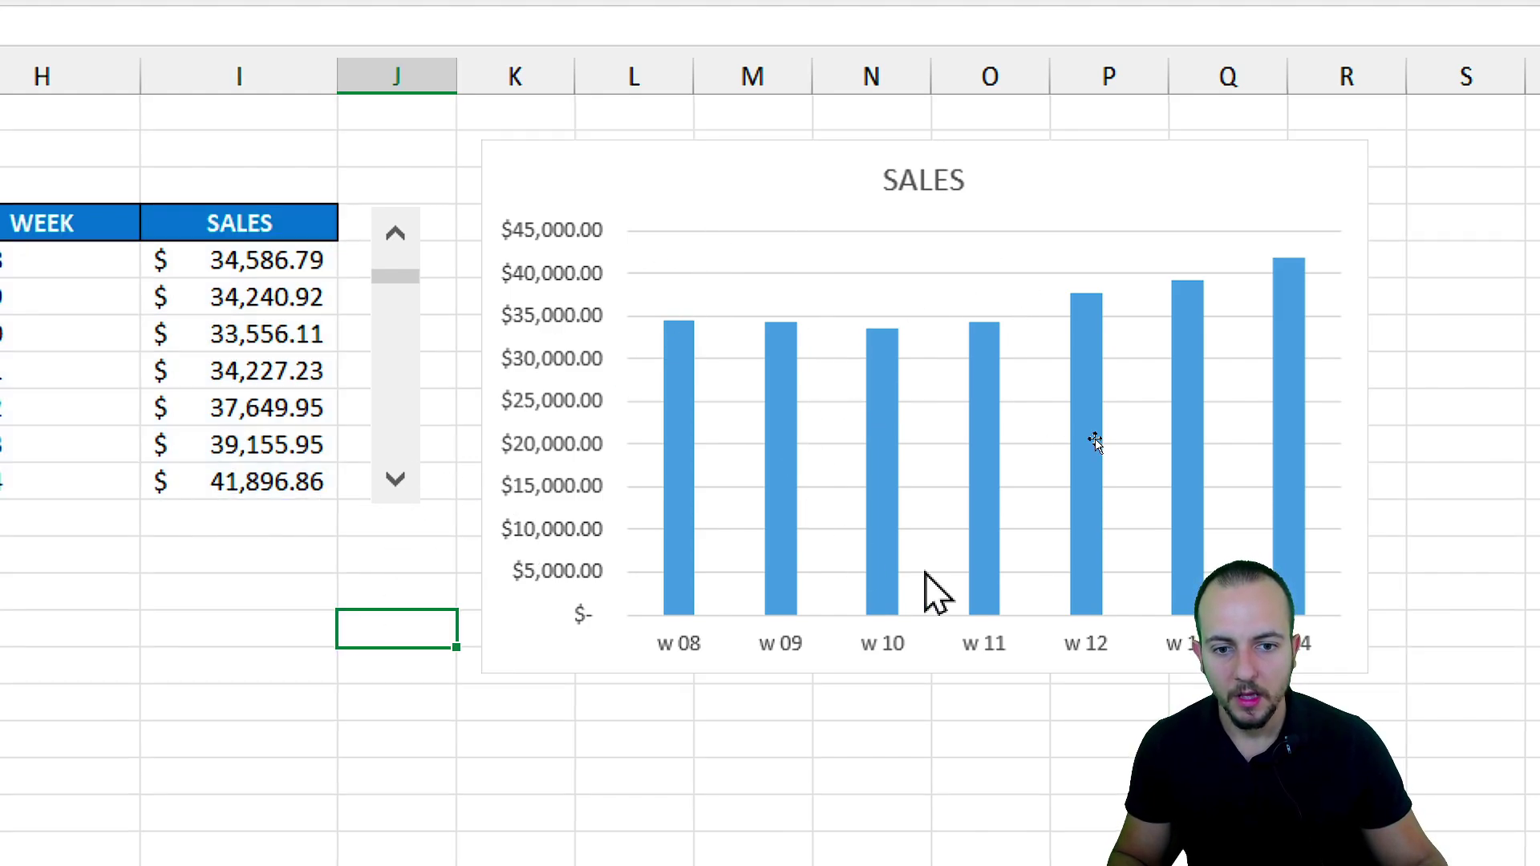
Step: Give the sales chart area a solid black border line with rounded corners
{"action": "scroll", "coordinate": [928, 591], "scroll_direction": "right", "scroll_amount": 2}
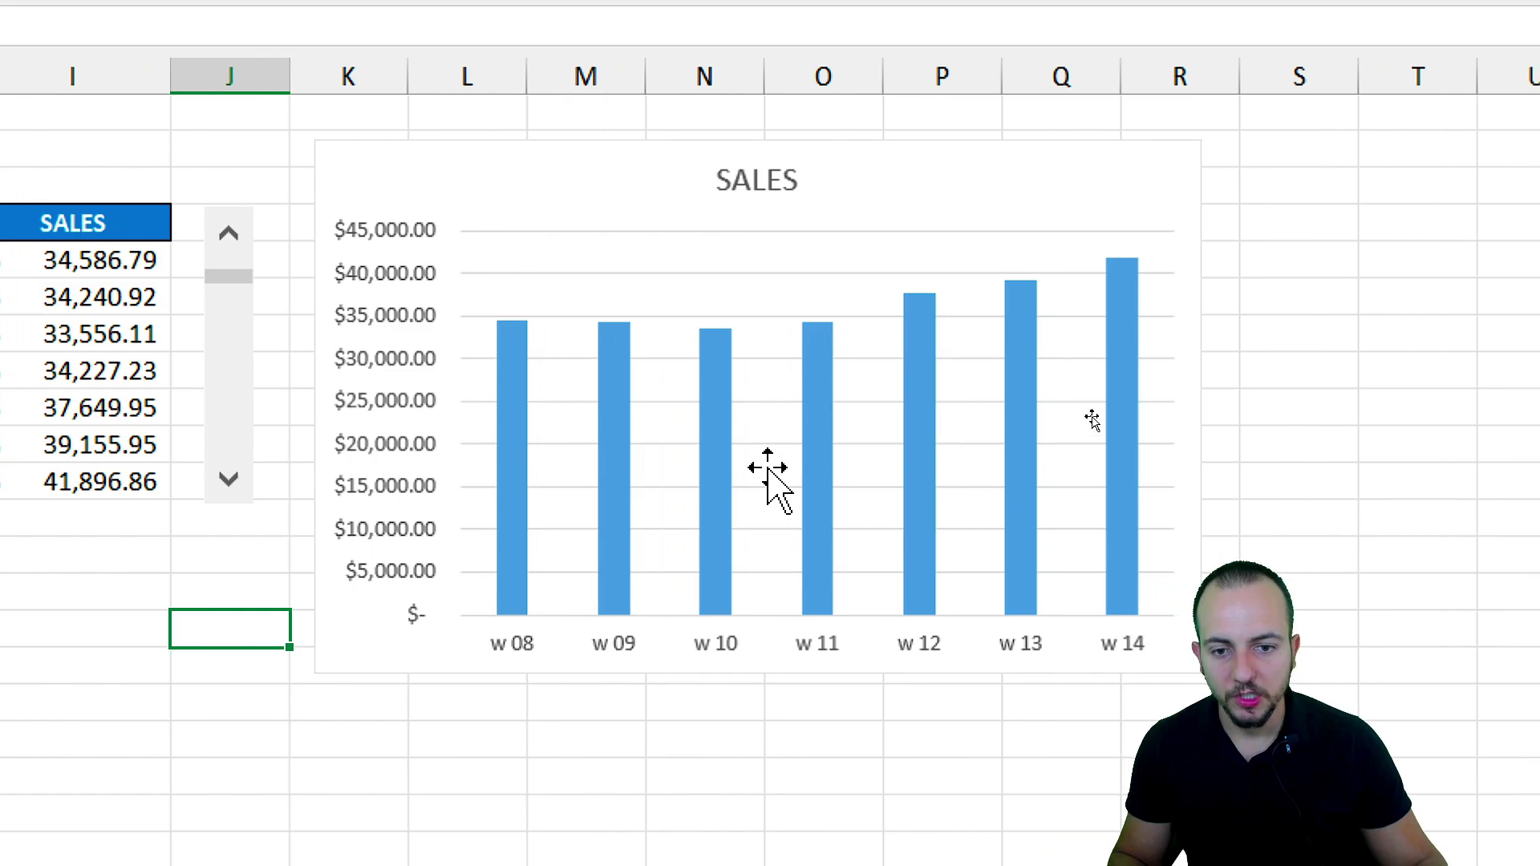
{"action": "right_click", "coordinate": [512, 165]}
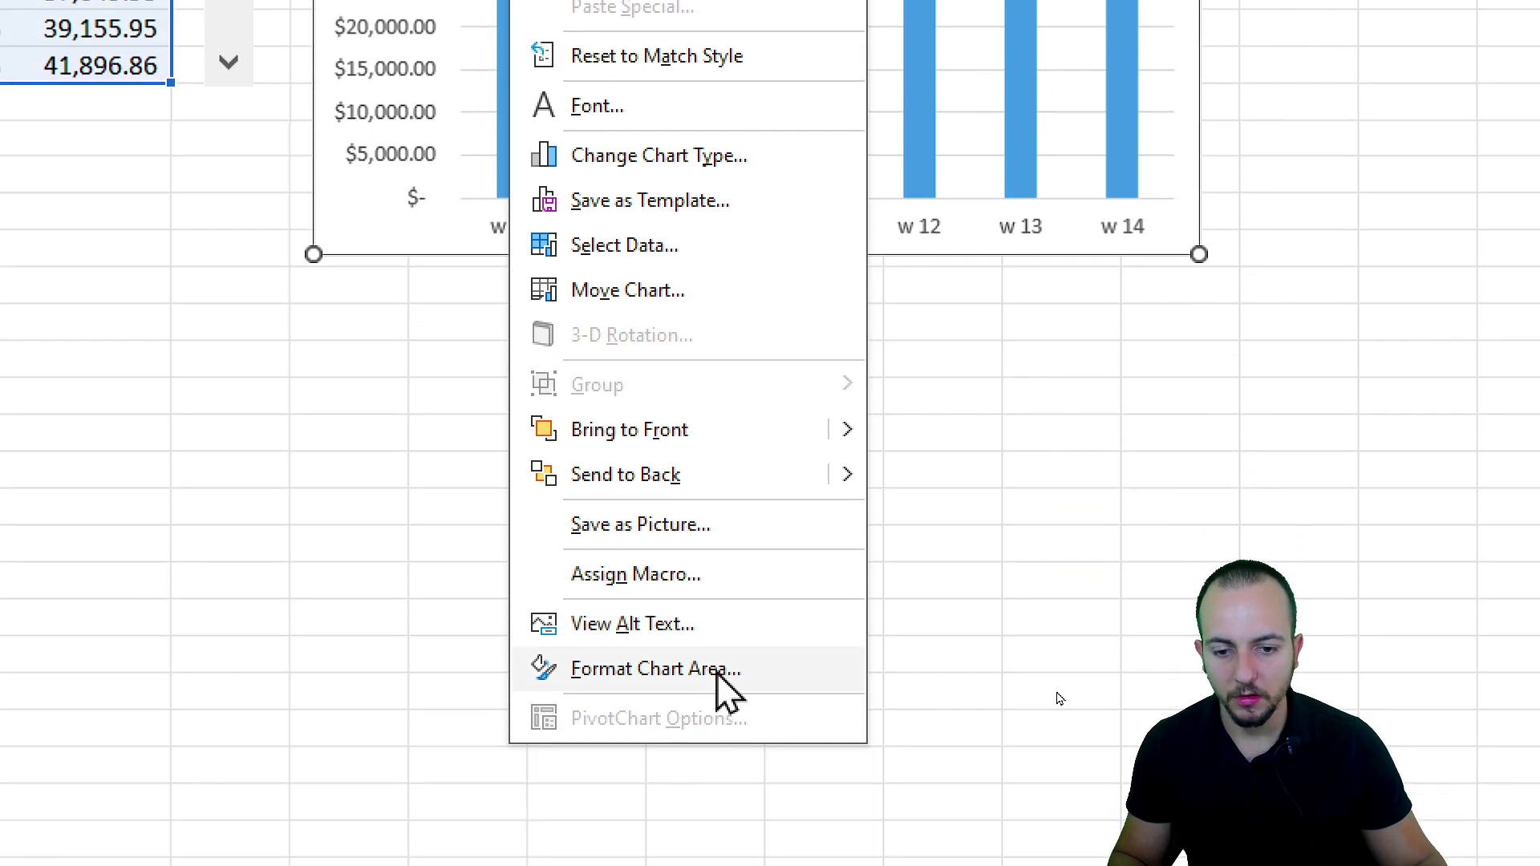
{"action": "left_click", "coordinate": [714, 671]}
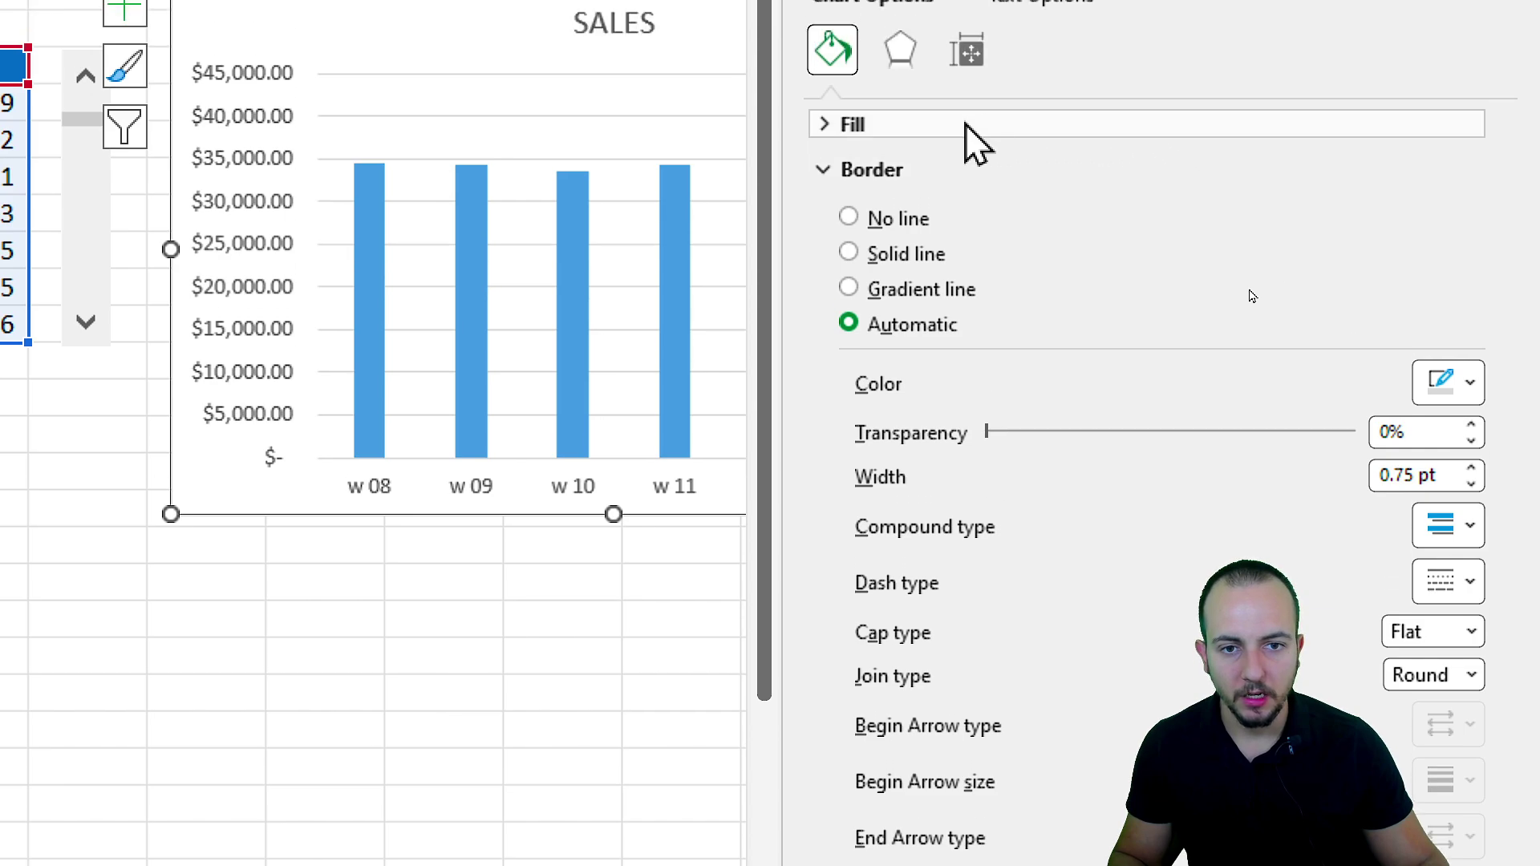
{"action": "left_click", "coordinate": [934, 254]}
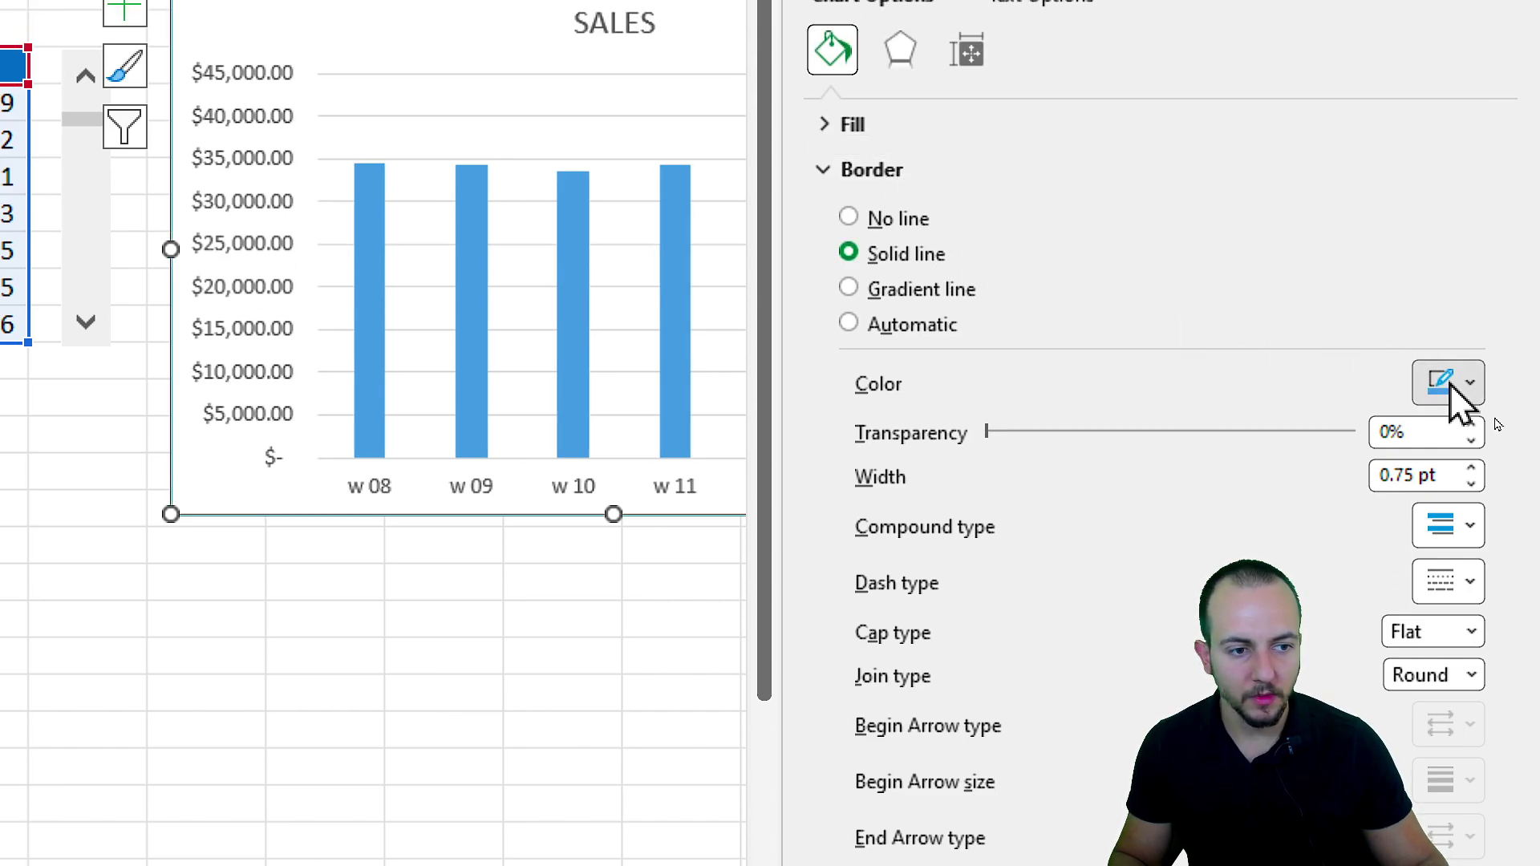
{"action": "left_click", "coordinate": [1451, 388]}
{"action": "left_click", "coordinate": [1301, 535]}
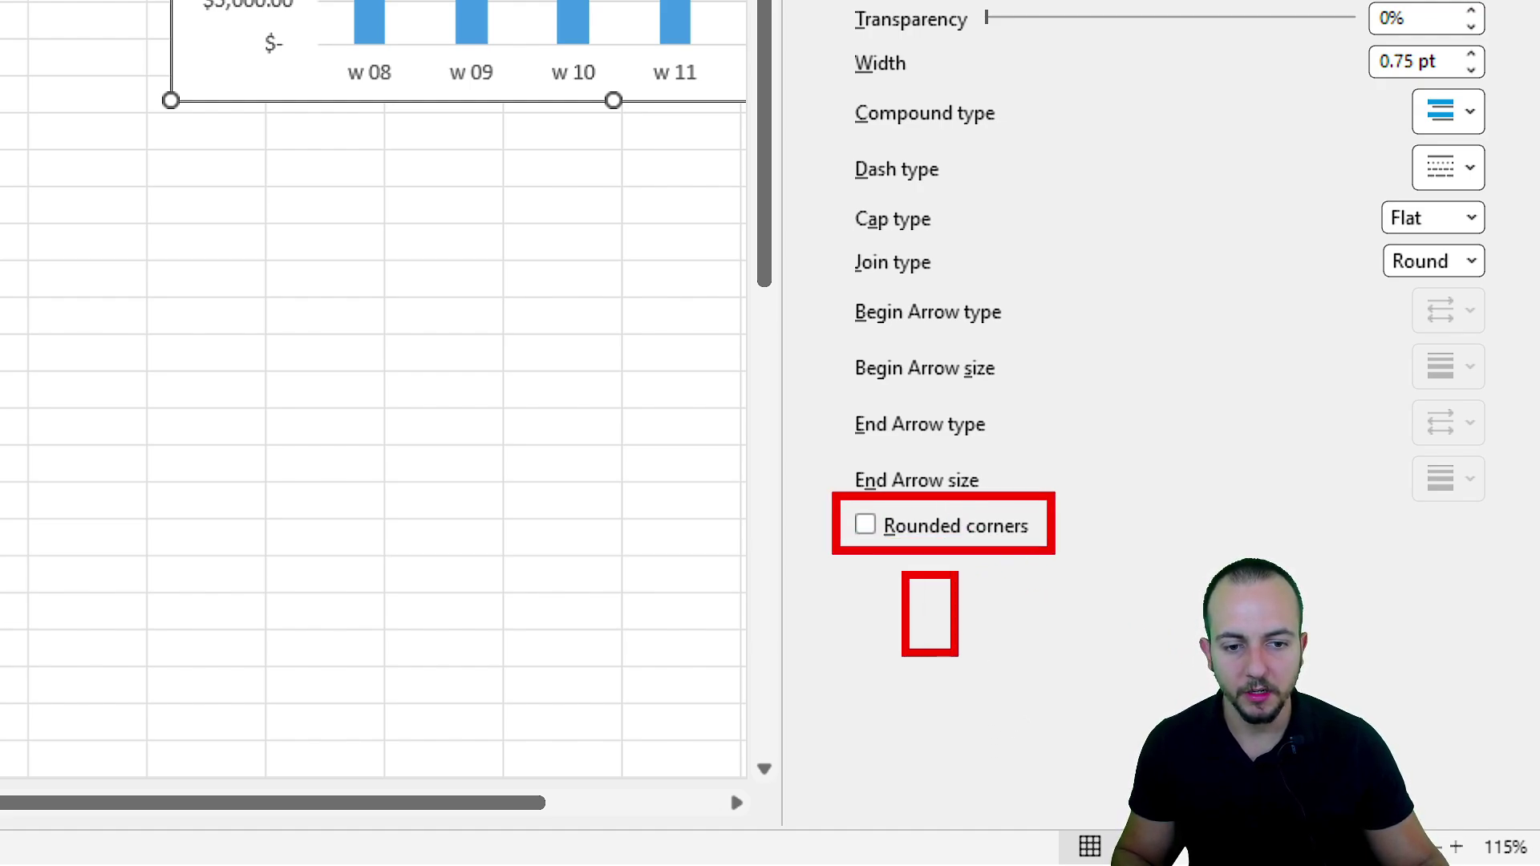
{"action": "left_click", "coordinate": [867, 530]}
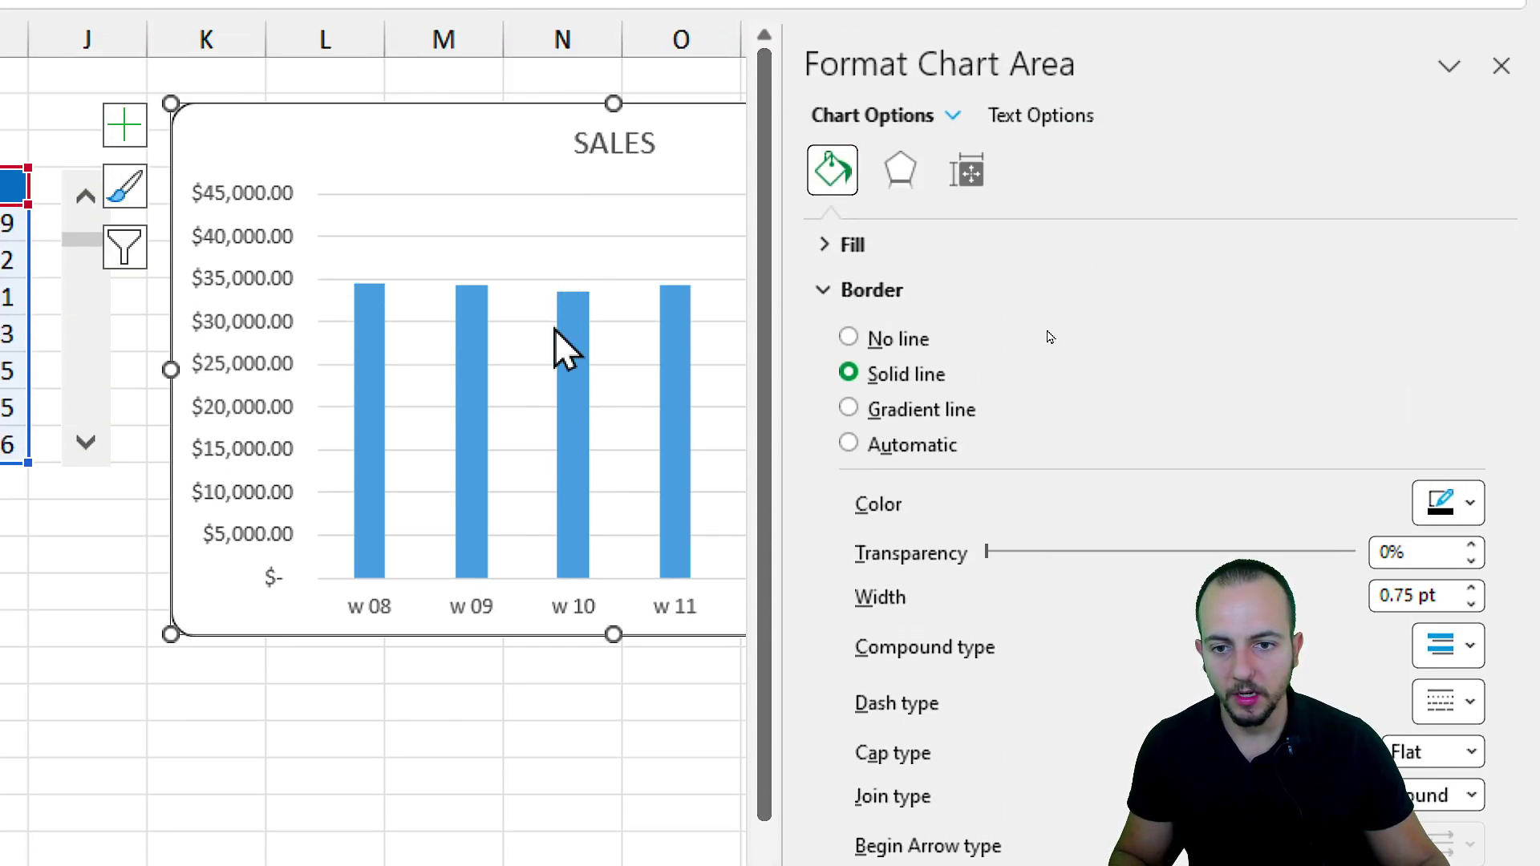
Step: Give the chart's columns a solid 12 pt border in the same light blue as their fill, and close the formatting pane
{"action": "left_click", "coordinate": [576, 374]}
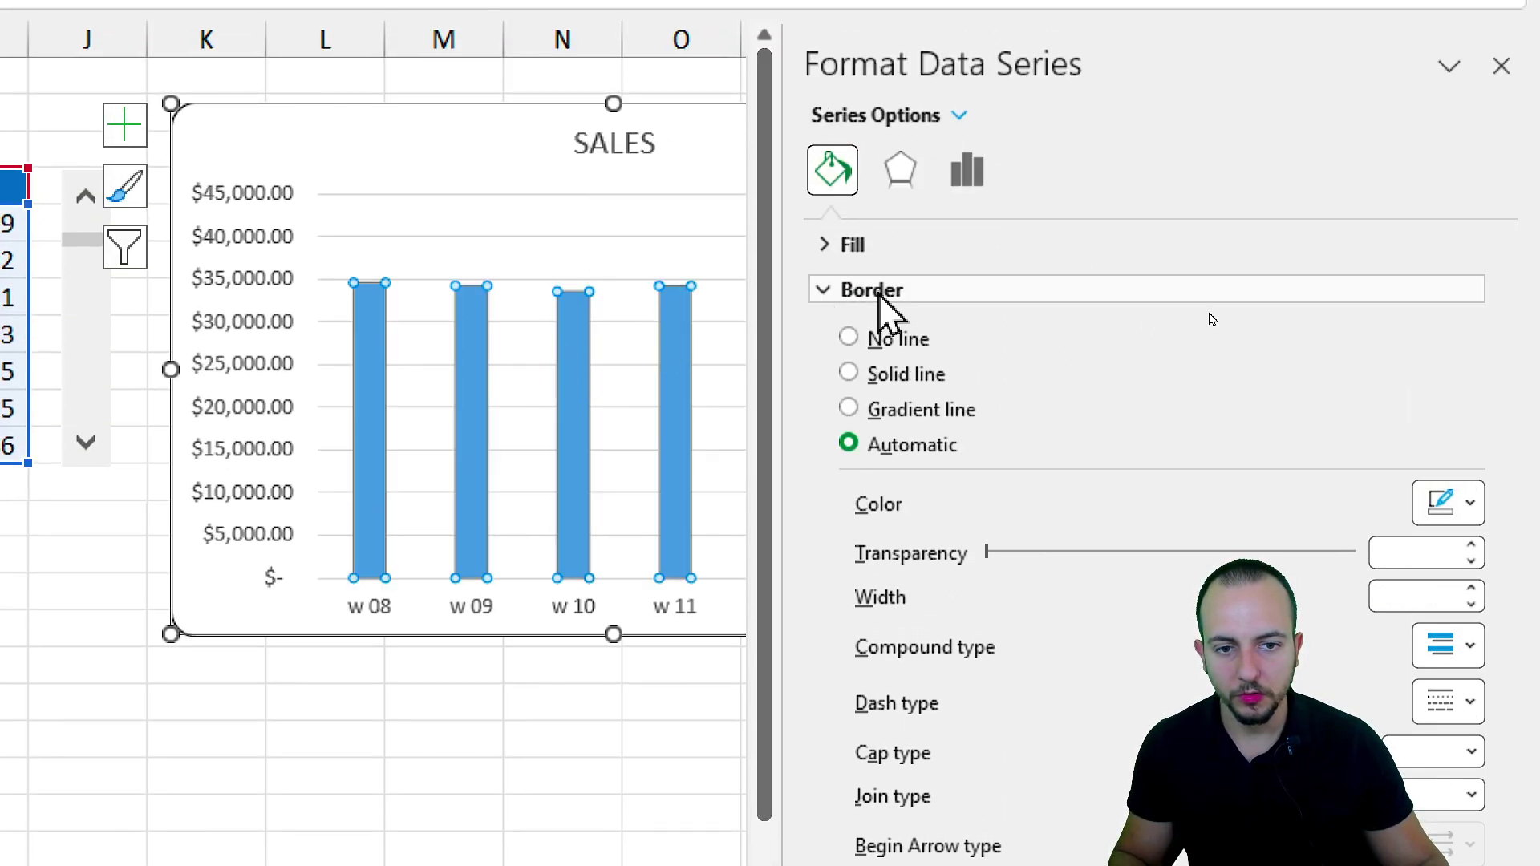
{"action": "left_click", "coordinate": [906, 375]}
{"action": "left_click", "coordinate": [1468, 504]}
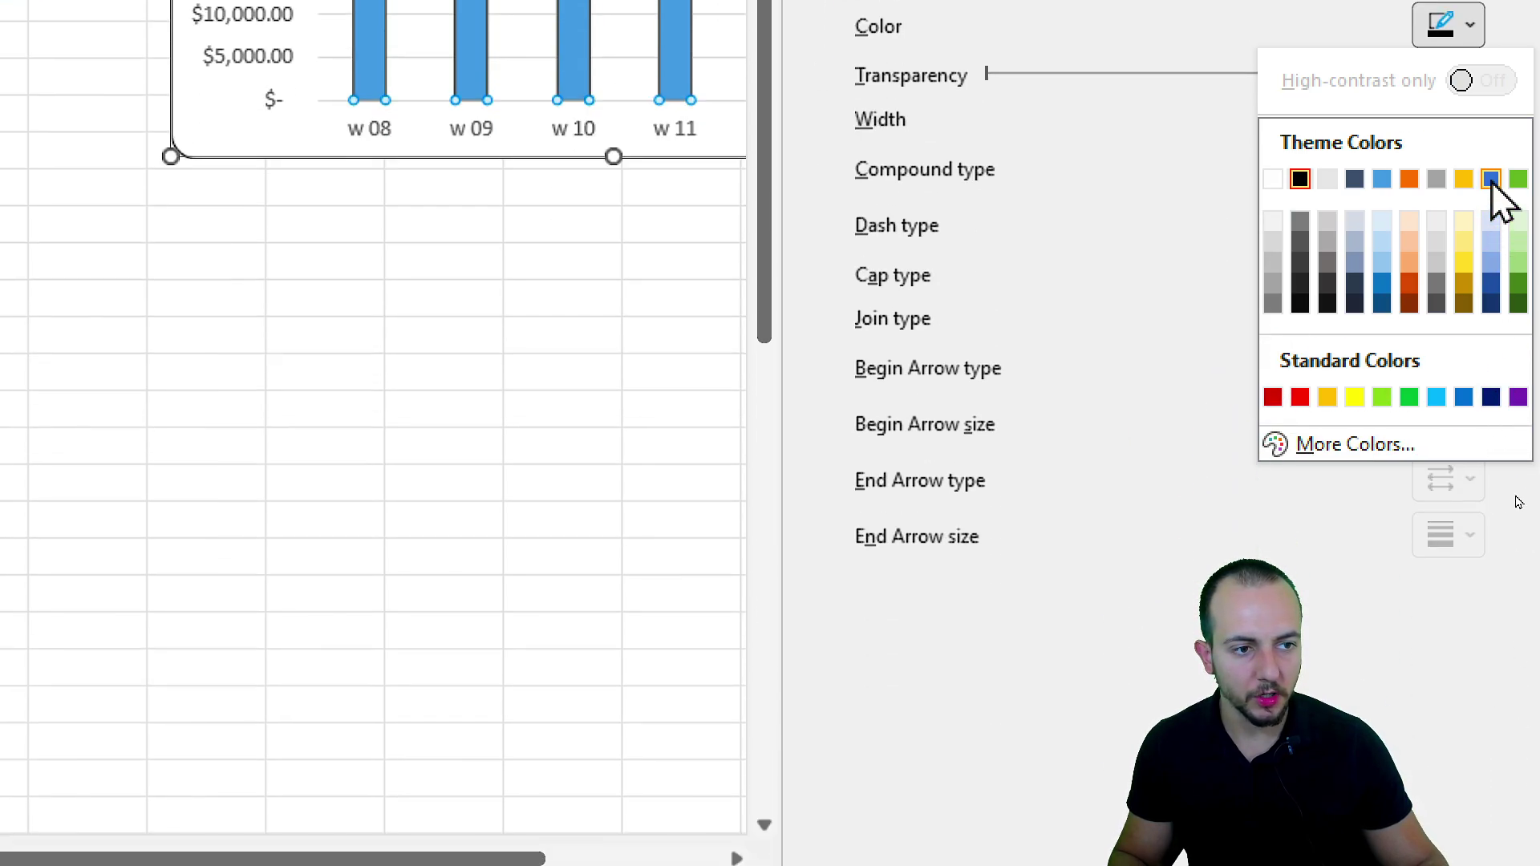
{"action": "left_click", "coordinate": [1491, 180]}
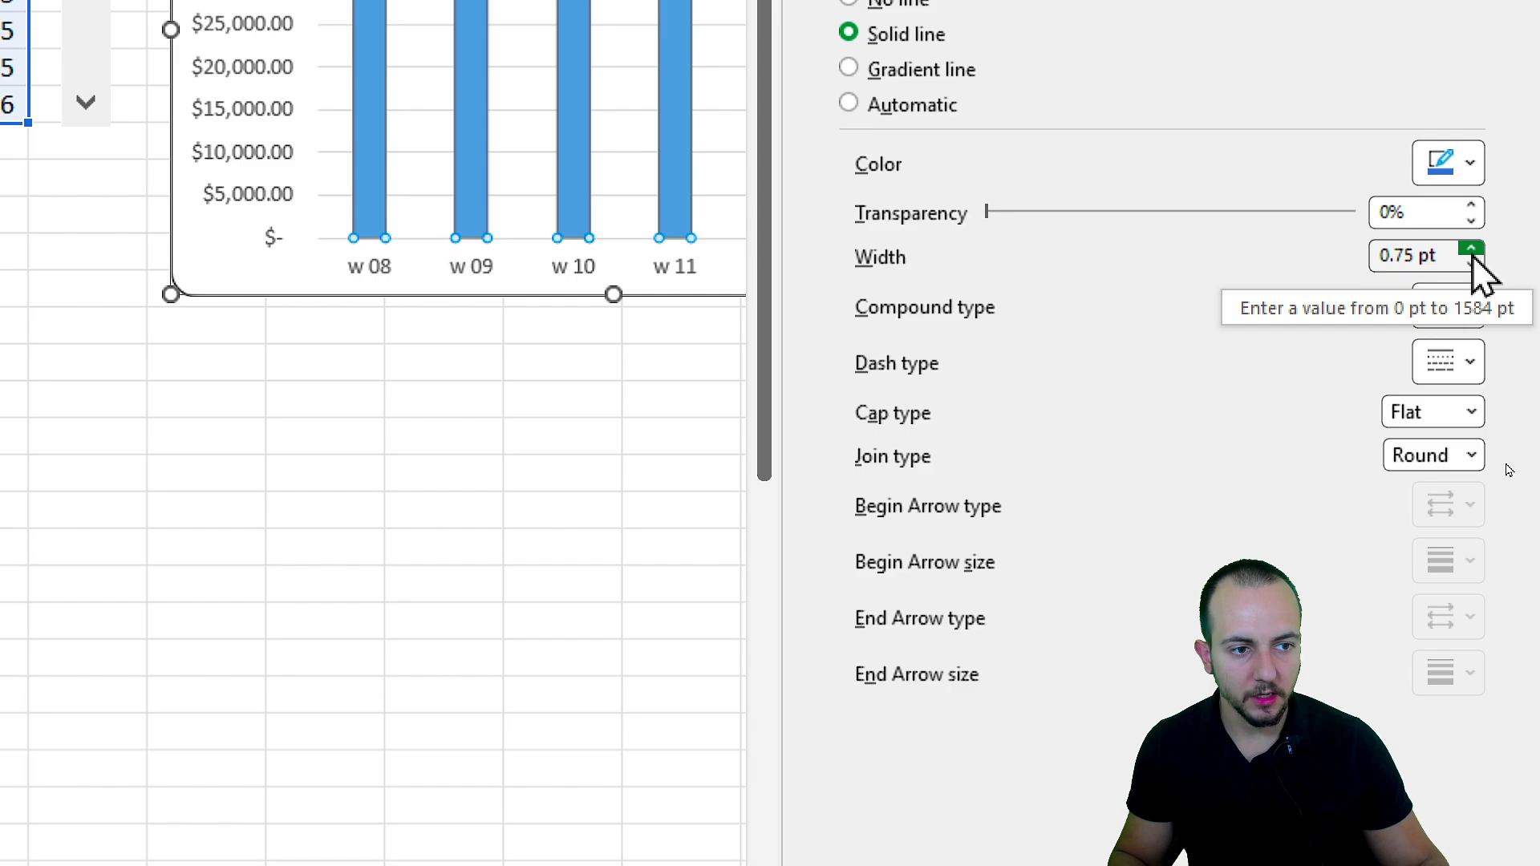
{"action": "left_click_drag", "start_coordinate": [1473, 251], "coordinate": [1473, 251]}
{"action": "left_click", "coordinate": [1469, 169]}
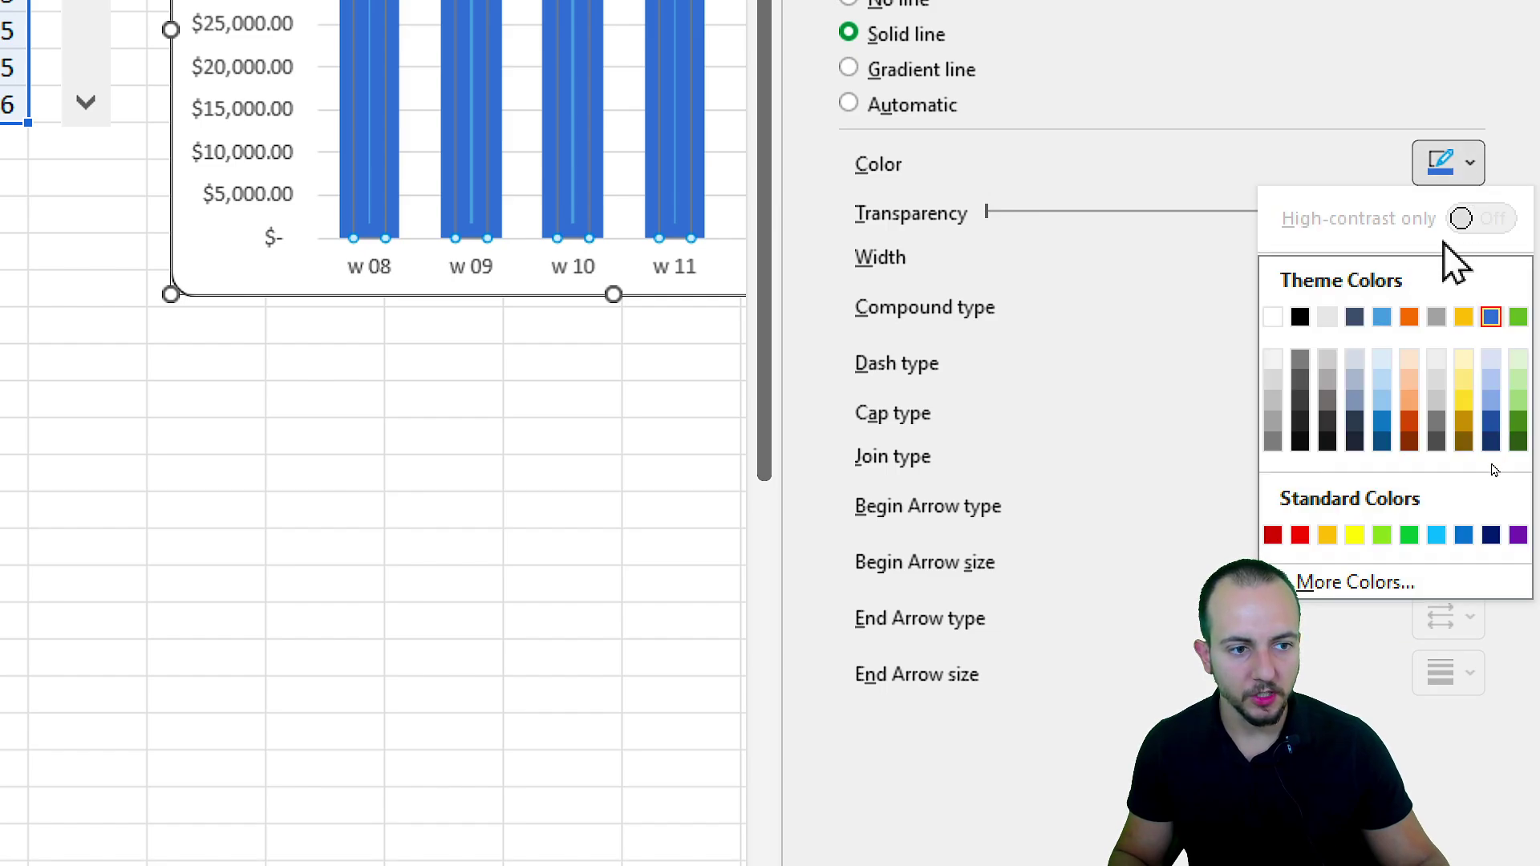
{"action": "left_click", "coordinate": [1400, 334]}
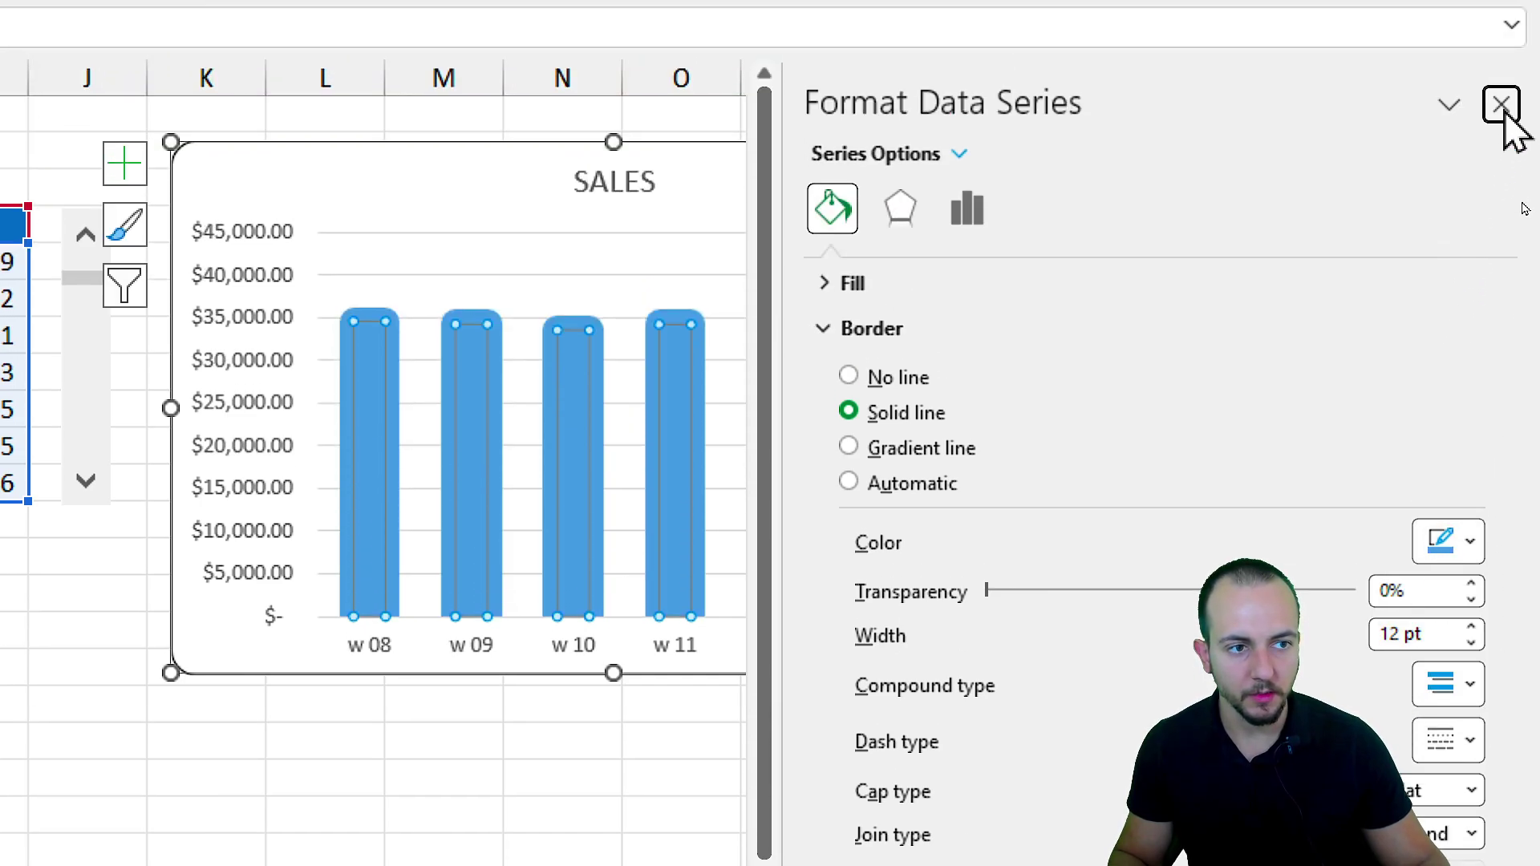
{"action": "left_click", "coordinate": [1499, 106]}
{"action": "left_click", "coordinate": [1170, 365]}
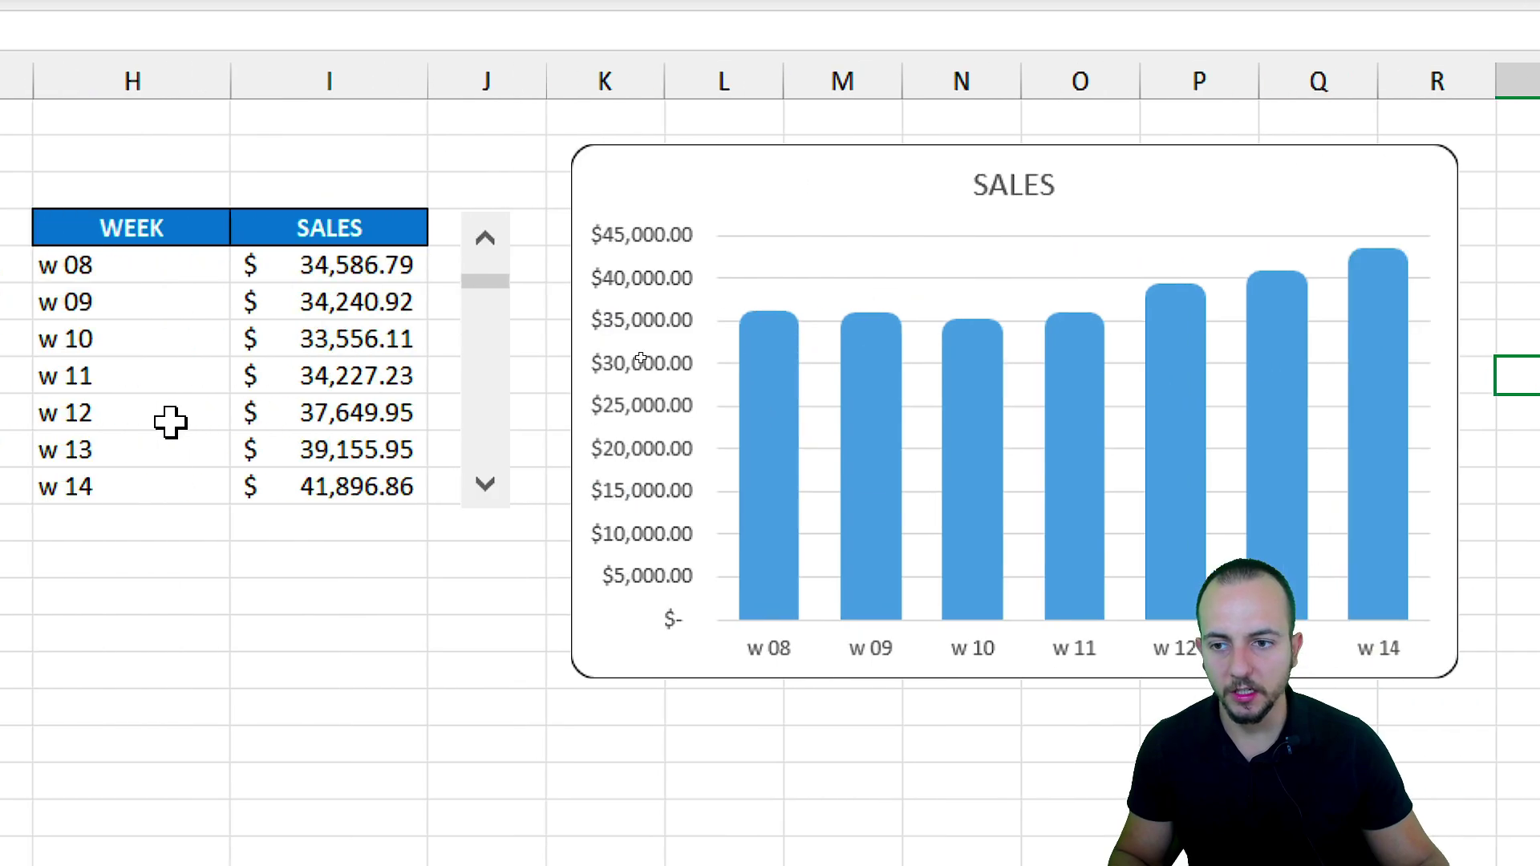
Step: Move the scroll bar down and partly back up to test that the table and the chart update together
{"action": "left_click", "coordinate": [86, 239]}
{"action": "left_click_drag", "start_coordinate": [585, 480], "coordinate": [585, 481]}
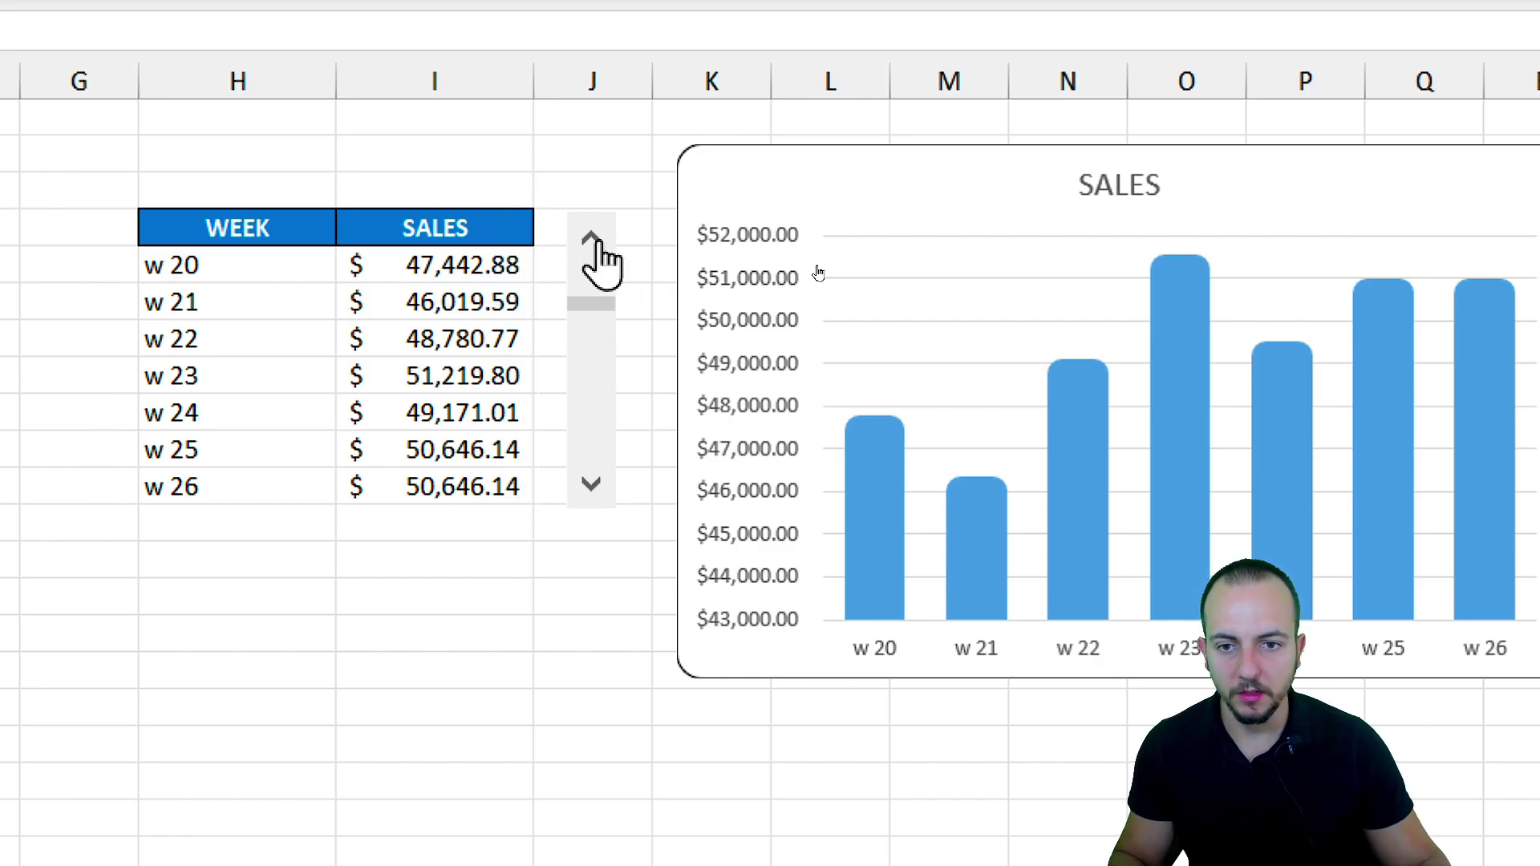
{"action": "left_click_drag", "start_coordinate": [592, 241], "coordinate": [591, 241]}
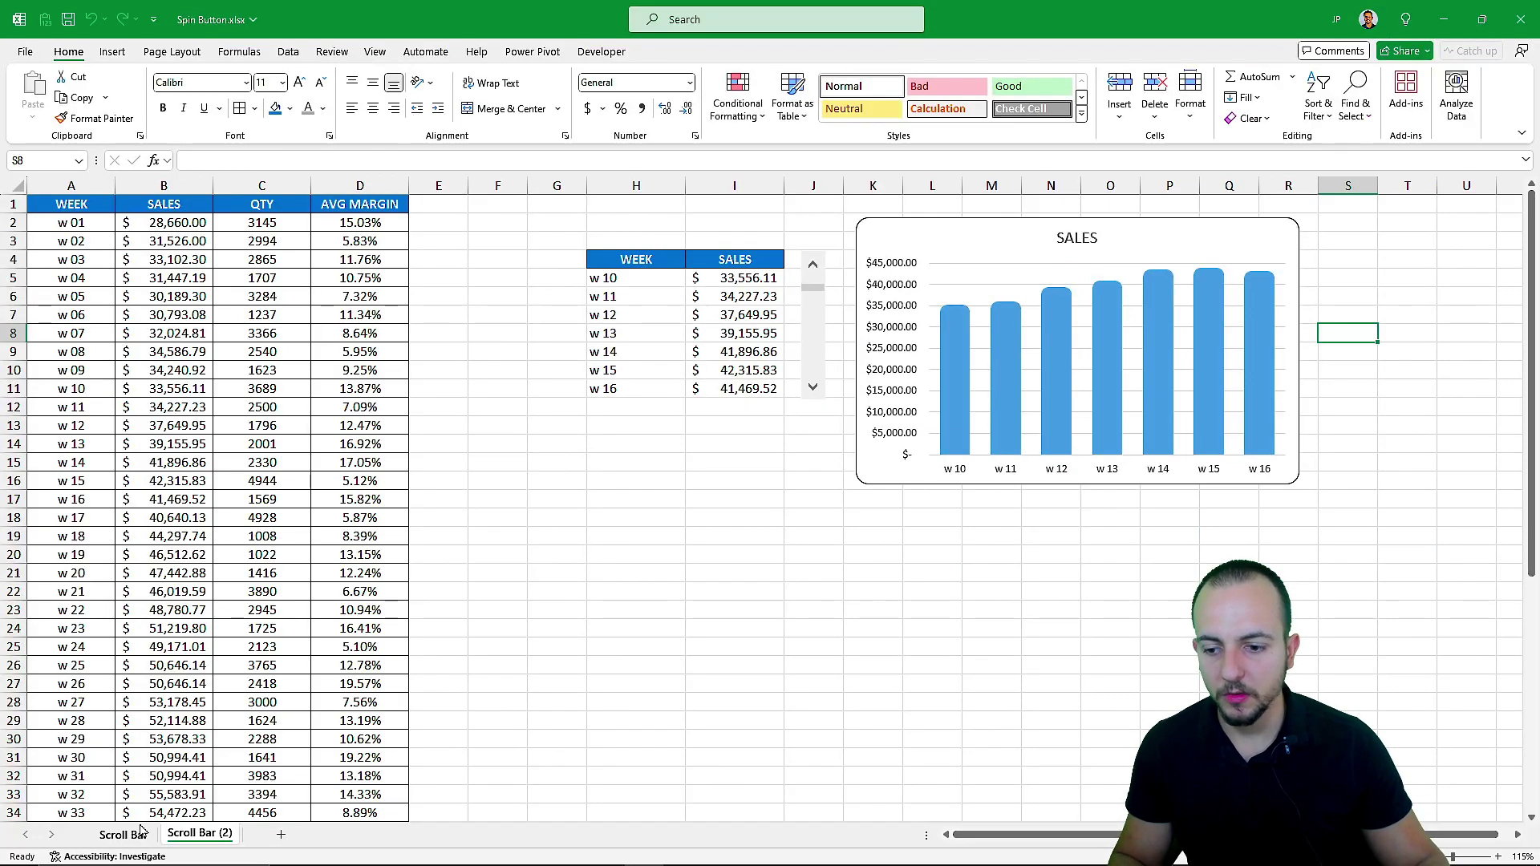
Step: On the Scroll Bar sheet, move the scroll bar down and back up to examine the row highlighting, and return to the Scroll Bar (2) sheet
{"action": "left_click", "coordinate": [140, 833]}
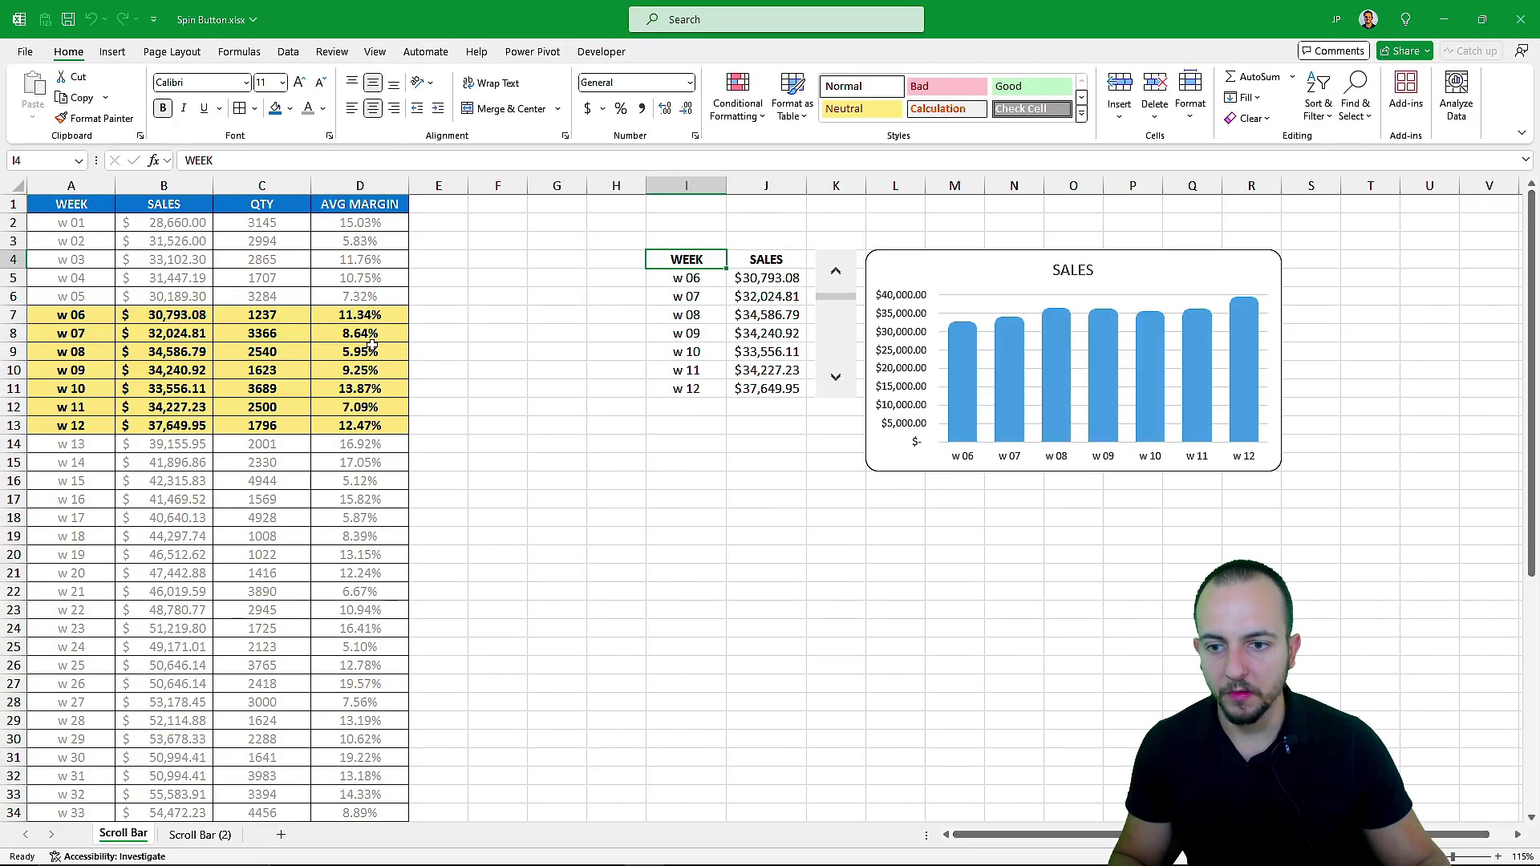
{"action": "left_click", "coordinate": [834, 382]}
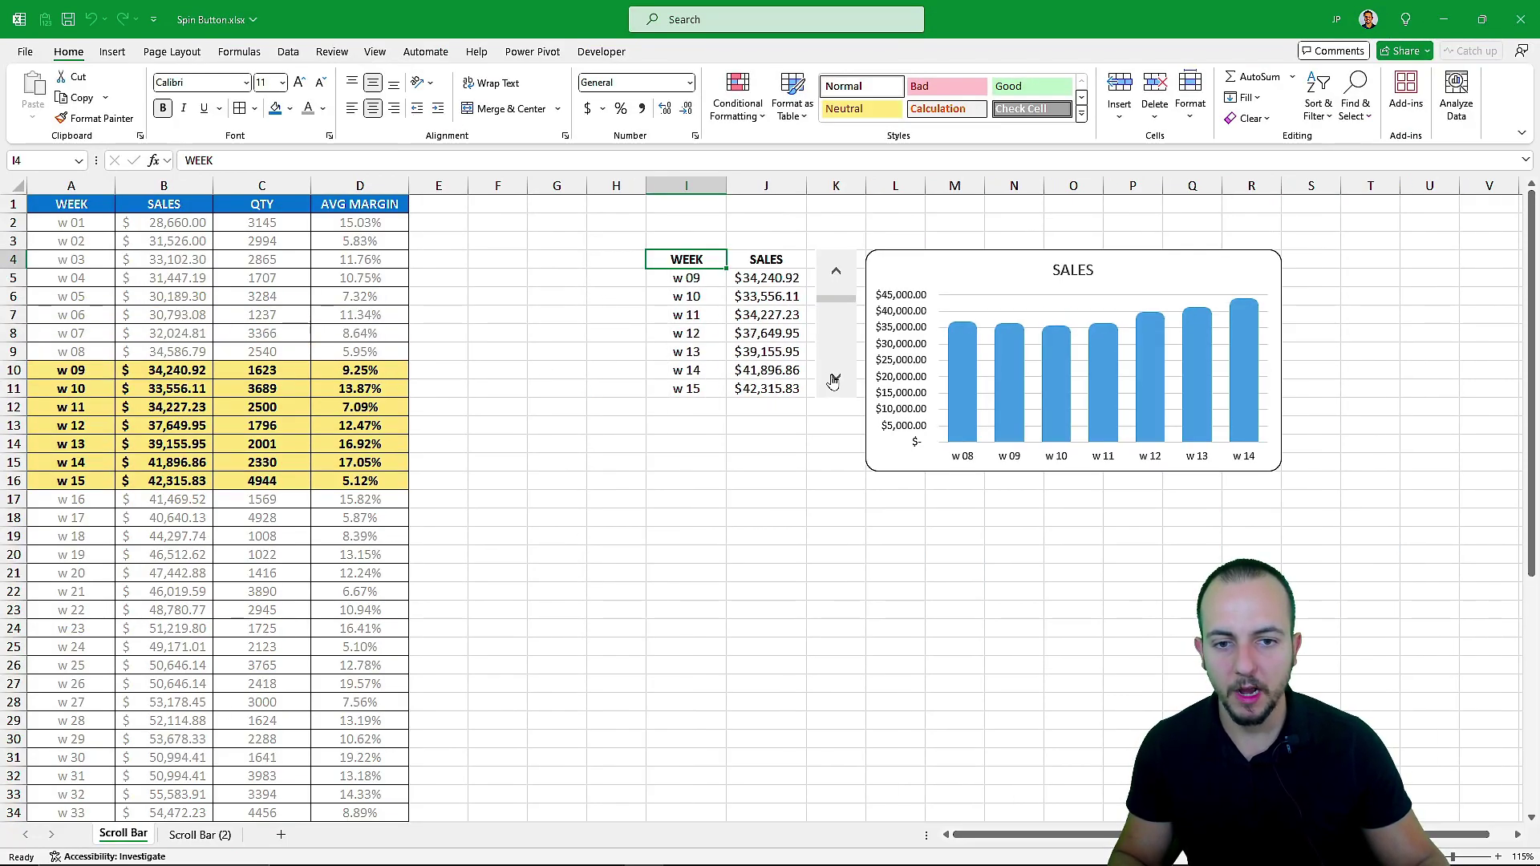
{"action": "left_click", "coordinate": [834, 381]}
{"action": "left_click", "coordinate": [834, 382]}
{"action": "left_click", "coordinate": [838, 277]}
{"action": "left_click", "coordinate": [840, 286]}
{"action": "left_click", "coordinate": [840, 287]}
{"action": "left_click", "coordinate": [840, 286]}
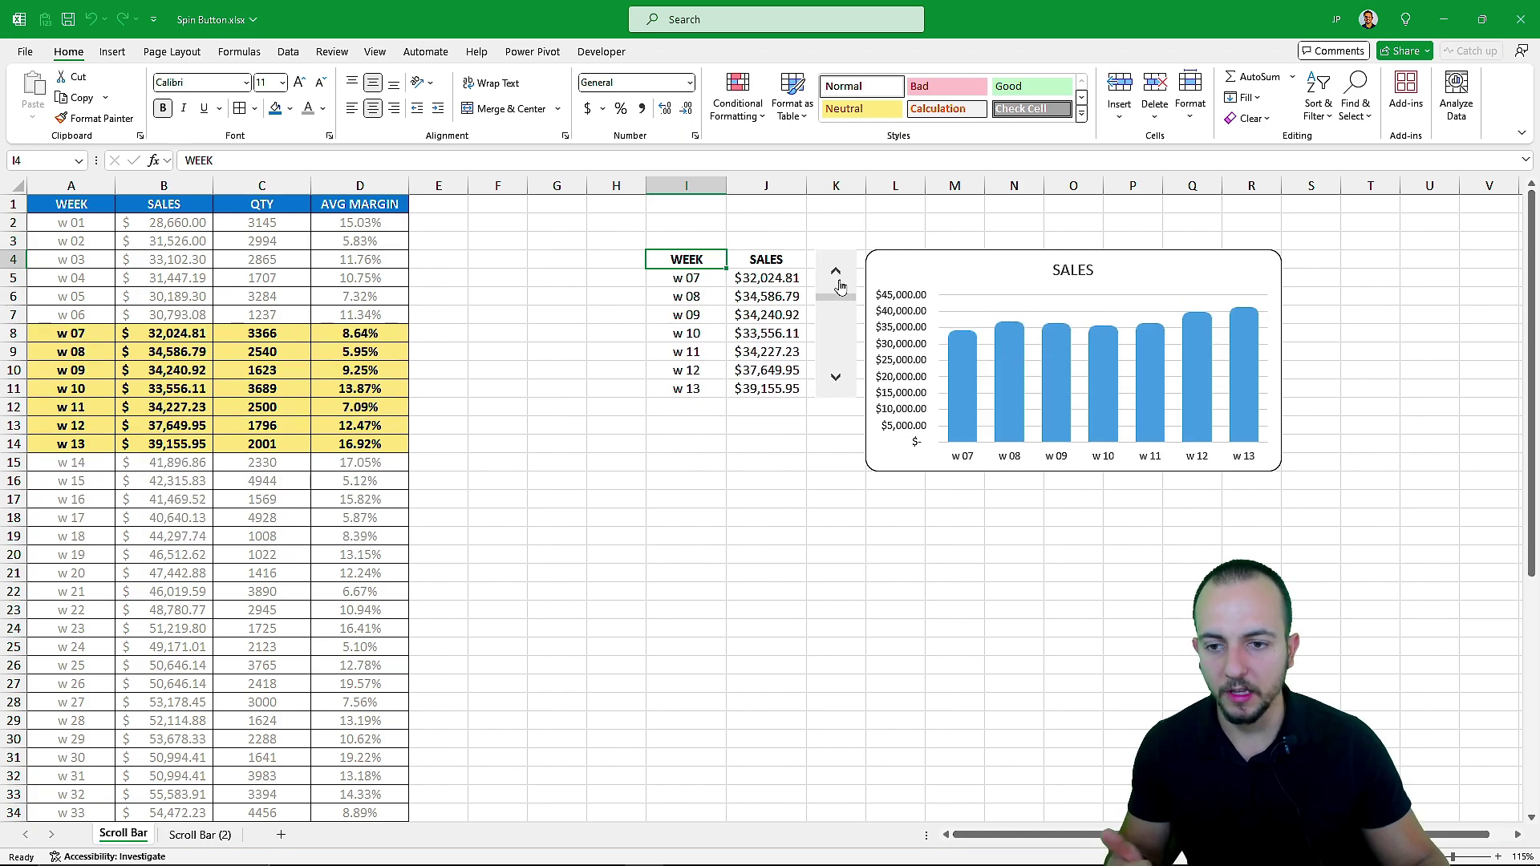
{"action": "left_click", "coordinate": [840, 287]}
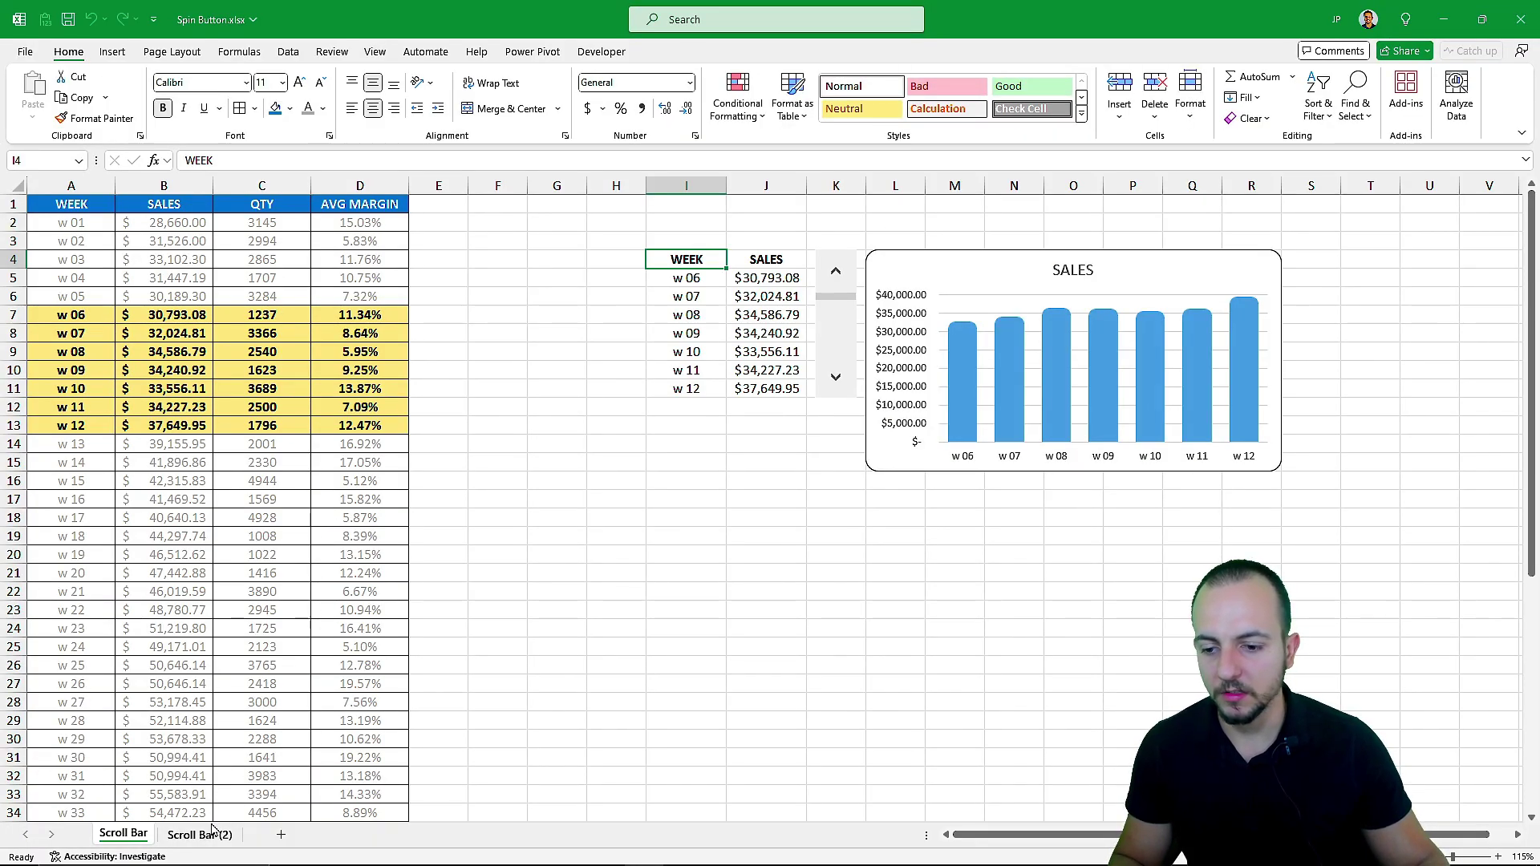
{"action": "left_click", "coordinate": [212, 831]}
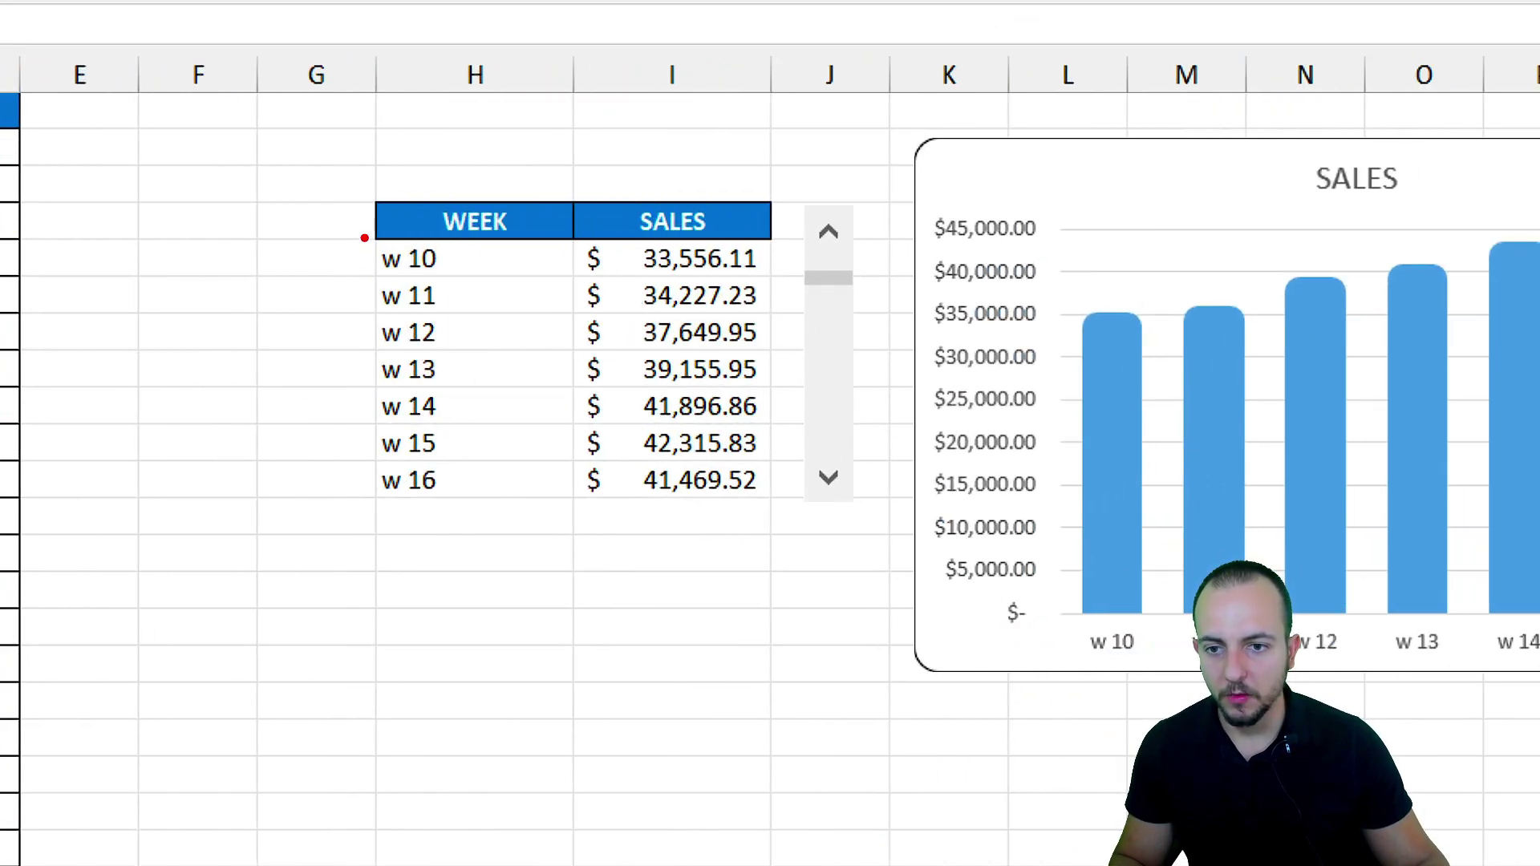
{"action": "left_click_drag", "start_coordinate": [364, 238], "coordinate": [470, 285]}
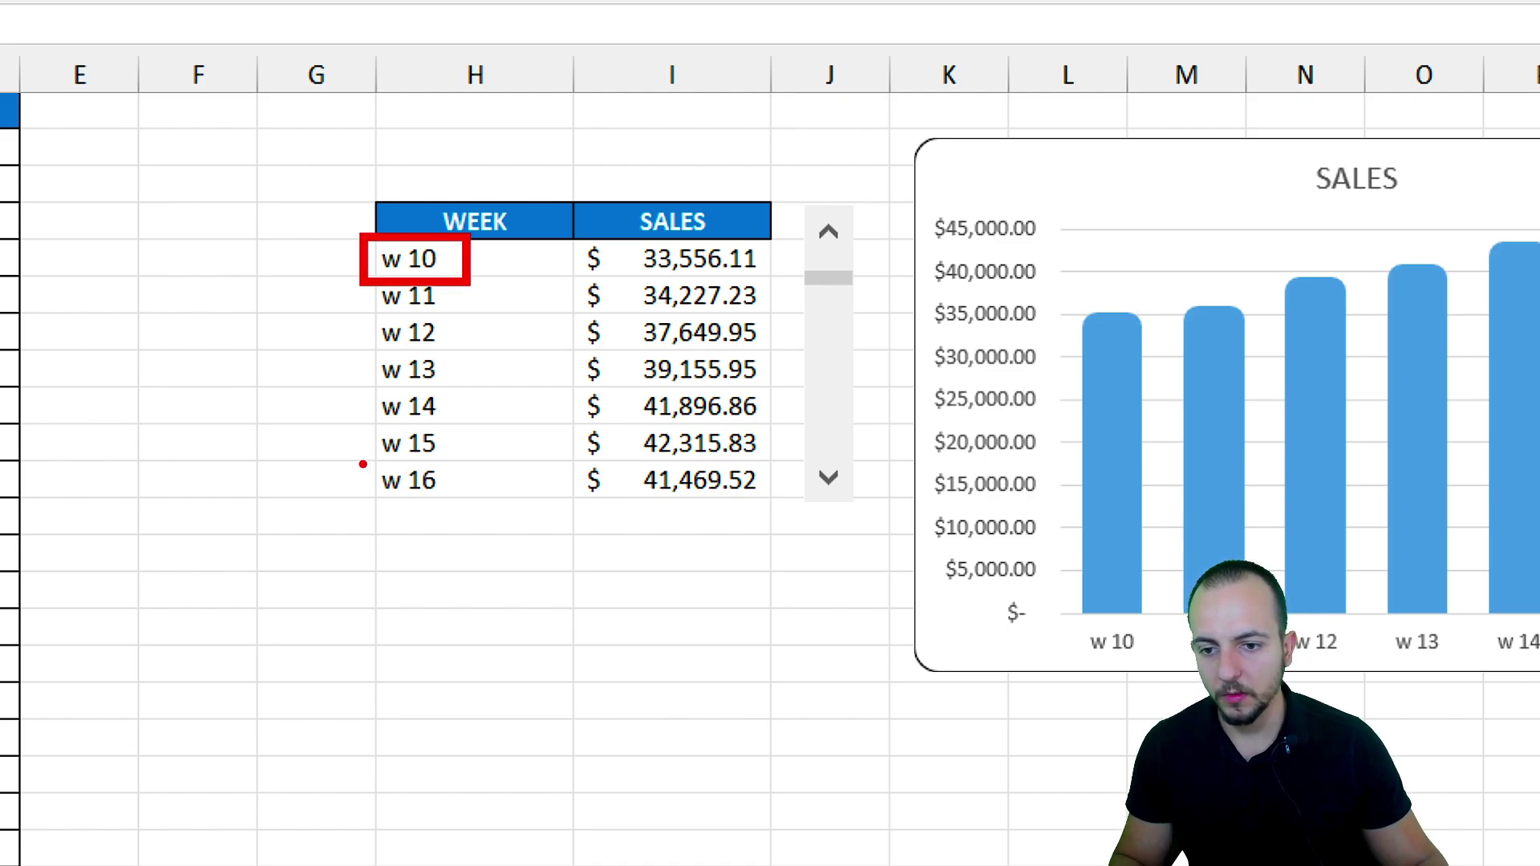
{"action": "mouse_move", "coordinate": [363, 463]}
{"action": "left_mouse_down"}
{"action": "mouse_move", "coordinate": [466, 507]}
{"action": "mouse_move", "coordinate": [491, 283]}
{"action": "left_mouse_up"}
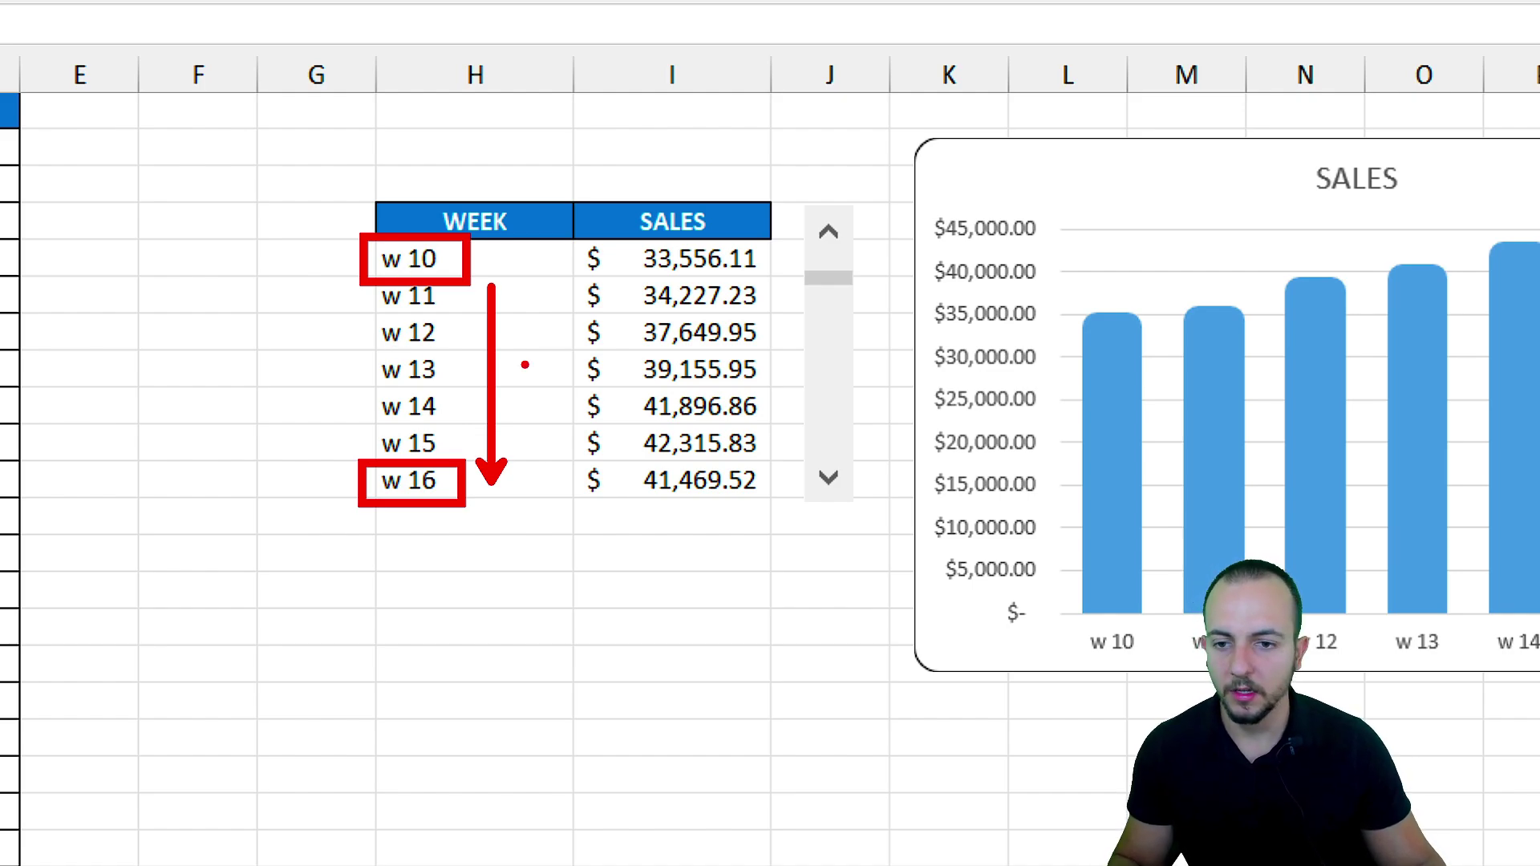
{"action": "key", "text": "Escape"}
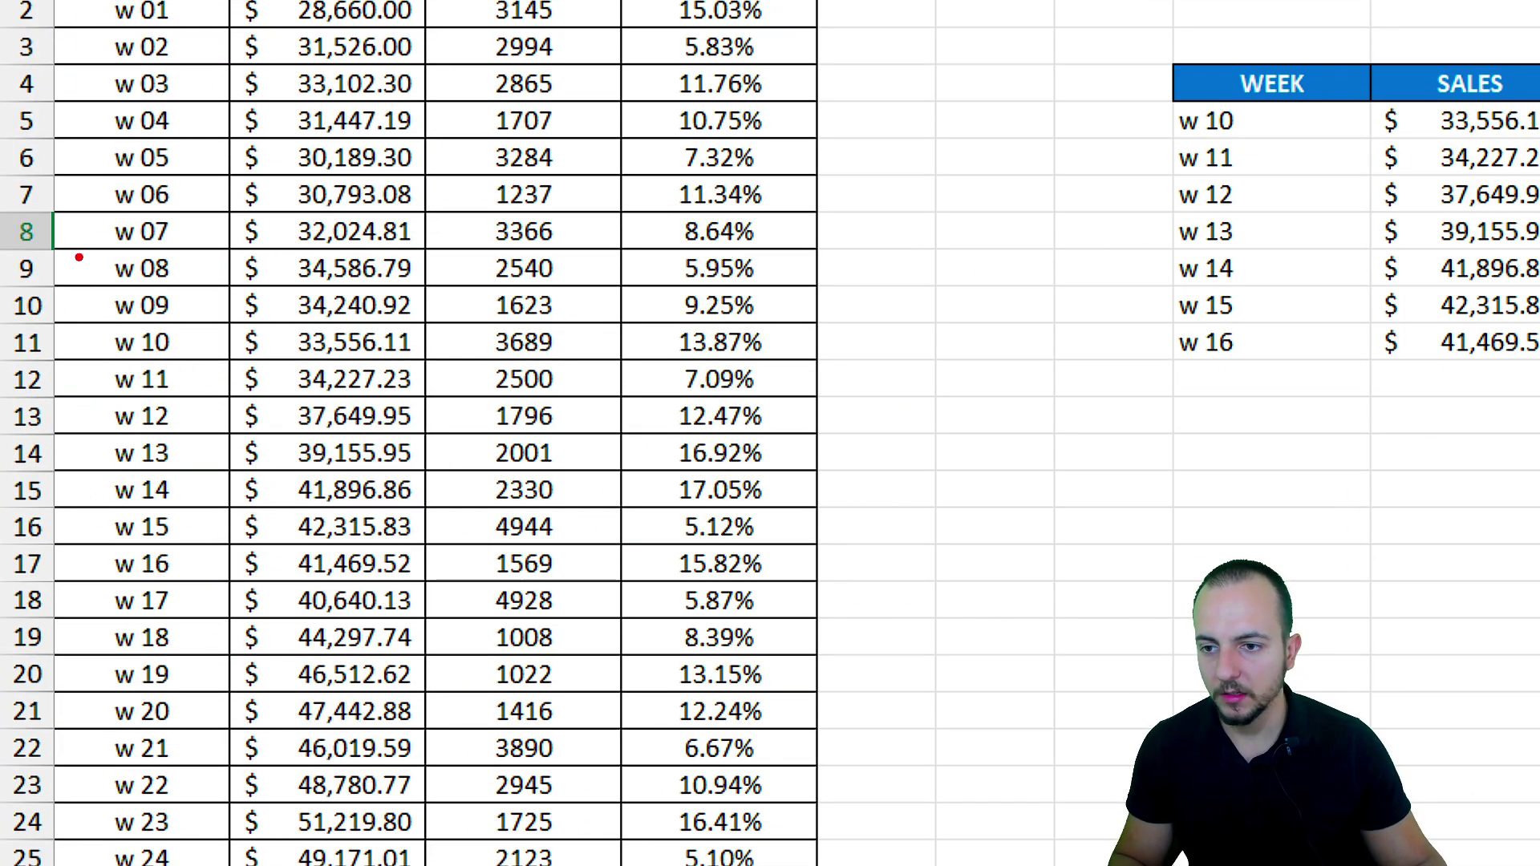
{"action": "left_click_drag", "start_coordinate": [82, 225], "coordinate": [262, 223]}
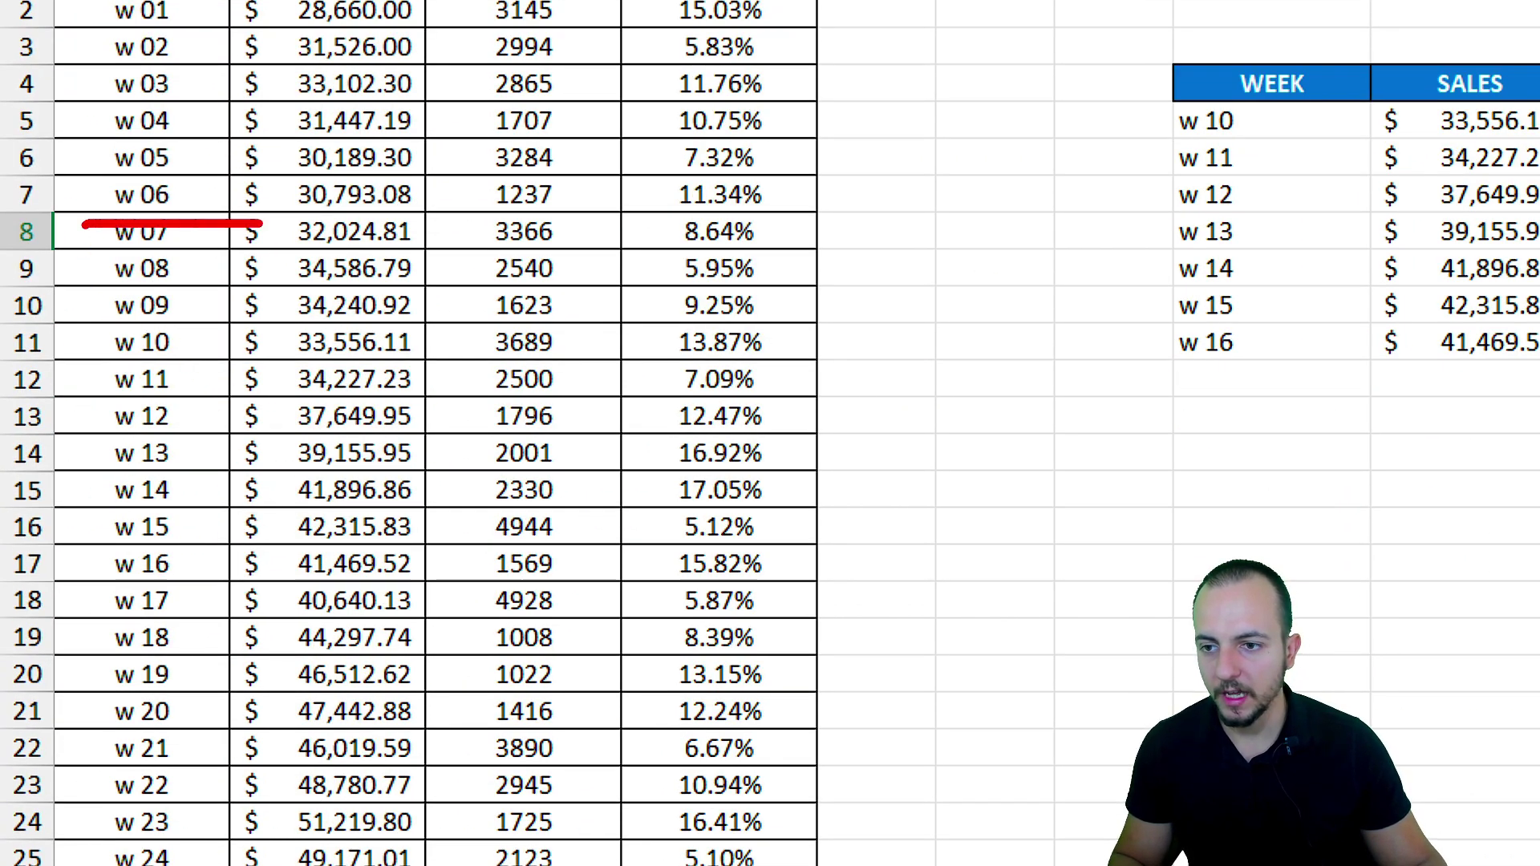
{"action": "left_click_drag", "start_coordinate": [72, 254], "coordinate": [261, 275]}
{"action": "left_click_drag", "start_coordinate": [67, 287], "coordinate": [244, 300]}
{"action": "left_click_drag", "start_coordinate": [51, 325], "coordinate": [236, 329]}
{"action": "left_click_drag", "start_coordinate": [78, 372], "coordinate": [240, 377]}
{"action": "left_click_drag", "start_coordinate": [92, 455], "coordinate": [164, 454]}
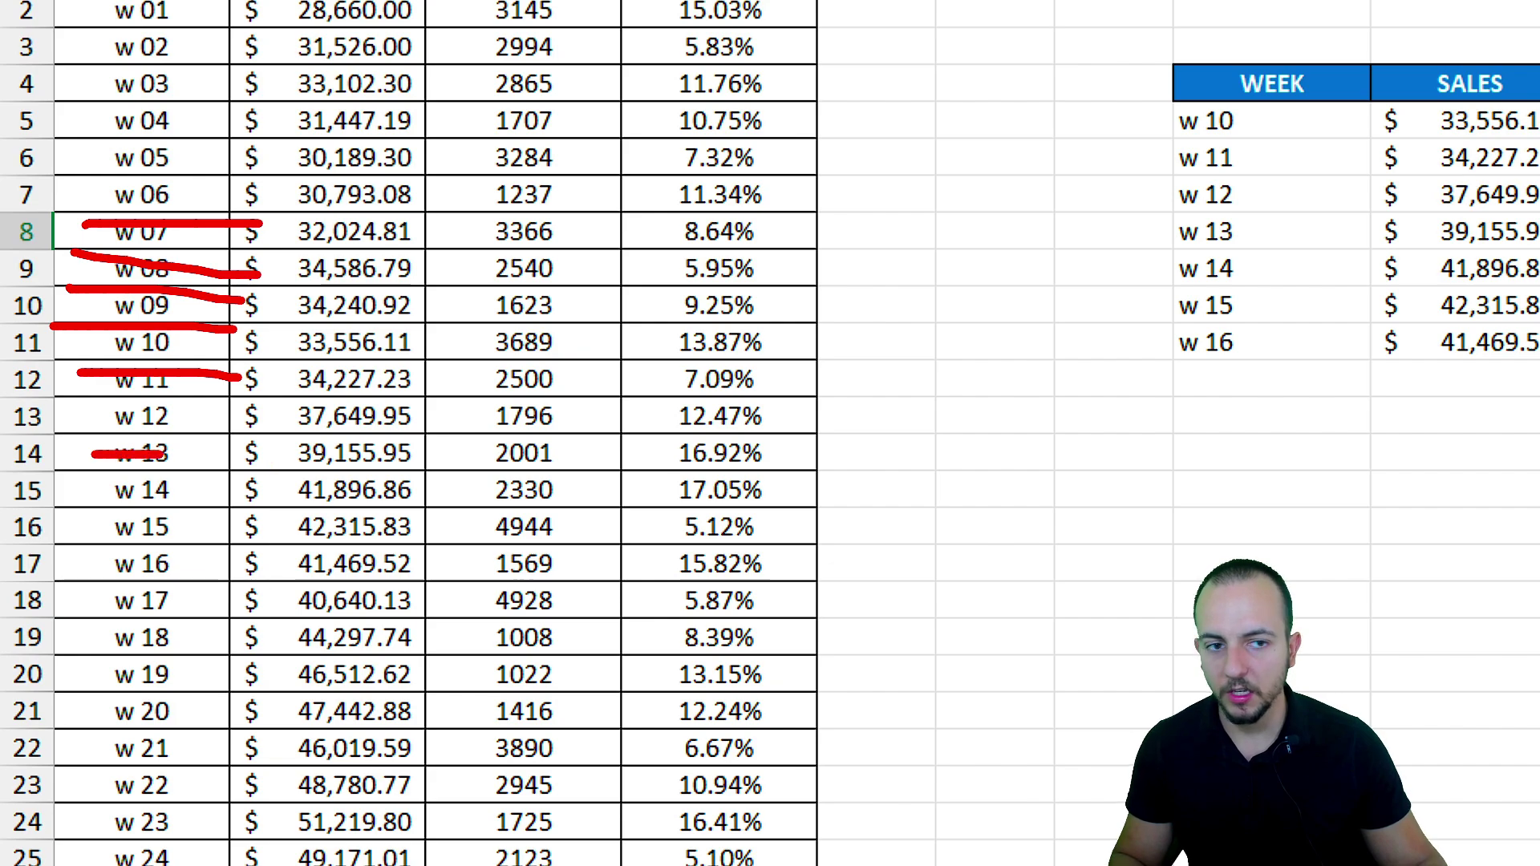
{"action": "left_click_drag", "start_coordinate": [1110, 129], "coordinate": [1011, 128]}
{"action": "left_click_drag", "start_coordinate": [1138, 189], "coordinate": [1016, 189]}
{"action": "left_click_drag", "start_coordinate": [1133, 270], "coordinate": [1059, 270]}
{"action": "left_click_drag", "start_coordinate": [1145, 348], "coordinate": [1070, 347]}
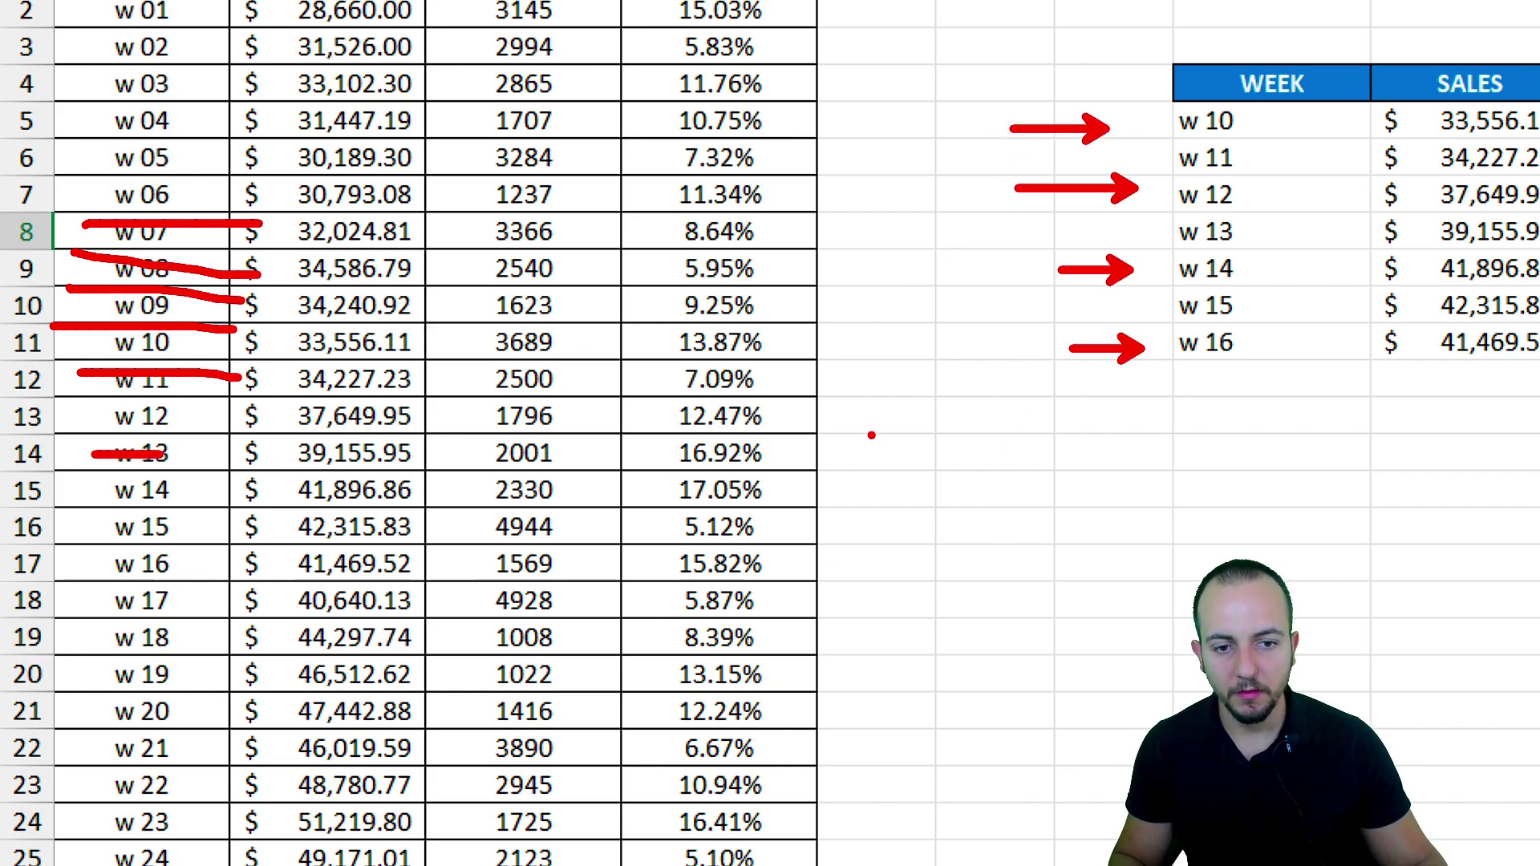
{"action": "left_click_drag", "start_coordinate": [871, 435], "coordinate": [868, 588]}
{"action": "left_click_drag", "start_coordinate": [794, 444], "coordinate": [953, 442]}
{"action": "left_click_drag", "start_coordinate": [929, 475], "coordinate": [956, 568]}
{"action": "left_click_drag", "start_coordinate": [994, 490], "coordinate": [1034, 509]}
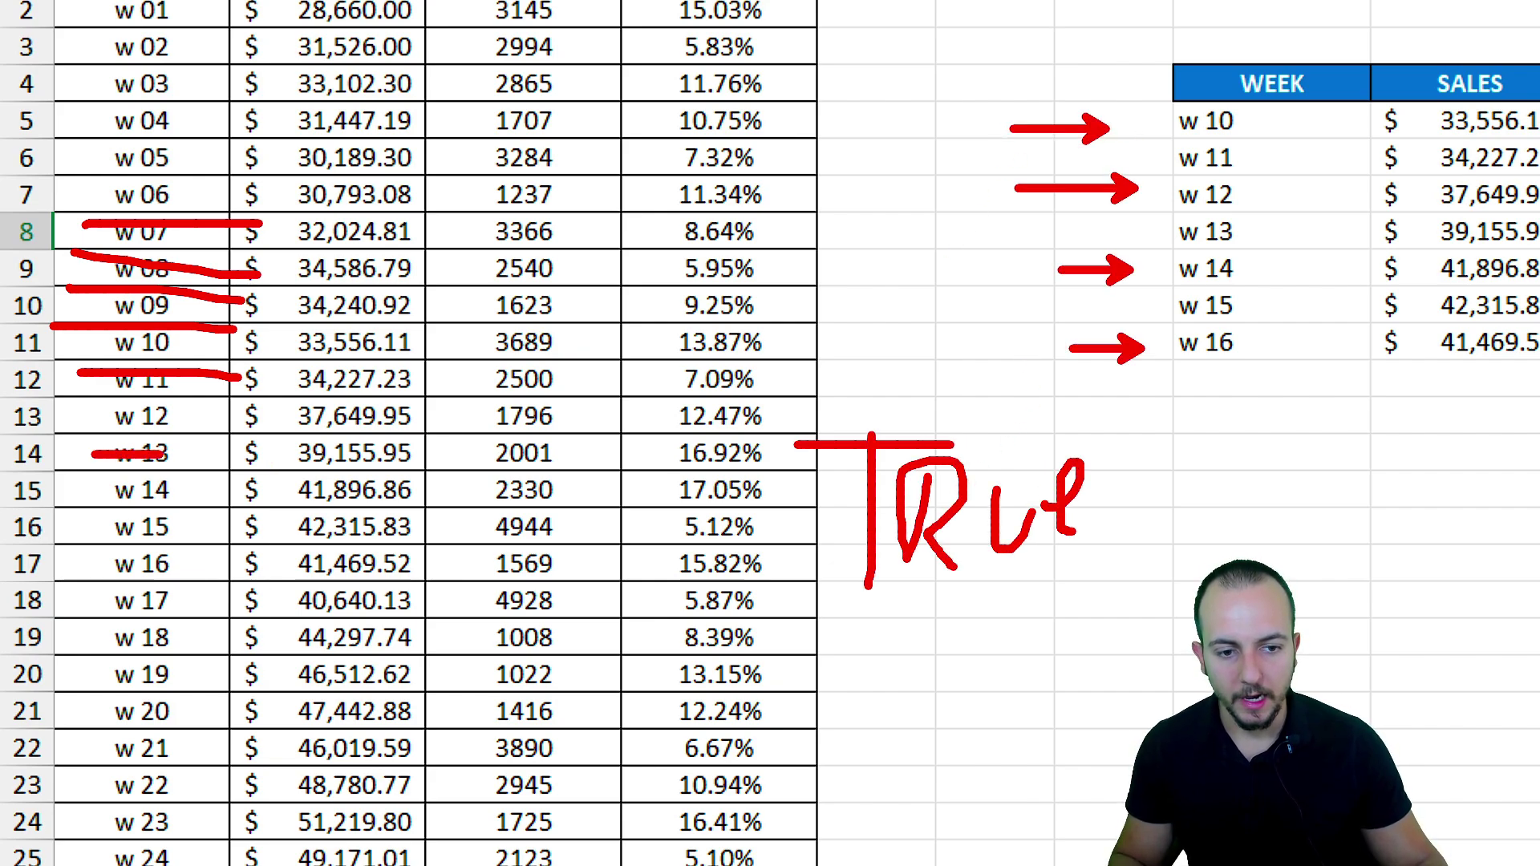
{"action": "left_click_drag", "start_coordinate": [928, 591], "coordinate": [1081, 604]}
{"action": "mouse_move", "coordinate": [690, 300]}
{"action": "left_mouse_down"}
{"action": "mouse_move", "coordinate": [239, 389]}
{"action": "mouse_move", "coordinate": [432, 281]}
{"action": "left_mouse_up"}
{"action": "left_click", "coordinate": [276, 303]}
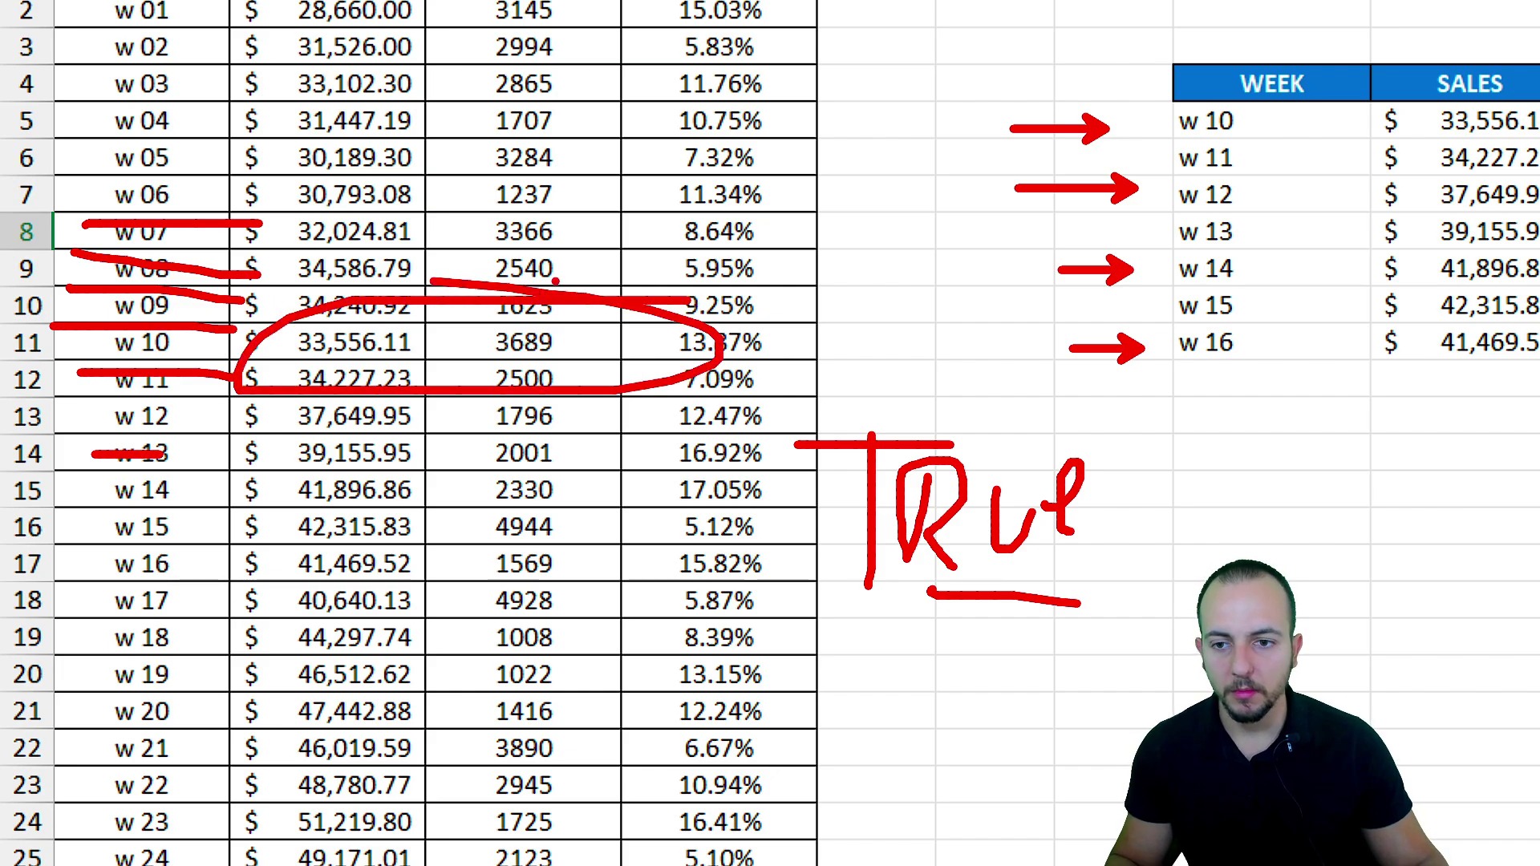
{"action": "key", "text": "Escape"}
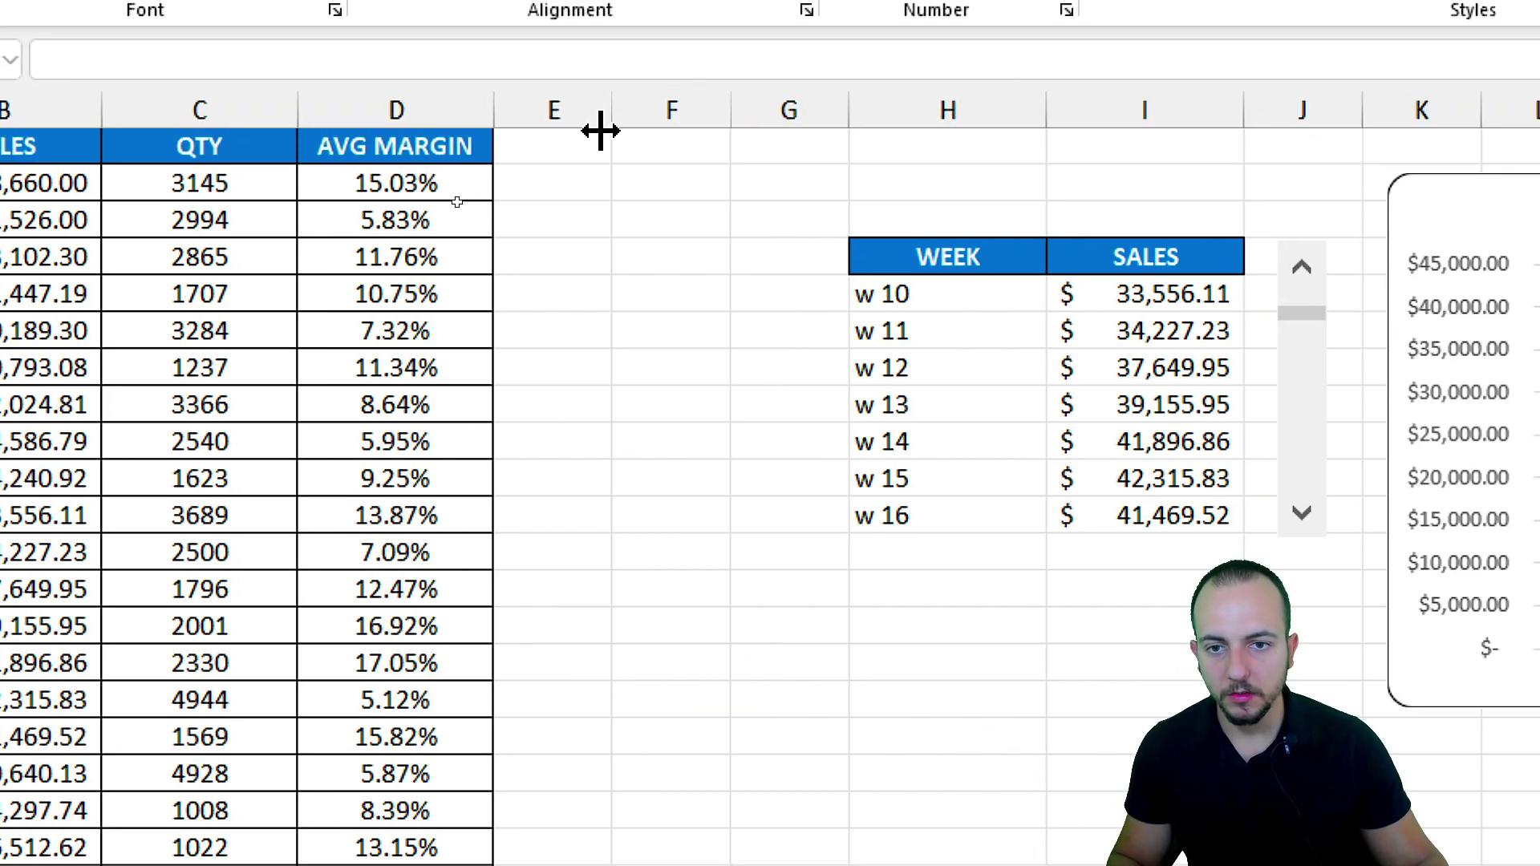
Step: In cell E1, begin a COUNTIF formula with the displayed weeks as the absolute range $H$5:$H$11
{"action": "left_click", "coordinate": [598, 136]}
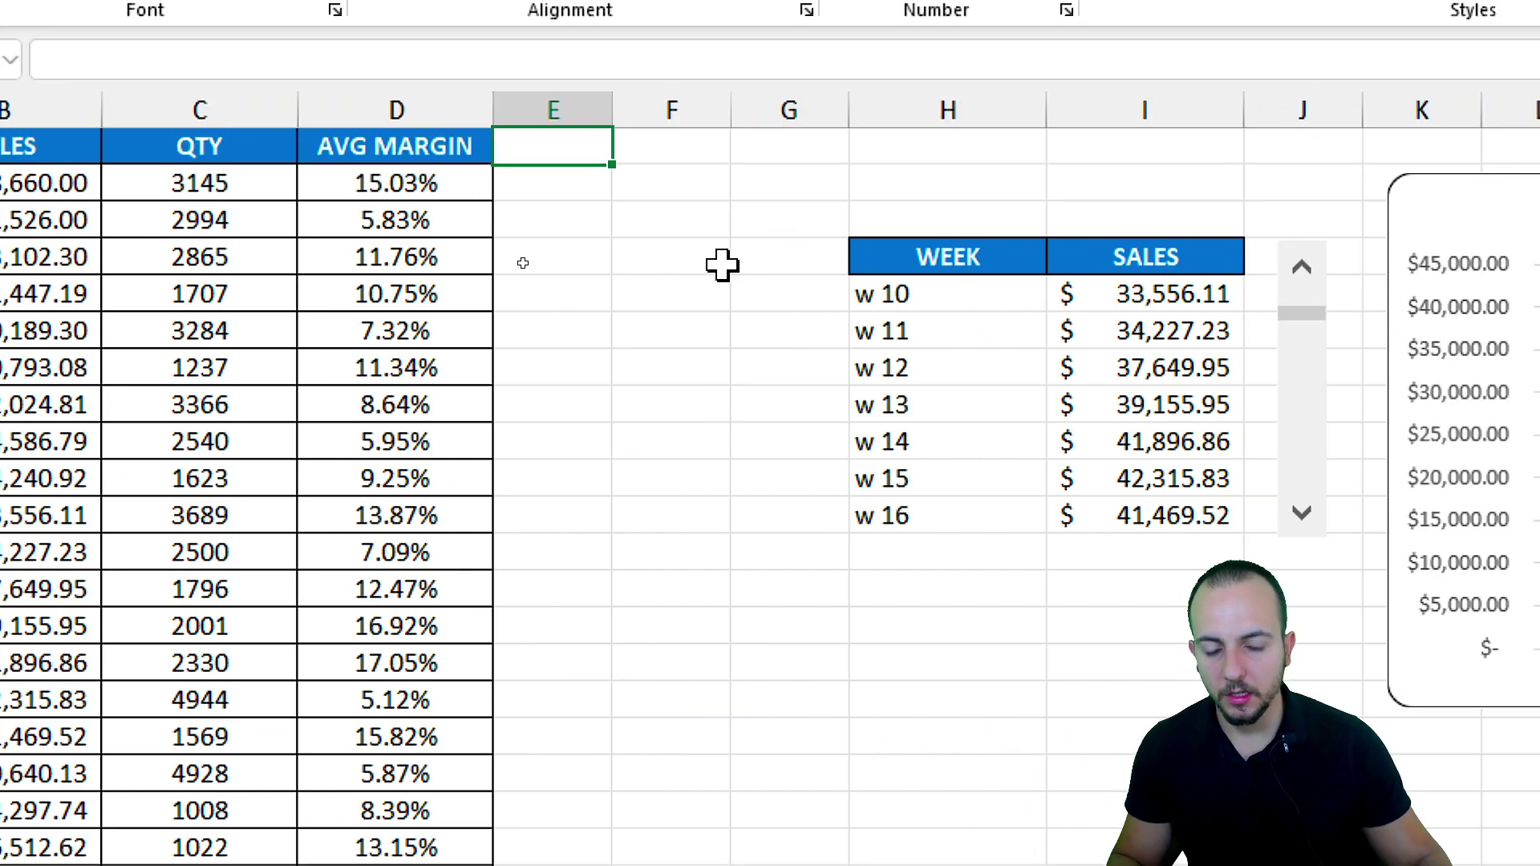
{"action": "type", "text": "=countif"}
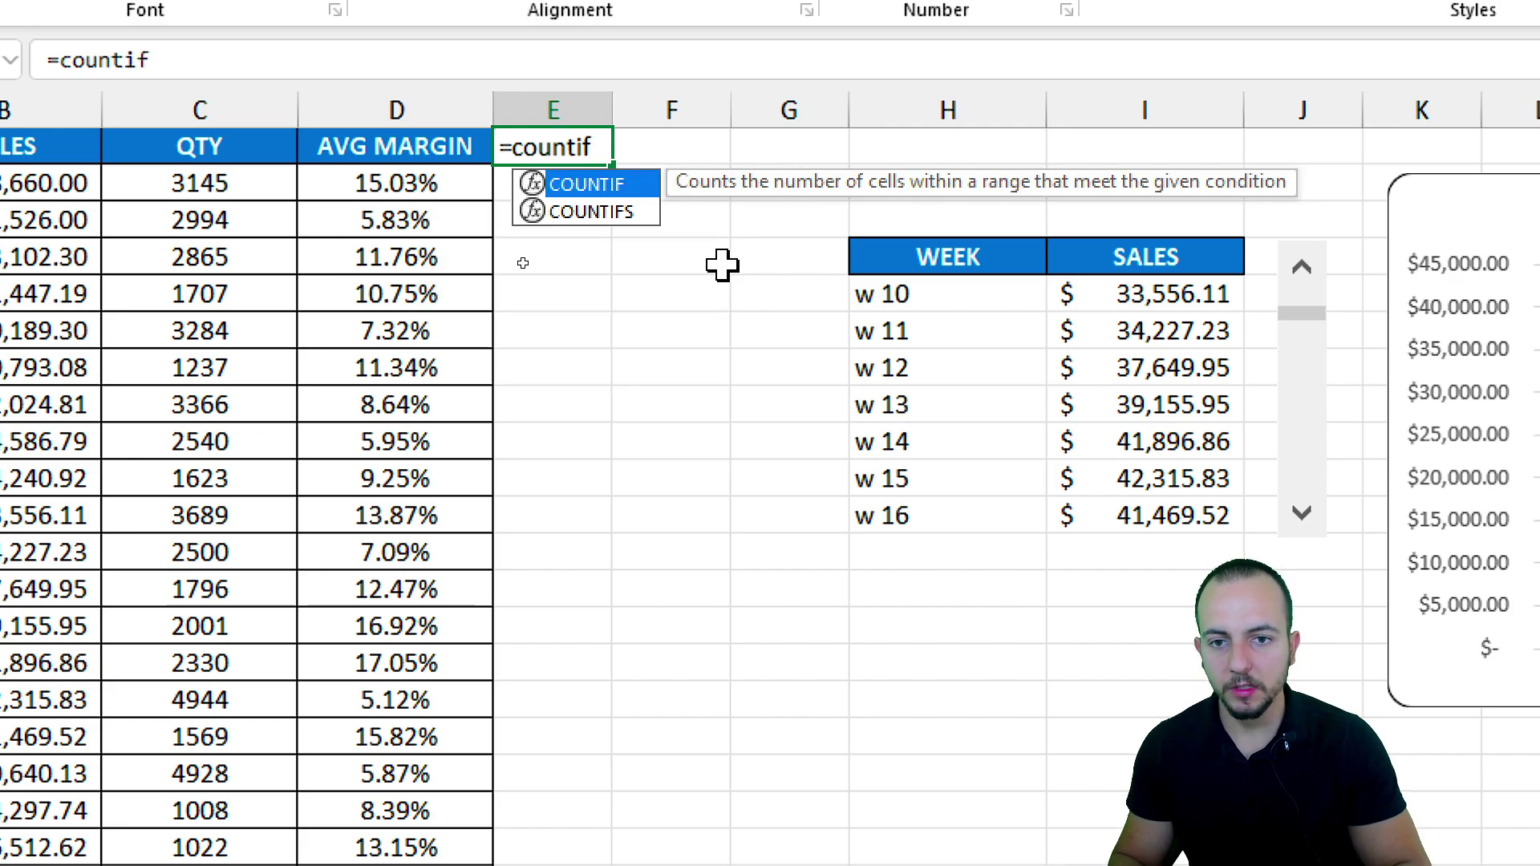
{"action": "double_click", "coordinate": [634, 184]}
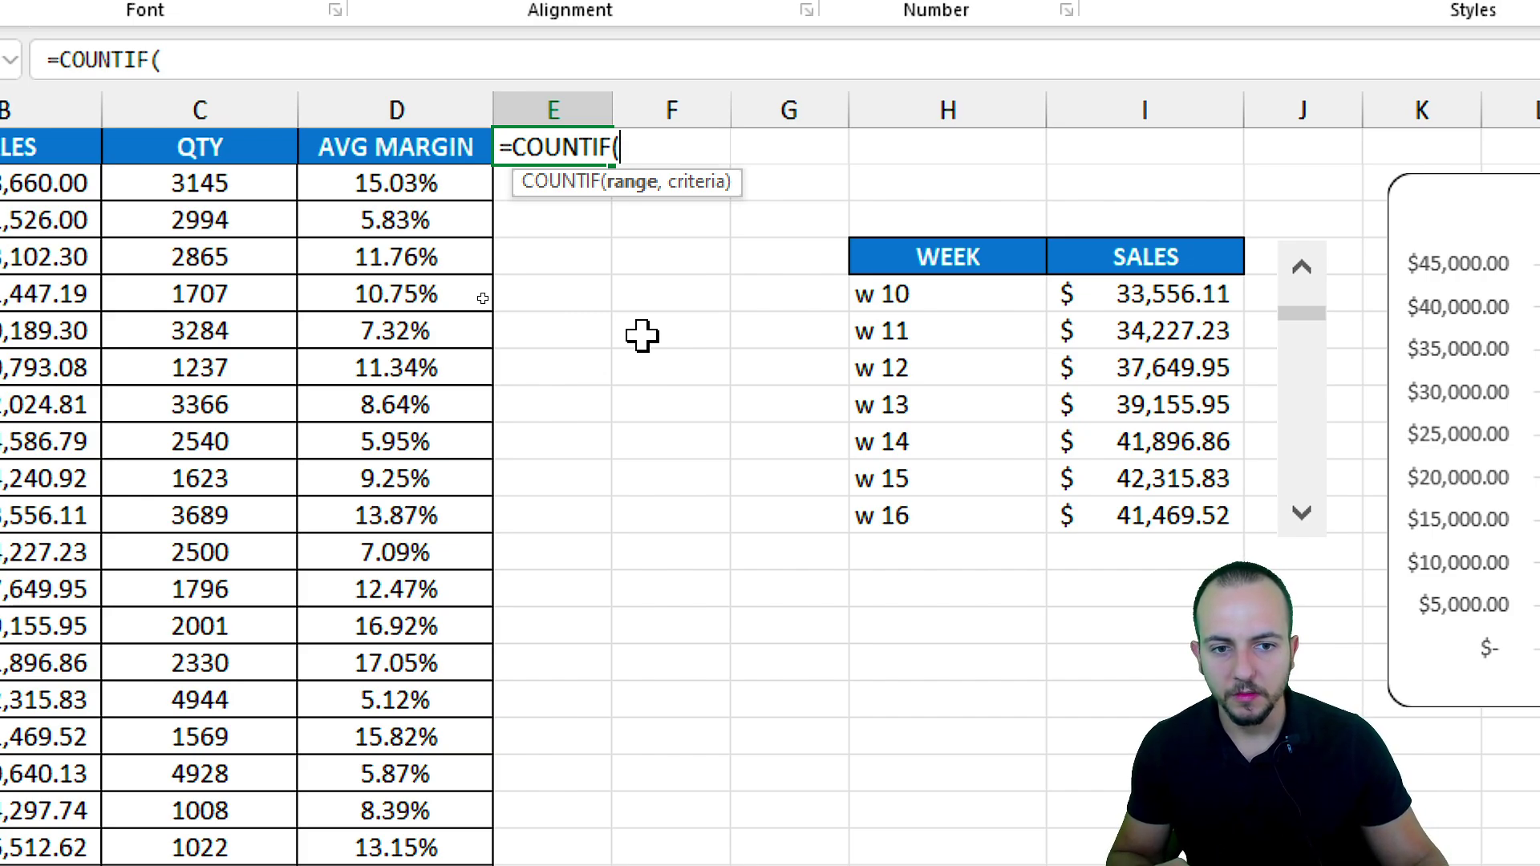
{"action": "left_click", "coordinate": [958, 109]}
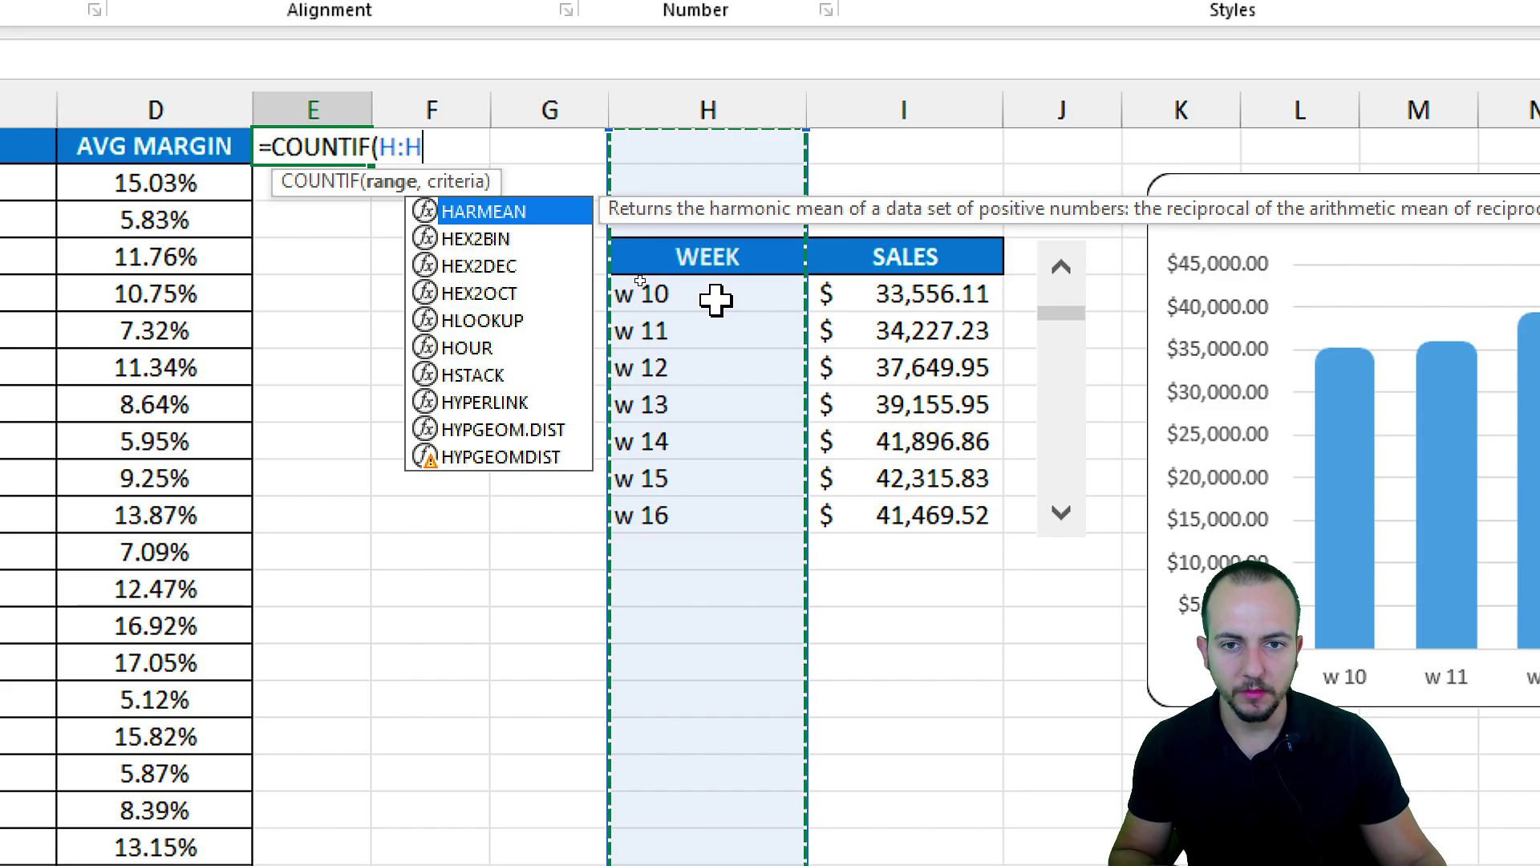
{"action": "left_click_drag", "start_coordinate": [710, 296], "coordinate": [714, 516]}
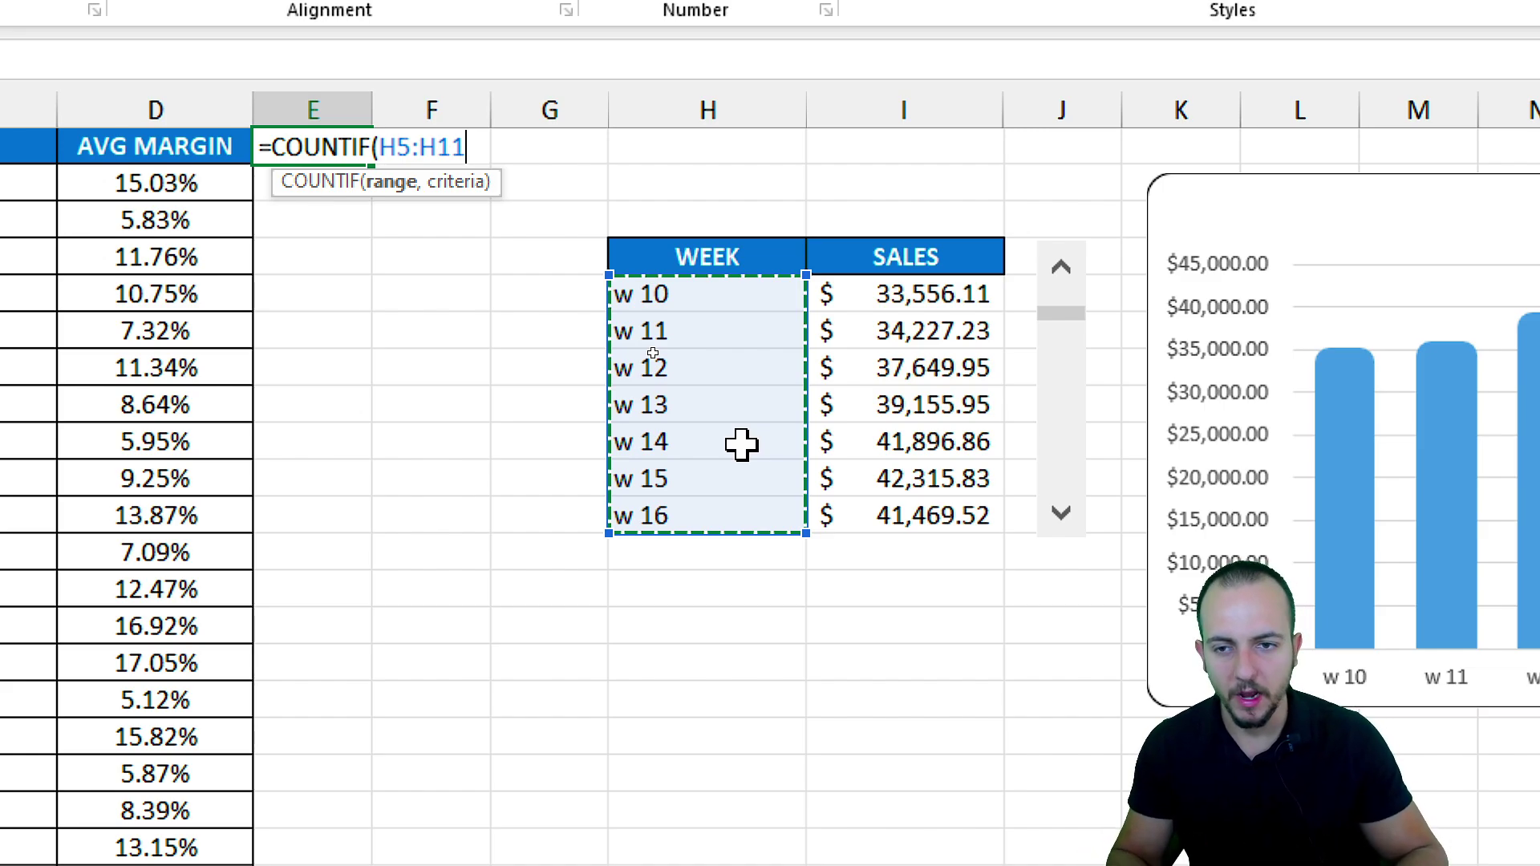
{"action": "key", "text": "F4"}
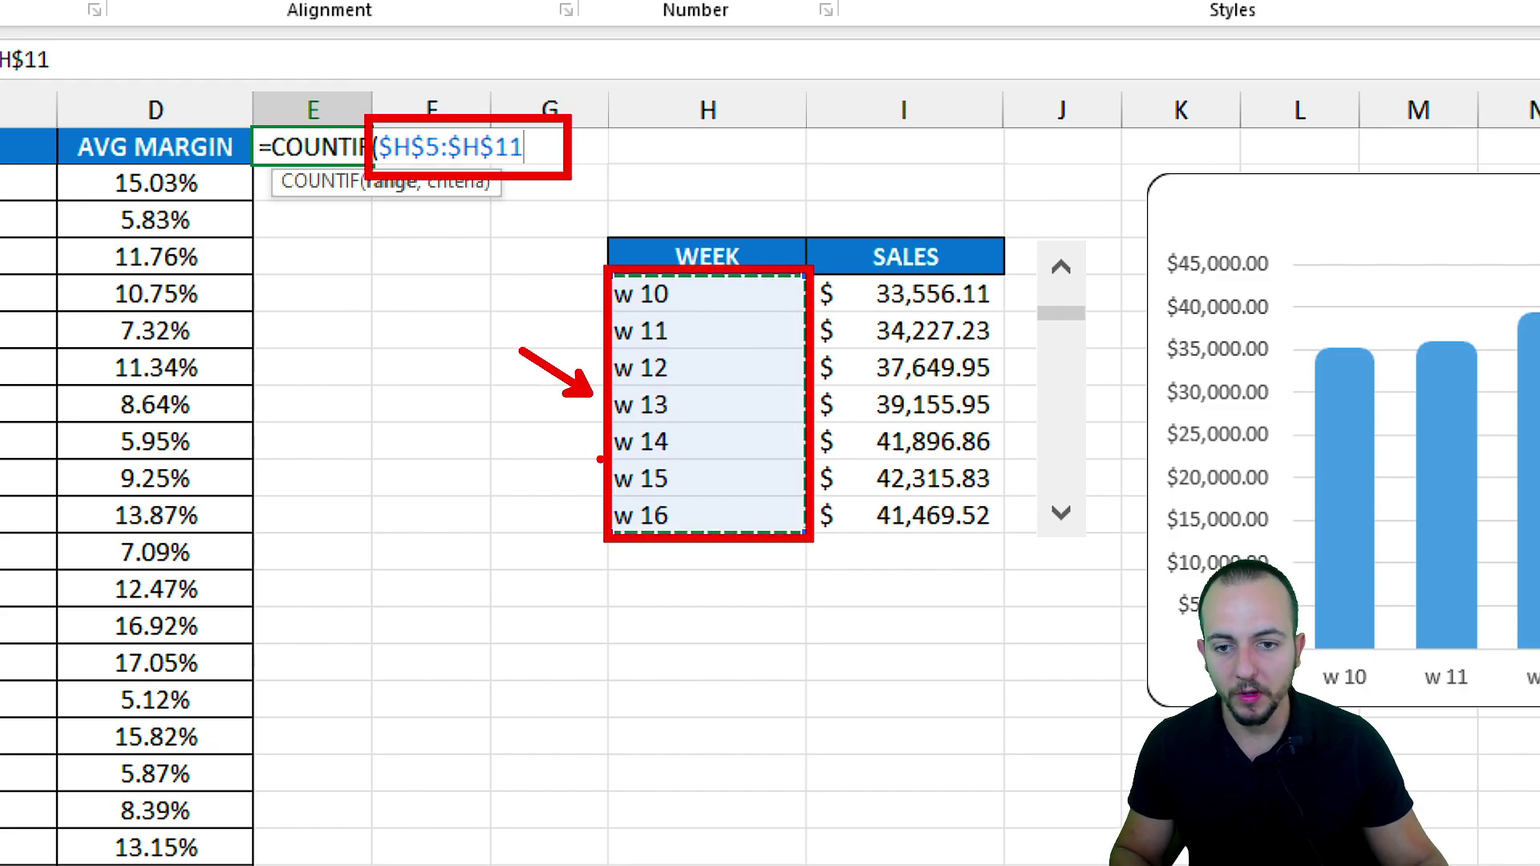
{"action": "left_click_drag", "start_coordinate": [715, 536], "coordinate": [754, 529]}
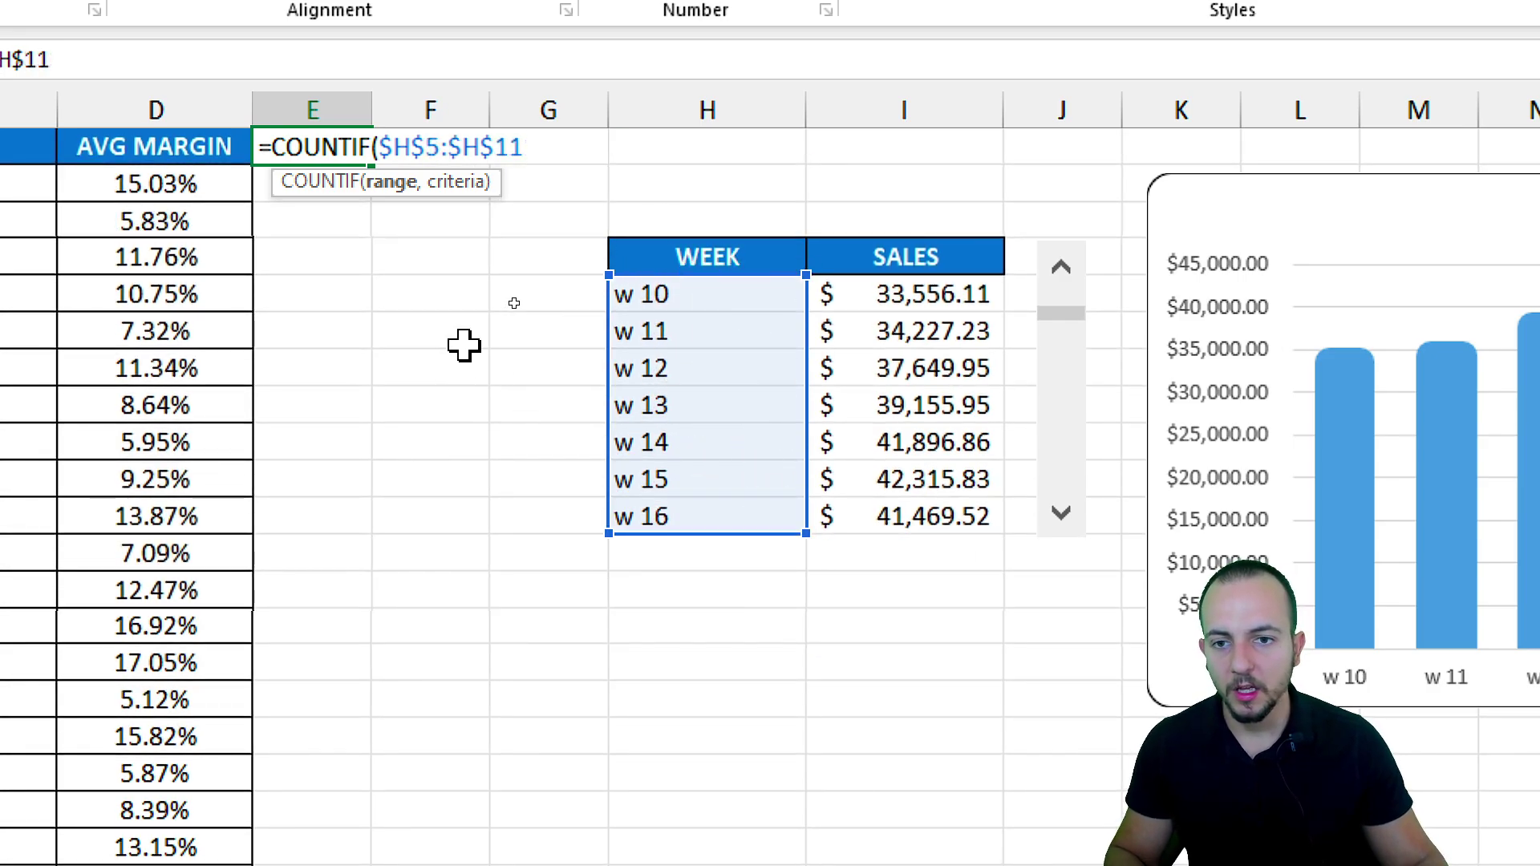
{"action": "left_click_drag", "start_coordinate": [450, 168], "coordinate": [437, 289]}
{"action": "left_click_drag", "start_coordinate": [499, 114], "coordinate": [569, 75]}
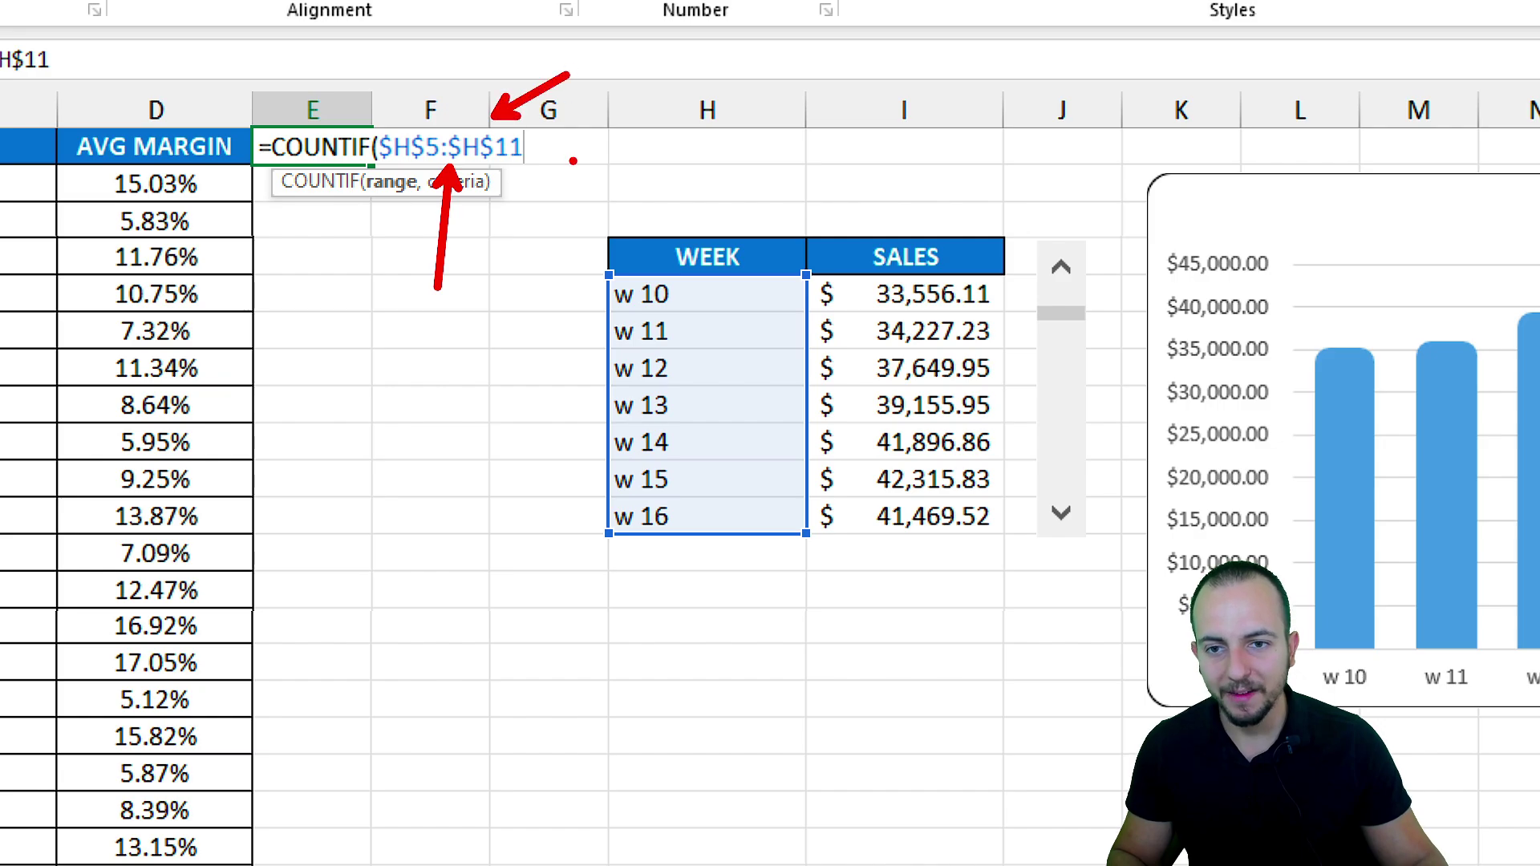
{"action": "key", "text": "Escape"}
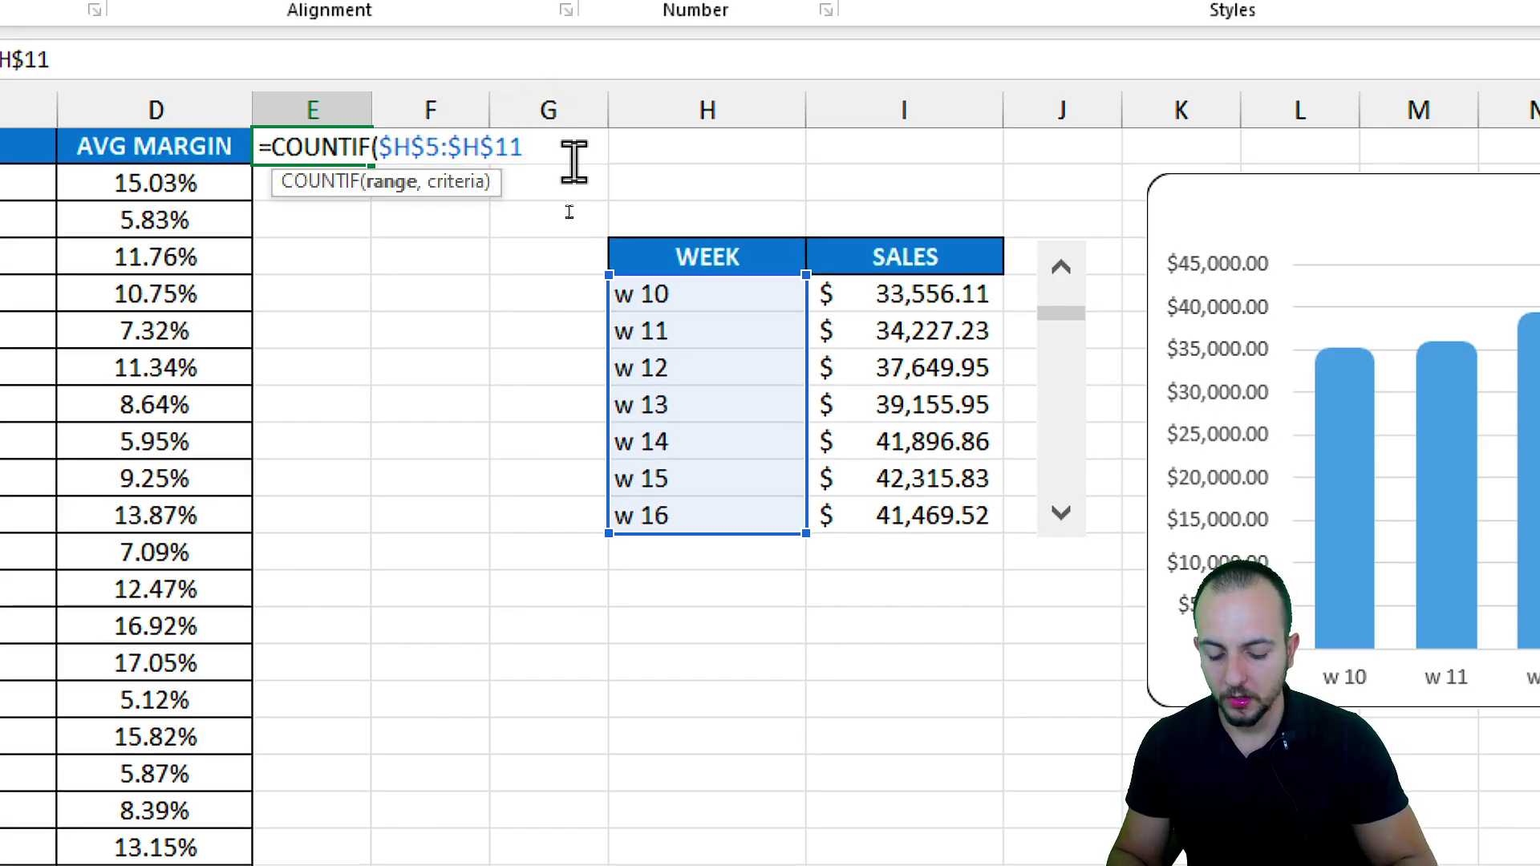
Step: Complete the COUNTIF formula in E1 with A1 as its criteria and enter it
{"action": "type", "text": ","}
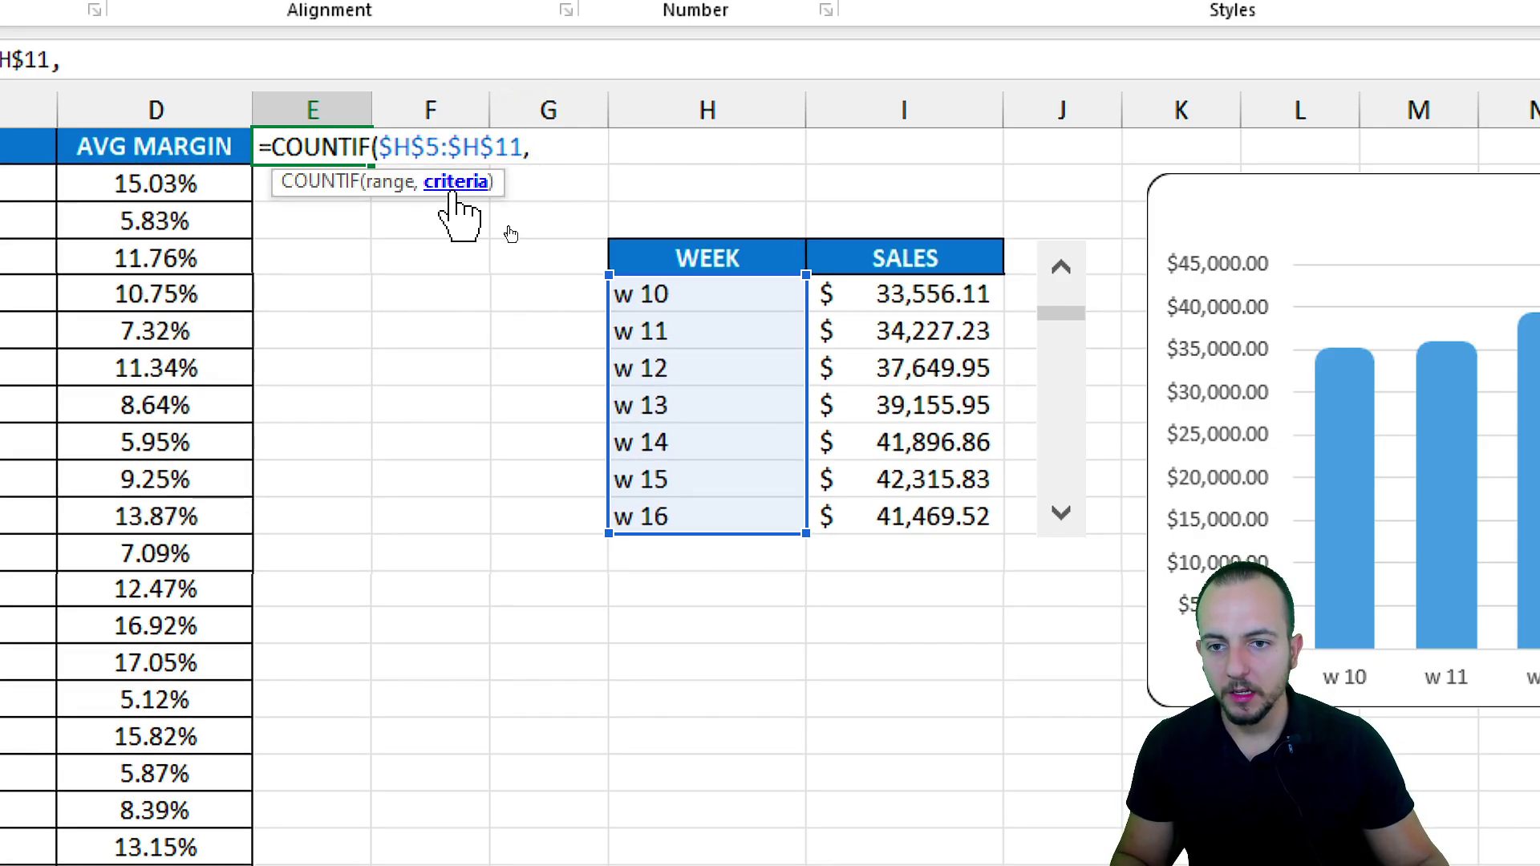
{"action": "left_click", "coordinate": [165, 145]}
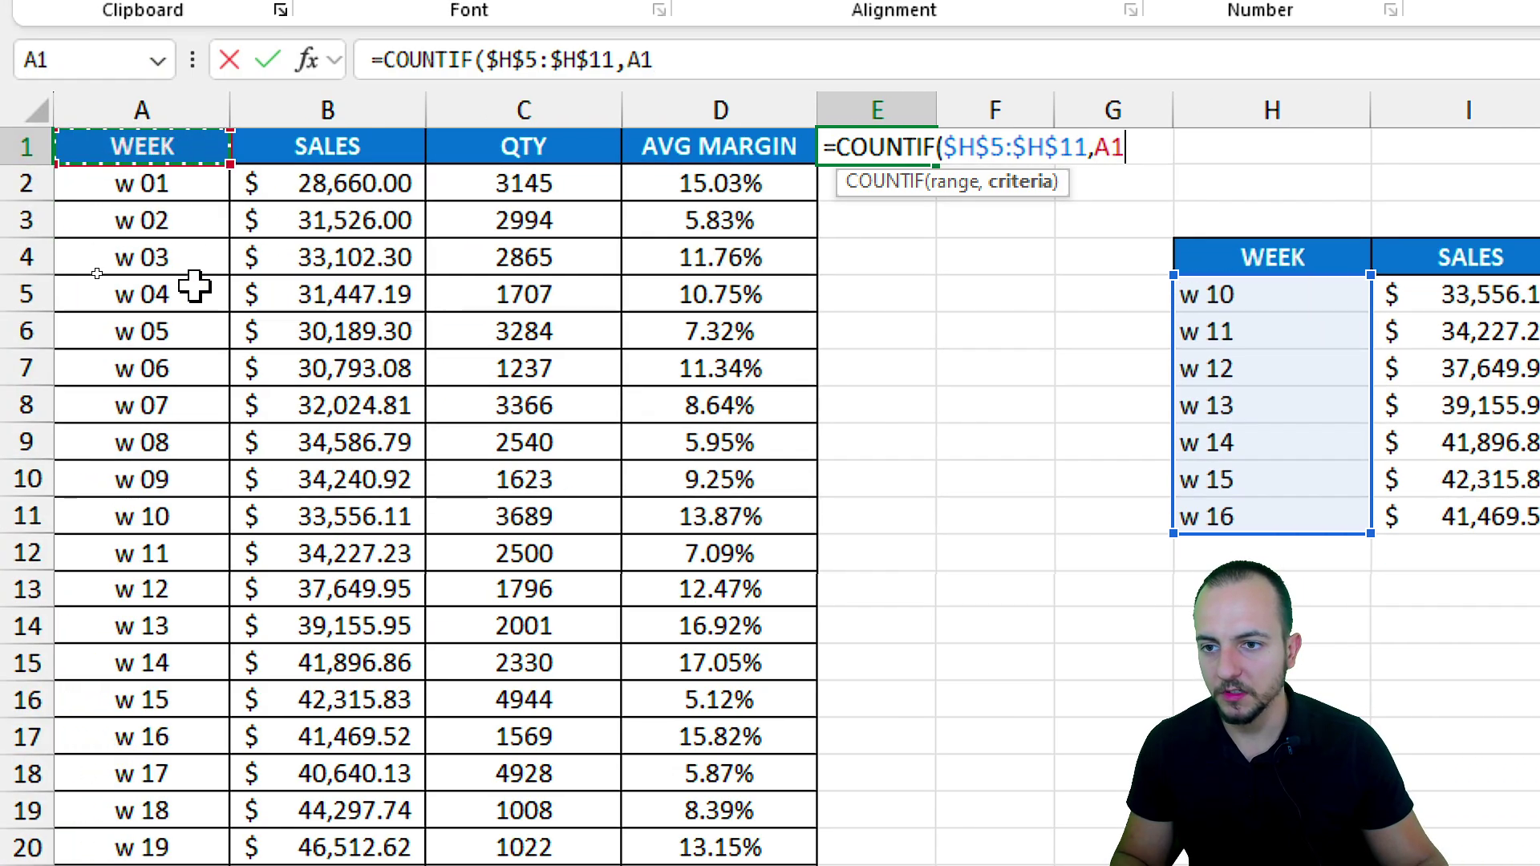
{"action": "key", "text": "Return"}
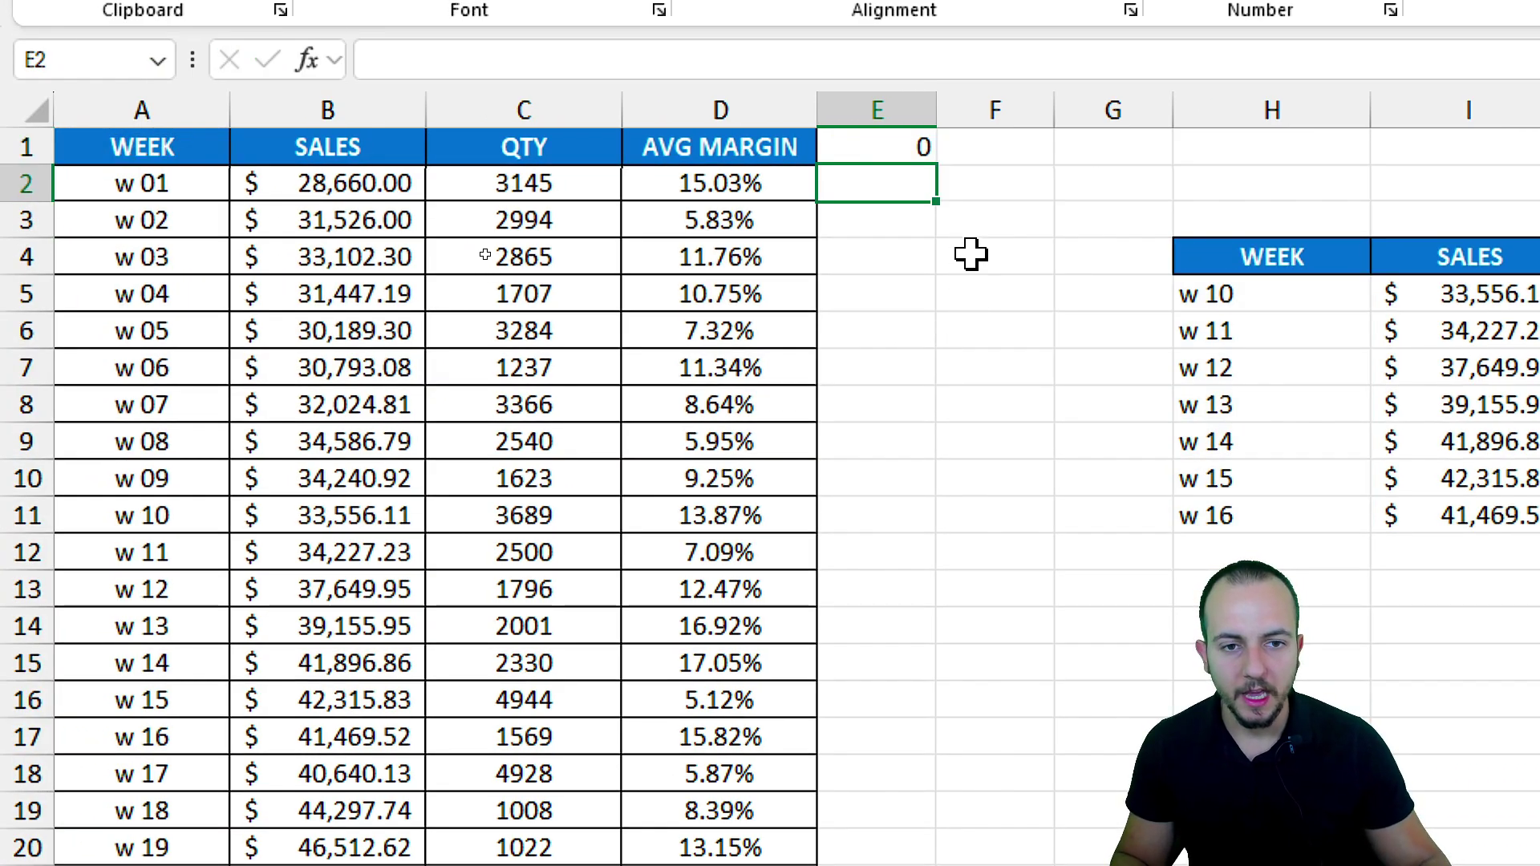
Step: Copy the COUNTIF formula from E1 down column E to the last data row, row 53
{"action": "left_click", "coordinate": [911, 139]}
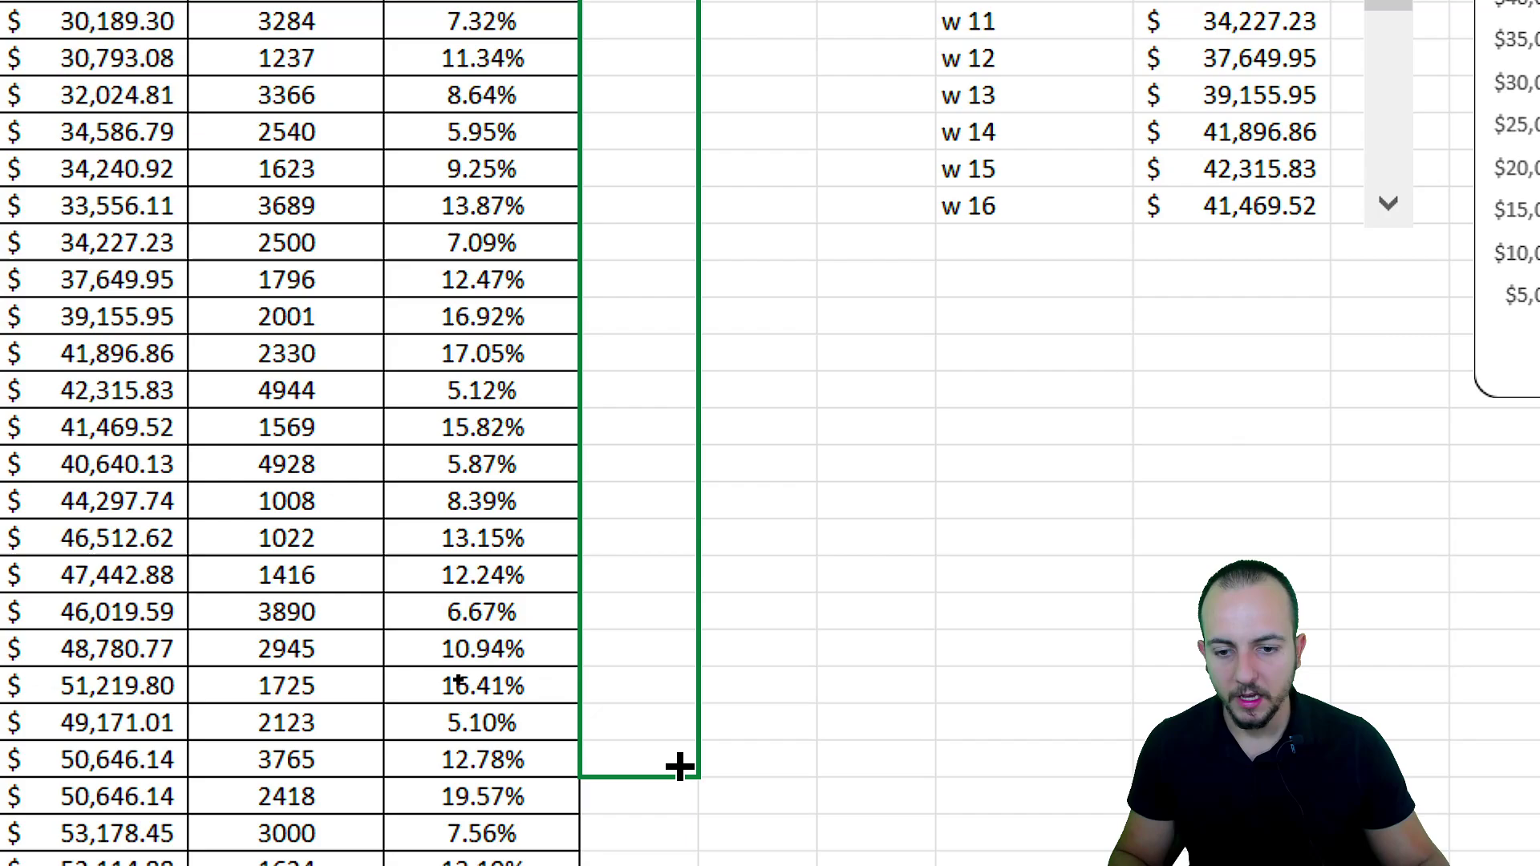
{"action": "left_click_drag", "start_coordinate": [681, 764], "coordinate": [632, 734]}
{"action": "scroll", "coordinate": [629, 446], "scroll_direction": "up", "scroll_amount": 7}
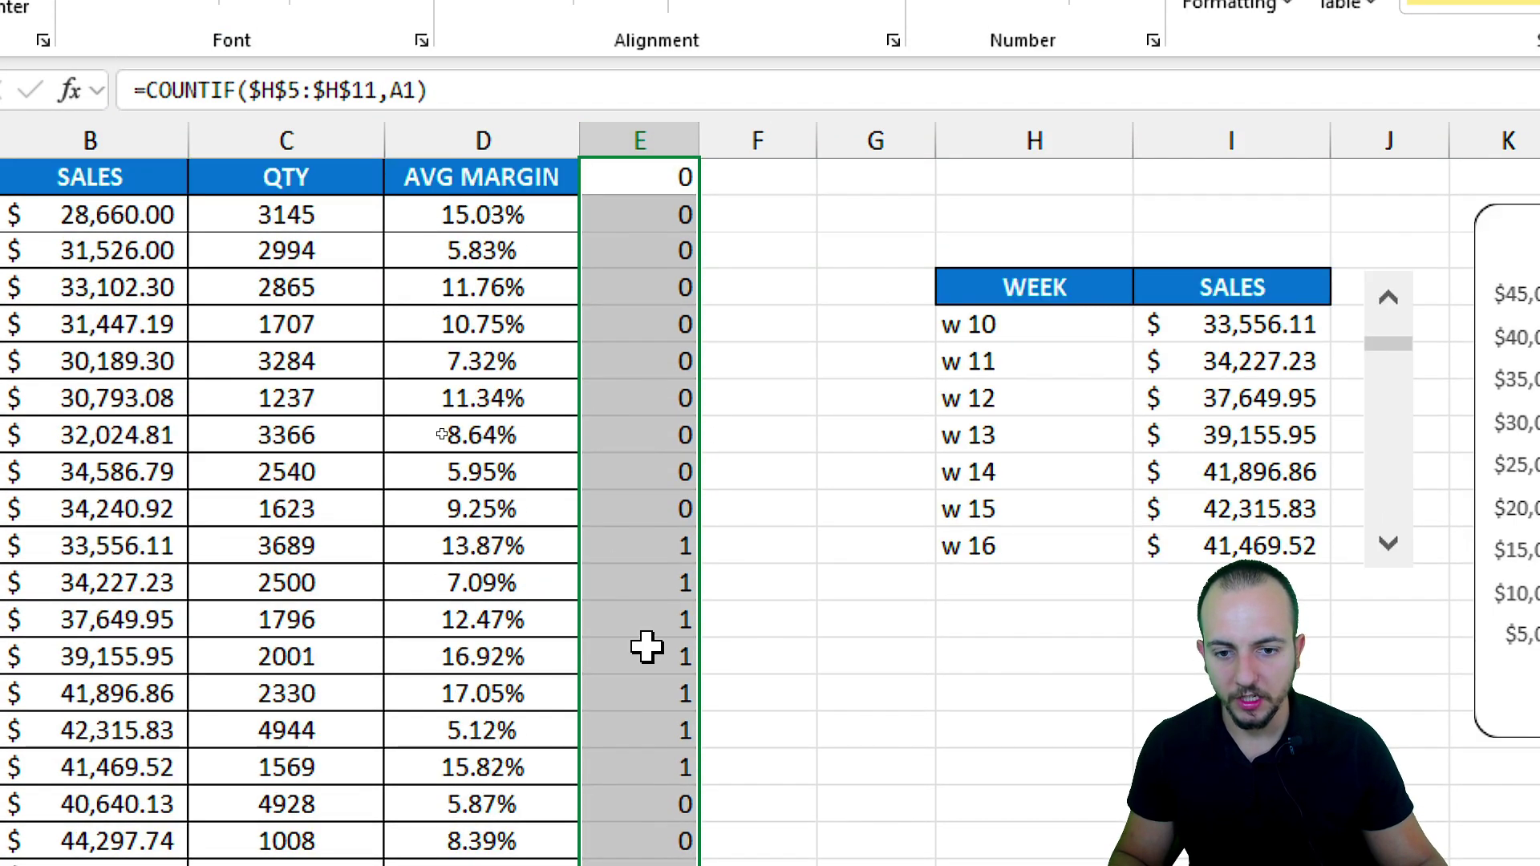
Step: Examine the COUNTIF results in column E for rows 11 to 17 against the weeks shown in the scrolling table
{"action": "left_click", "coordinate": [677, 578]}
{"action": "left_click_drag", "start_coordinate": [661, 311], "coordinate": [712, 510]}
{"action": "key", "text": "Escape"}
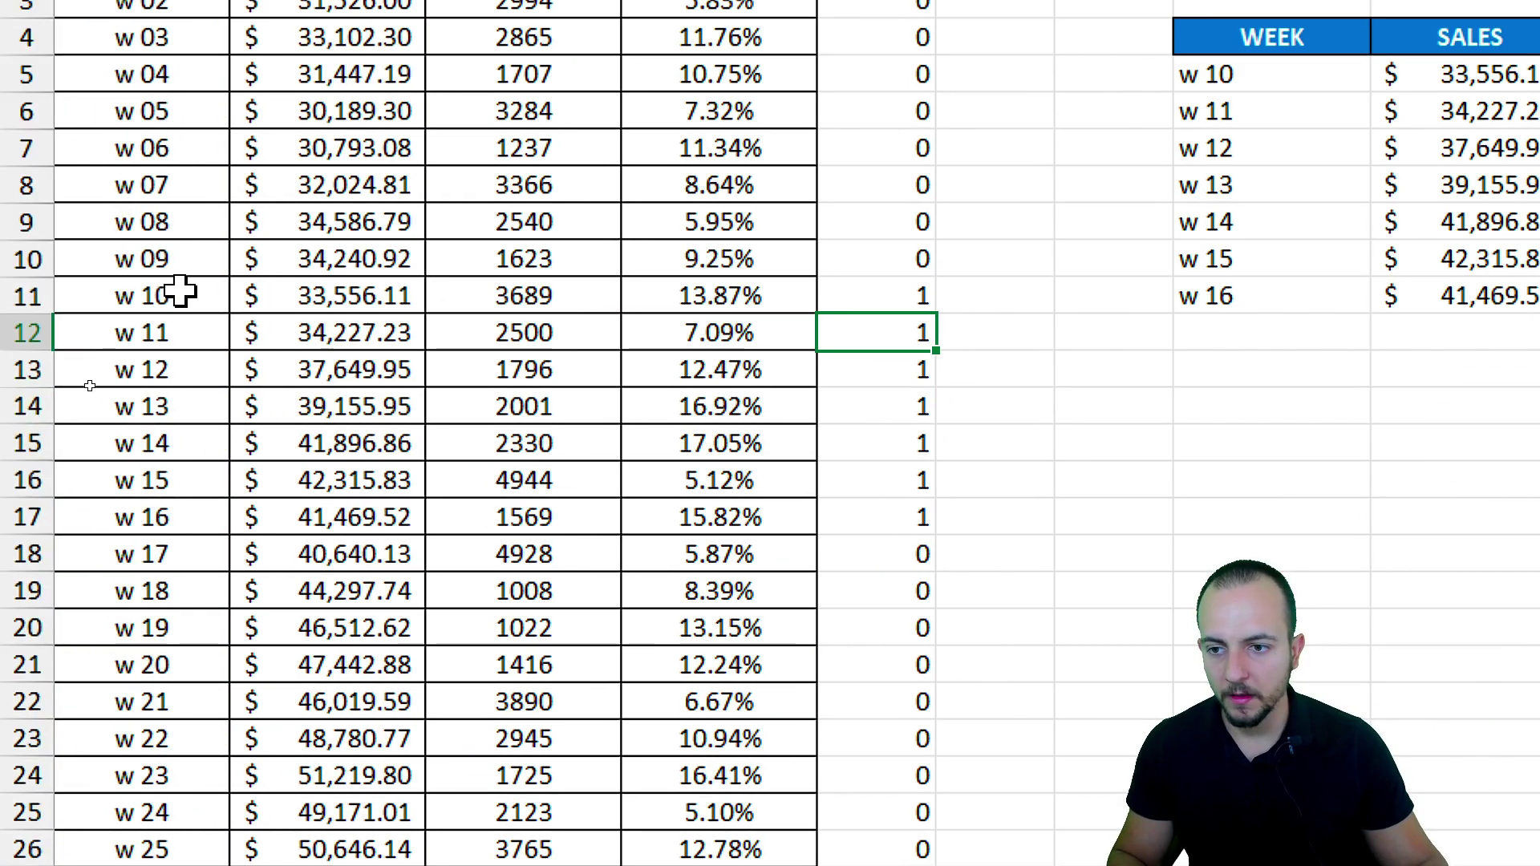
{"action": "mouse_move", "coordinate": [182, 296]}
{"action": "left_mouse_down"}
{"action": "mouse_move", "coordinate": [653, 325]}
{"action": "mouse_move", "coordinate": [893, 508]}
{"action": "left_mouse_up"}
{"action": "mouse_move", "coordinate": [871, 260]}
{"action": "left_mouse_down"}
{"action": "mouse_move", "coordinate": [951, 491]}
{"action": "mouse_move", "coordinate": [951, 550]}
{"action": "left_mouse_up"}
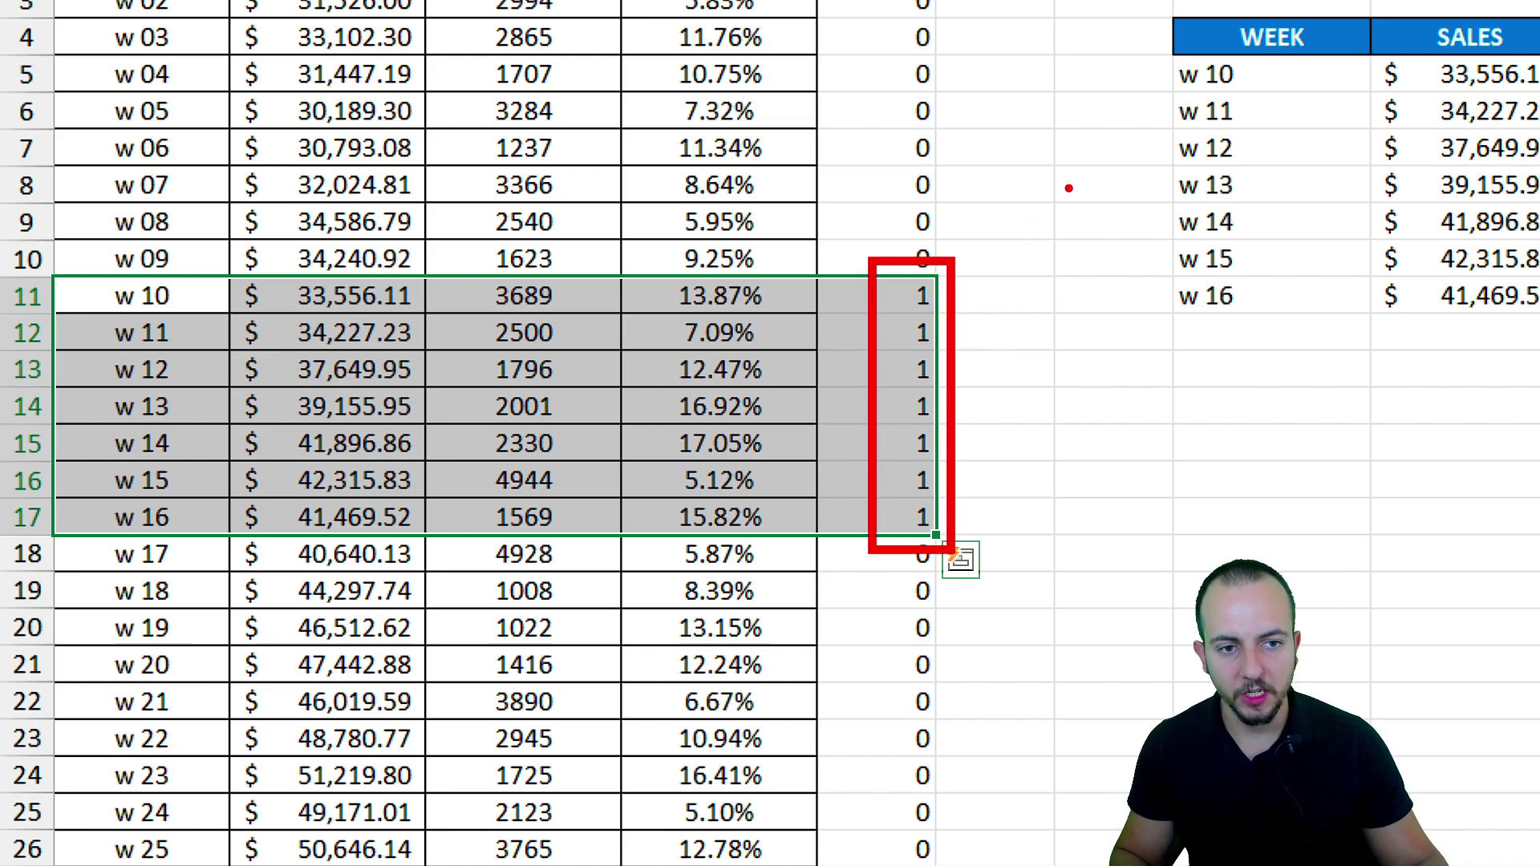
{"action": "left_click_drag", "start_coordinate": [985, 218], "coordinate": [1143, 122]}
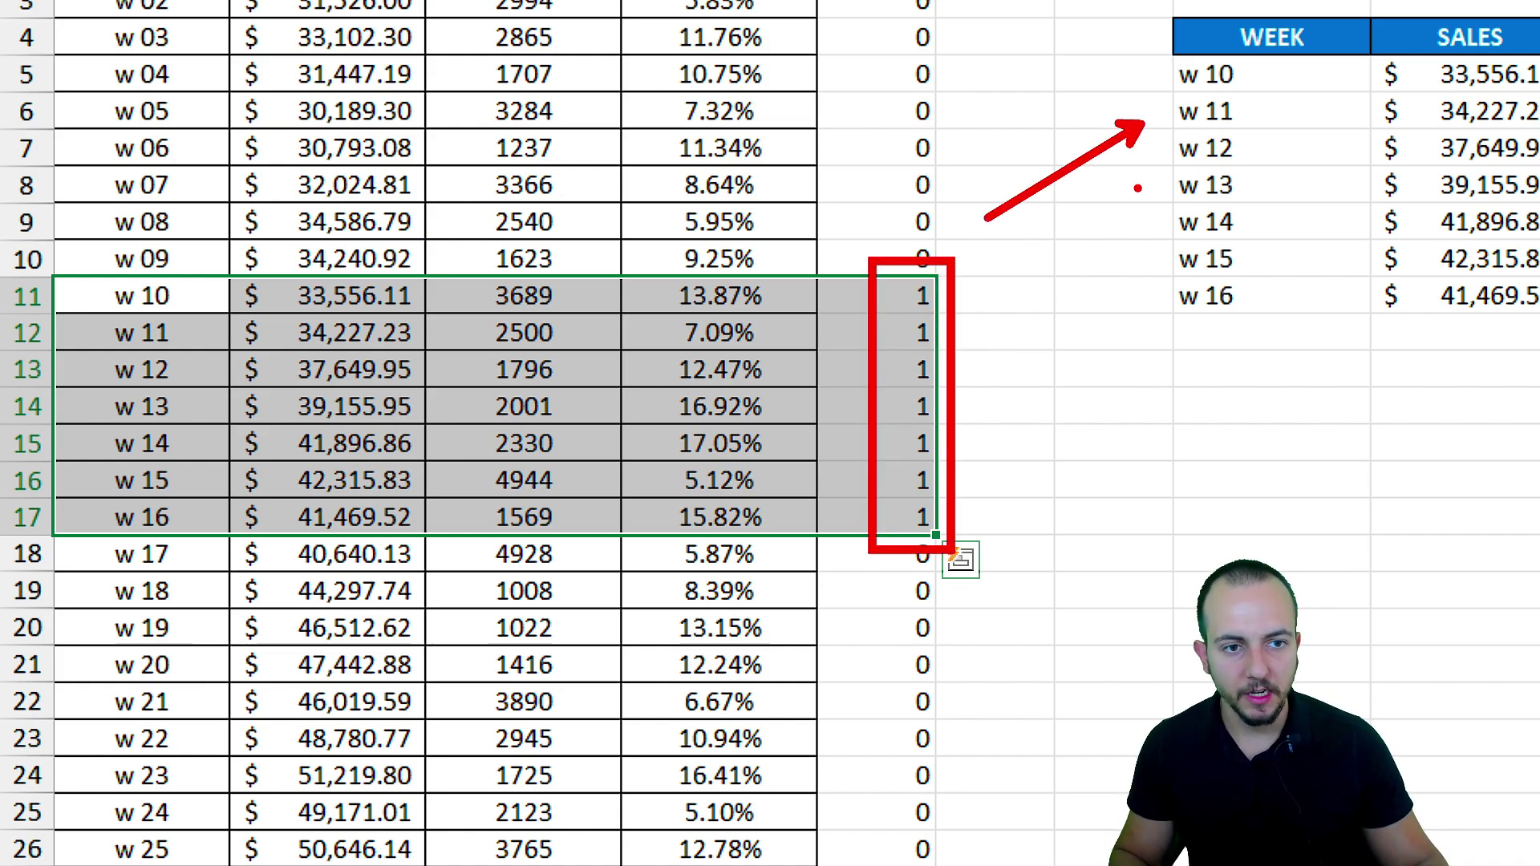
{"action": "left_click_drag", "start_coordinate": [992, 277], "coordinate": [1139, 187]}
{"action": "left_click_drag", "start_coordinate": [1012, 336], "coordinate": [1133, 259]}
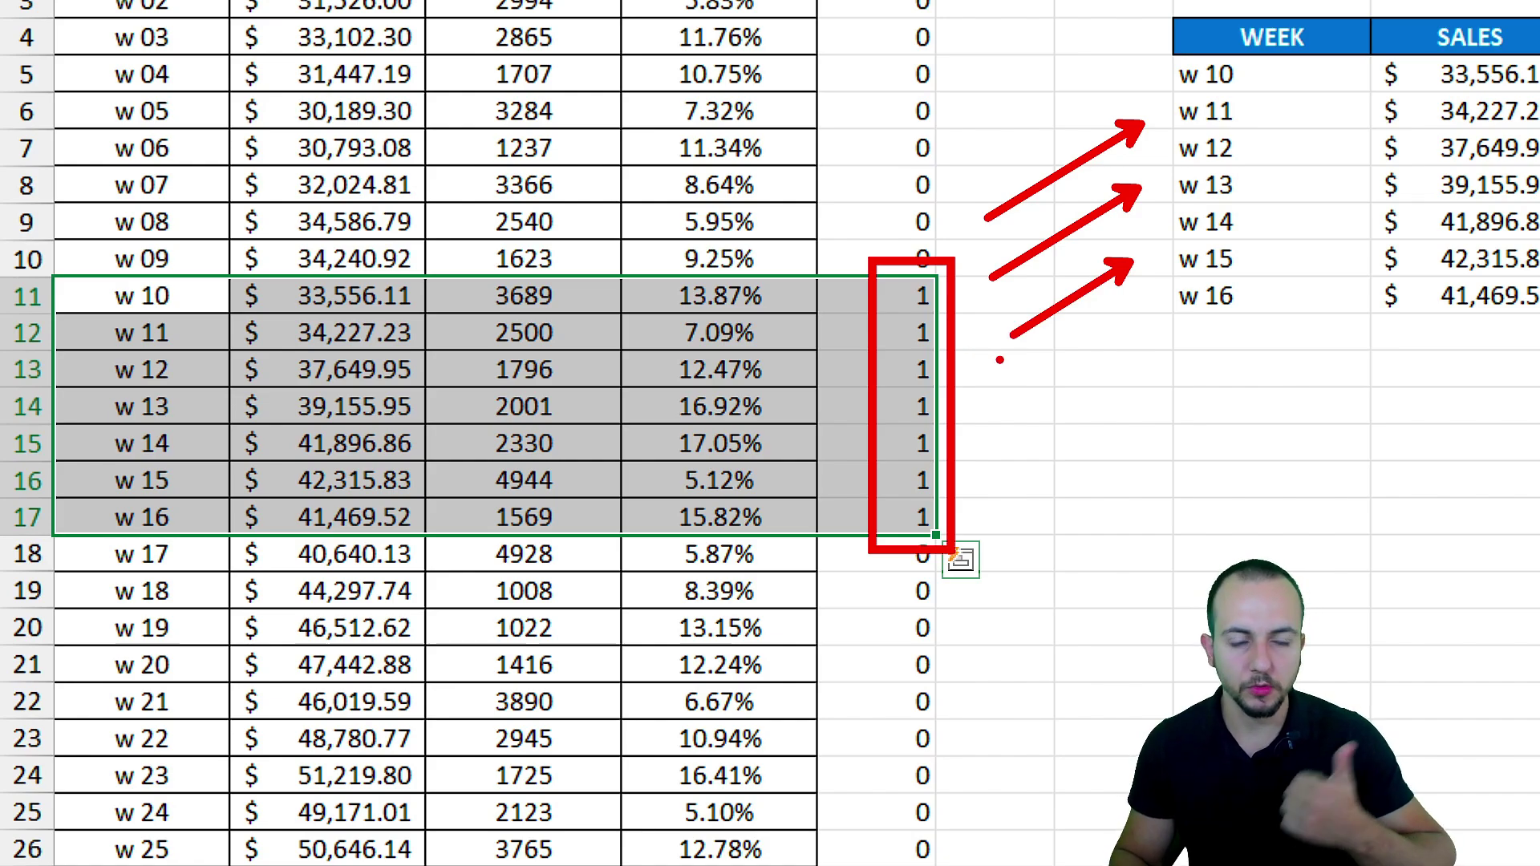
{"action": "key", "text": "Escape"}
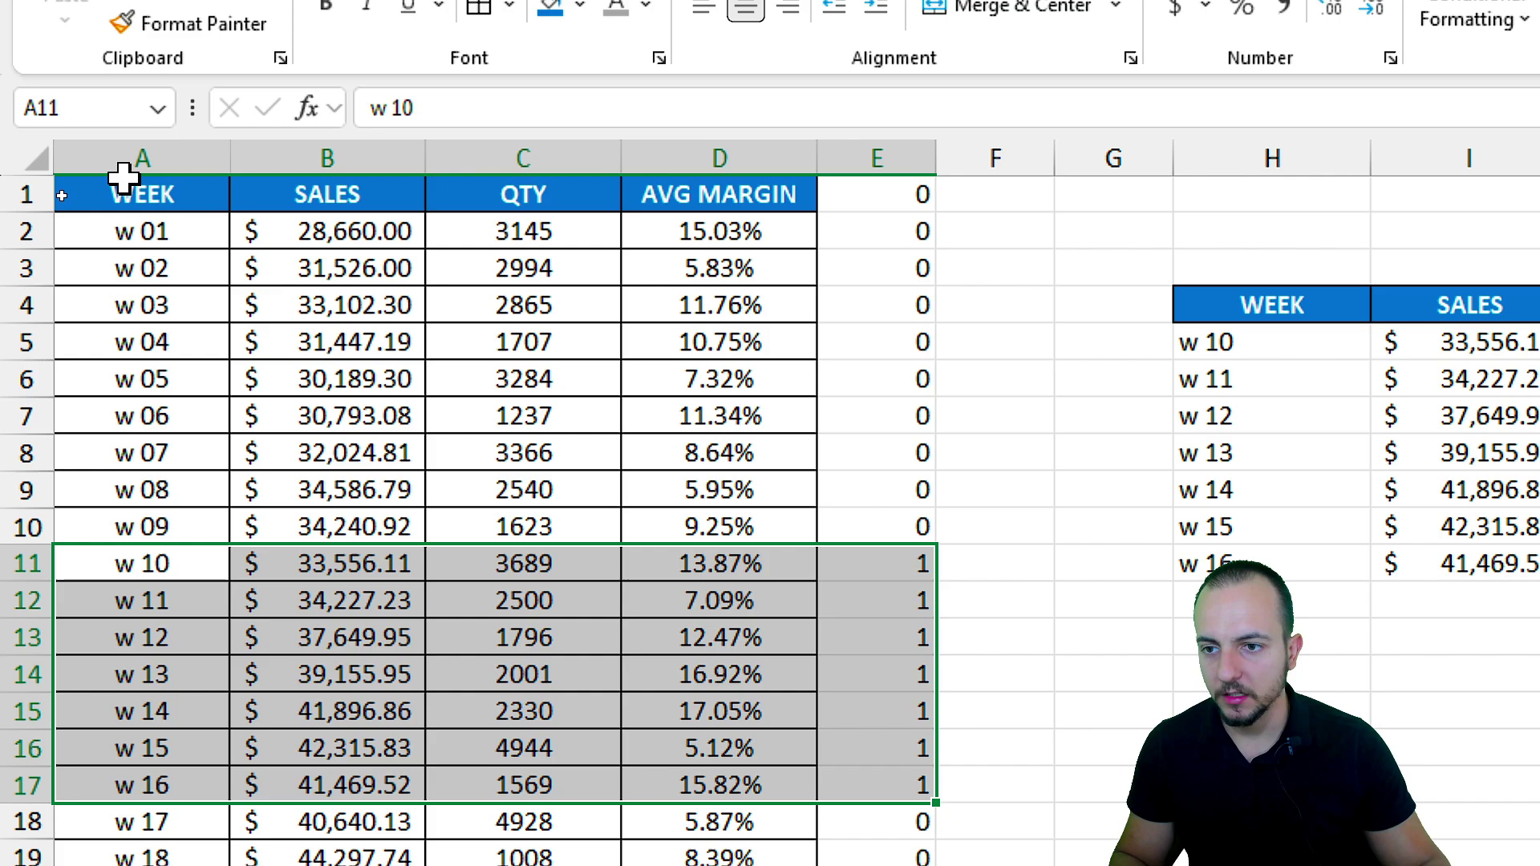
Step: Select the whole source data range A1:D53, including the header row
{"action": "left_click", "coordinate": [136, 162]}
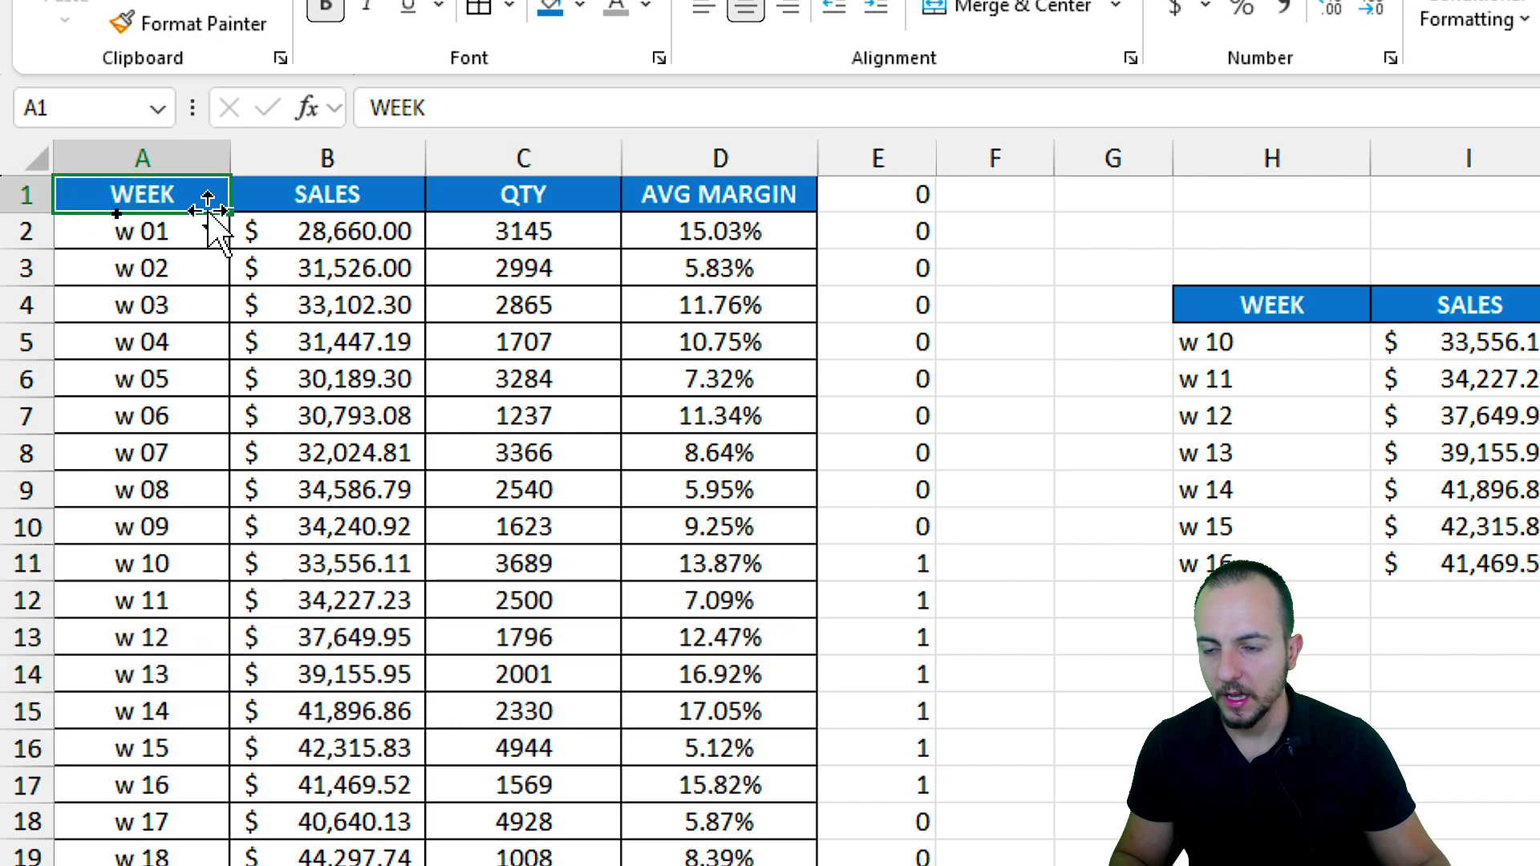
{"action": "left_click_drag", "start_coordinate": [174, 195], "coordinate": [733, 409]}
{"action": "left_click_drag", "start_coordinate": [179, 198], "coordinate": [753, 865]}
{"action": "left_click_drag", "start_coordinate": [752, 760], "coordinate": [743, 865]}
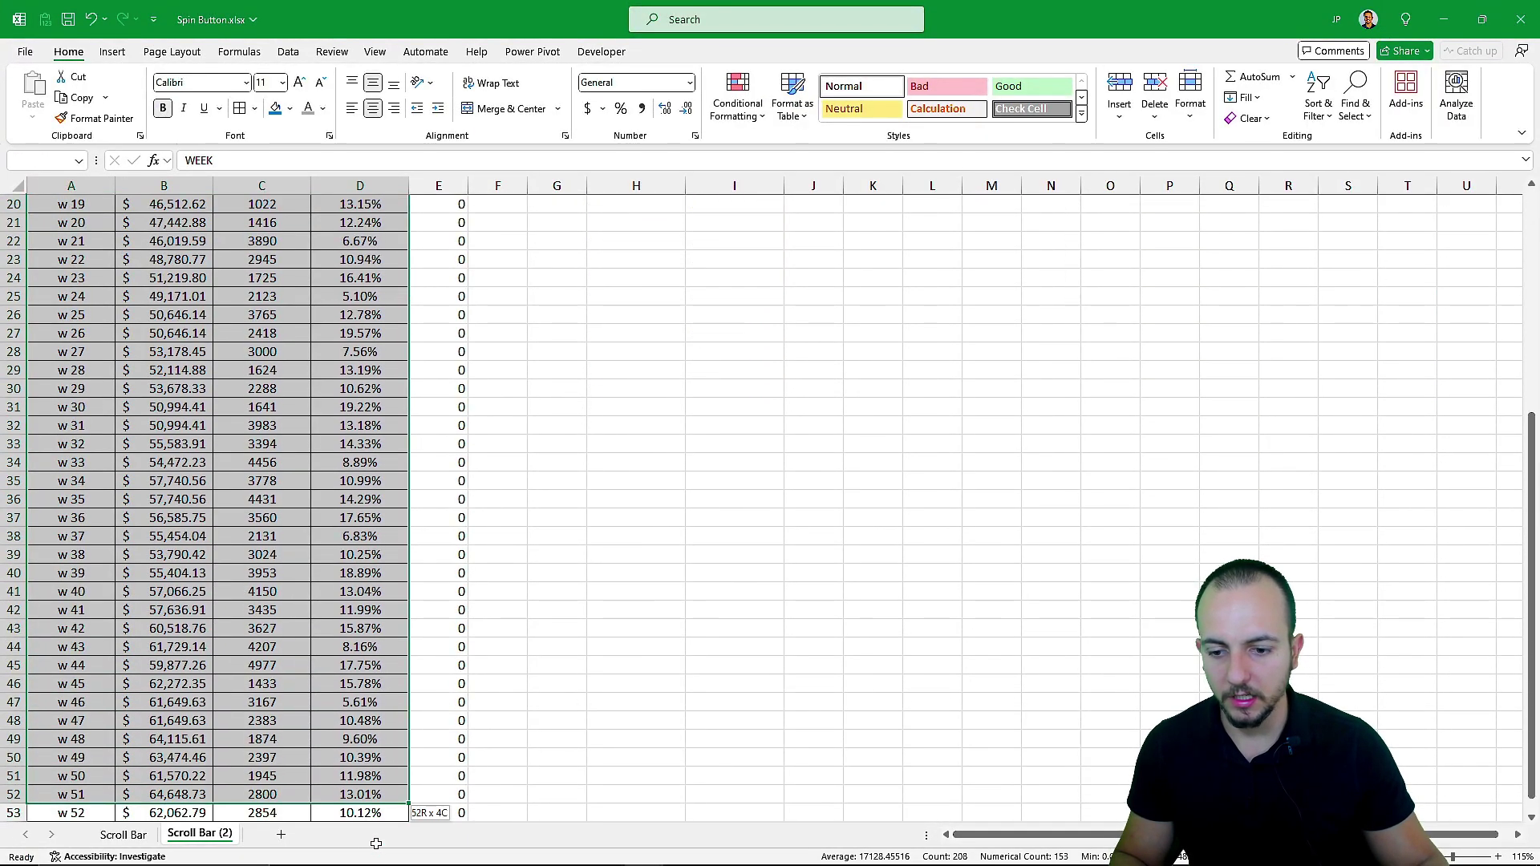
{"action": "left_click_drag", "start_coordinate": [374, 785], "coordinate": [374, 785]}
{"action": "scroll", "coordinate": [261, 329], "scroll_direction": "up", "scroll_amount": 7}
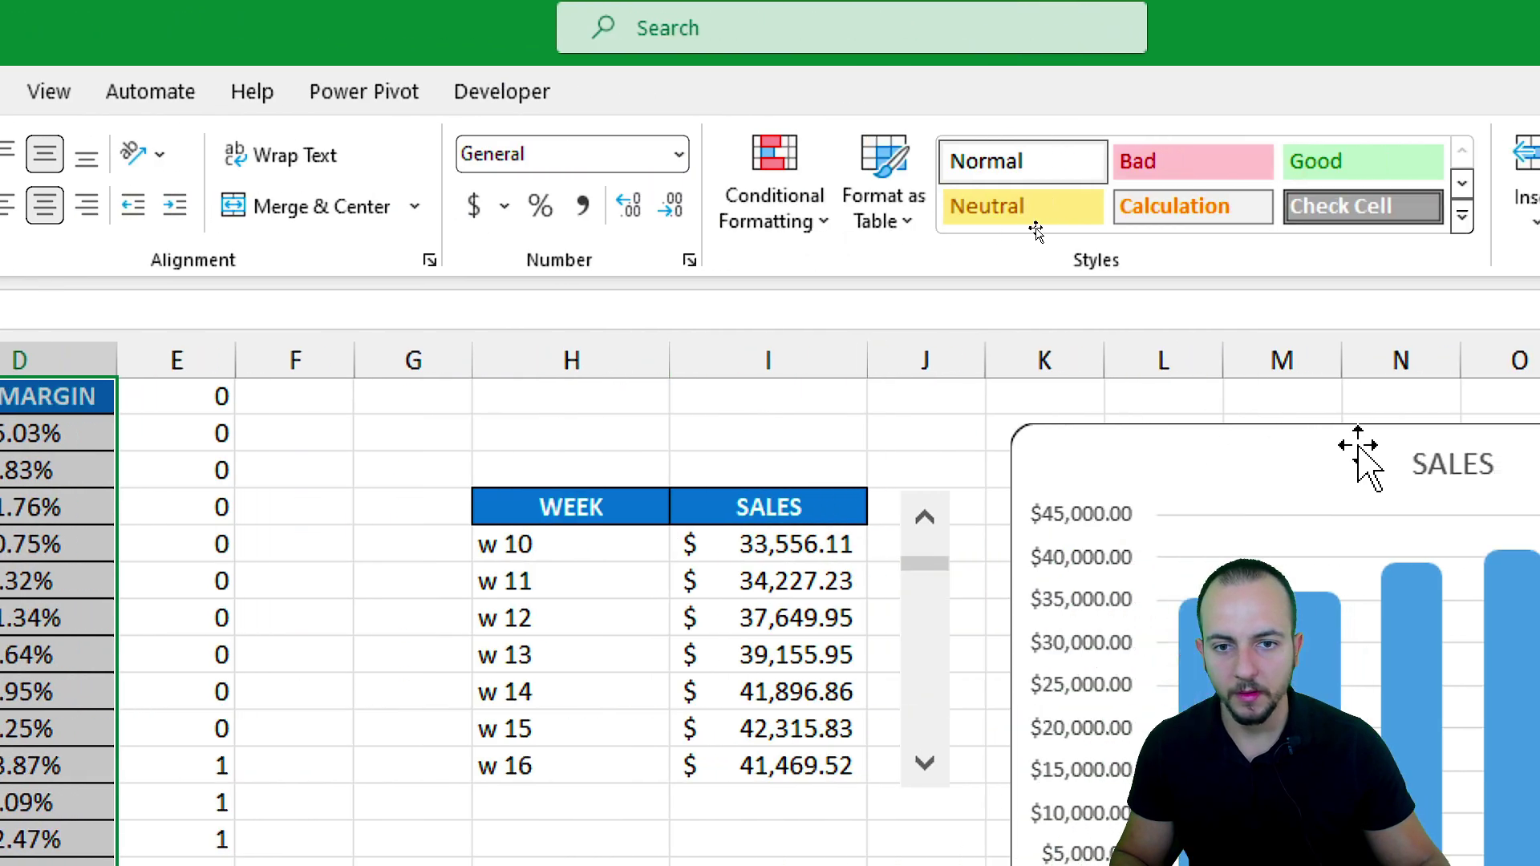
Step: Create a formula-based conditional formatting rule for the selected data with the formula =$E1=1
{"action": "left_click", "coordinate": [754, 233]}
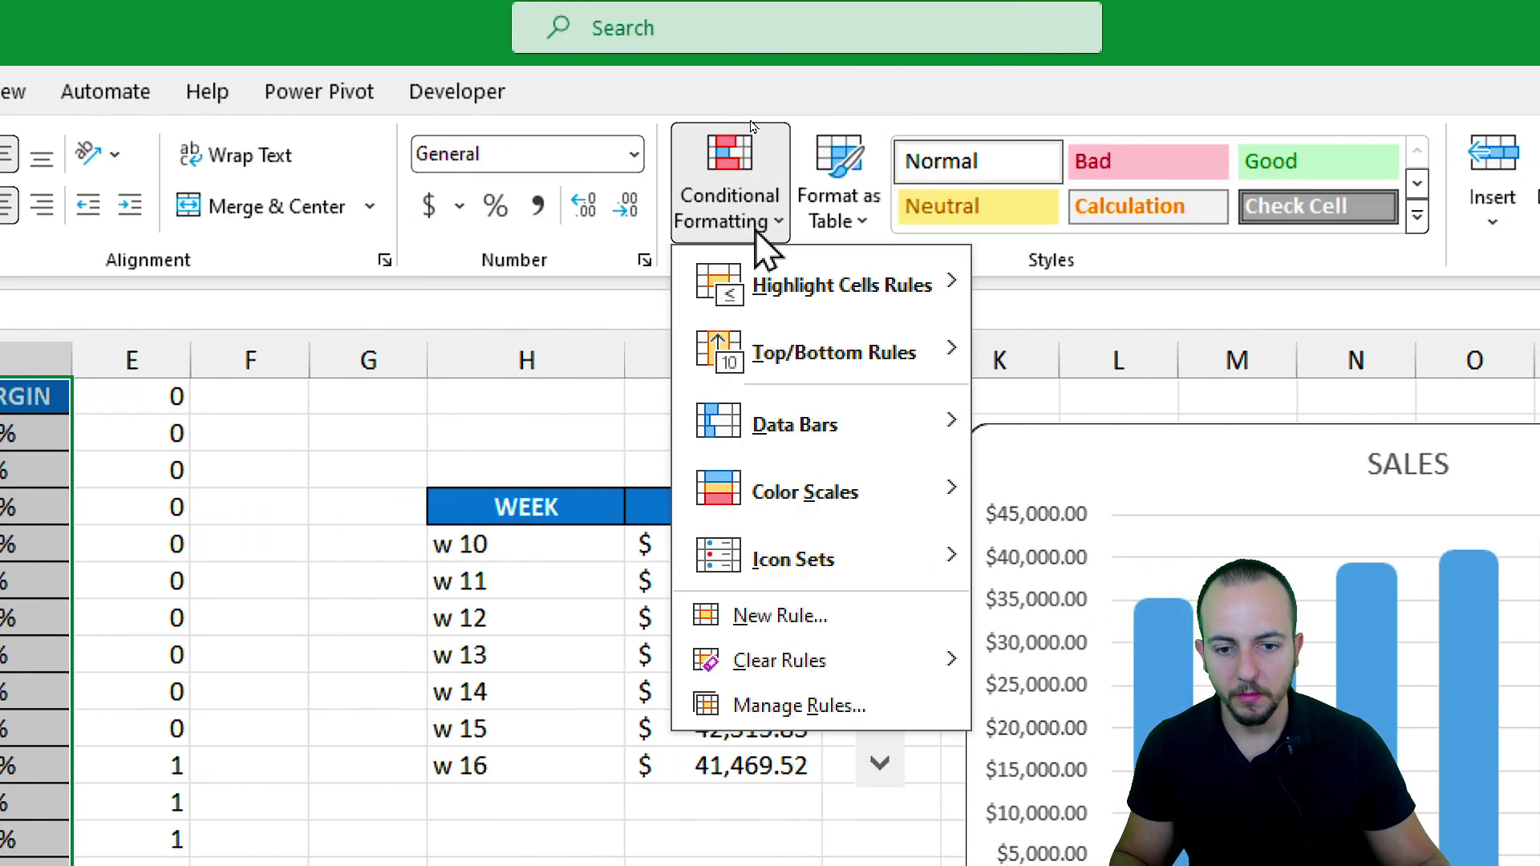
{"action": "left_click", "coordinate": [806, 616]}
{"action": "left_click_drag", "start_coordinate": [810, 728], "coordinate": [301, 458]}
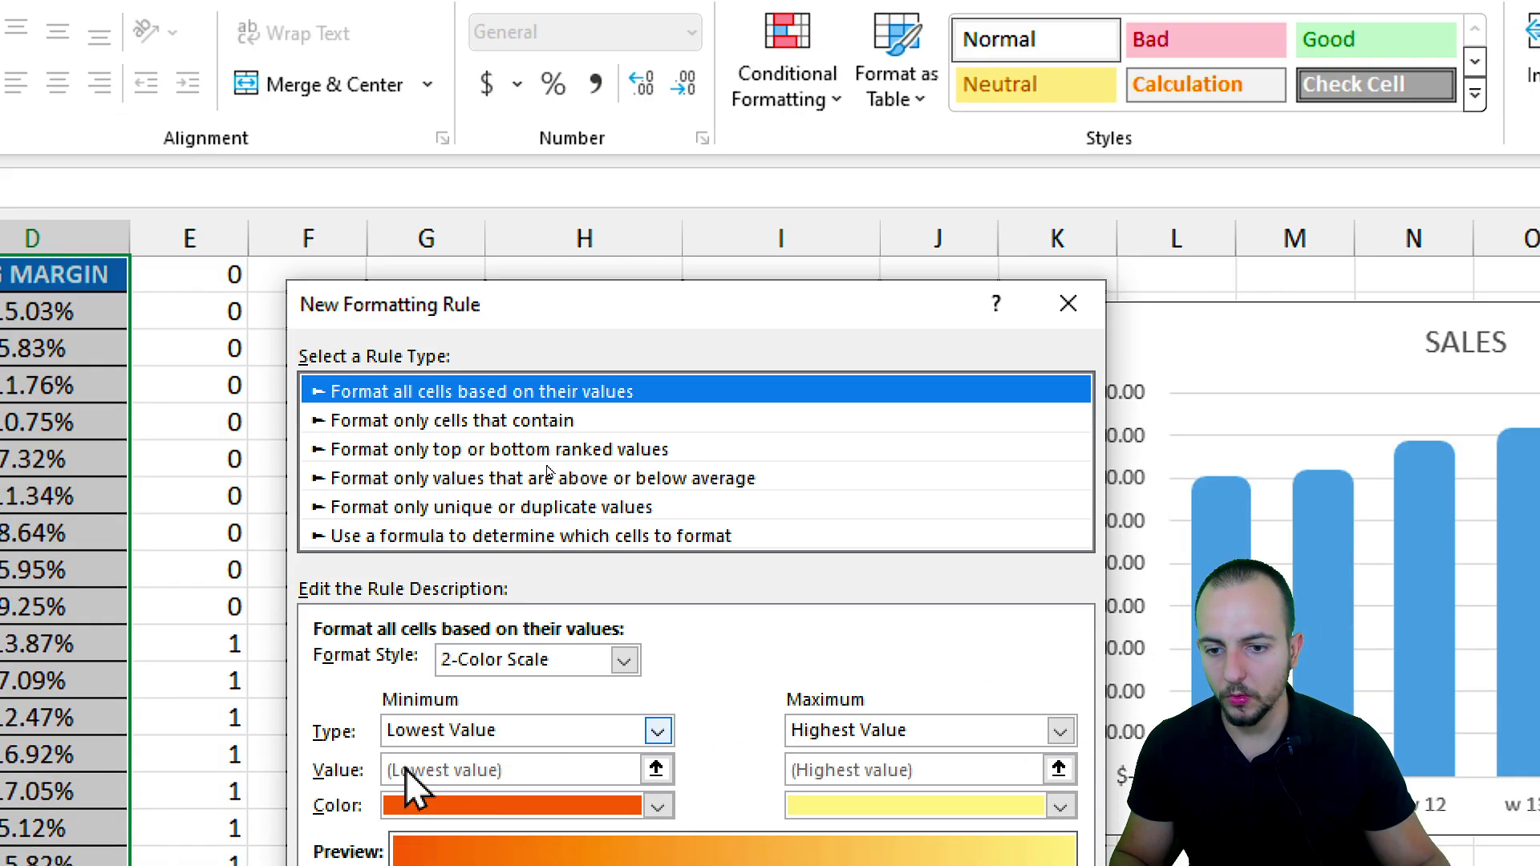
{"action": "left_click", "coordinate": [387, 536]}
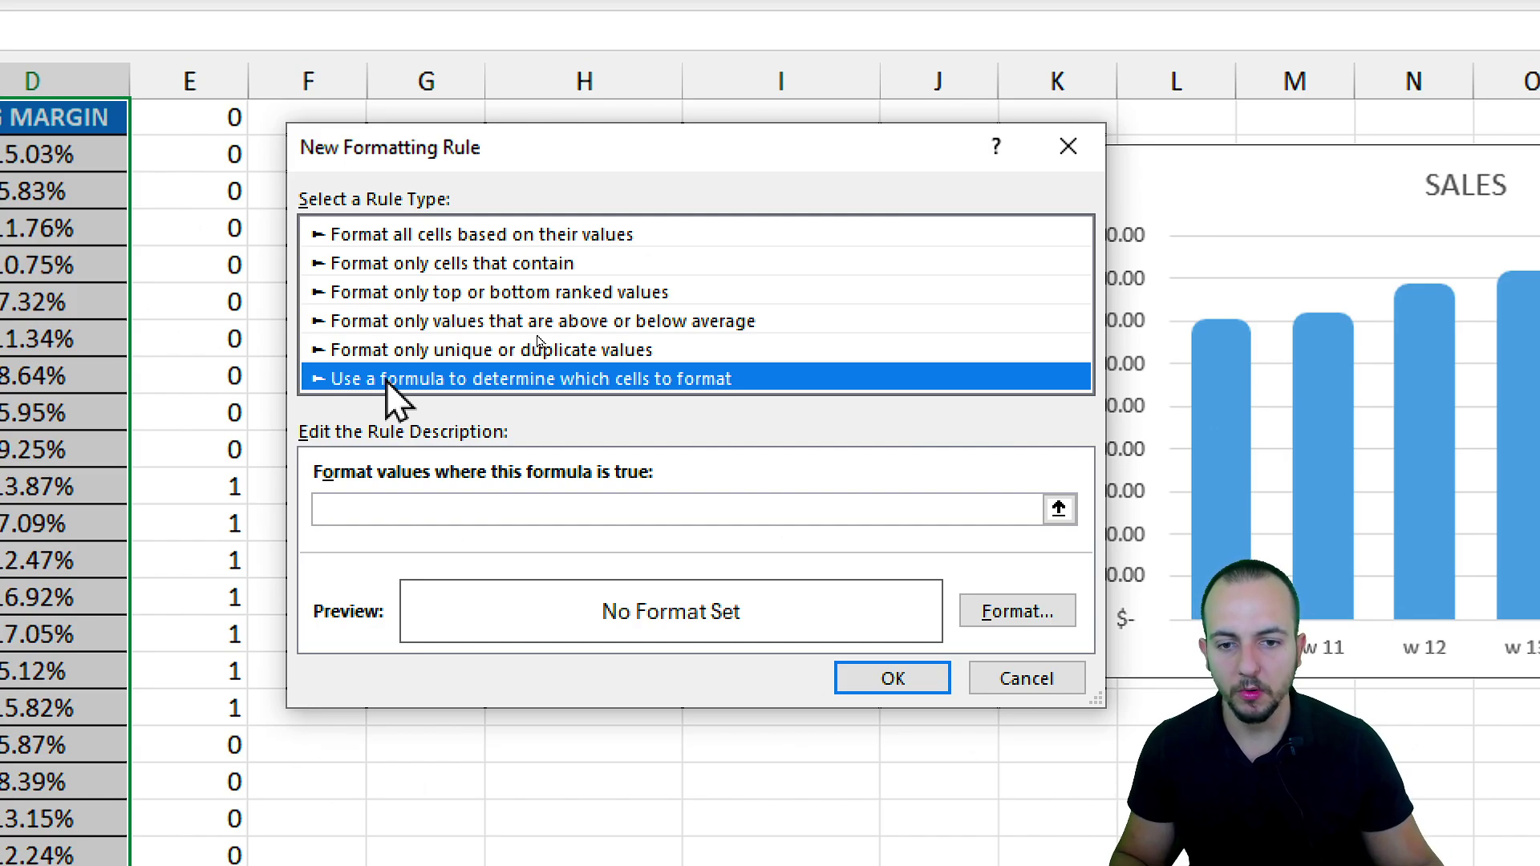
{"action": "left_click", "coordinate": [335, 509]}
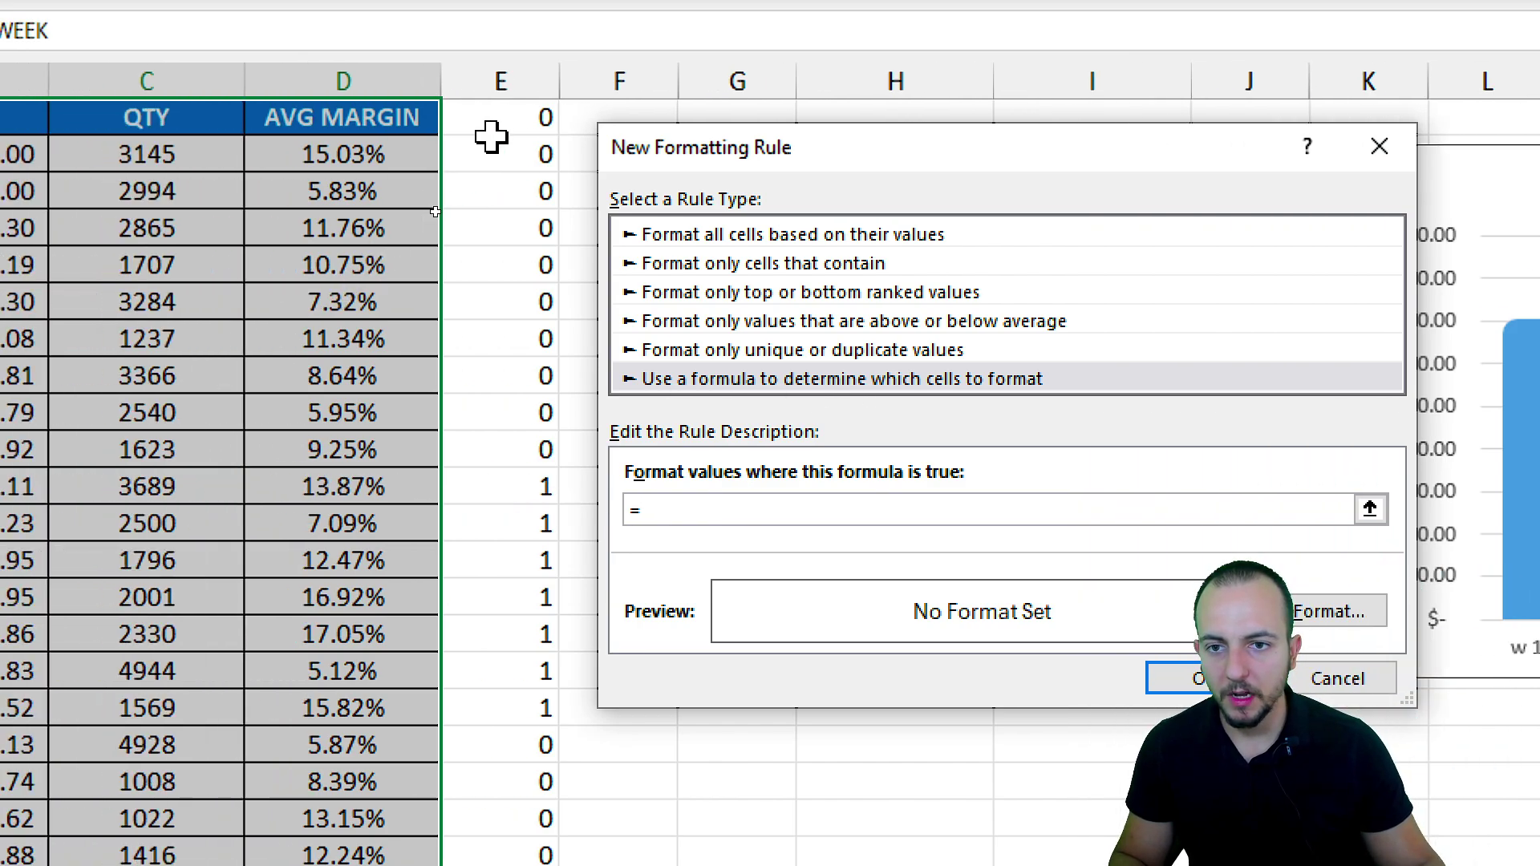
{"action": "left_click", "coordinate": [187, 121]}
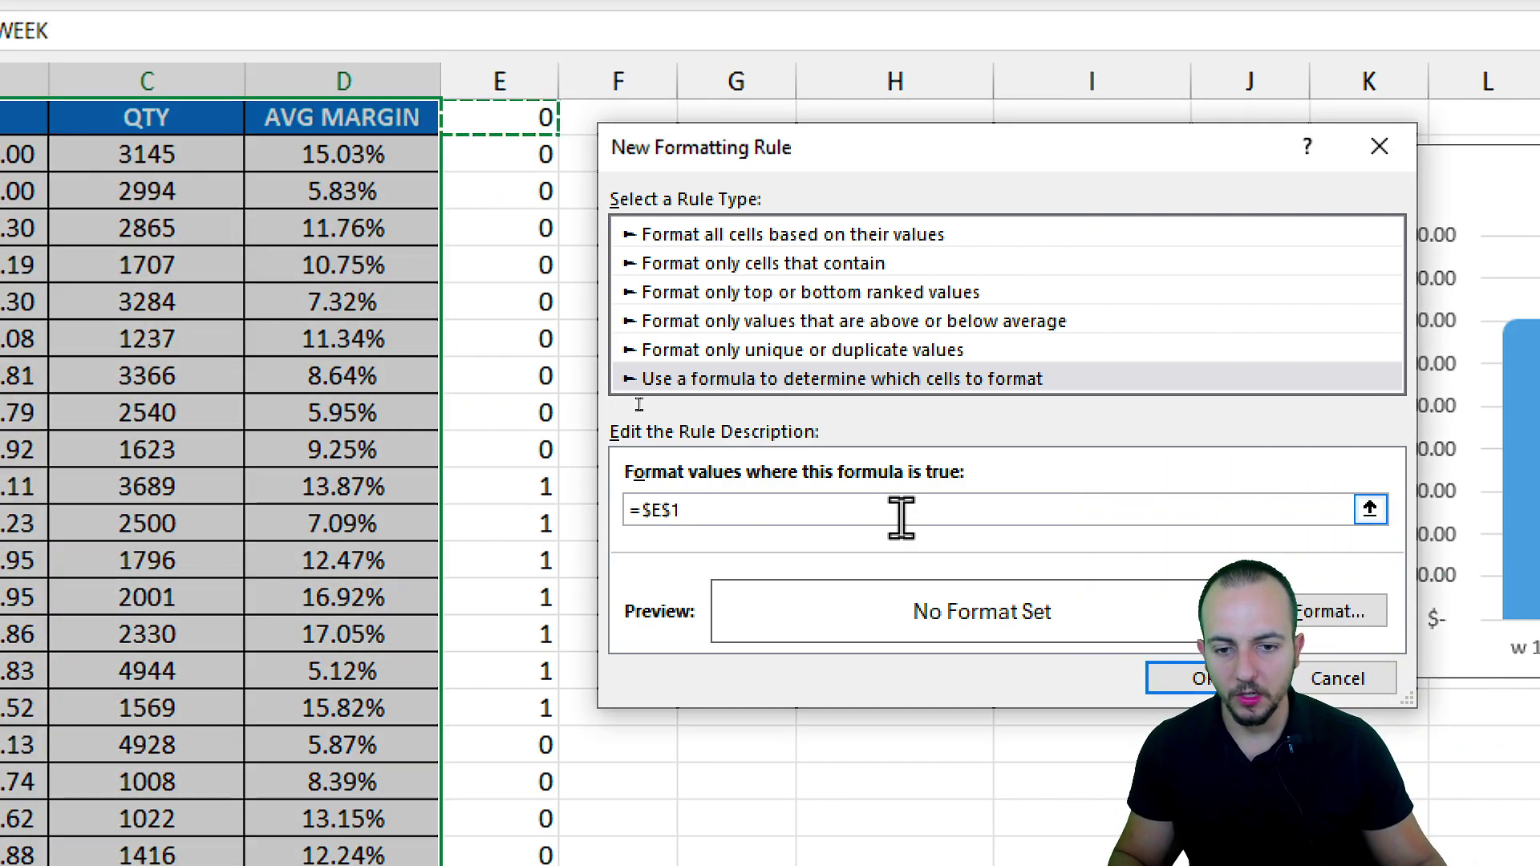
{"action": "type", "text": "=1"}
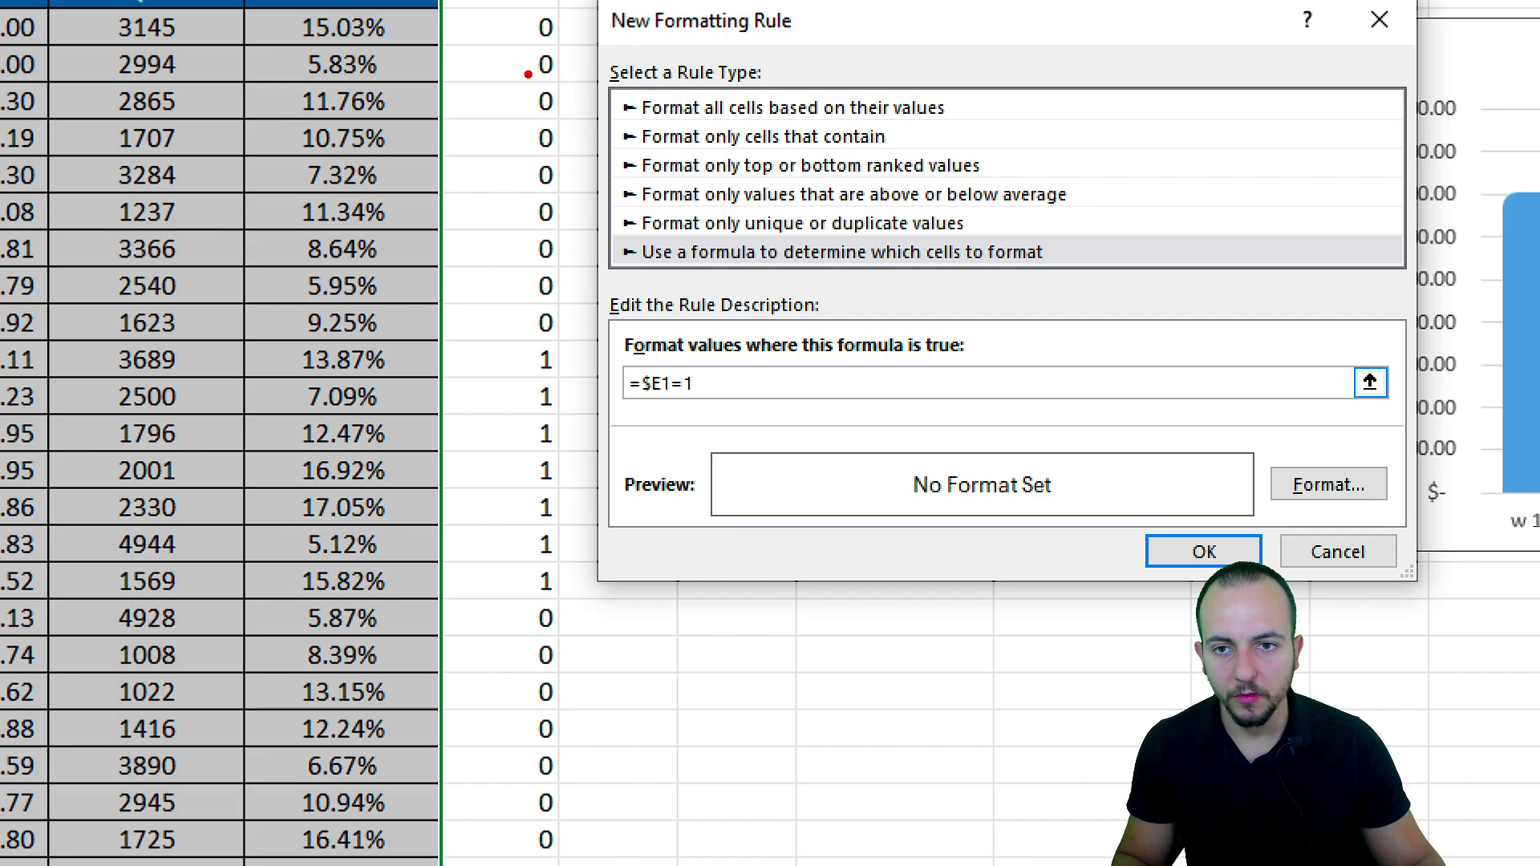
{"action": "left_click_drag", "start_coordinate": [482, 81], "coordinate": [566, 130]}
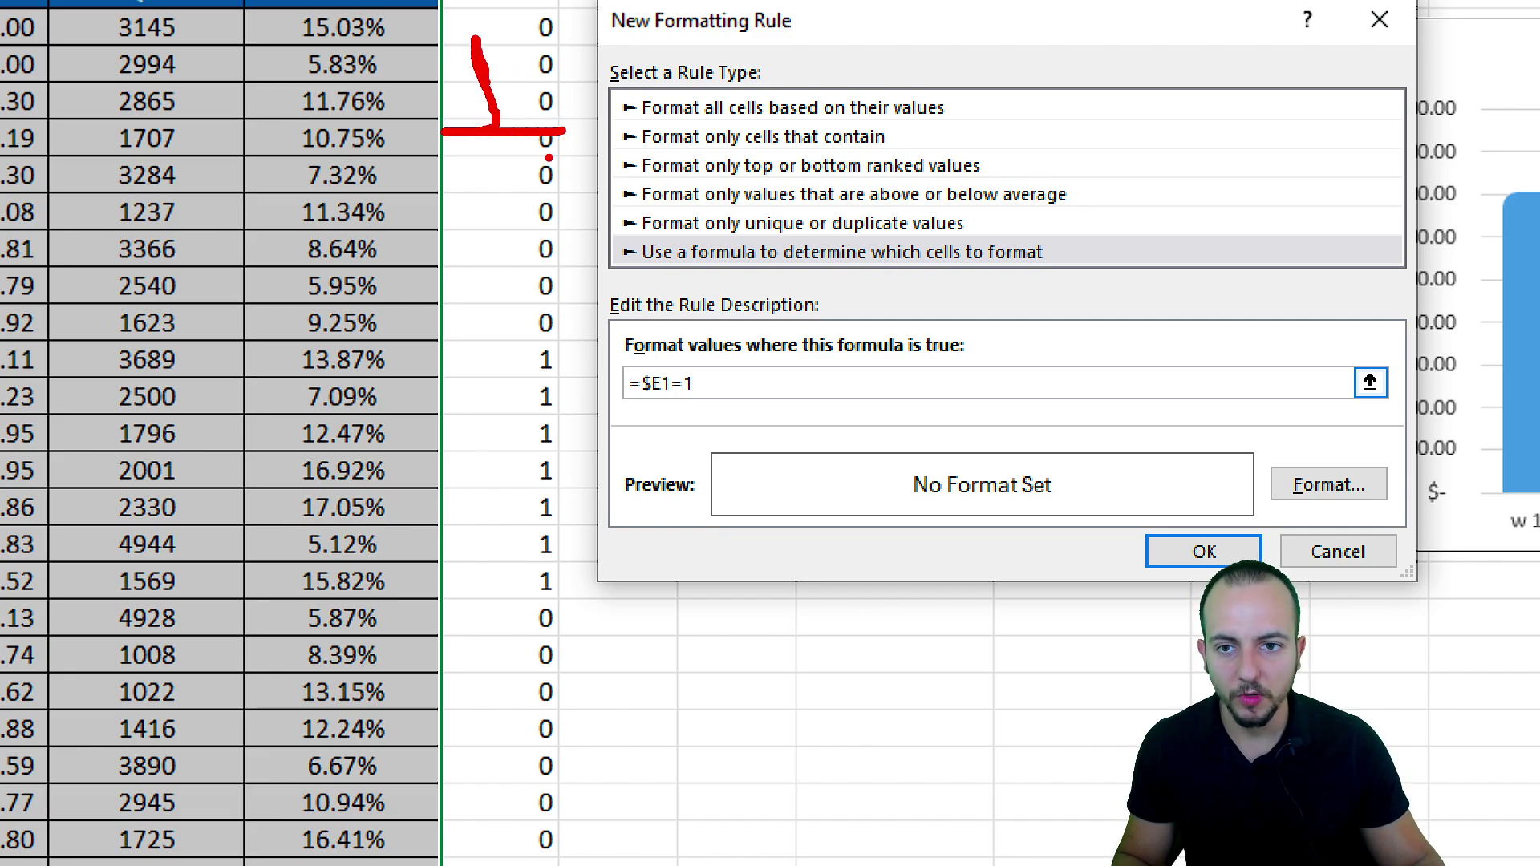
{"action": "key", "text": "e"}
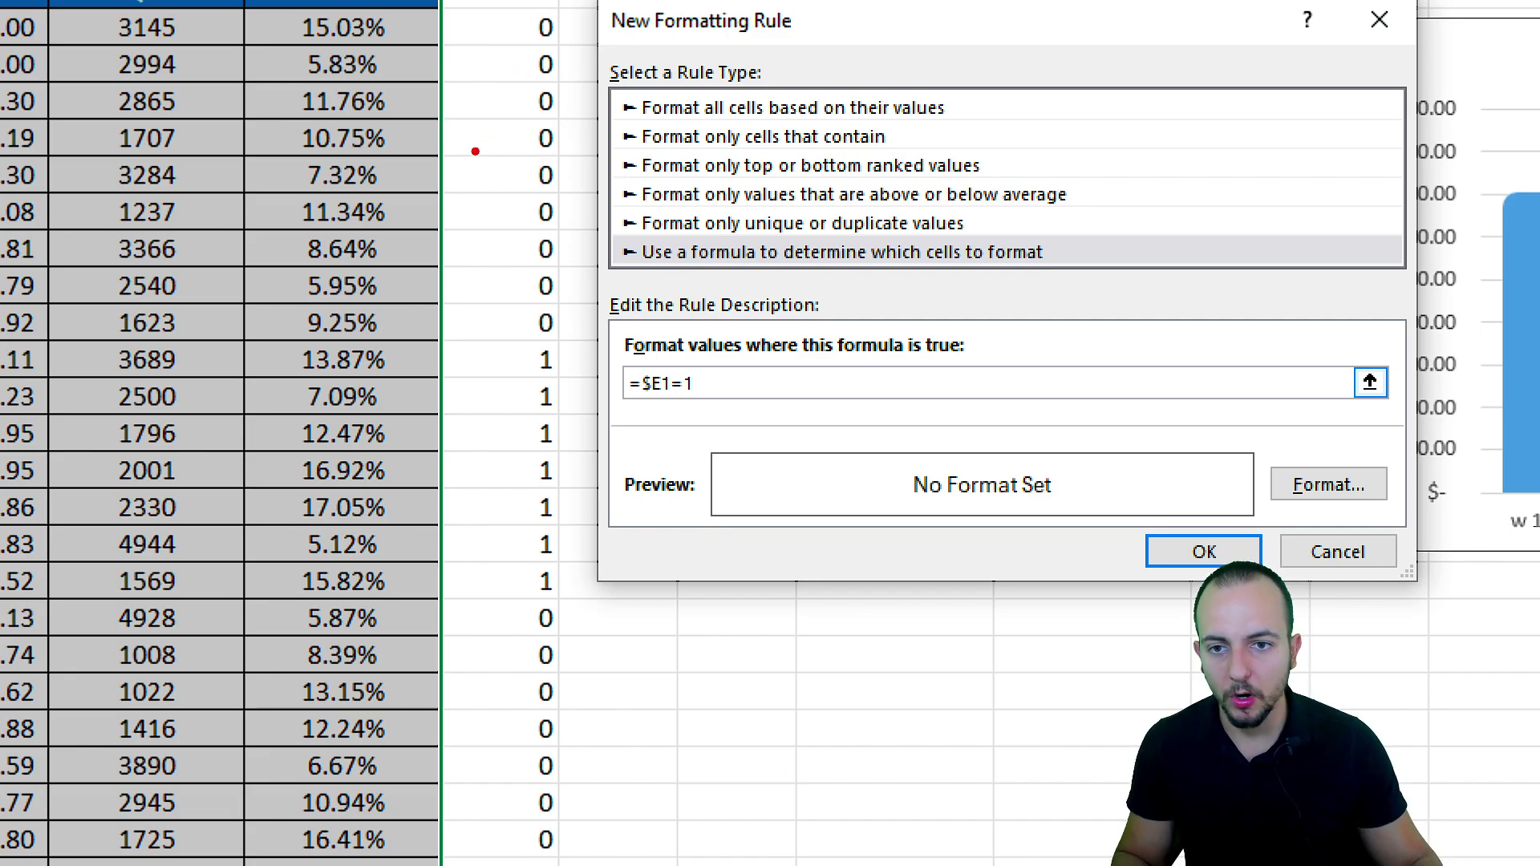
{"action": "mouse_move", "coordinate": [495, 94]}
{"action": "left_mouse_down"}
{"action": "mouse_move", "coordinate": [491, 516]}
{"action": "mouse_move", "coordinate": [509, 762]}
{"action": "left_mouse_up"}
{"action": "key", "text": "Escape"}
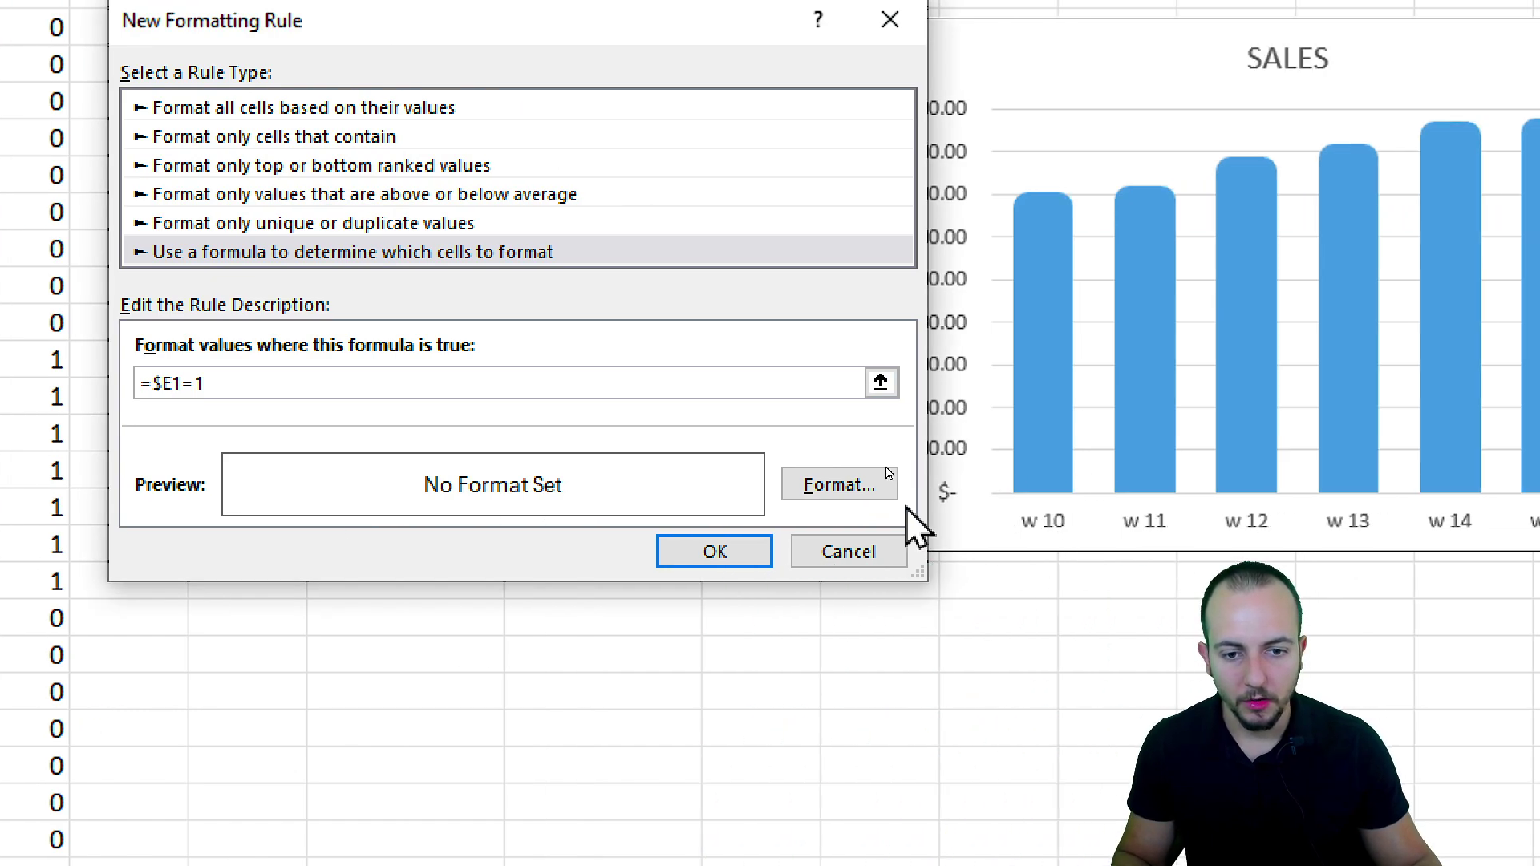
Step: Give the rule a light gold fill and bold font, and apply it to the selected source data
{"action": "left_click", "coordinate": [889, 473]}
{"action": "left_click", "coordinate": [951, 227]}
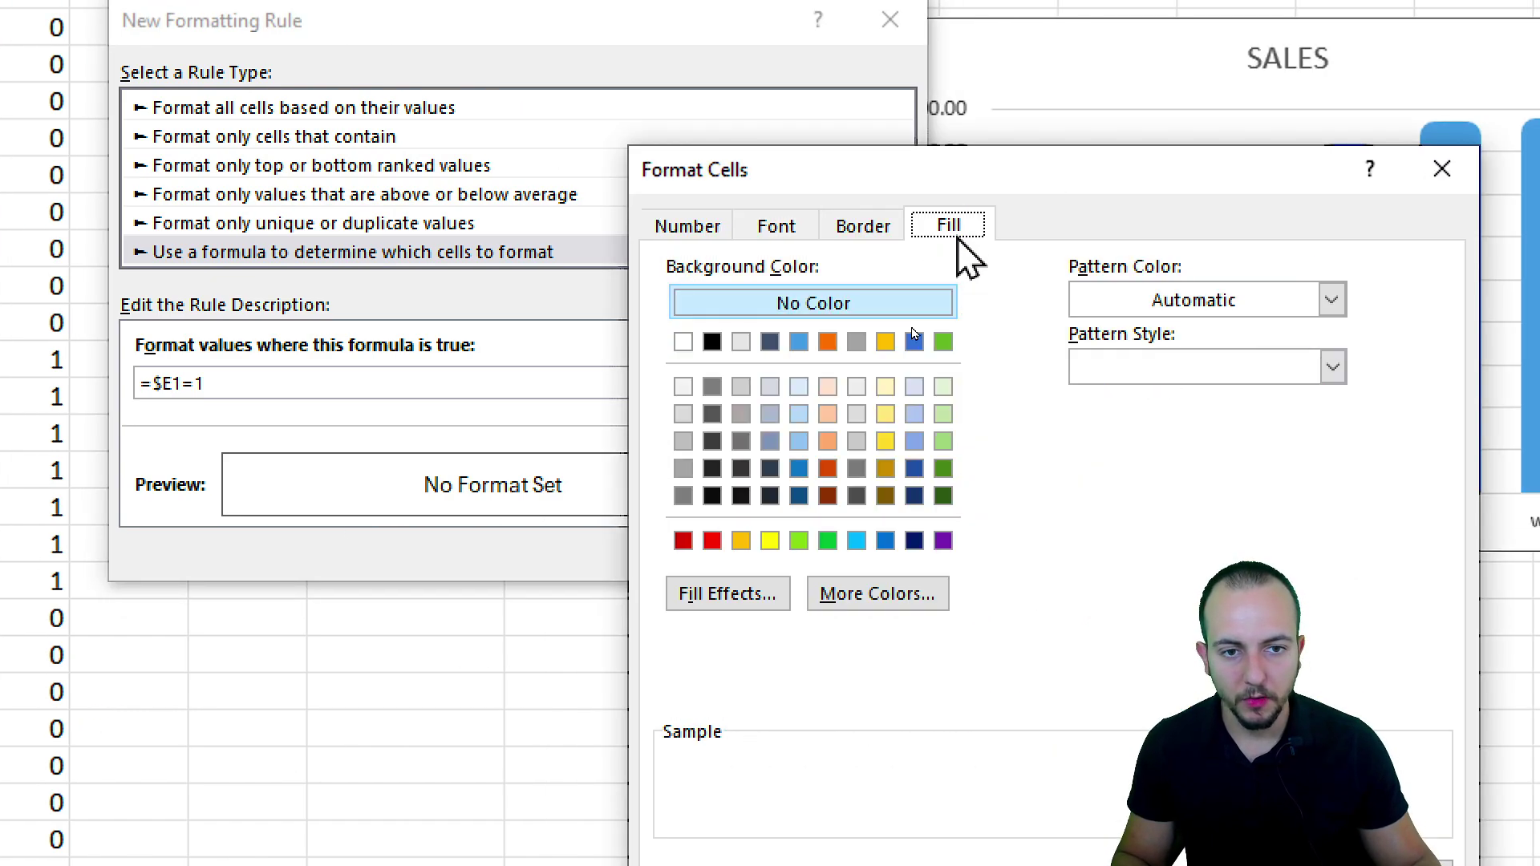
{"action": "left_click", "coordinate": [884, 414]}
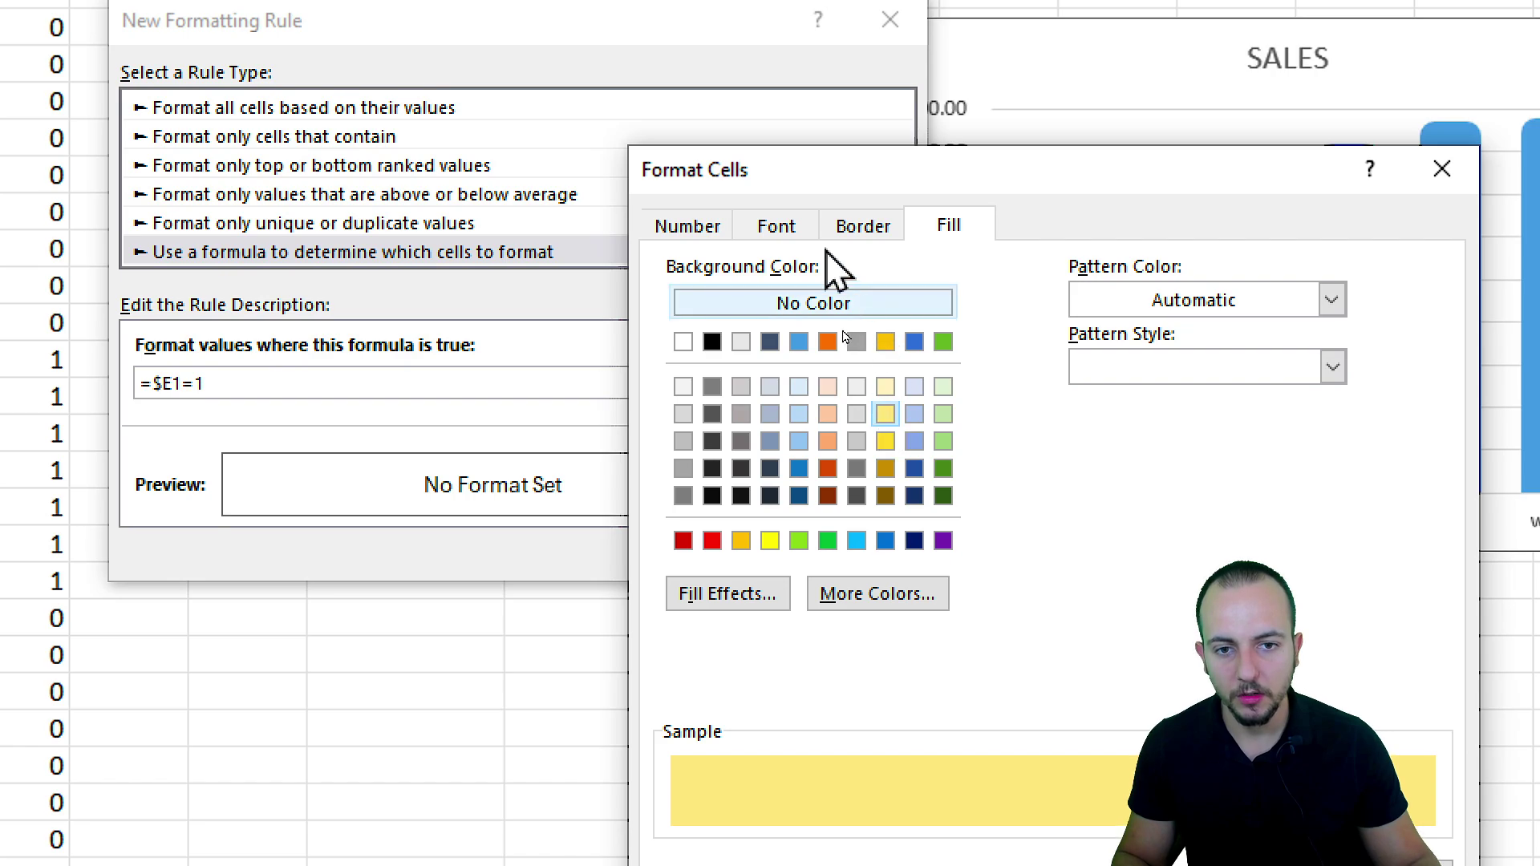
{"action": "left_click", "coordinate": [777, 225]}
{"action": "left_click", "coordinate": [1123, 370]}
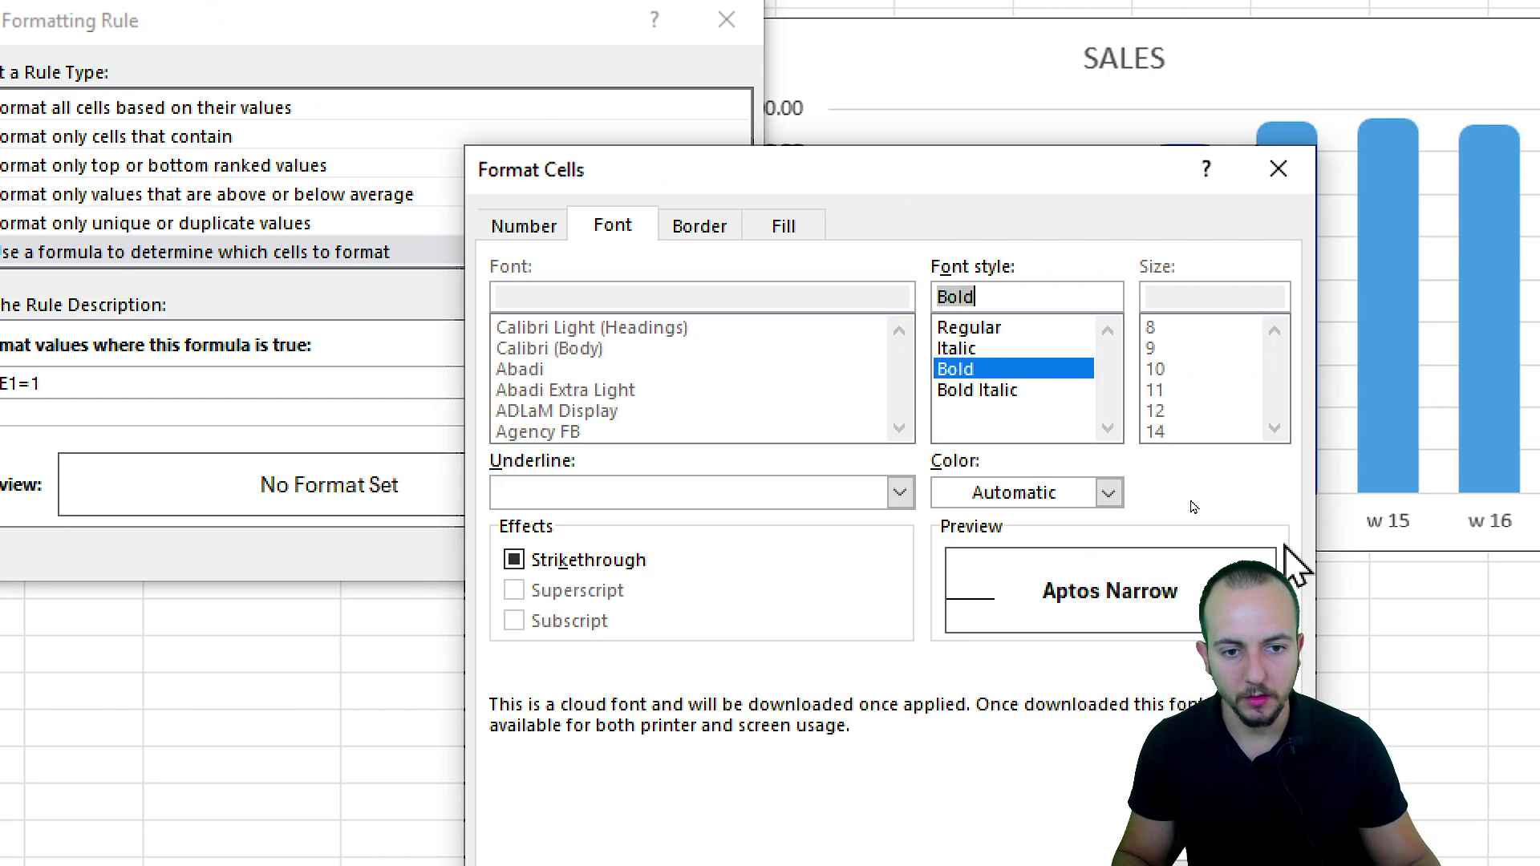
{"action": "left_click", "coordinate": [988, 704]}
{"action": "left_click", "coordinate": [547, 314]}
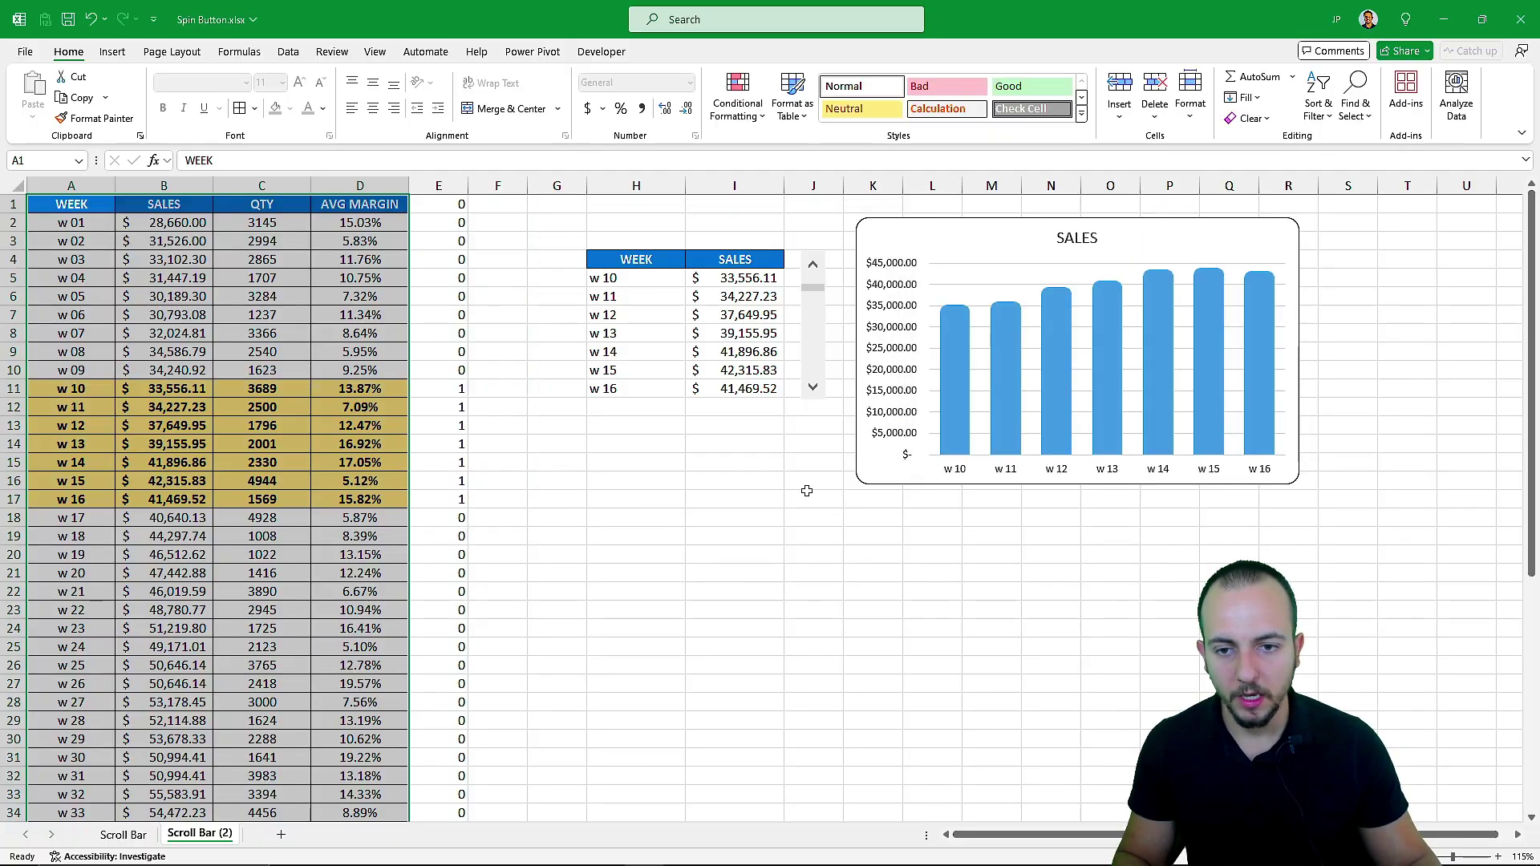
Step: Hide the COUNTIF helper values by setting the font color of all of column E to white
{"action": "left_click", "coordinate": [108, 343]}
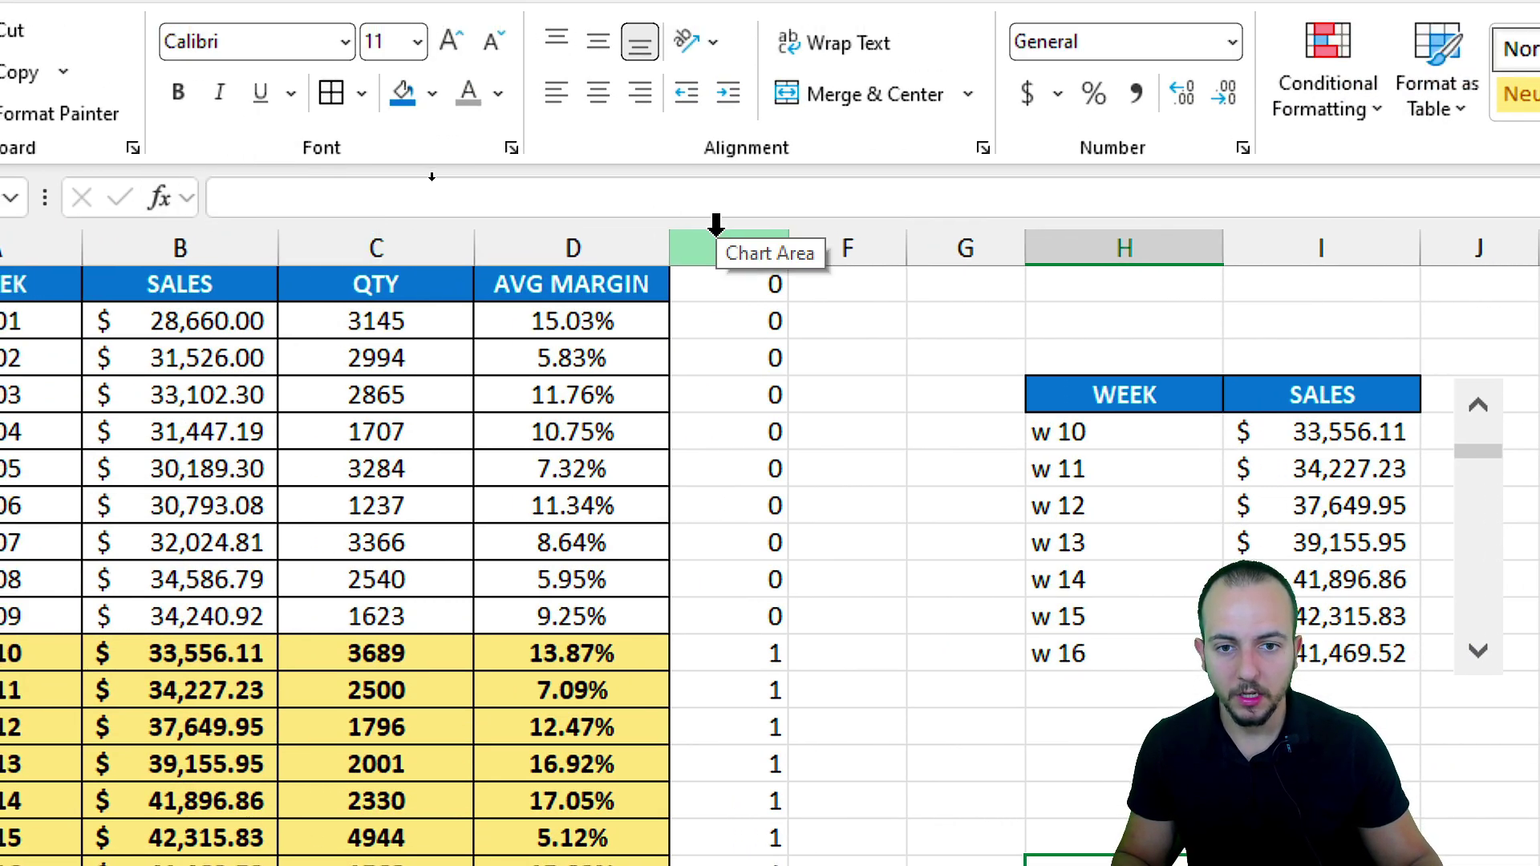
{"action": "left_click", "coordinate": [707, 166]}
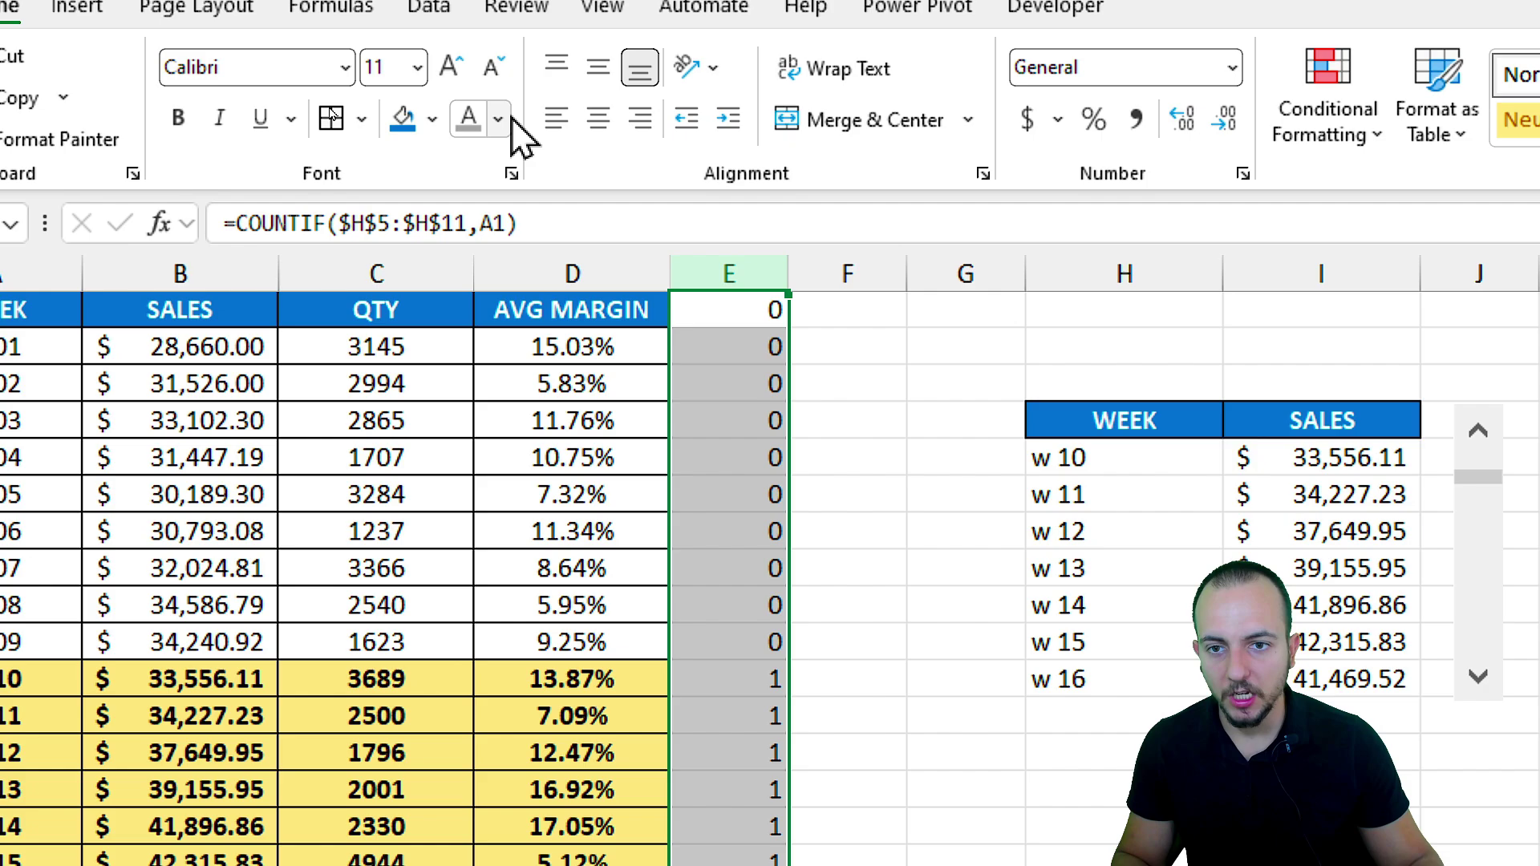
{"action": "left_click", "coordinate": [498, 99]}
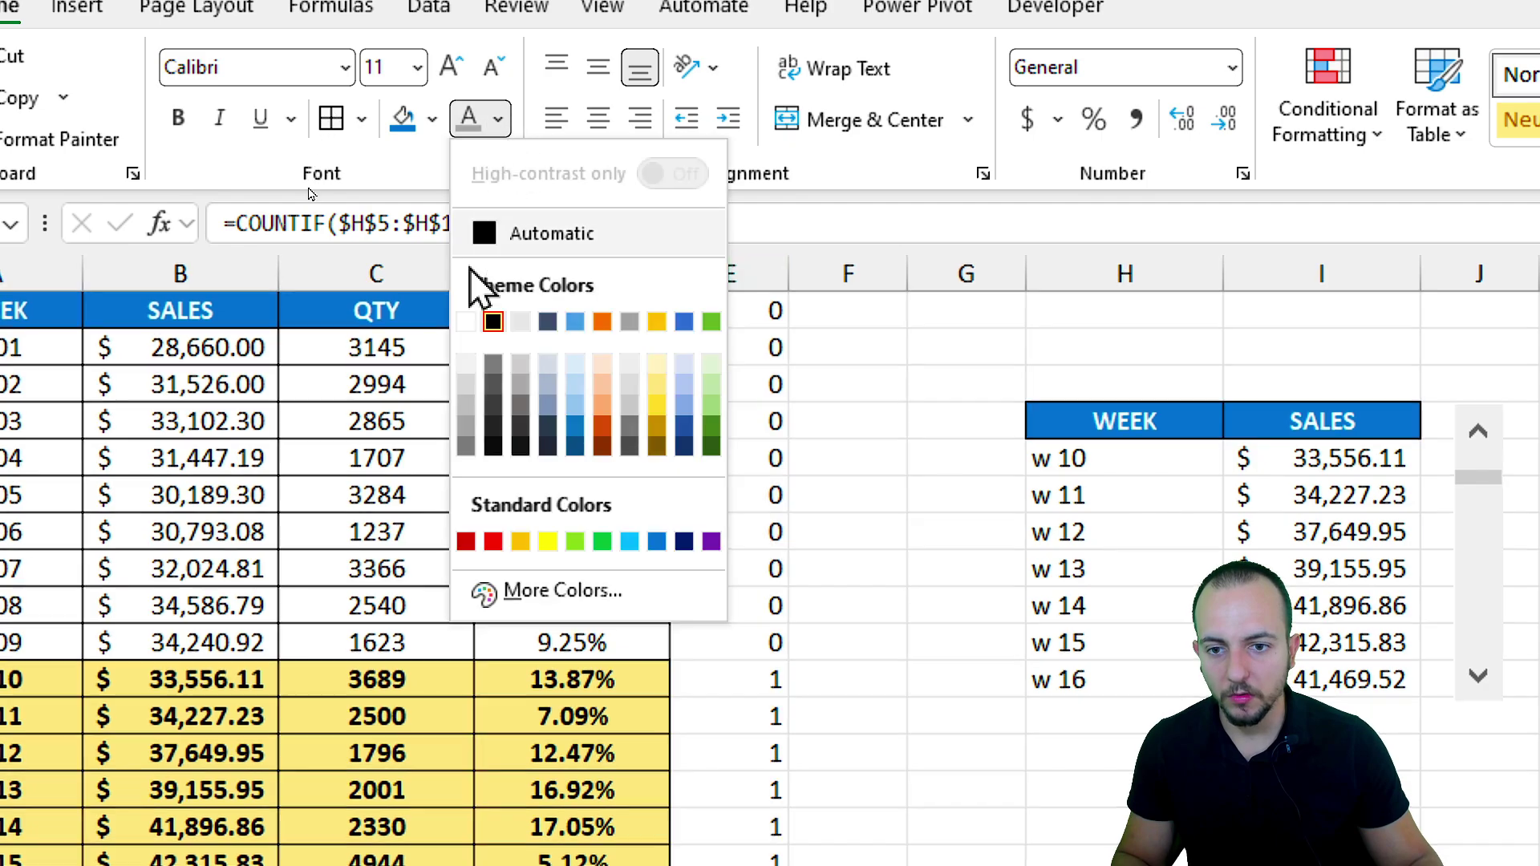
{"action": "left_click", "coordinate": [484, 297]}
{"action": "left_click", "coordinate": [815, 389]}
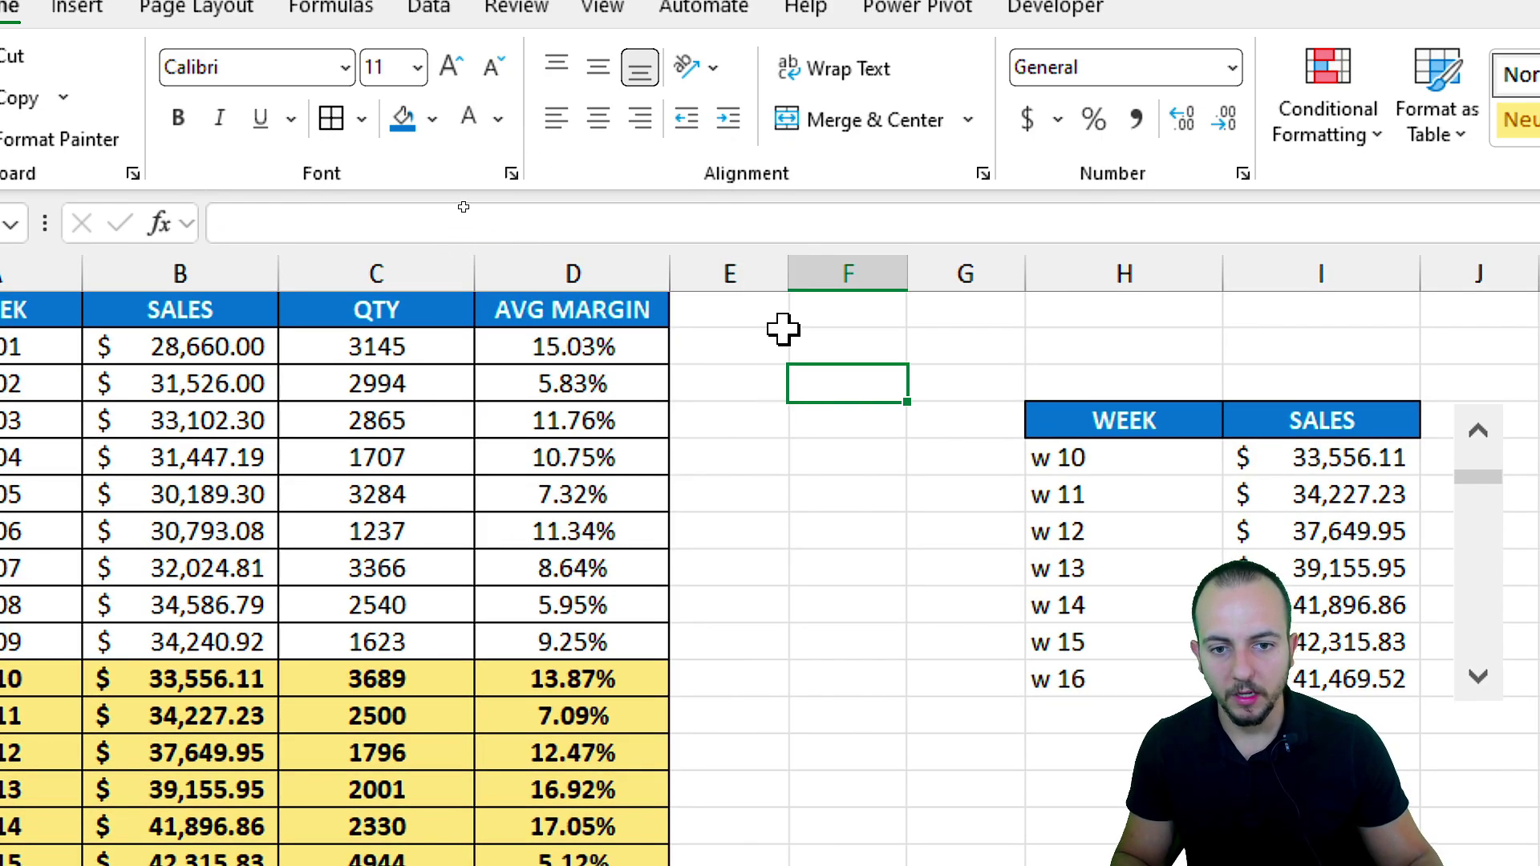
{"action": "left_click", "coordinate": [773, 273]}
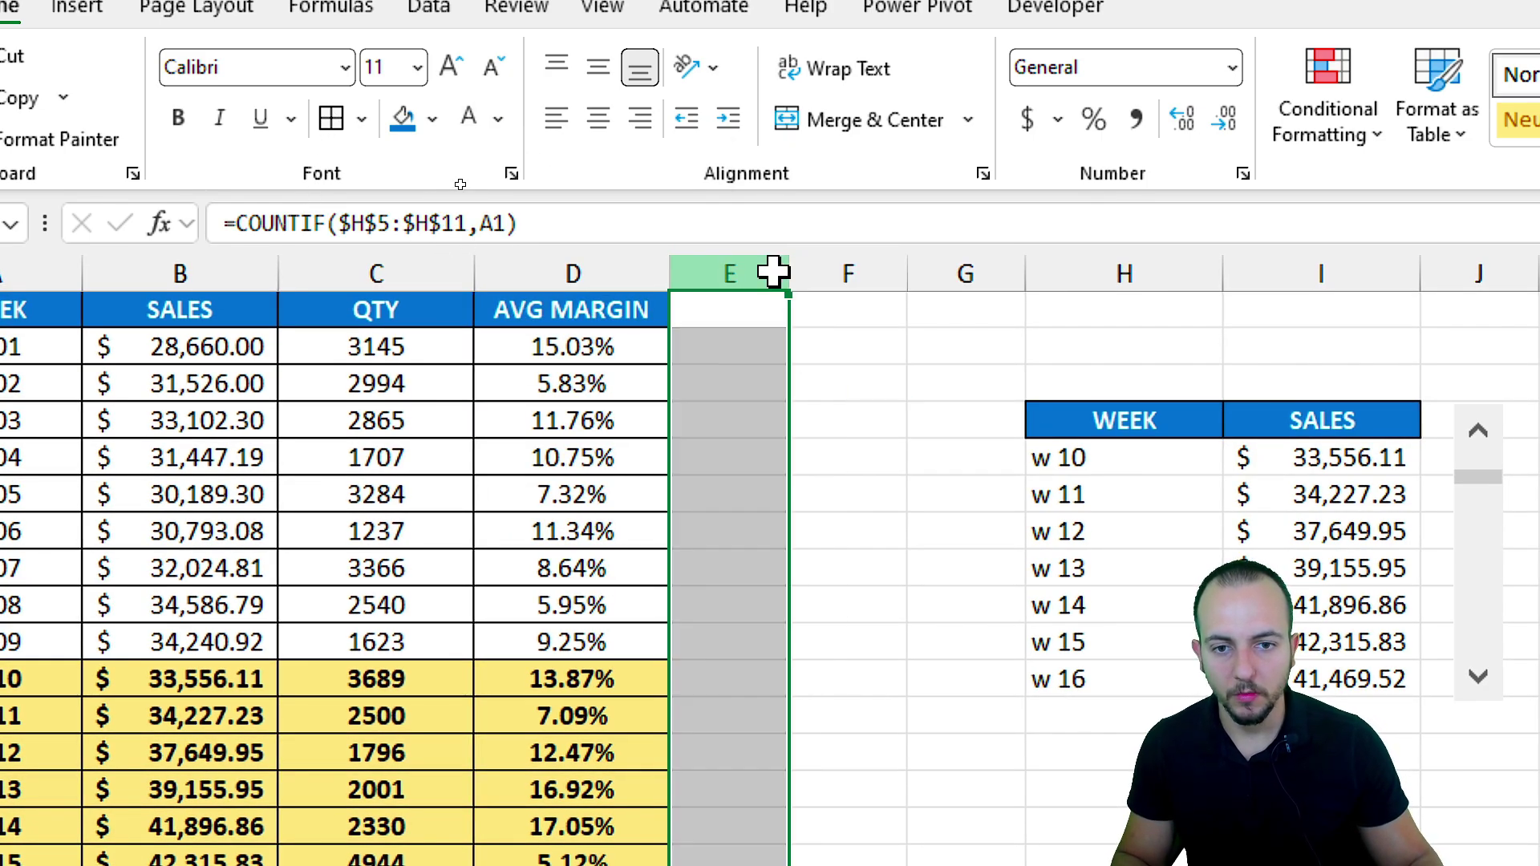
{"action": "left_click", "coordinate": [844, 351]}
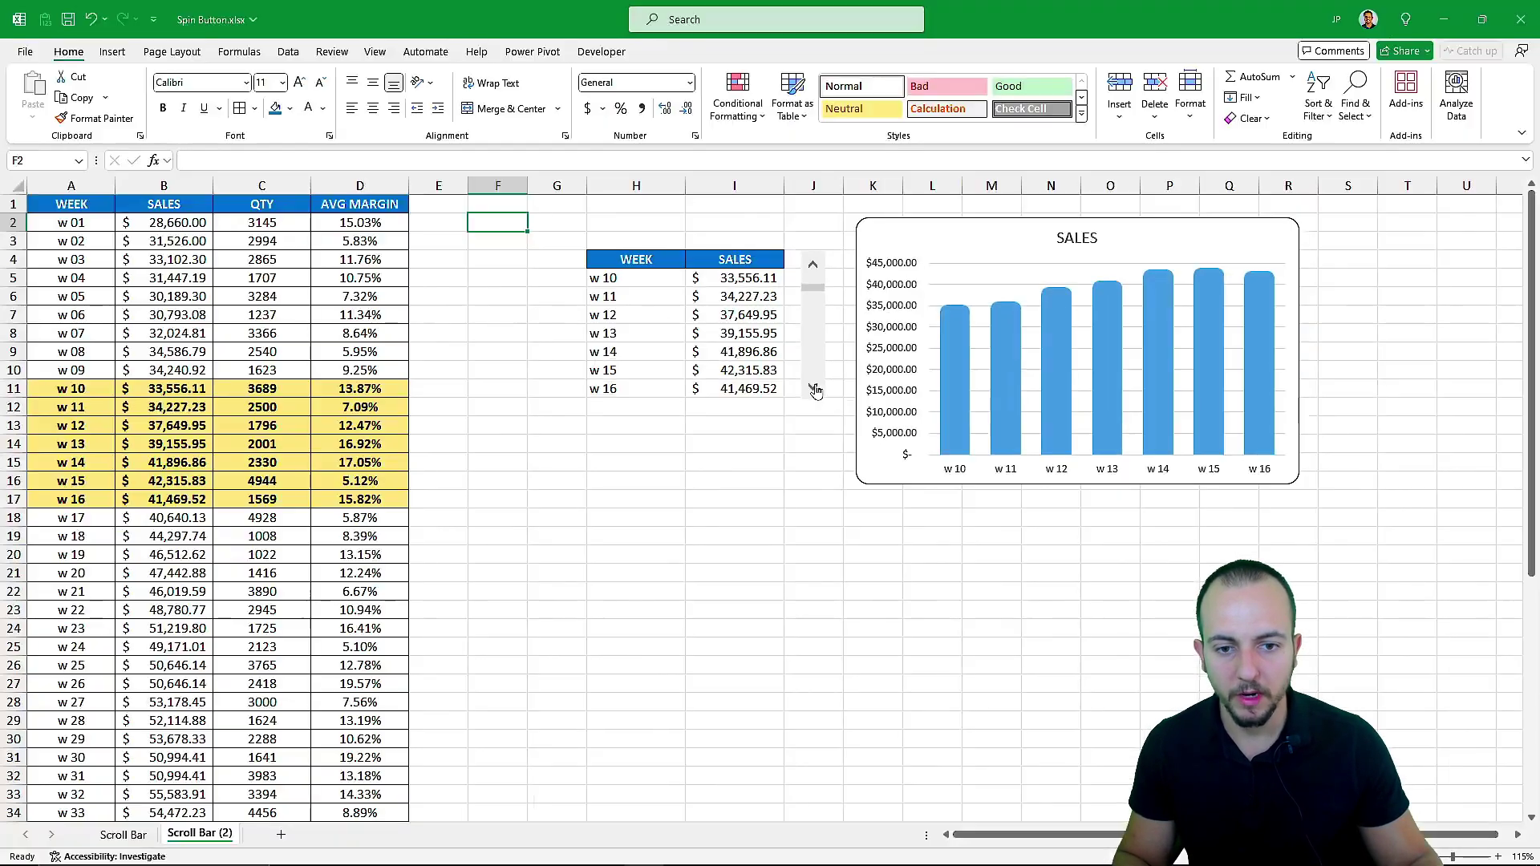
Step: Test the scroll bar in both directions, checking that the table, chart and highlighted source rows follow the displayed weeks
{"action": "left_click", "coordinate": [815, 389]}
{"action": "left_click", "coordinate": [810, 270]}
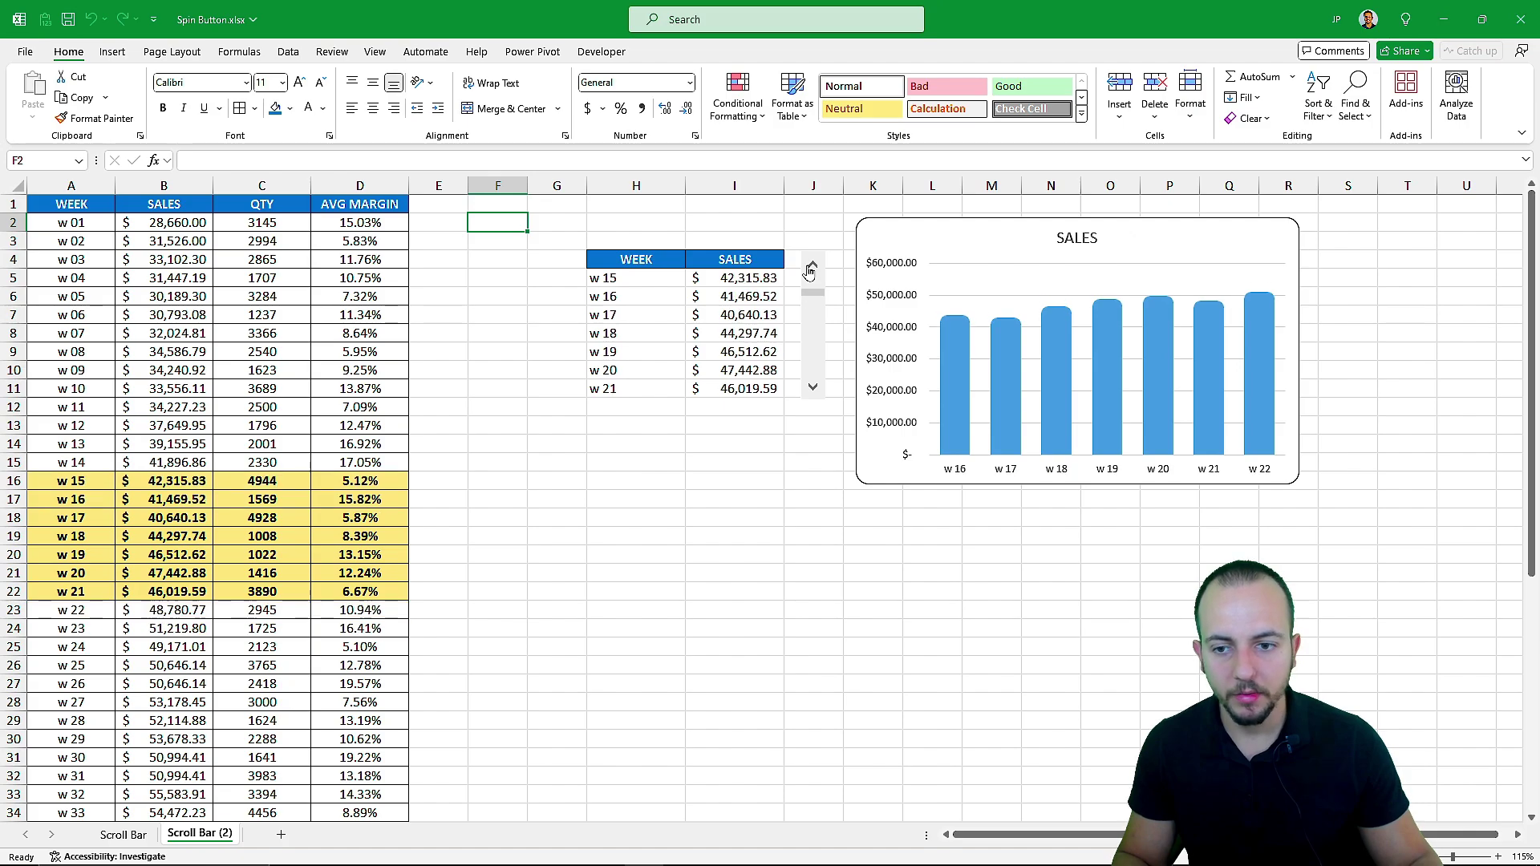
{"action": "left_click_drag", "start_coordinate": [809, 272], "coordinate": [805, 274]}
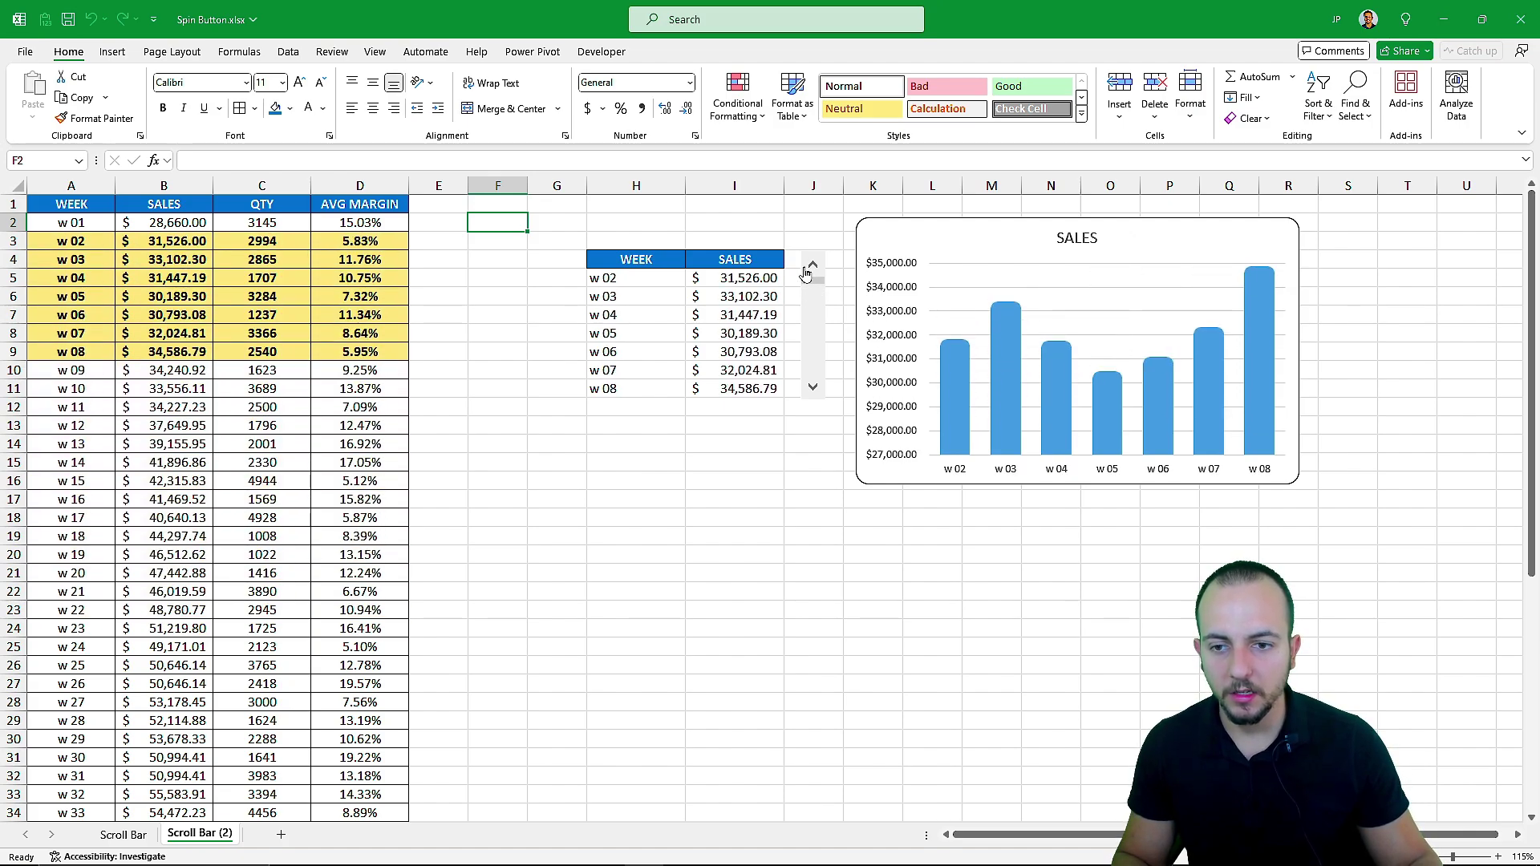
{"action": "left_click_drag", "start_coordinate": [812, 393], "coordinate": [814, 393]}
{"action": "left_click_drag", "start_coordinate": [813, 277], "coordinate": [815, 281]}
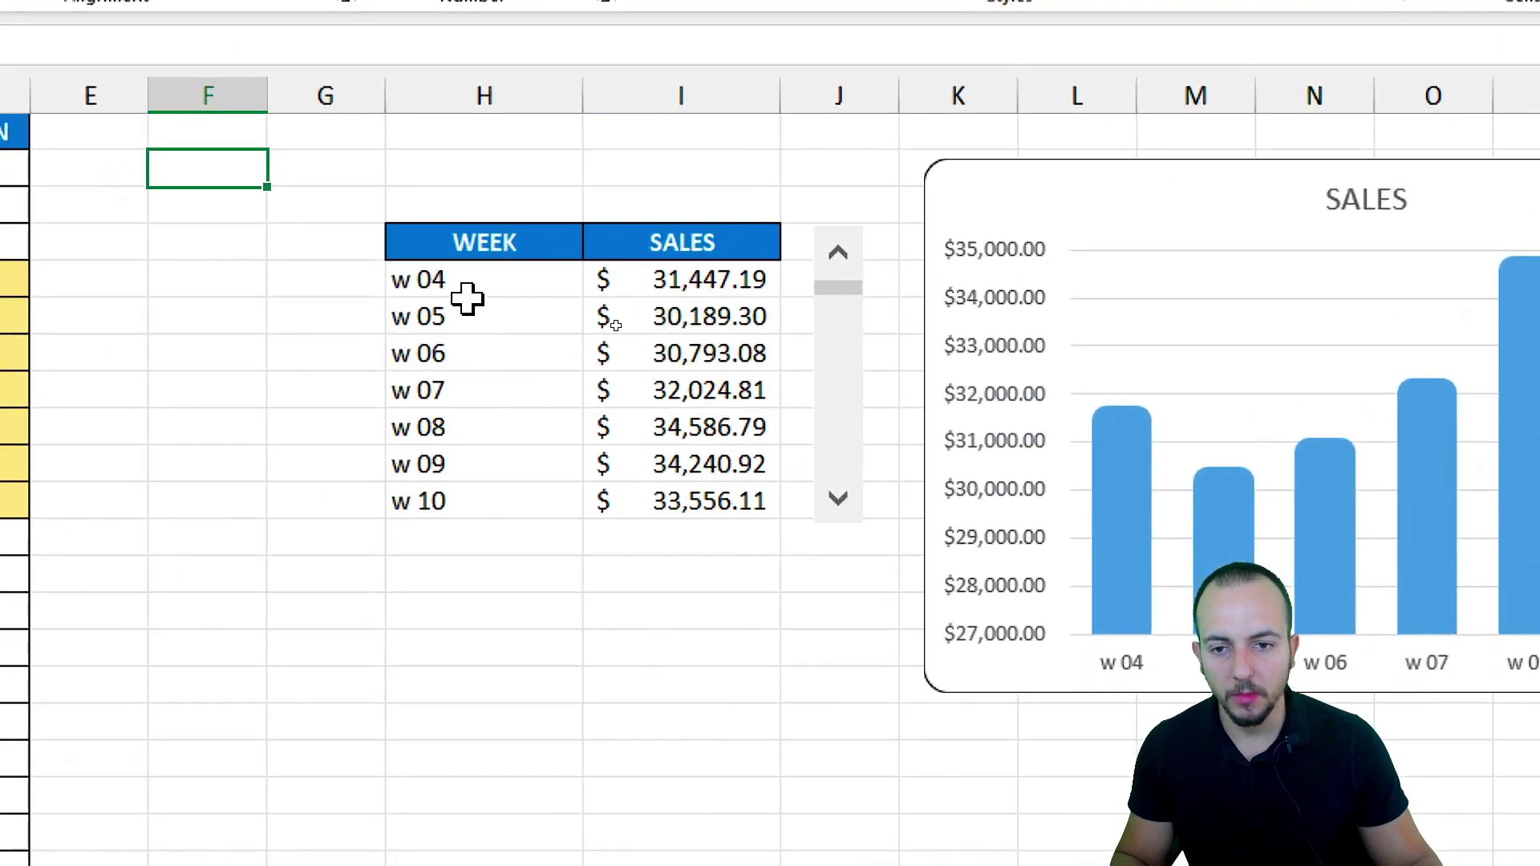